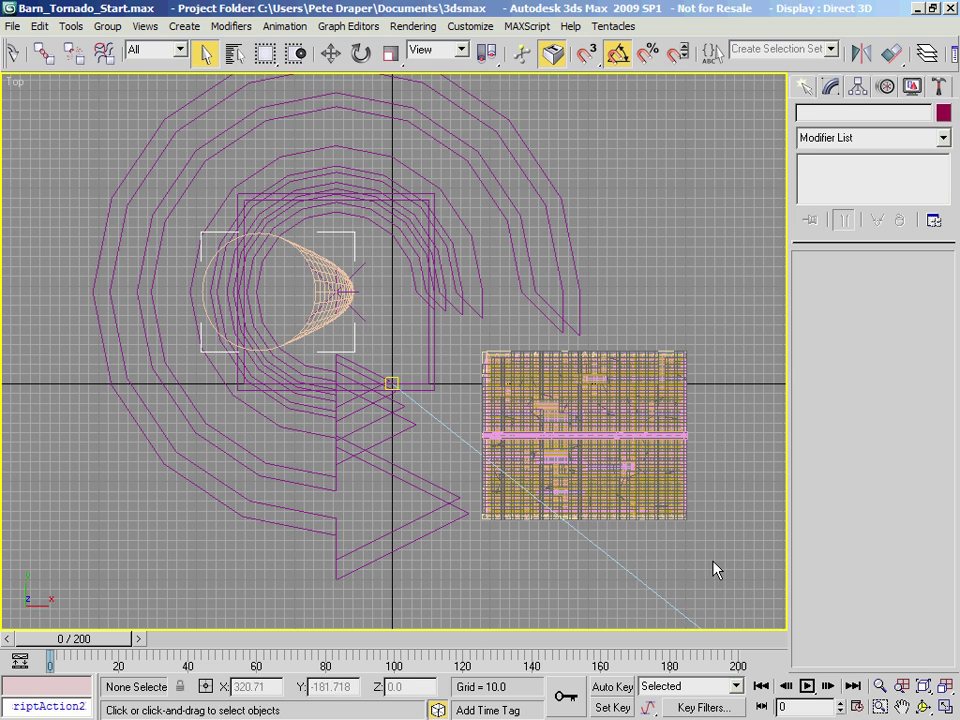
Open the layer manager and examine how the four _destroy Building layers divide the barn's parts, closing it when done.
middle_click_drag(684, 506, 684, 527)
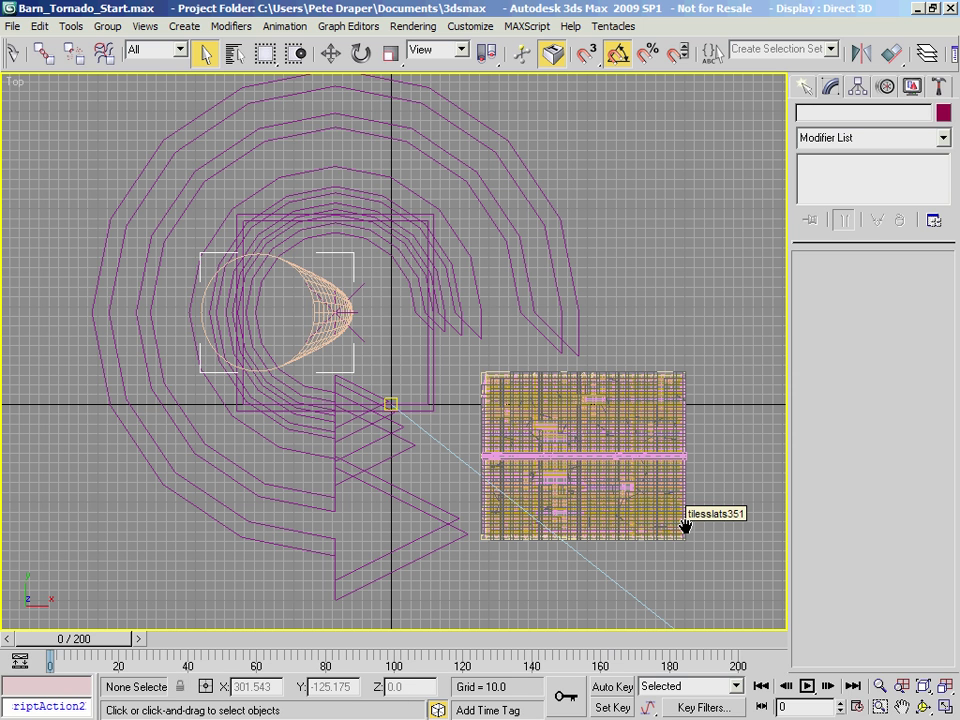
middle_click_drag(676, 528, 682, 538)
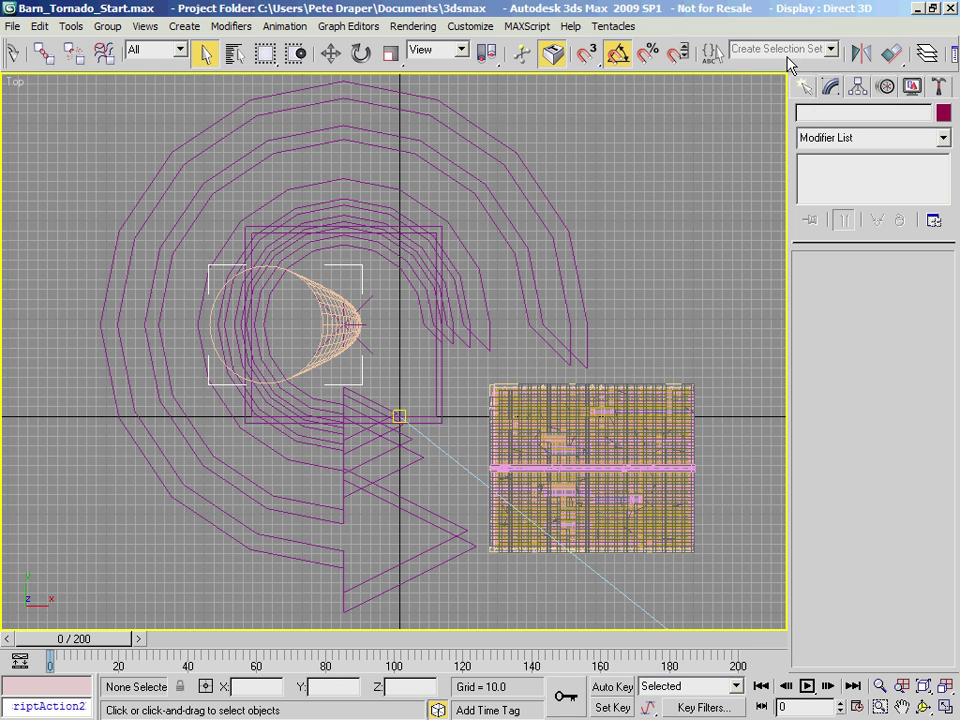
left_click_drag(790, 62, 612, 62)
left_click(750, 55)
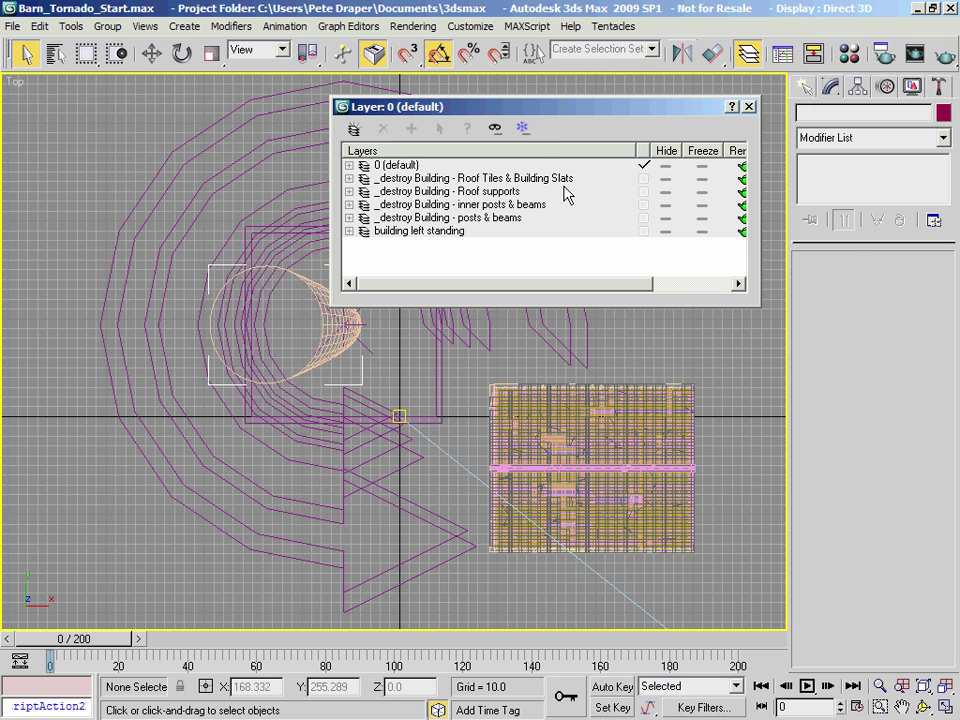
left_click(470, 219)
left_click(490, 204)
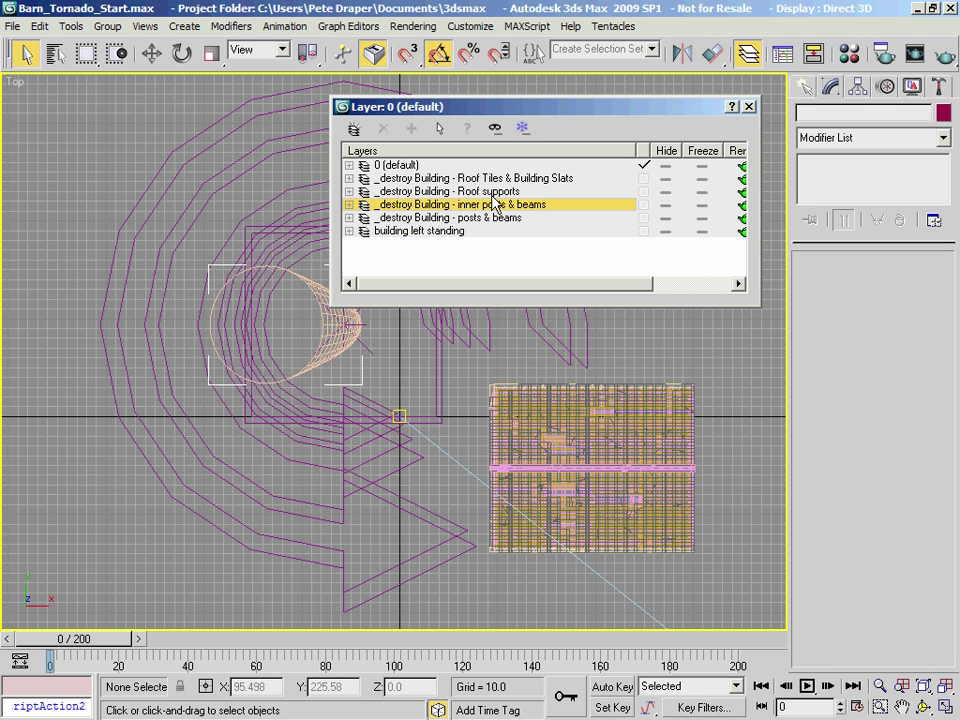
left_click(496, 192)
left_click(515, 180)
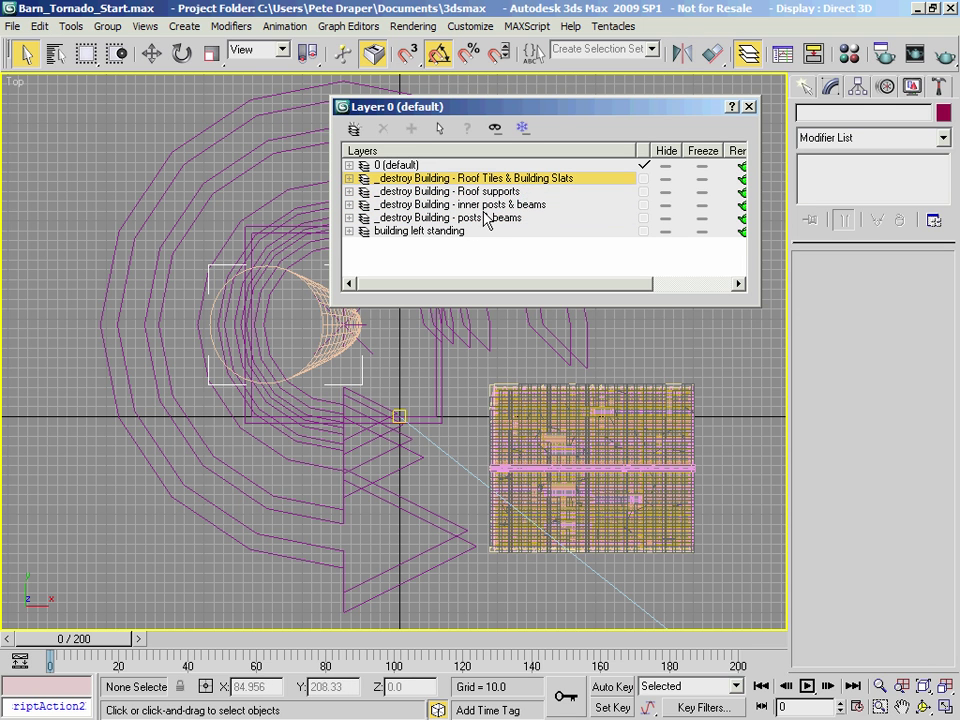
left_click(487, 216)
left_click(498, 204)
left_click(507, 191)
left_click(506, 179)
left_click(500, 191)
left_click(495, 205)
left_click(492, 217)
left_click(491, 204)
left_click(505, 190)
left_click(506, 178)
left_click(496, 217)
left_click(496, 205)
left_click(499, 191)
left_click(501, 178)
left_click(502, 191)
left_click(495, 217)
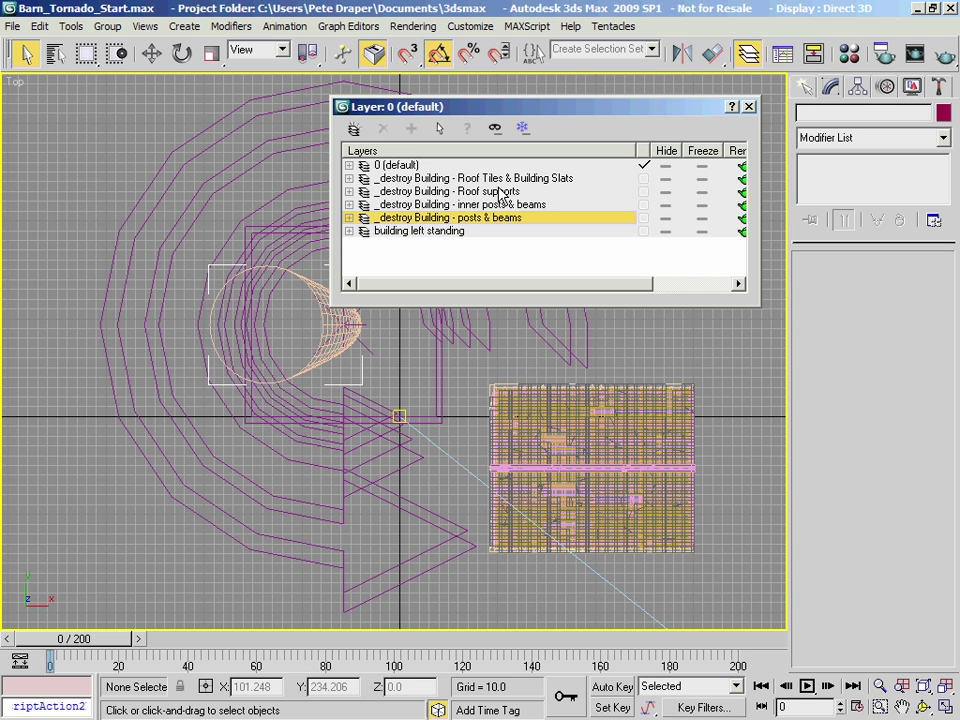
left_click_drag(558, 103, 585, 98)
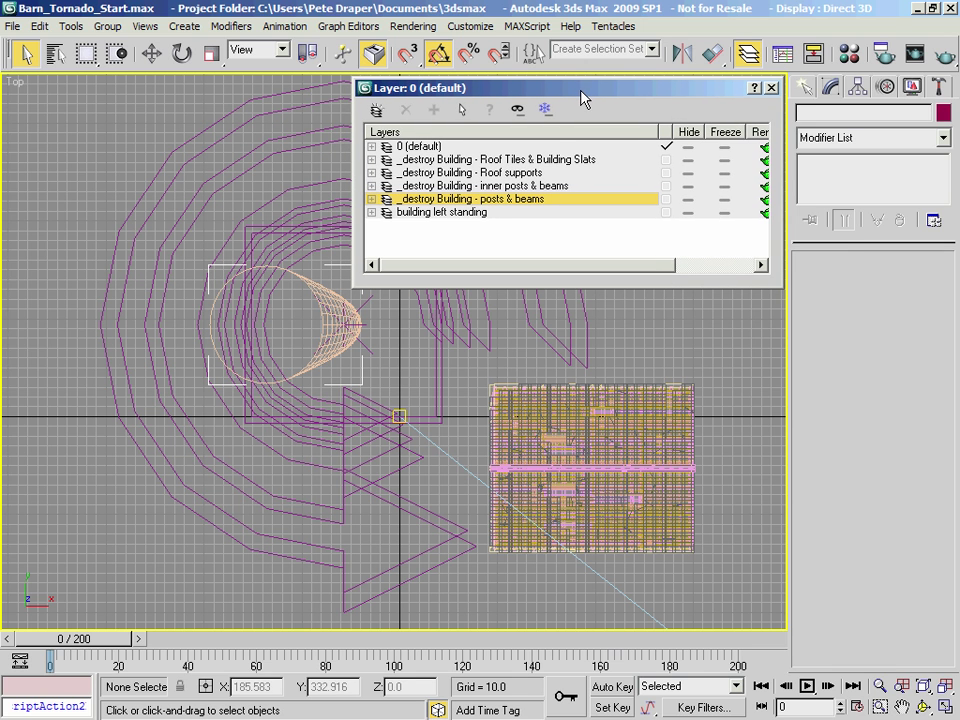
left_click(558, 186)
left_click(545, 160)
left_click(530, 199)
left_click(534, 185)
left_click(537, 173)
left_click(539, 163)
left_click(524, 199)
left_click(531, 248)
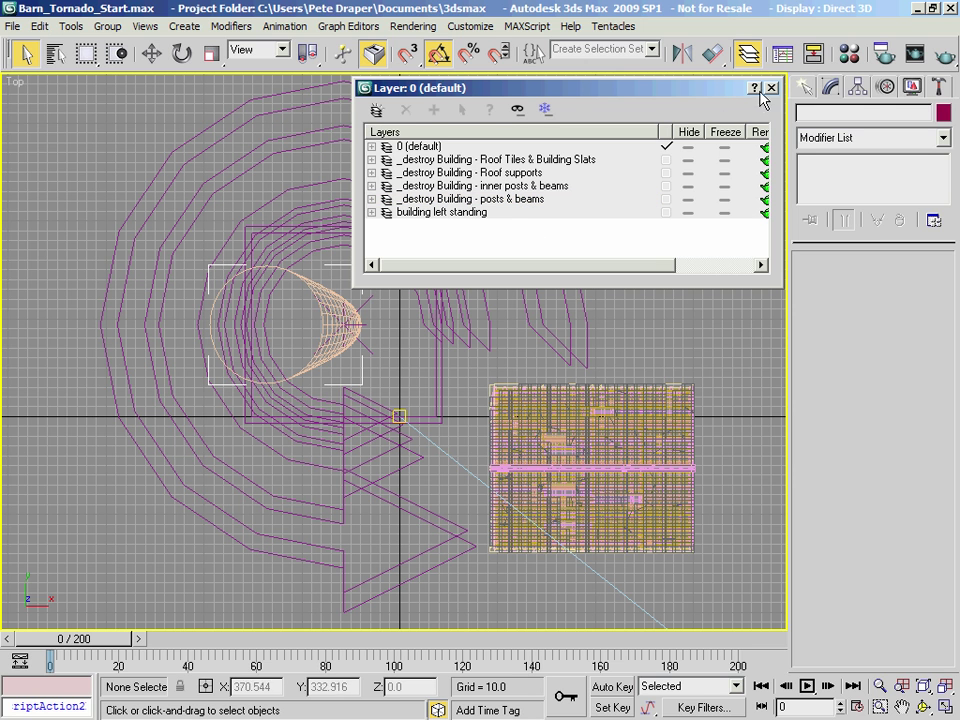
left_click(771, 88)
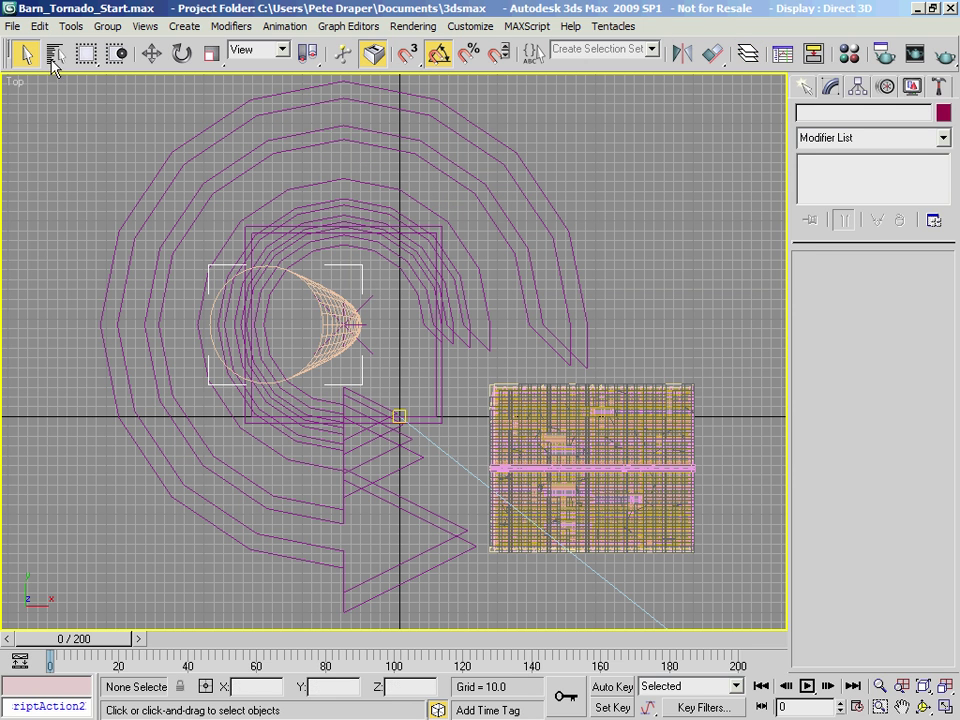
Save the scene as a new file named Barn_Tornado_Finished.max in the Source folder.
left_click(15, 26)
left_click(50, 165)
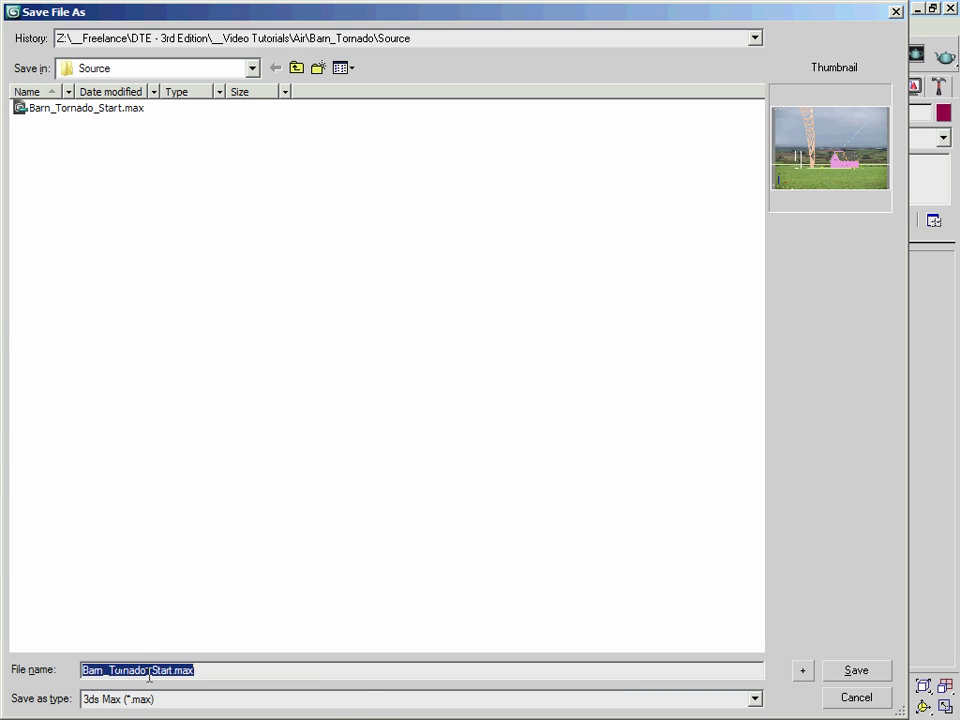
left_click_drag(150, 670, 334, 701)
type("Finished")
key("Return")
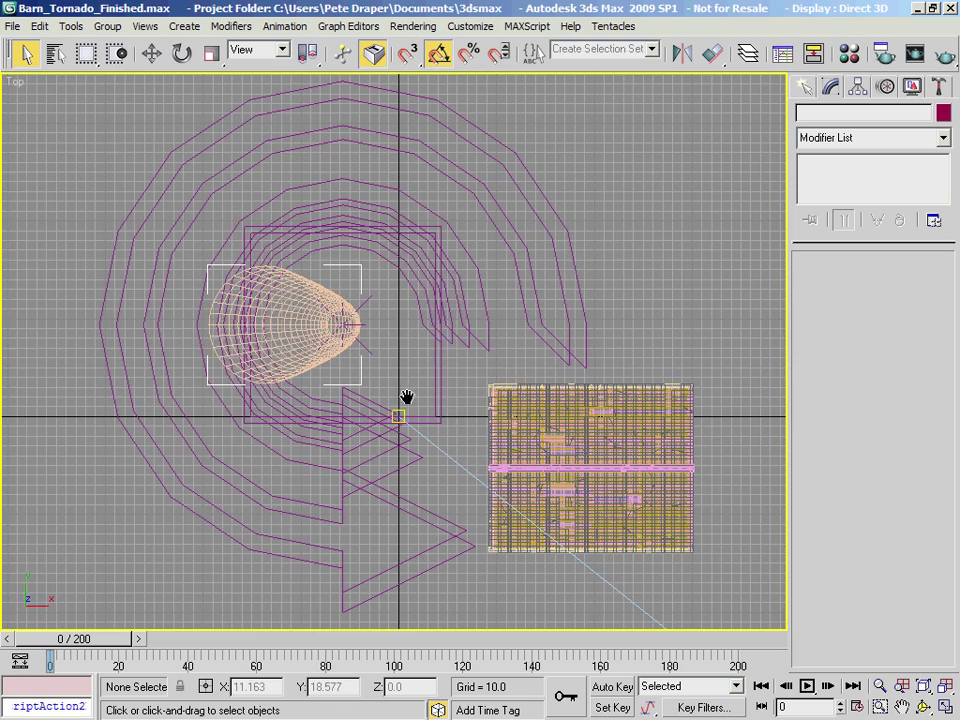
Switch to the file browser's tornado reference images, view Barn_Tornado13.jpg to study the building damage, and minimize both windows.
middle_click_drag(406, 397, 382, 403)
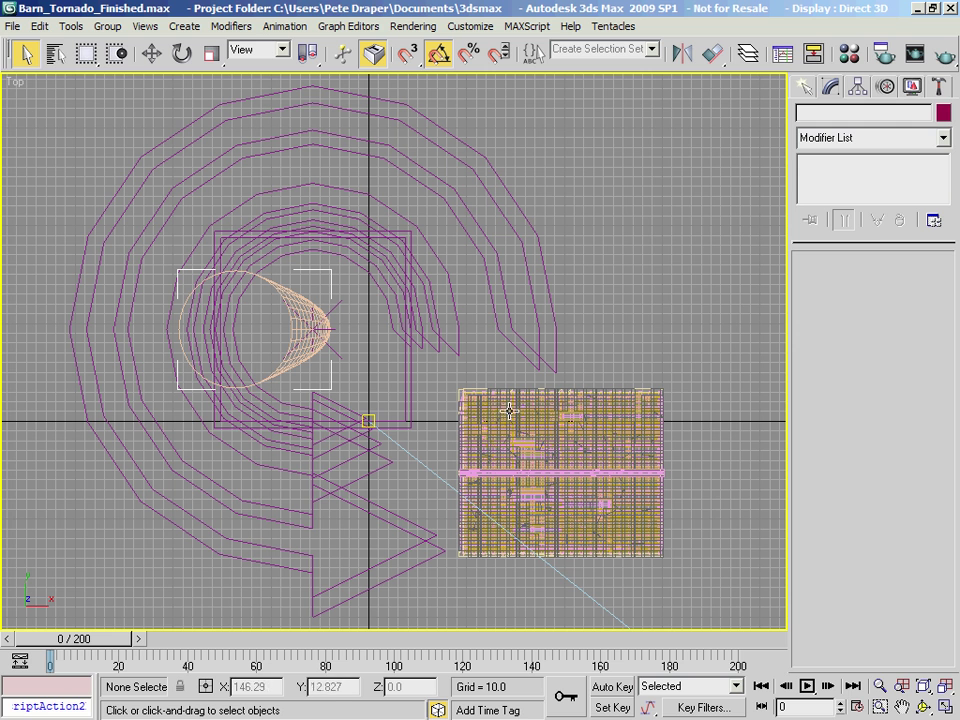
left_click_drag(0, 13, 332, 43)
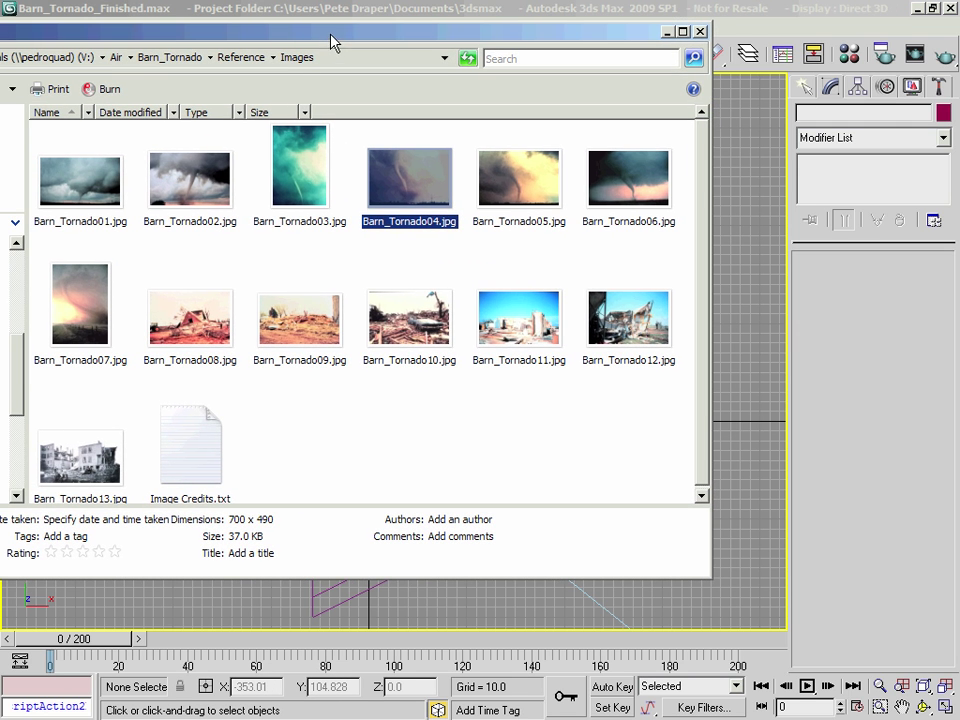
left_click(673, 386)
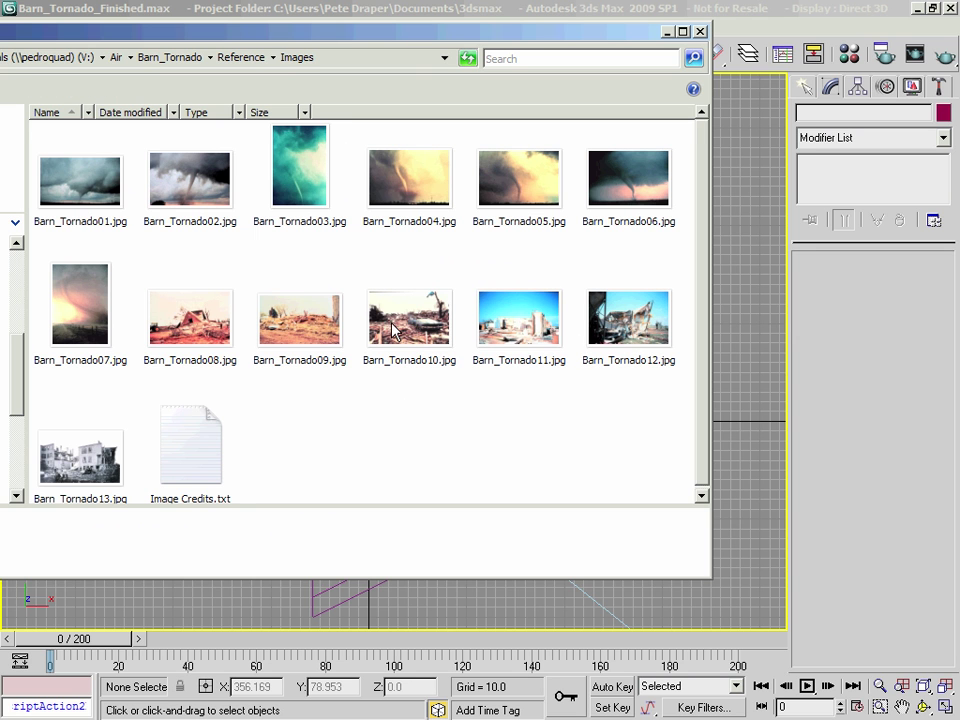
left_click_drag(294, 36, 380, 28)
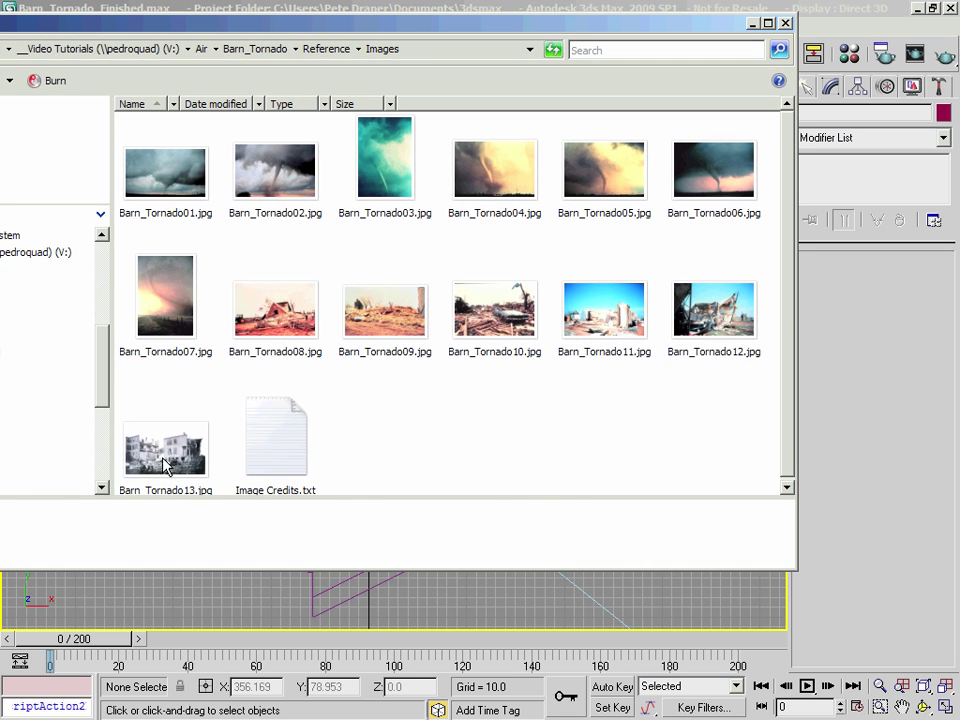
left_click(165, 463)
left_click_drag(375, 238, 606, 83)
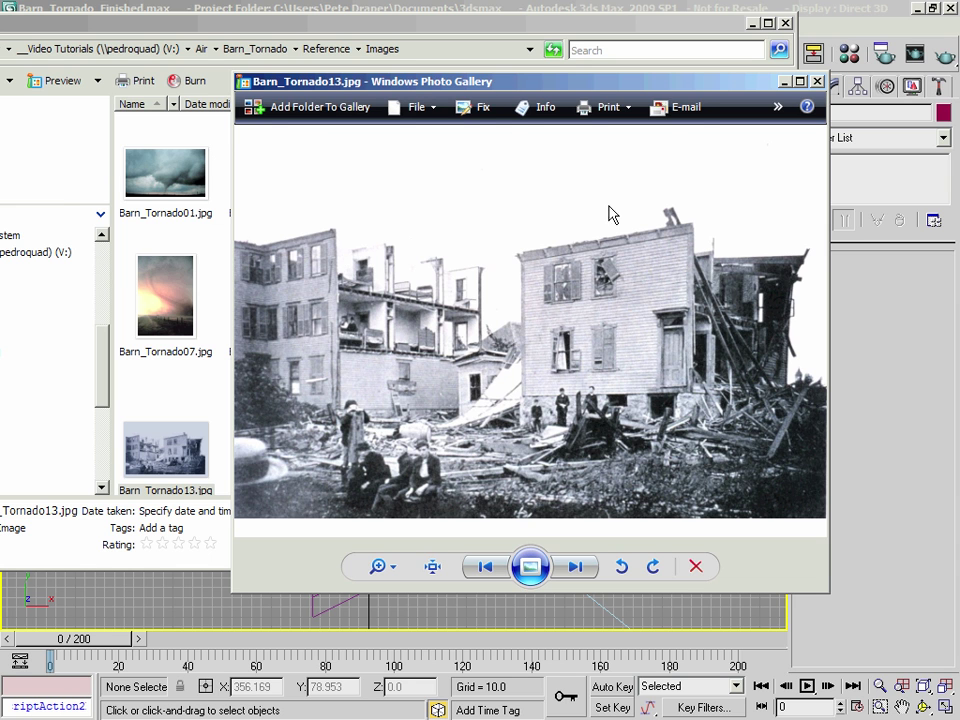
left_click_drag(660, 85, 503, 103)
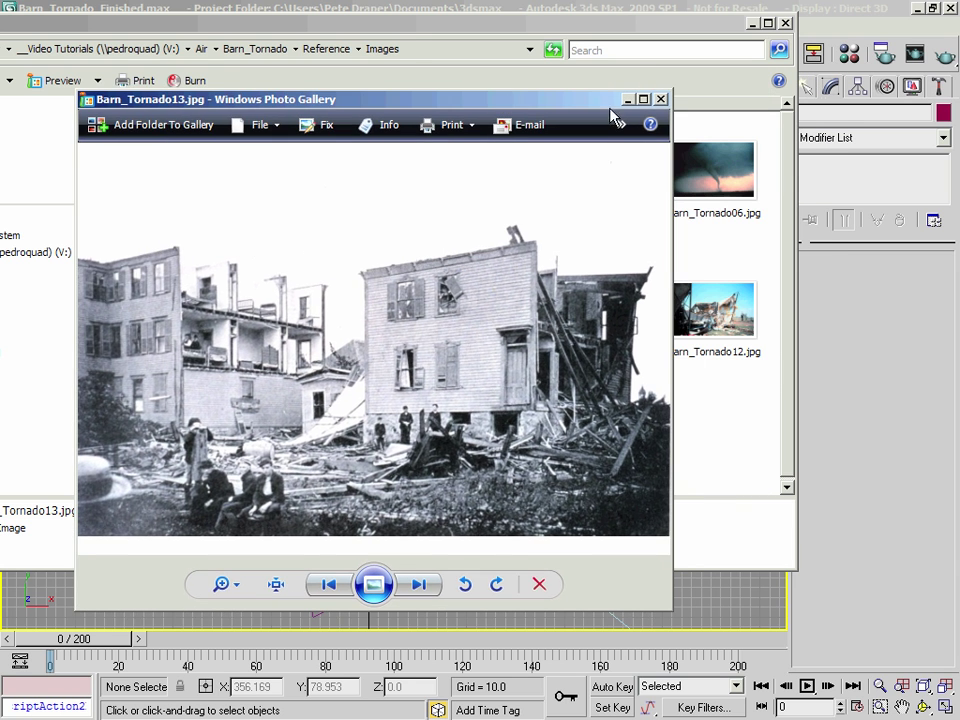
left_click(630, 100)
left_click(703, 450)
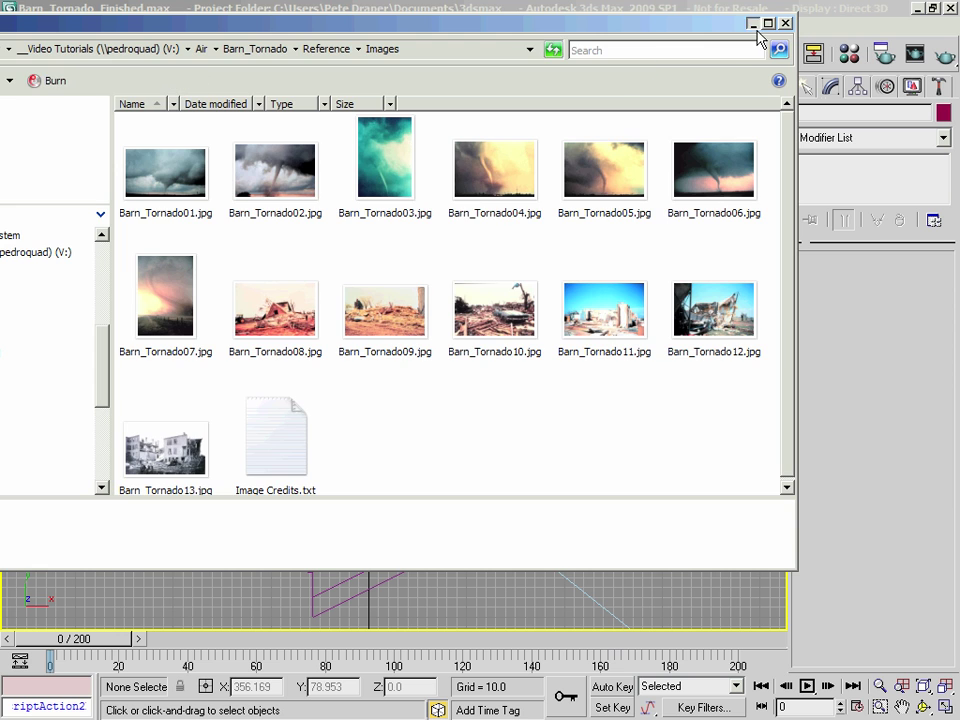
left_click(751, 22)
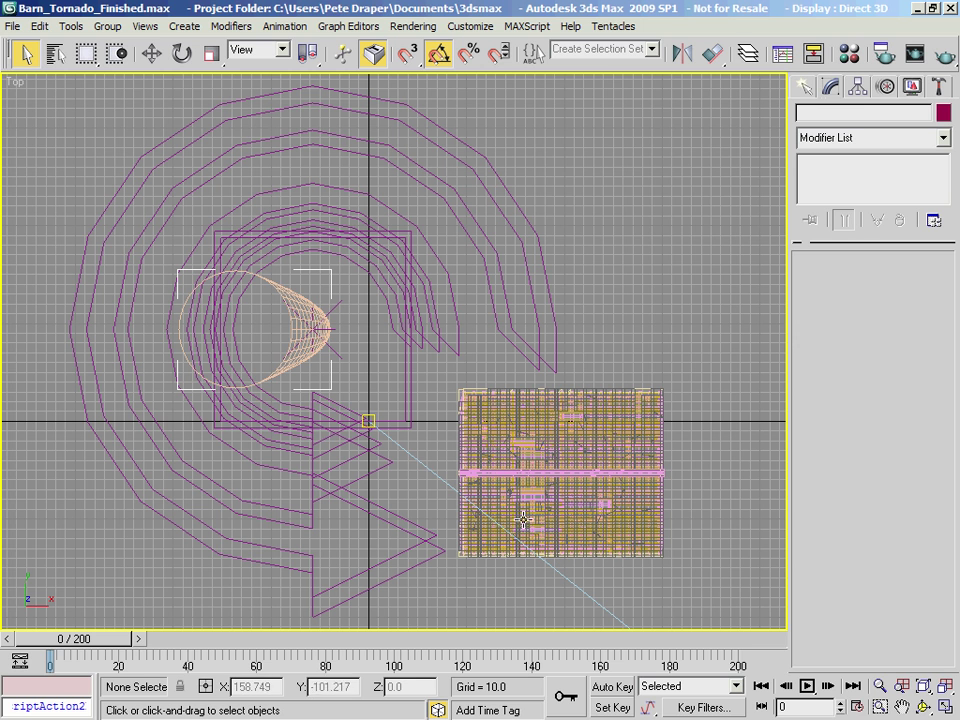
middle_click_drag(420, 339, 424, 334)
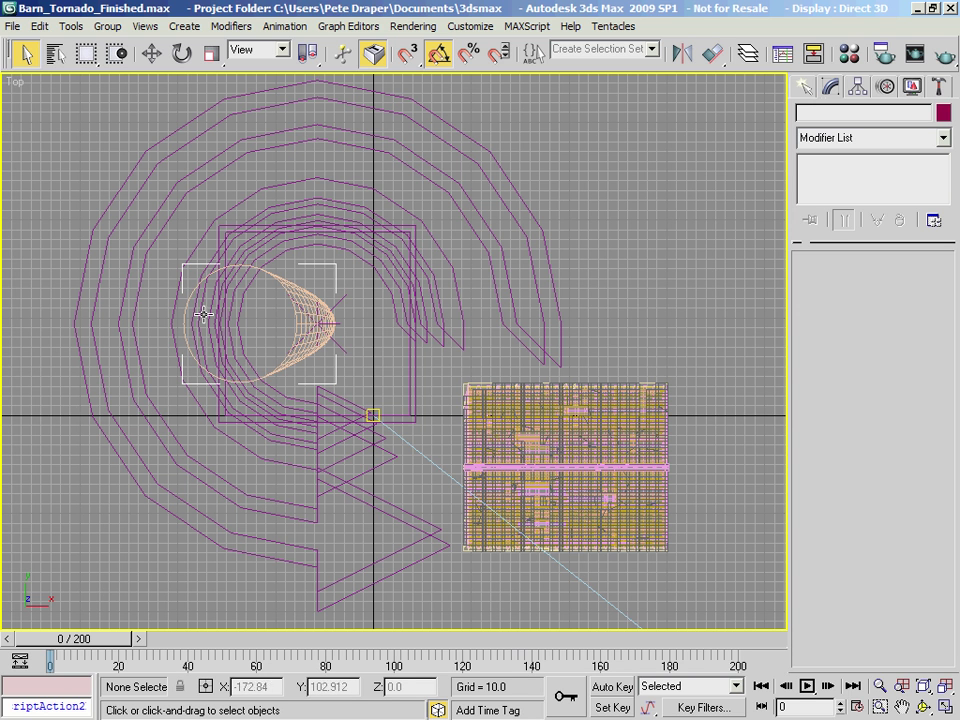
middle_click_drag(376, 462, 343, 471)
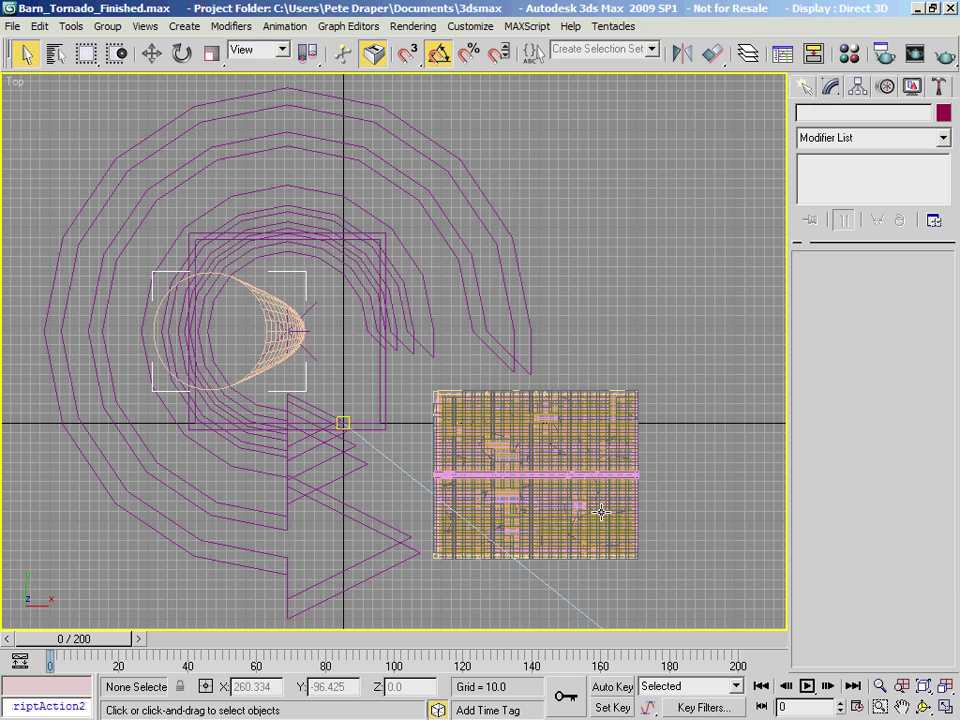
middle_click_drag(510, 463, 508, 425)
key("f")
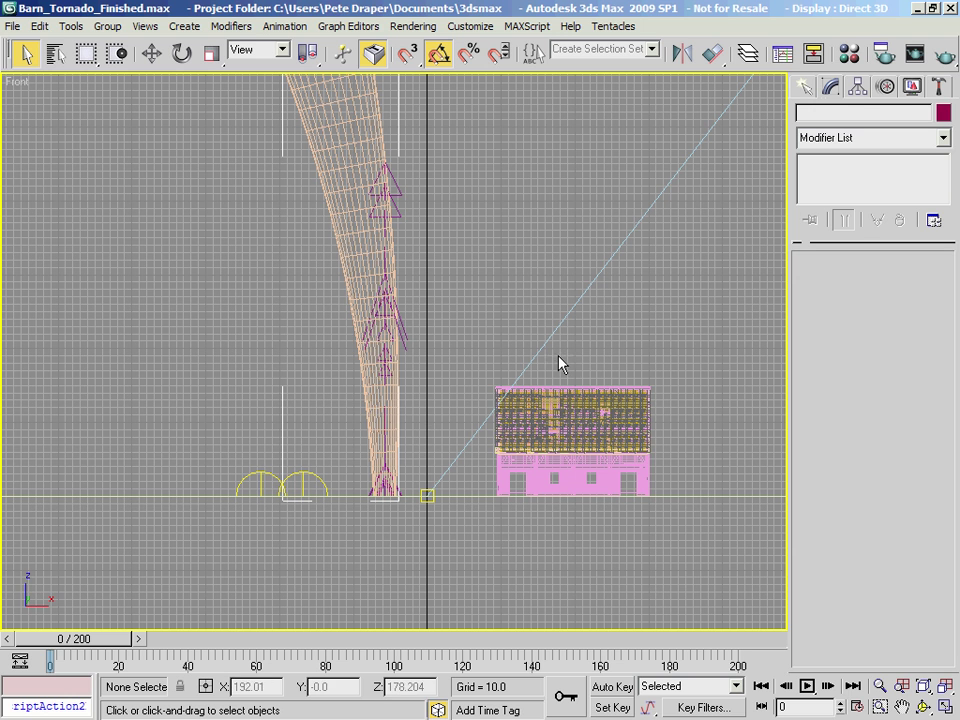
middle_click_drag(597, 498, 553, 506)
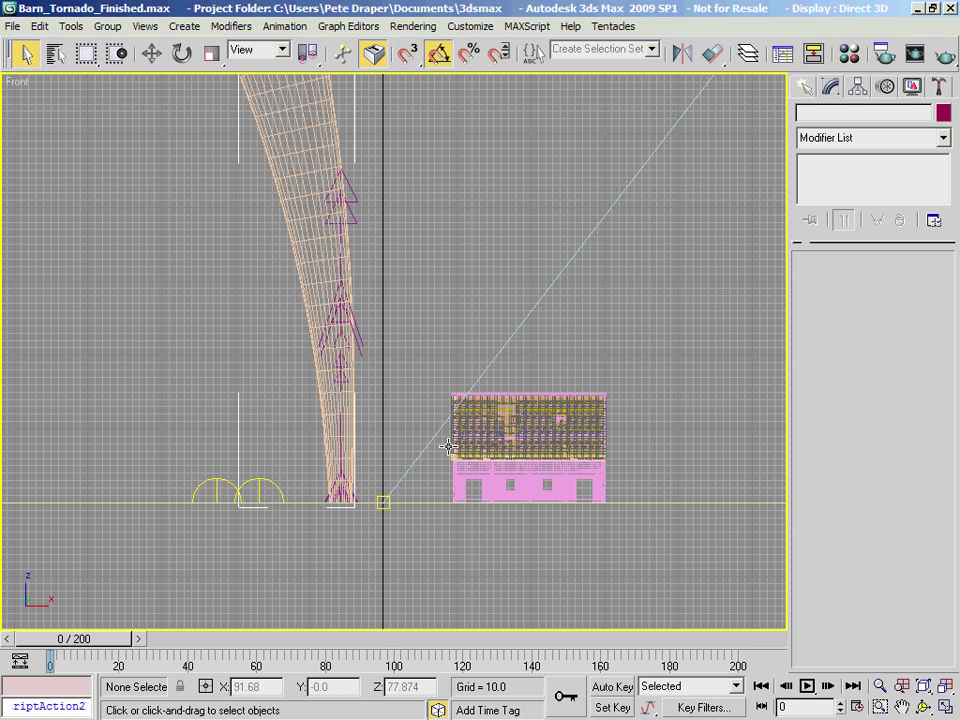
Create a PF Source particle system around the barn in the Top view, with a rectangular emitter about 206 long by 247 wide.
left_click(806, 88)
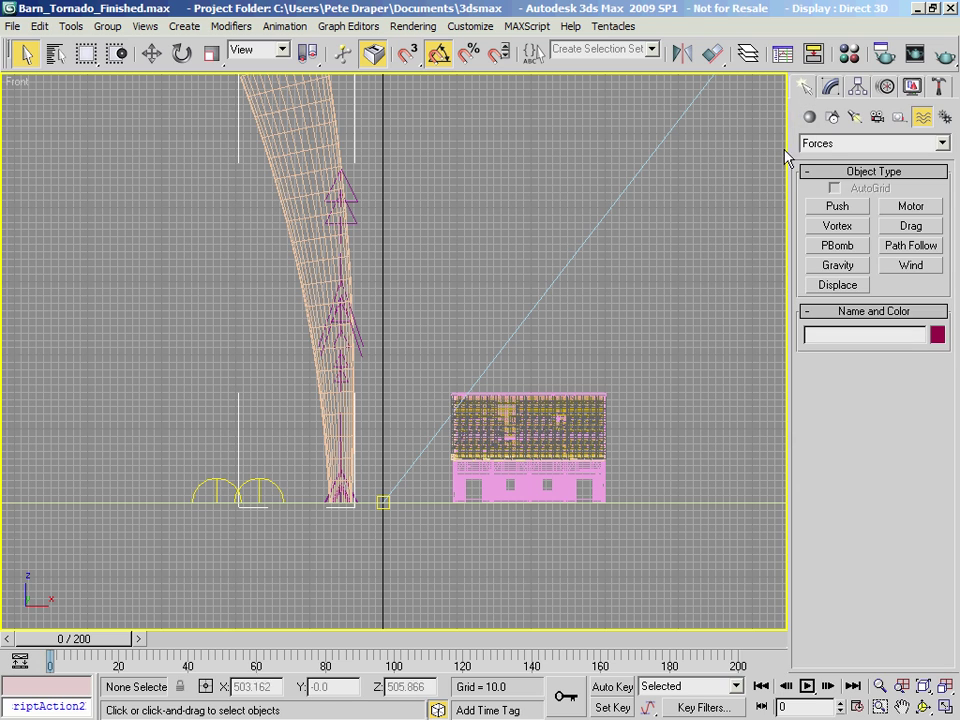
key("r")
key("t")
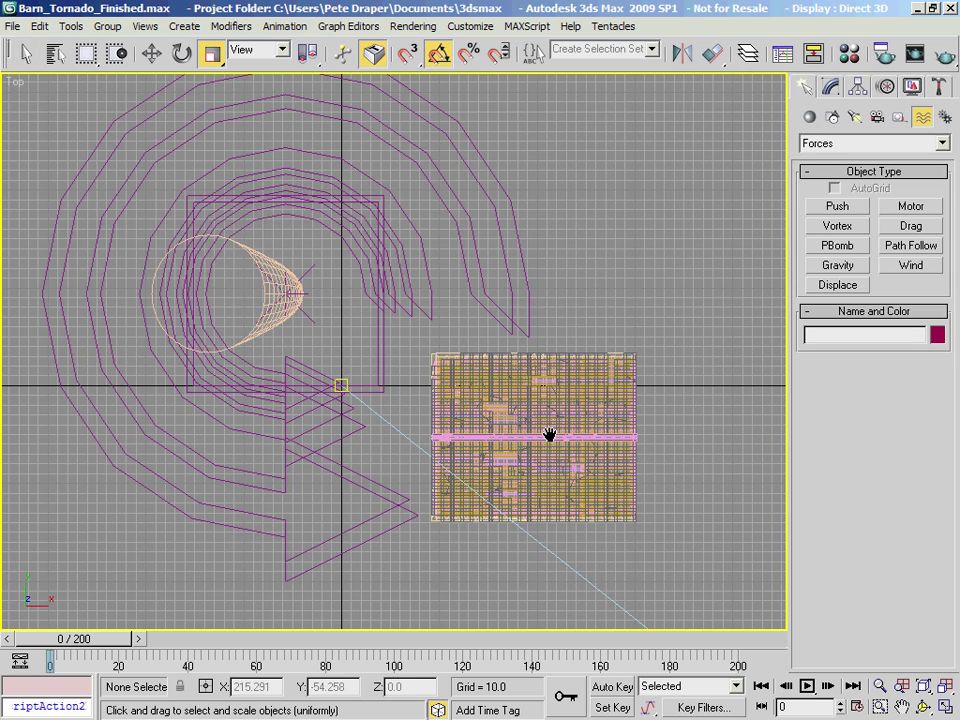
middle_click_drag(549, 435, 501, 408)
left_click(812, 119)
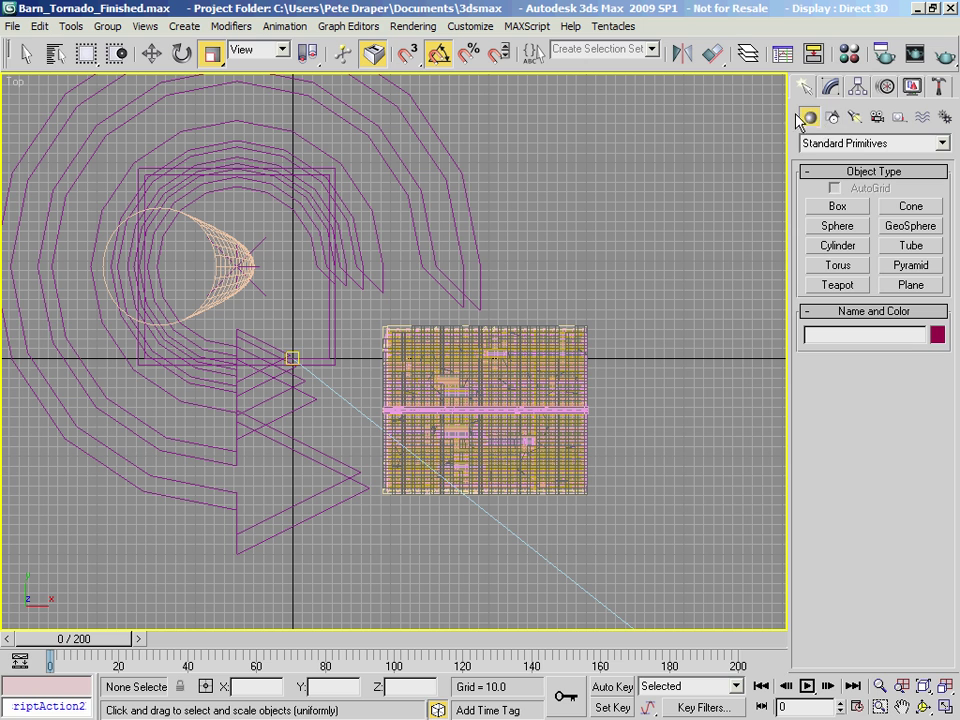
left_click(826, 143)
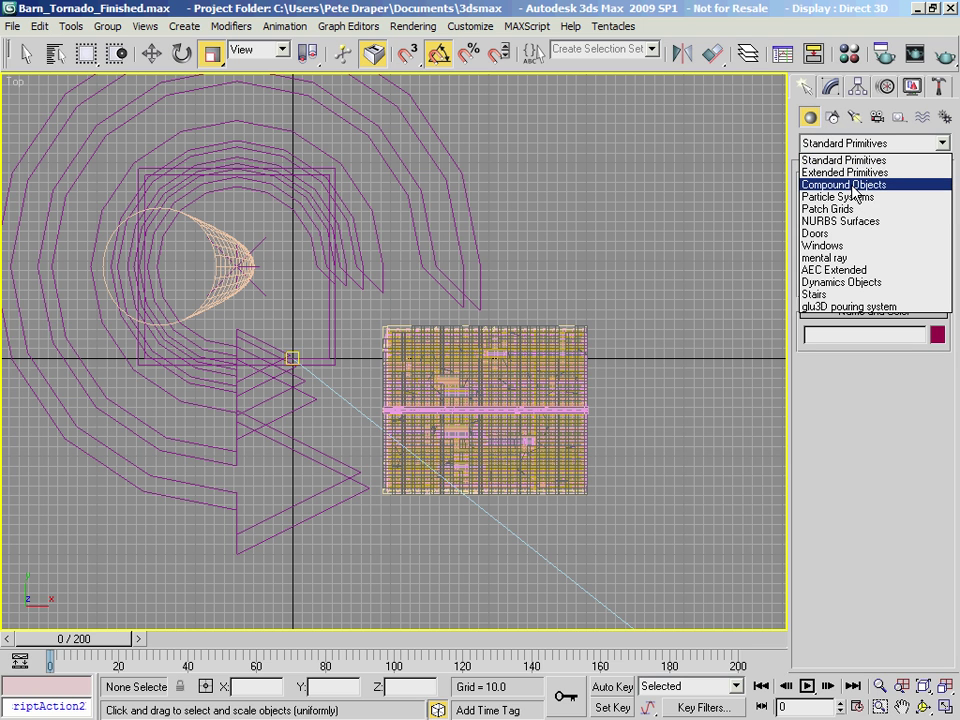
left_click(850, 198)
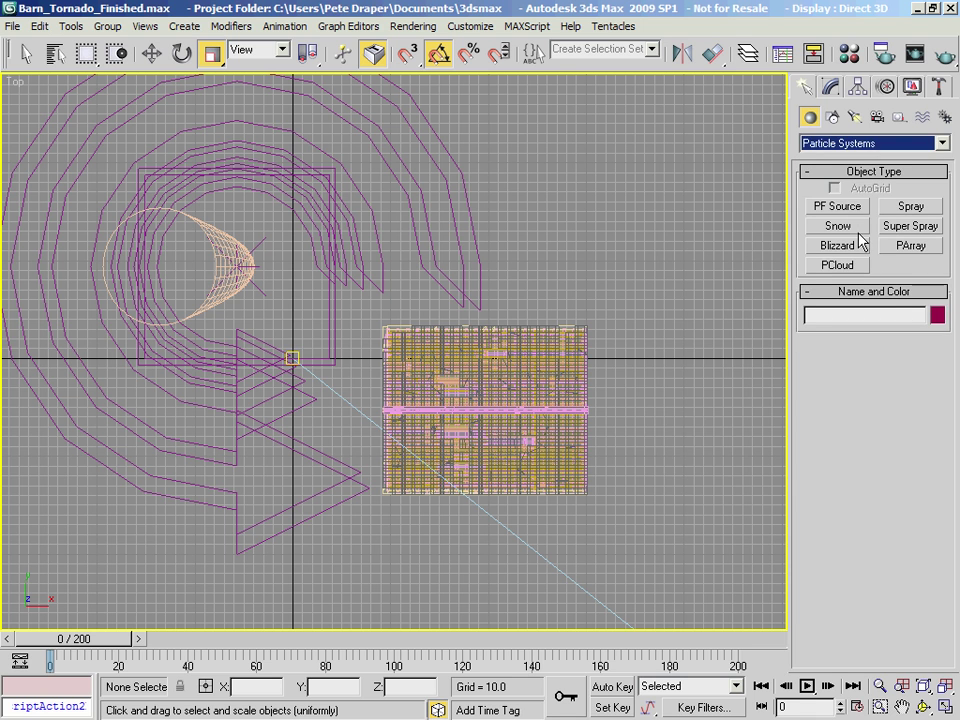
left_click(847, 208)
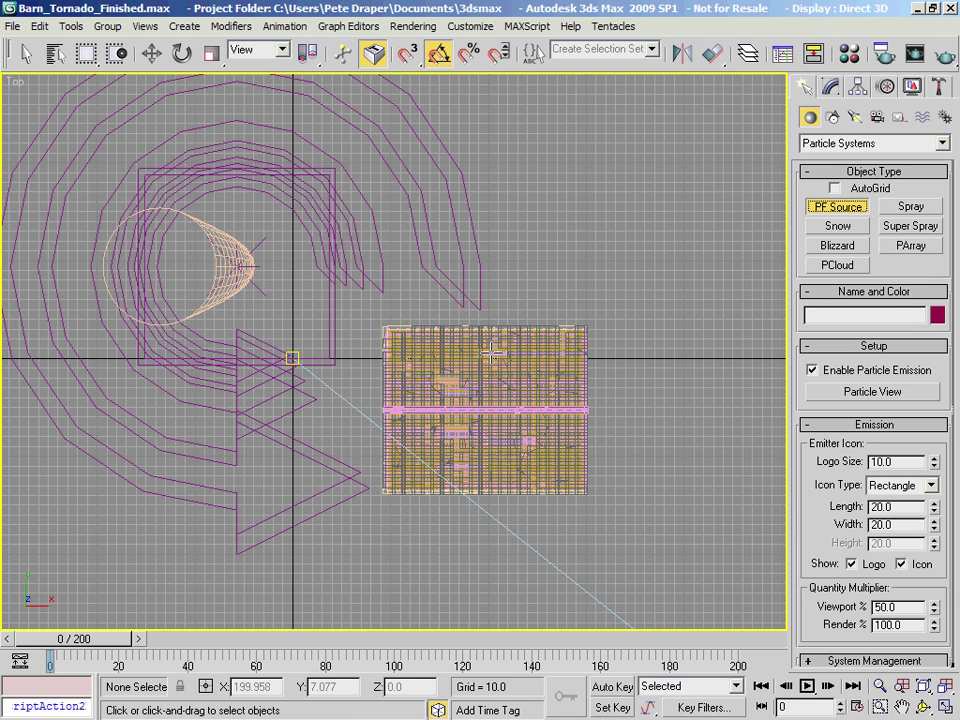
left_click(363, 312)
left_click_drag(571, 525, 606, 512)
Set the PF Source's viewport quantity multiplier to 100%.
left_click(831, 88)
key("r")
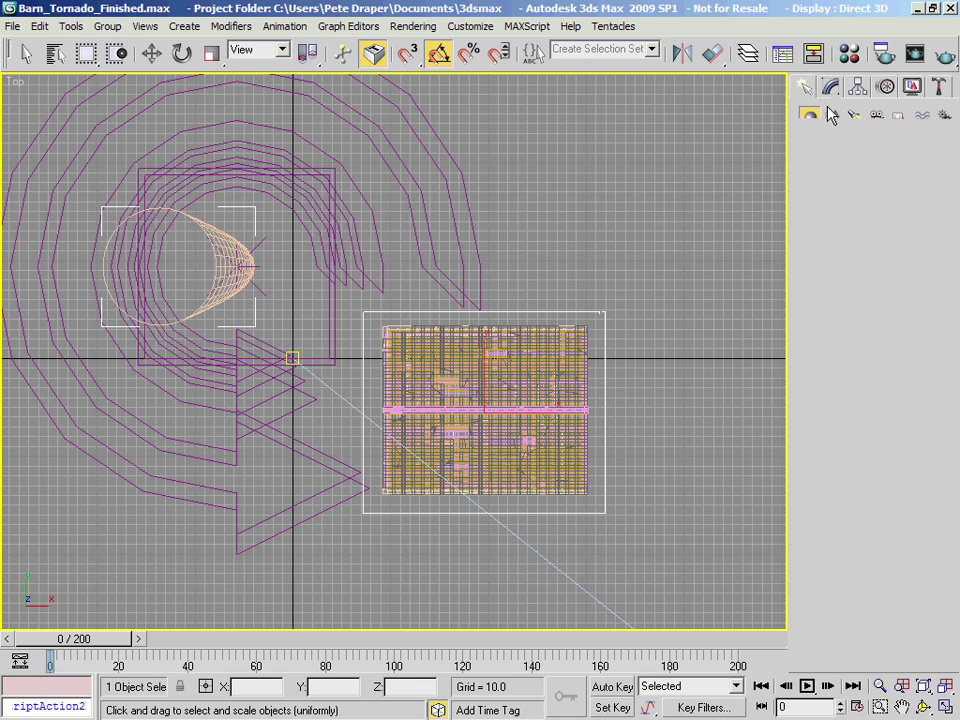
left_click_drag(765, 221, 592, 221)
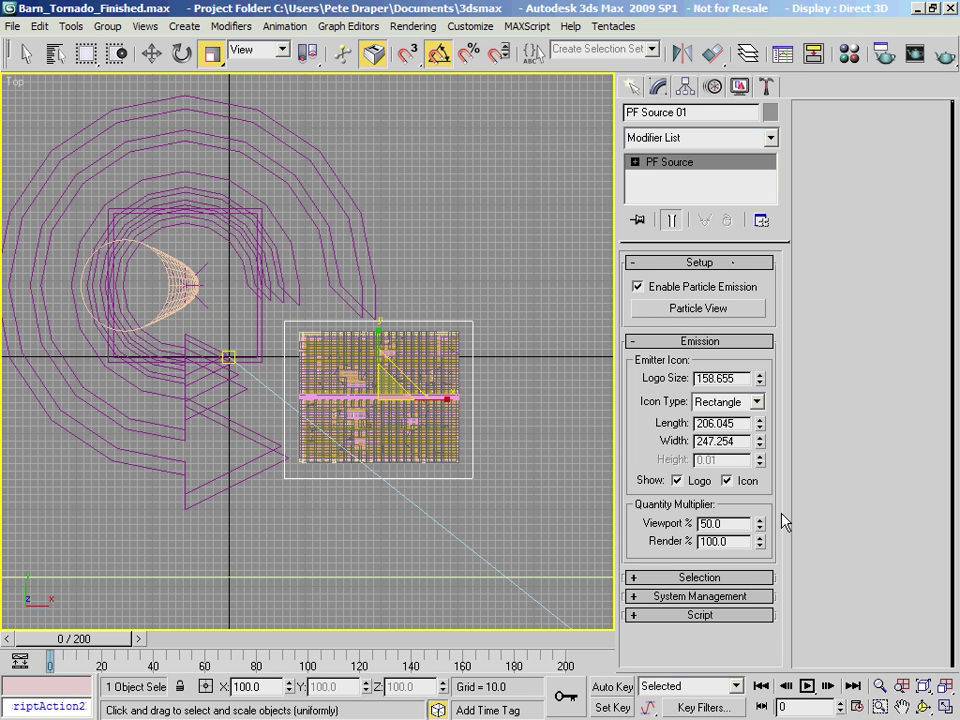
double_click(736, 524)
type("1")
key("Return")
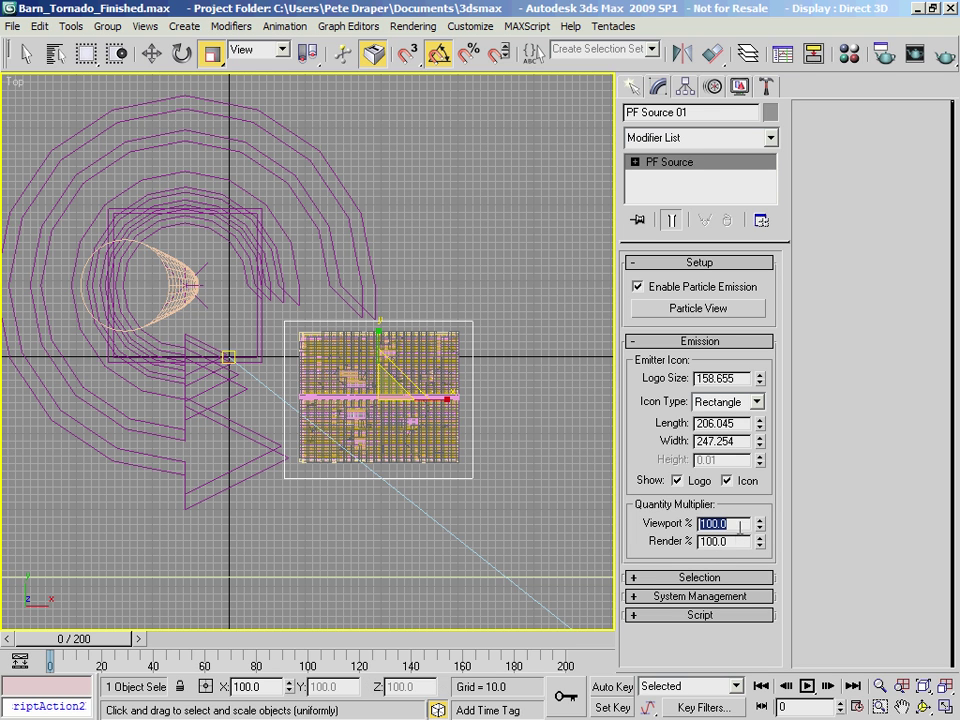
left_click(734, 541)
left_click_drag(737, 524, 660, 515)
left_click(735, 526)
Set the PF Source's particle upper limit to 50000000 and its render integration step to Frame.
left_click(727, 597)
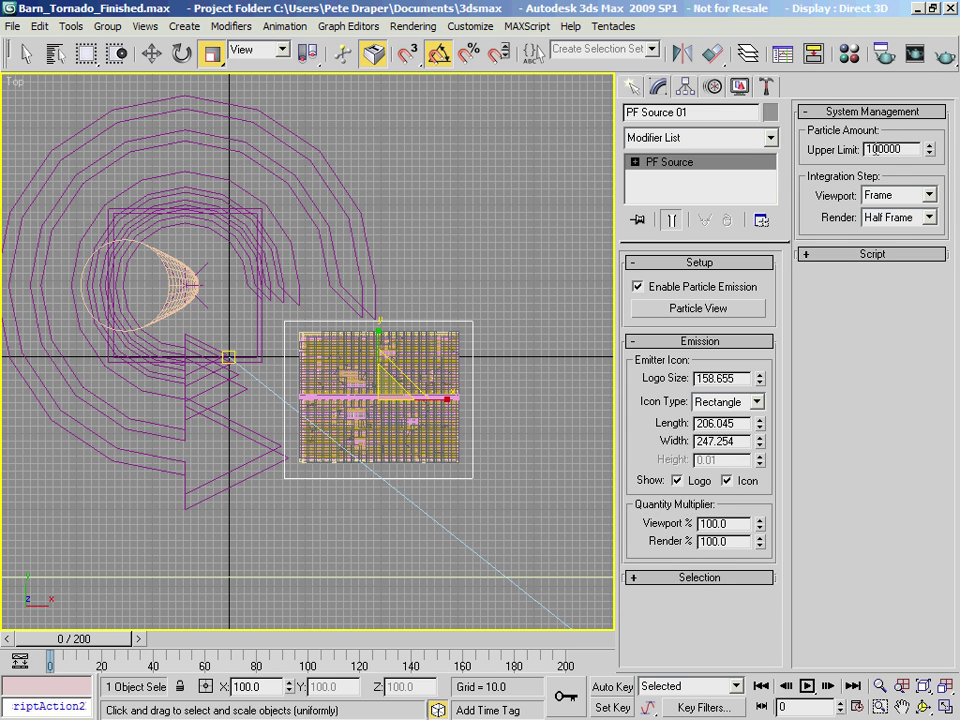
type("00")
key("Return")
left_click_drag(872, 150, 843, 162)
left_click(880, 217)
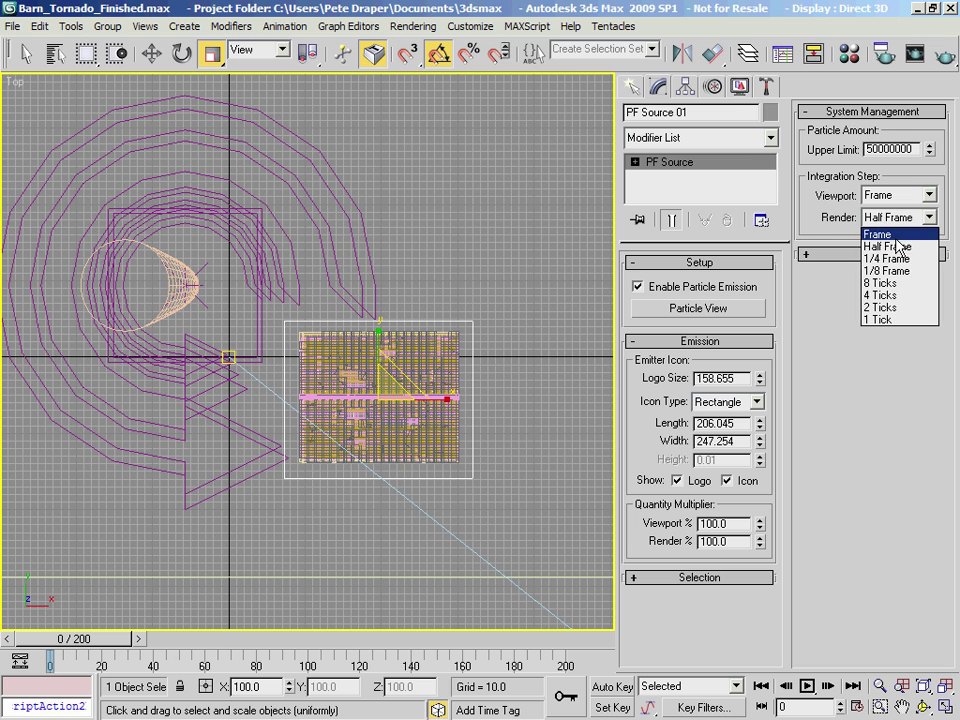
left_click(870, 234)
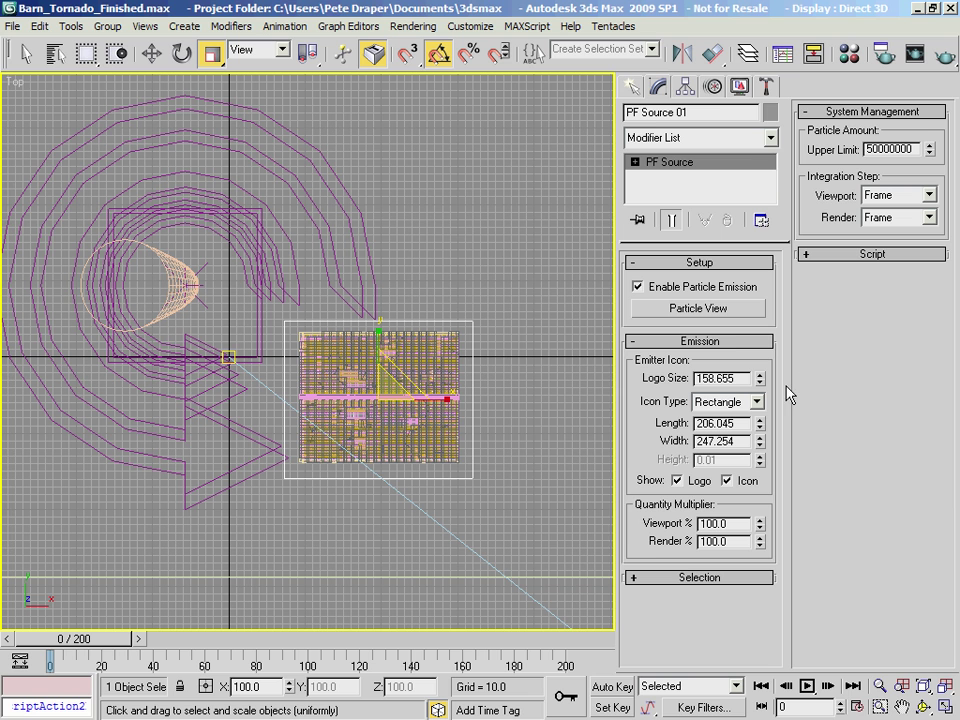
Open Particle View for the PF Source and arrange its window and panes beside the barn in the Top view.
middle_click_drag(484, 370, 493, 356)
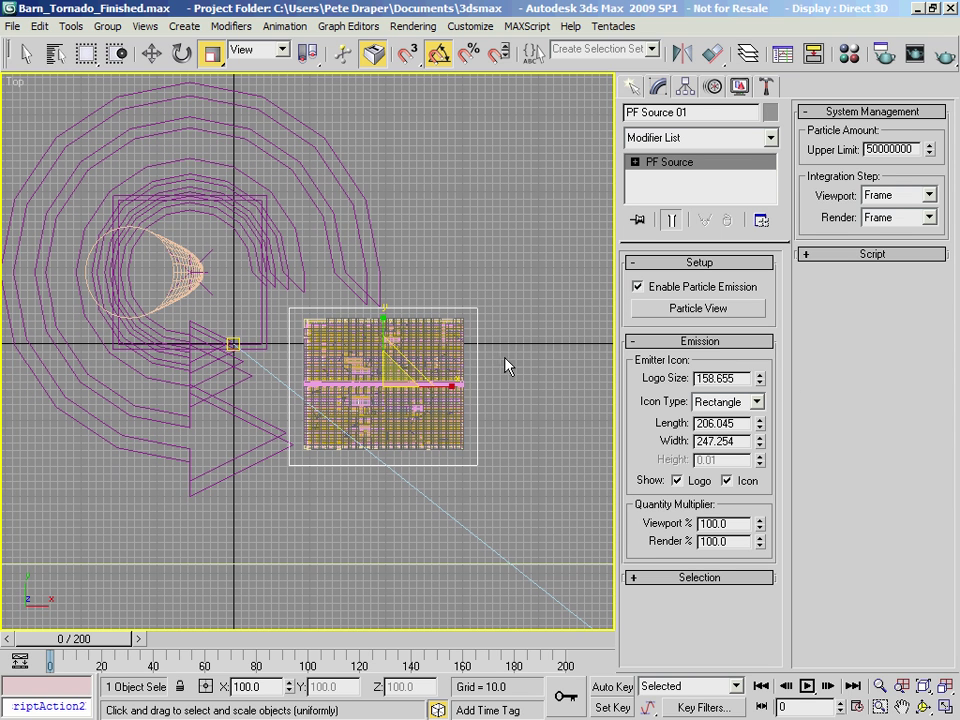
left_click(703, 310)
left_click_drag(388, 86, 500, 58)
left_click_drag(268, 242, 460, 257)
left_click_drag(537, 355, 539, 365)
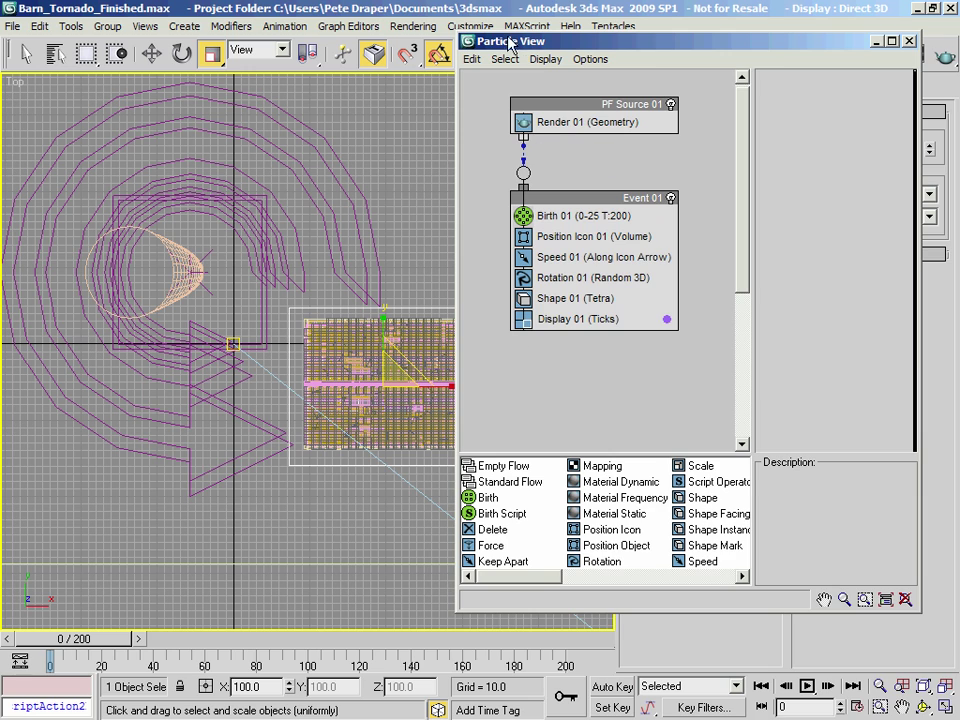
left_click_drag(518, 46, 311, 73)
Hide the layers Roof Tiles & Building Slats, Roof supports, inner posts & beams, and building left standing.
left_click(748, 53)
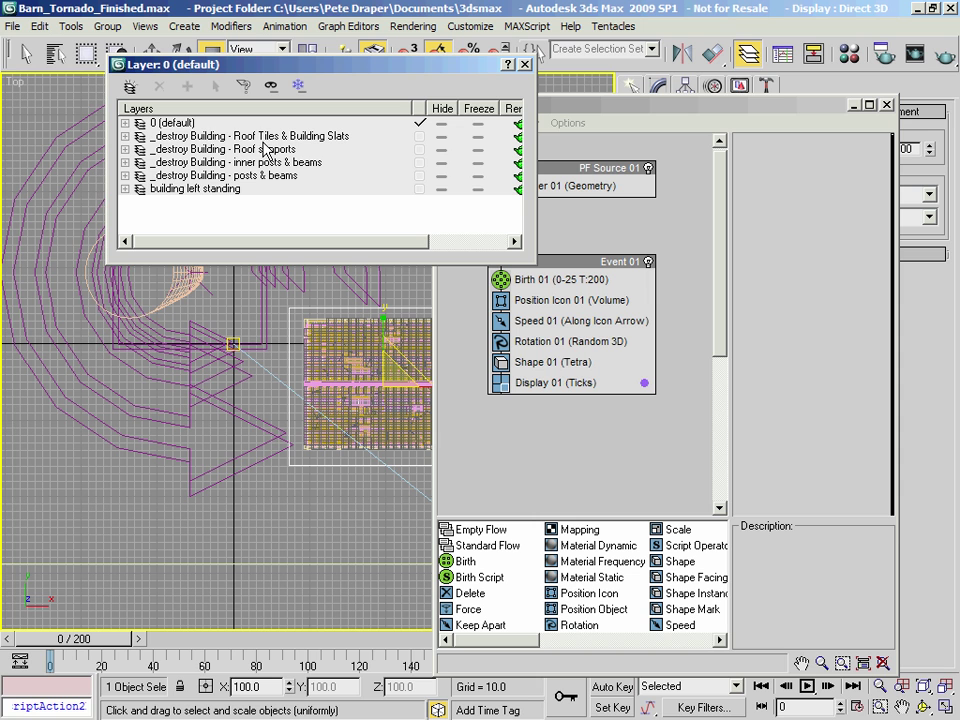
left_click(441, 160)
left_click(441, 149)
left_click(441, 135)
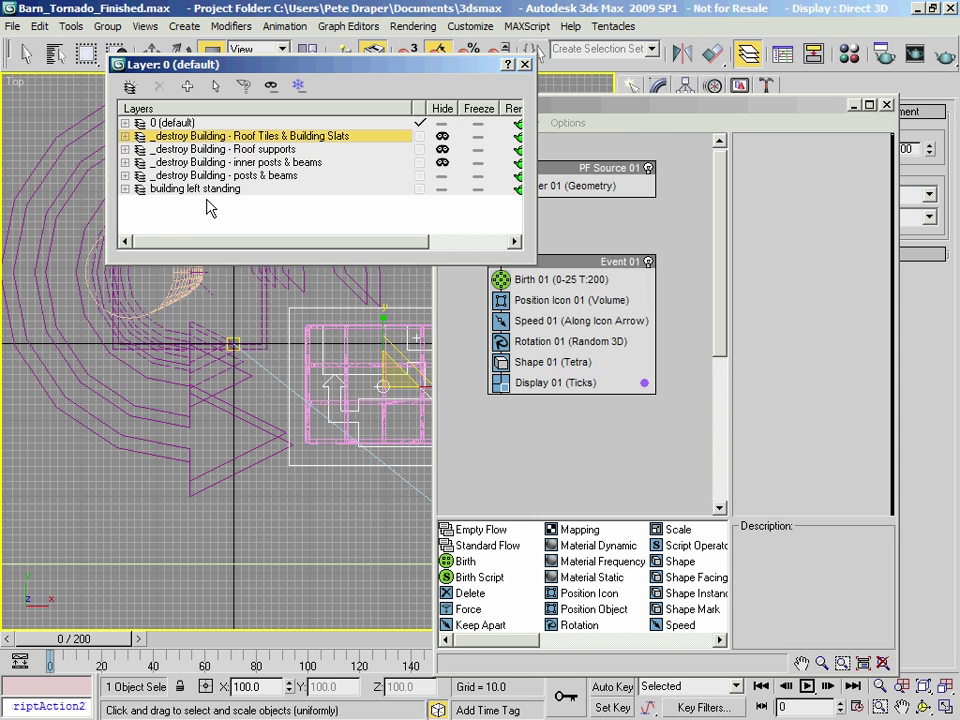
left_click(441, 189)
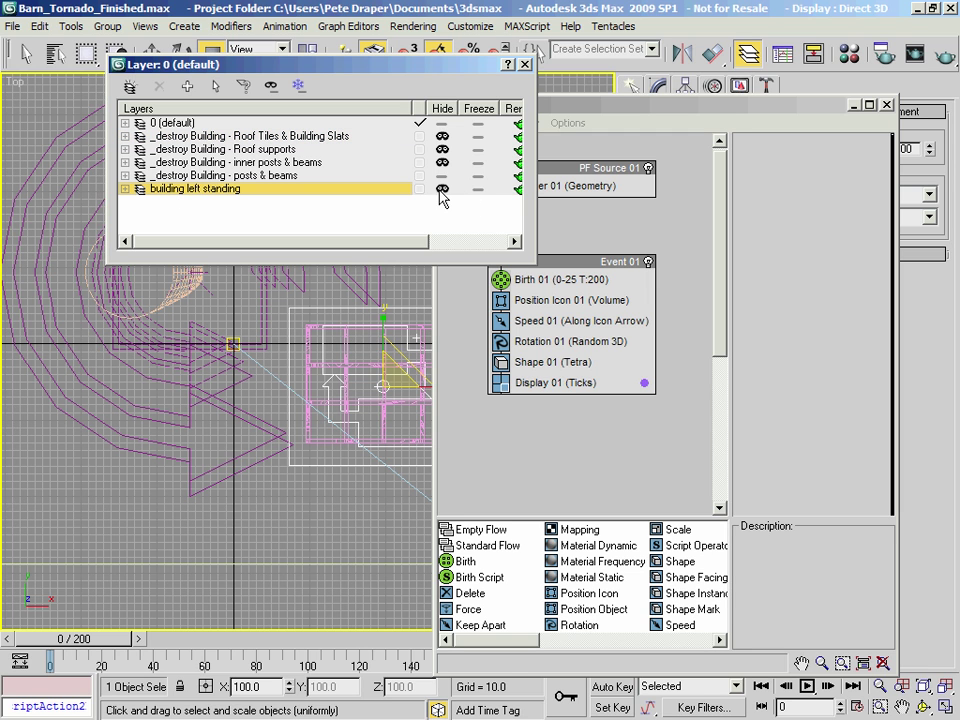
Review how the barn's objects are divided among the building left standing, _destroy Building and default layers, and close the layer list.
left_click(125, 189)
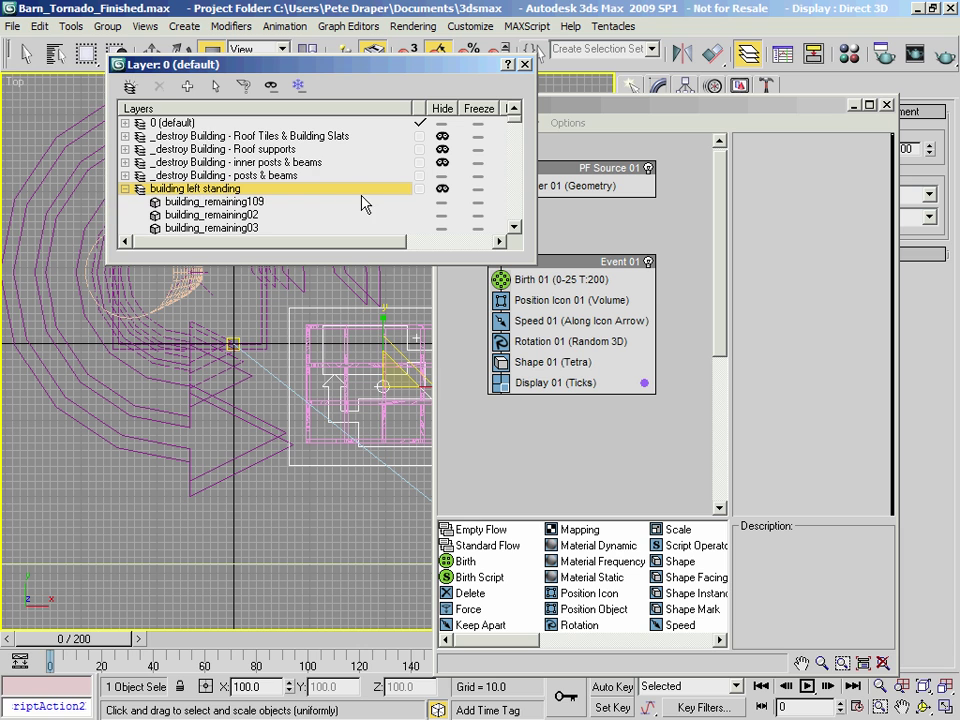
left_click(125, 189)
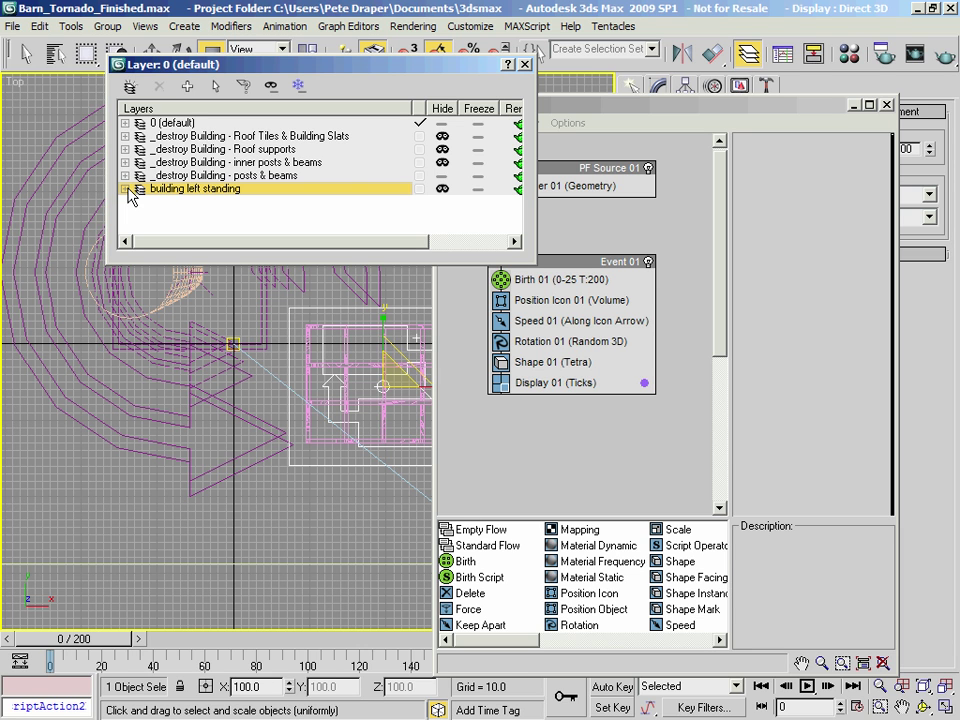
left_click(194, 177)
left_click(195, 163)
left_click(203, 150)
left_click(210, 137)
left_click(208, 149)
left_click(210, 162)
left_click(210, 175)
left_click(210, 162)
left_click(210, 149)
left_click(211, 136)
left_click(212, 175)
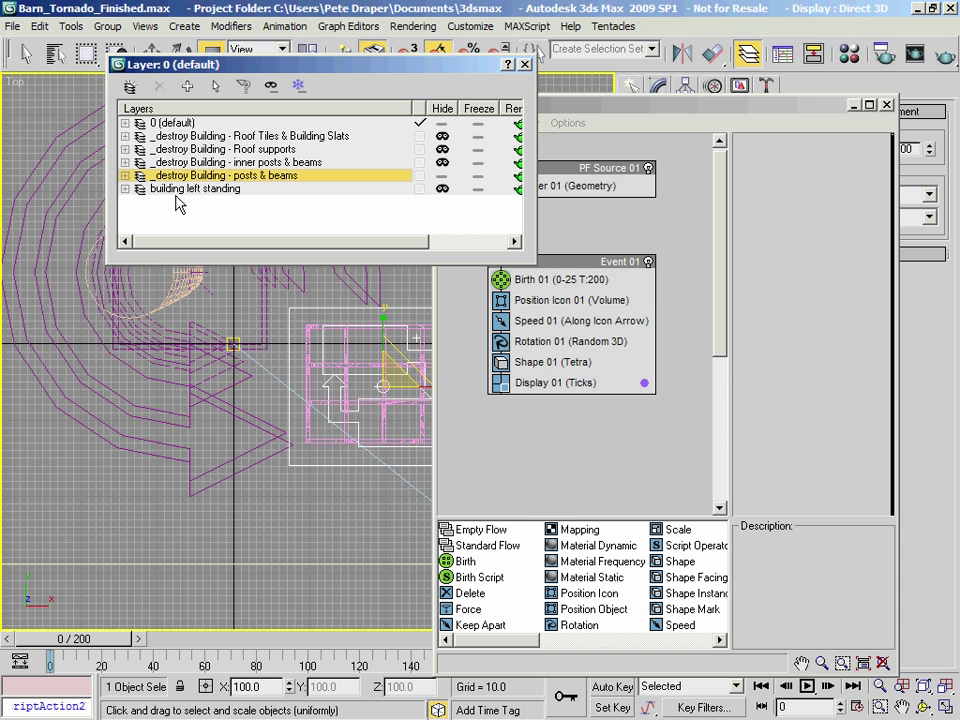
left_click(125, 122)
left_click(125, 122)
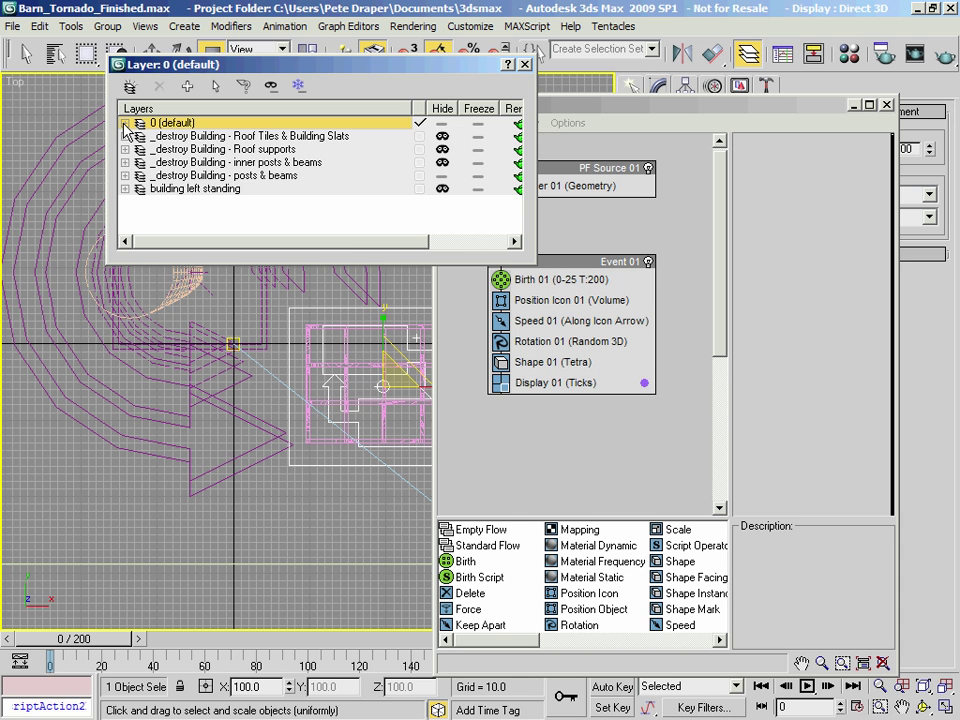
left_click(208, 176)
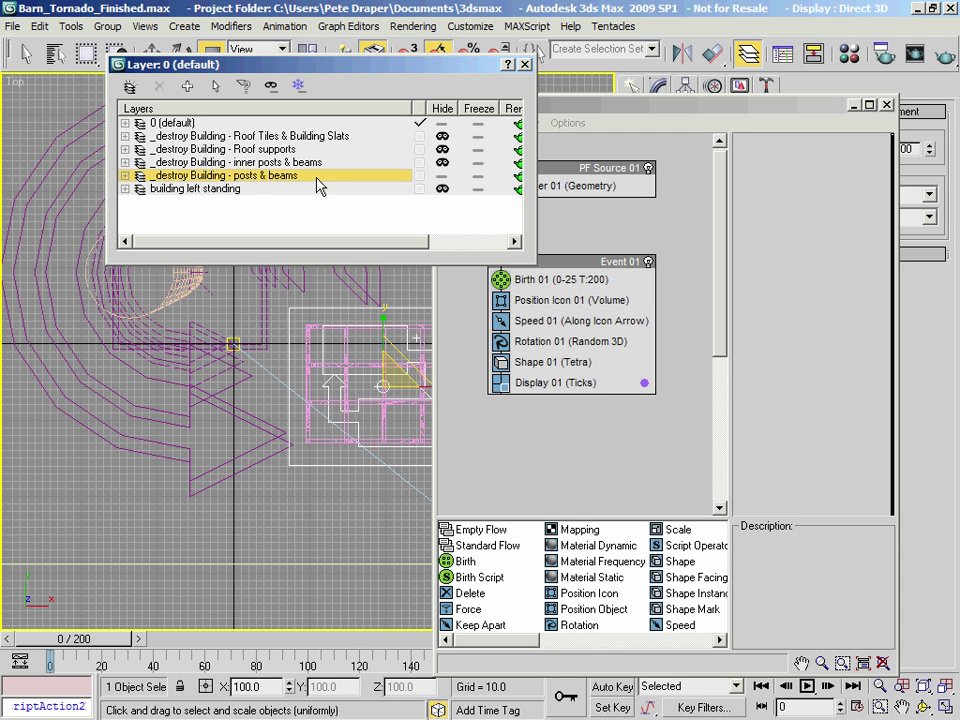
left_click_drag(291, 69, 268, 90)
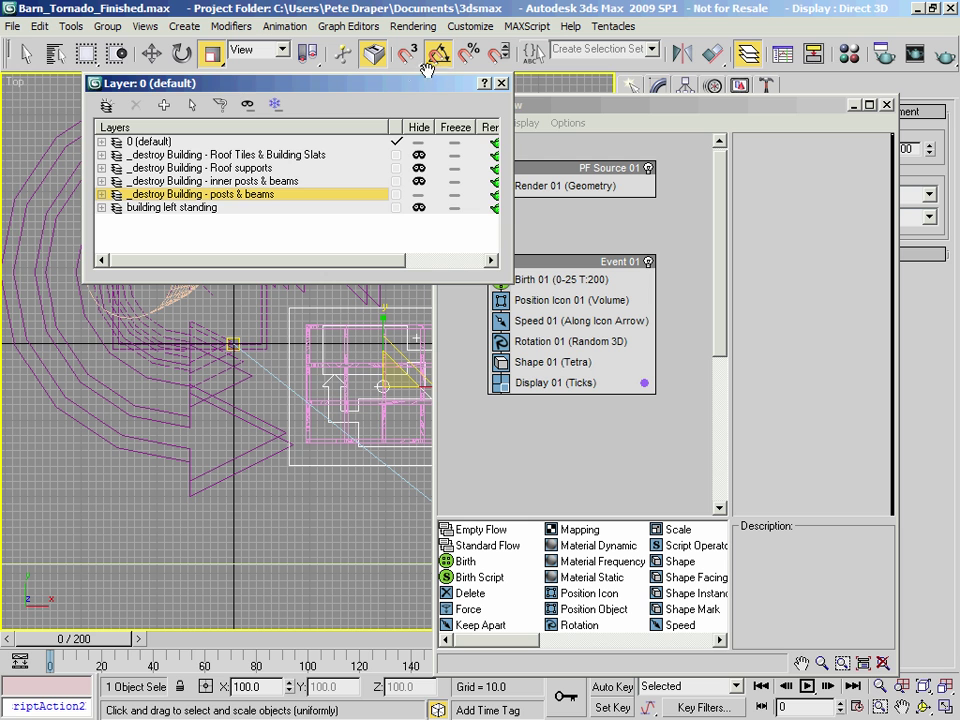
left_click_drag(433, 83, 387, 82)
left_click(454, 82)
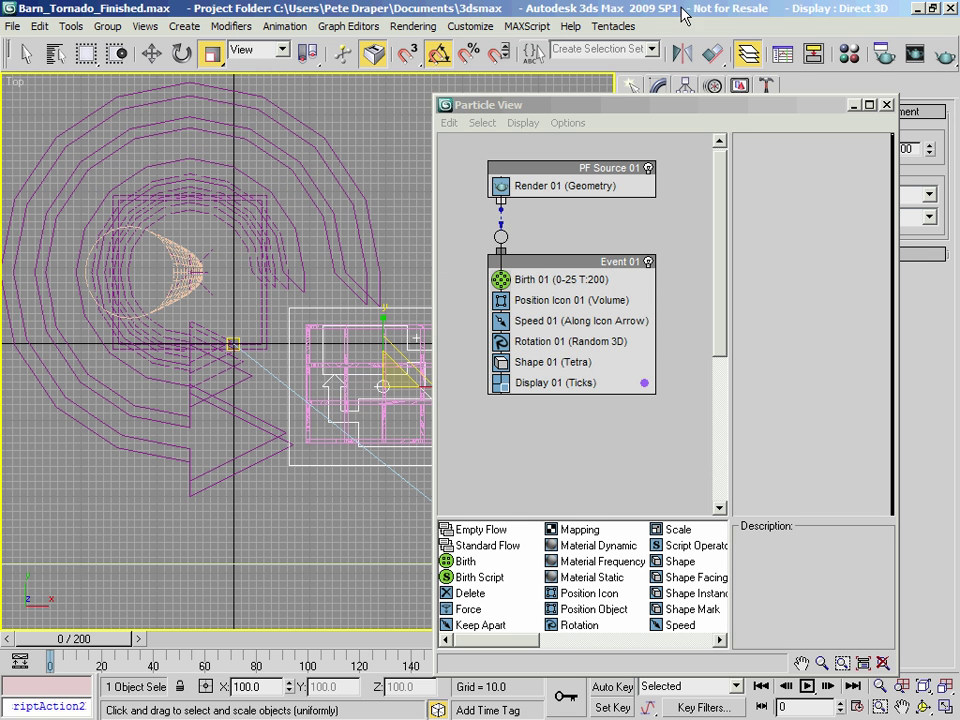
Rename PF Source 01 as PF Source Posts in Particle View.
left_click_drag(611, 104, 284, 76)
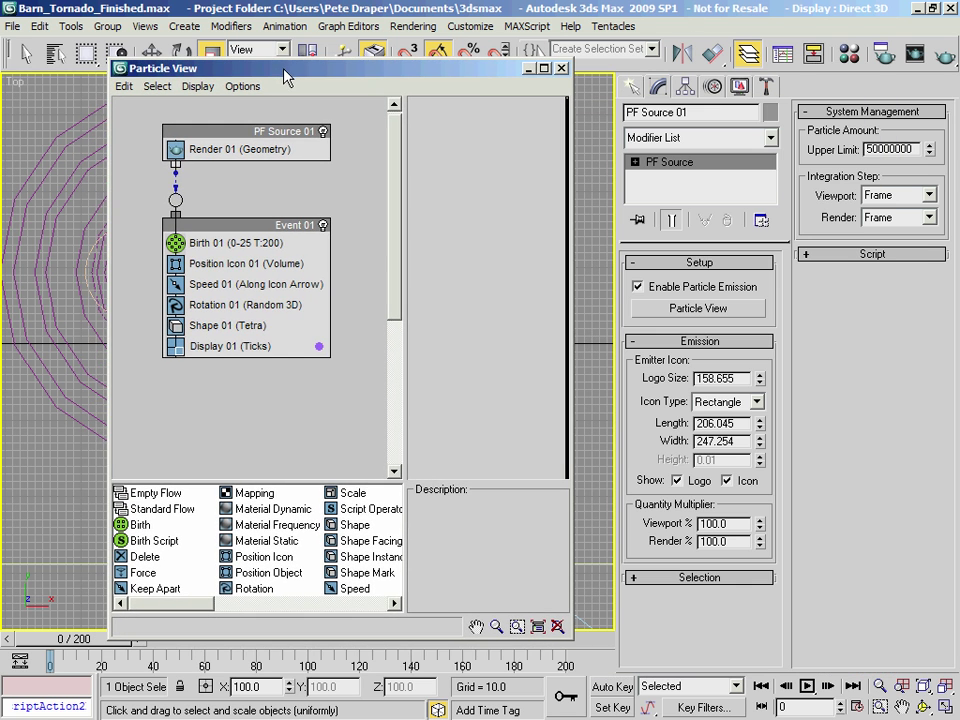
left_click(262, 134)
right_click(261, 133)
left_click(316, 325)
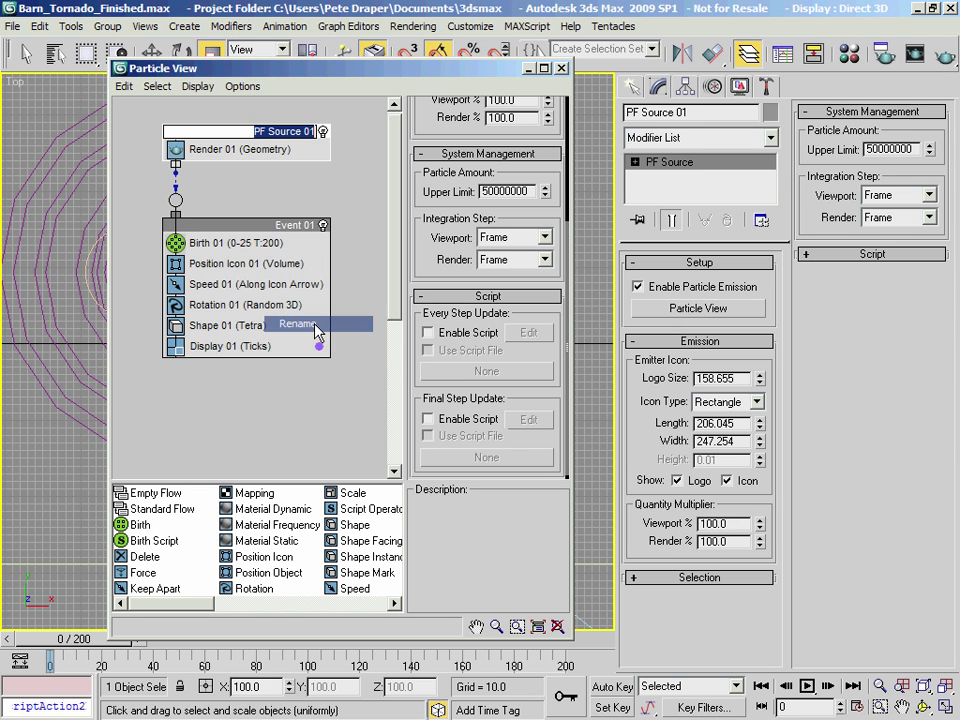
left_click(309, 131)
type("Posts")
key("Return")
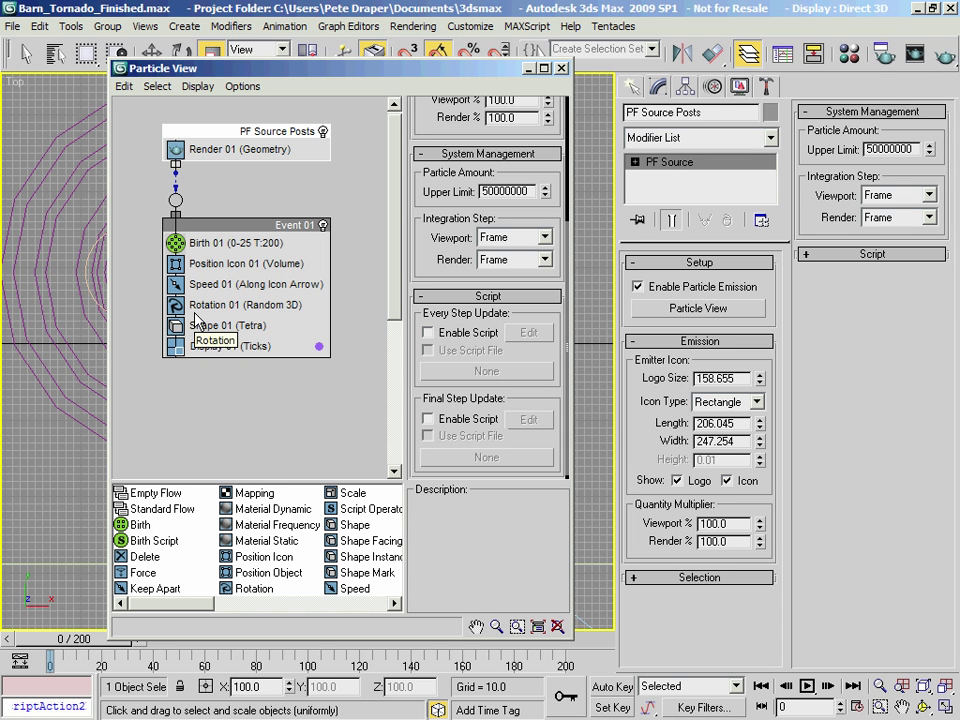
Delete the default Event 01 and create a new event from a Birth Script operator below PF Source Posts.
left_click(253, 244)
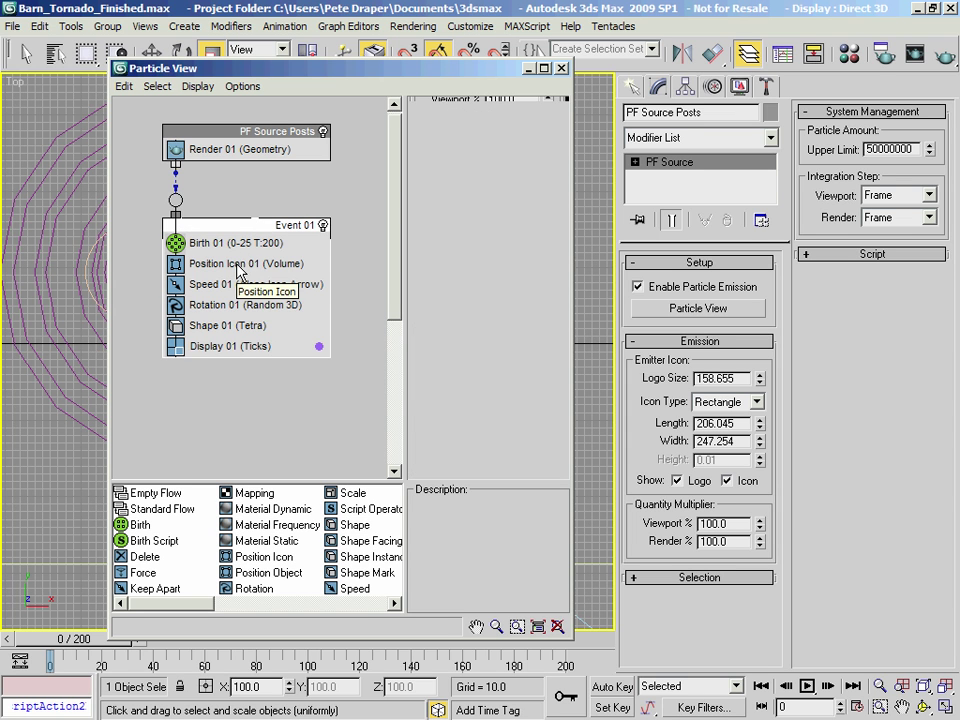
key("Delete")
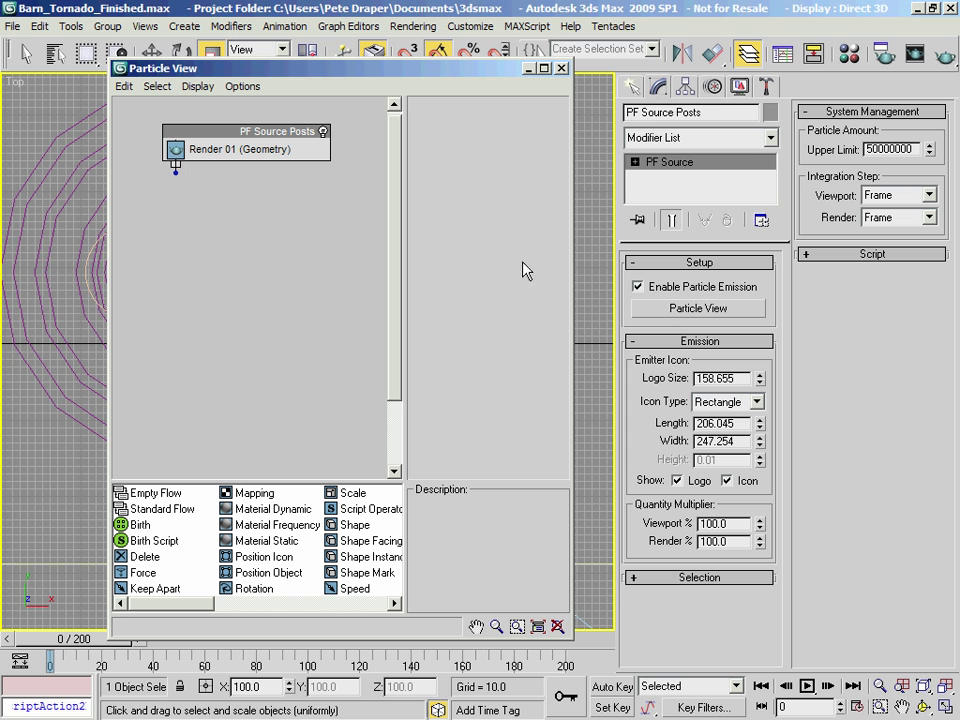
left_click_drag(571, 246, 685, 255)
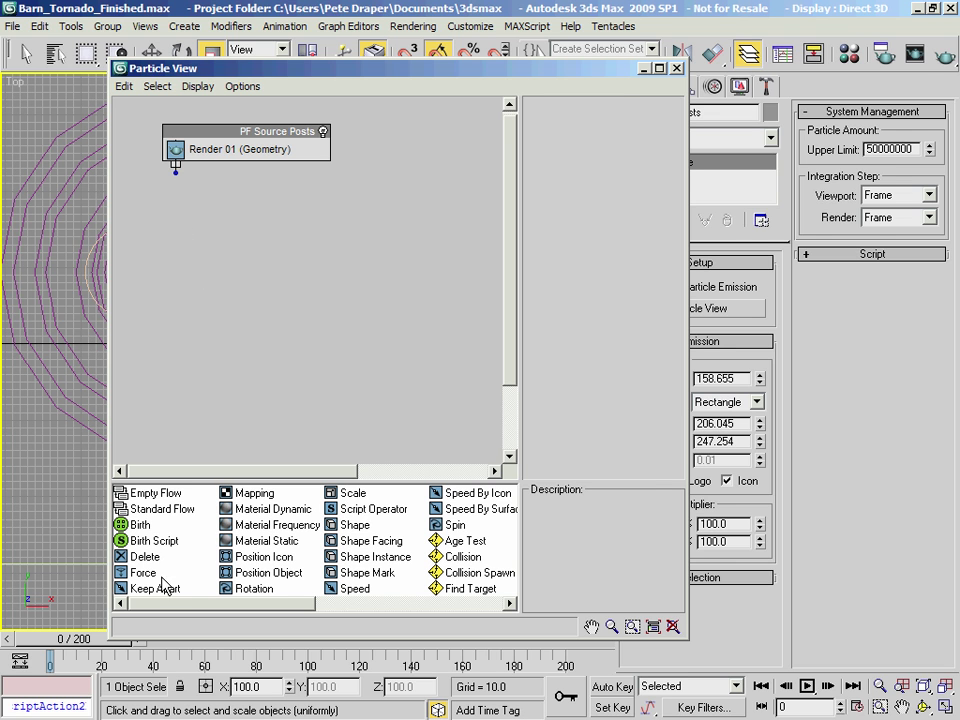
left_click_drag(155, 541, 214, 229)
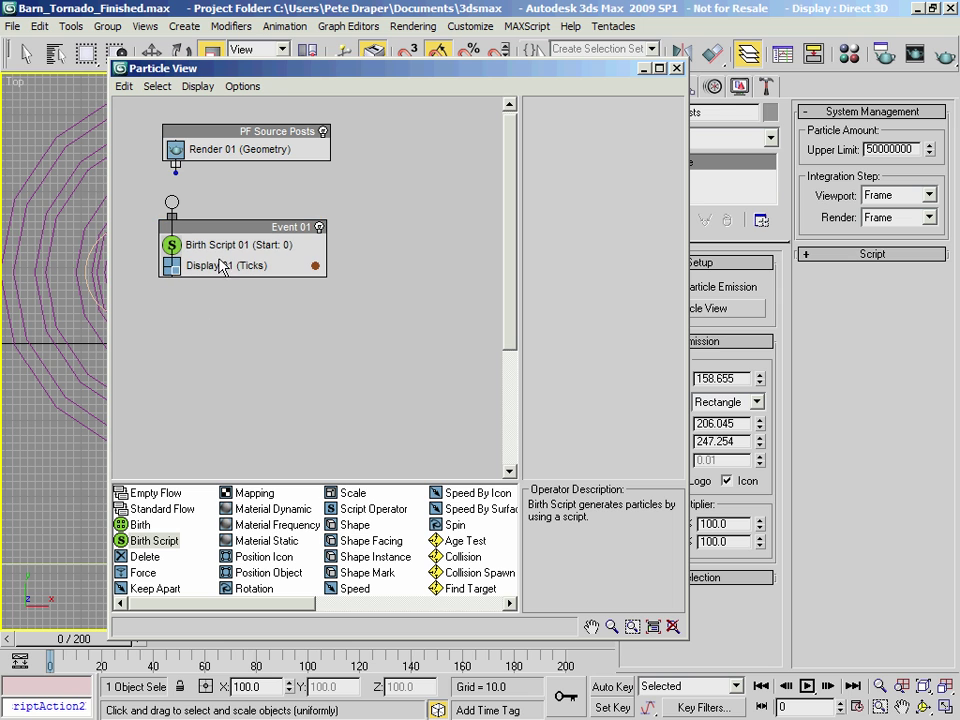
Wire the output of PF Source Posts to the input of the Birth Script event.
left_click_drag(290, 78, 638, 57)
middle_click_drag(317, 367, 152, 286)
scroll(208, 313, "up", 3)
middle_click_drag(219, 315, 412, 378)
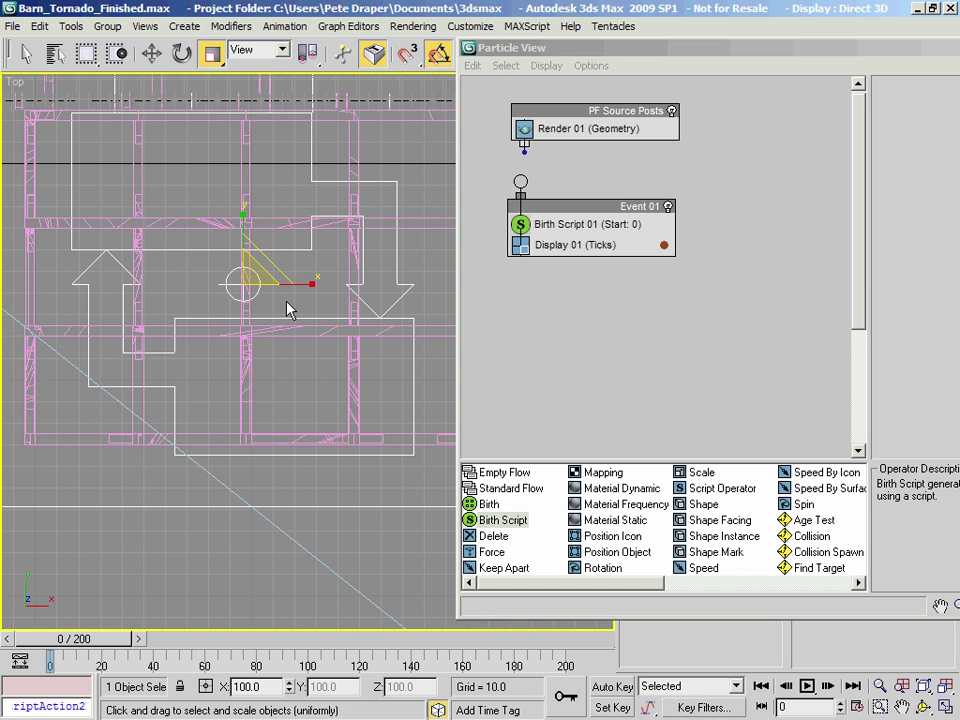
middle_click_drag(288, 310, 302, 318)
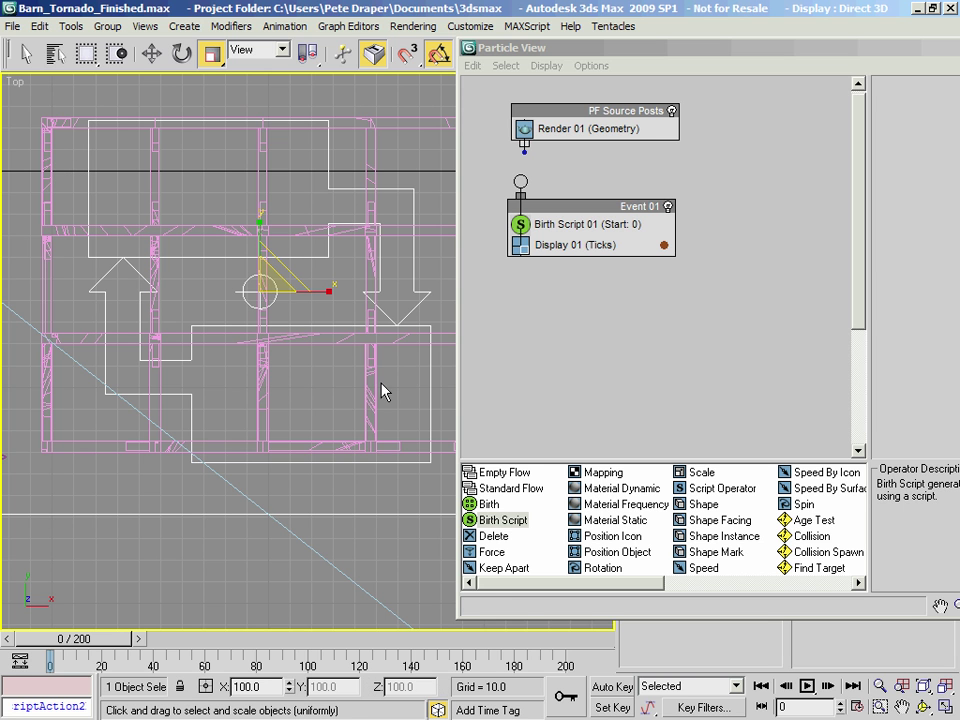
left_click_drag(575, 51, 373, 73)
left_click_drag(321, 172, 378, 232)
Rename the Birth Script event as posts placement.
right_click(426, 240)
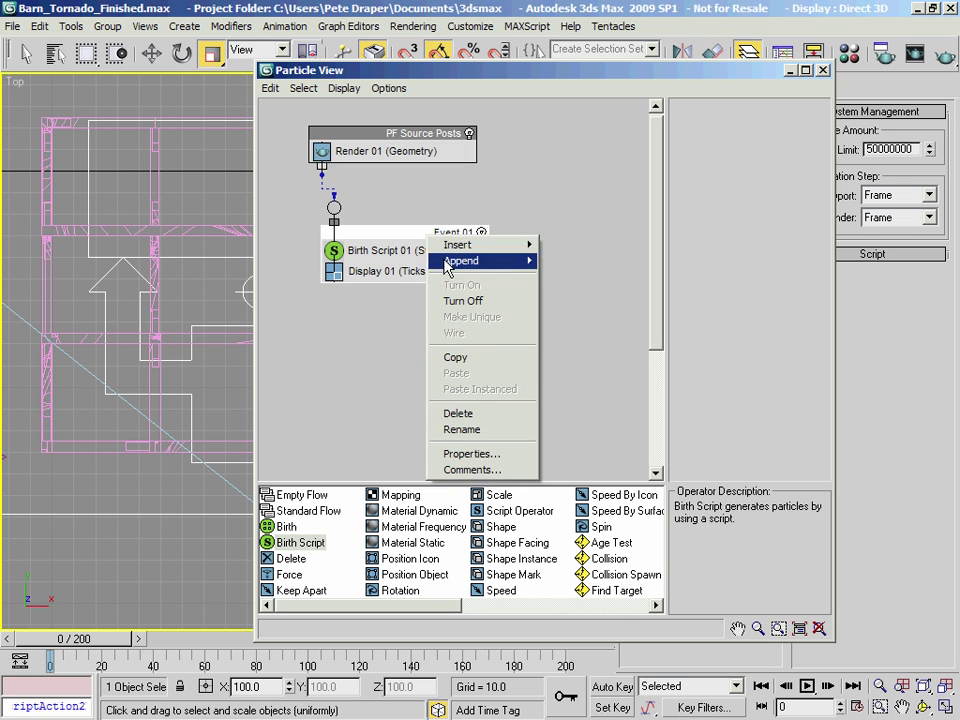
left_click(480, 431)
type("post")
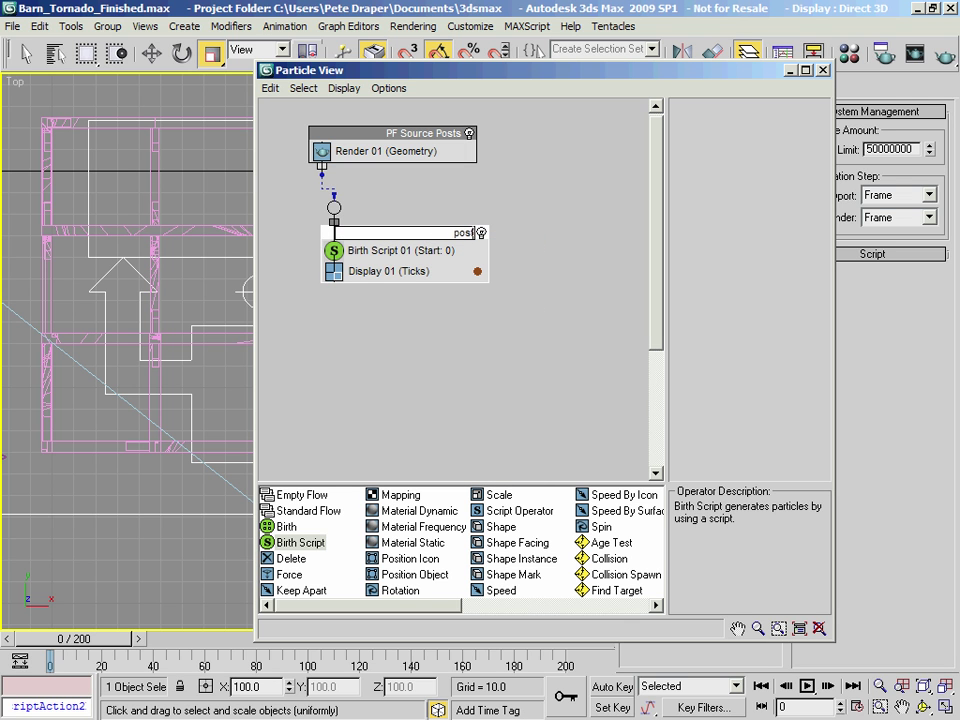
type("s placement")
key("Return")
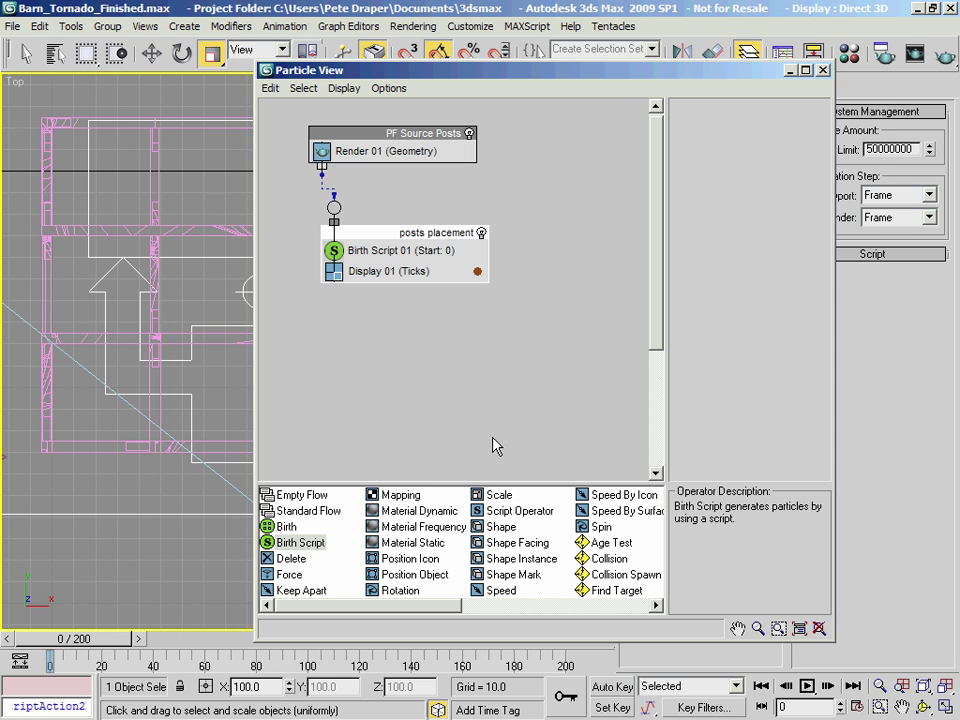
Open the Birth Script 01 operator's script for editing and delete all of its default code.
left_click(368, 251)
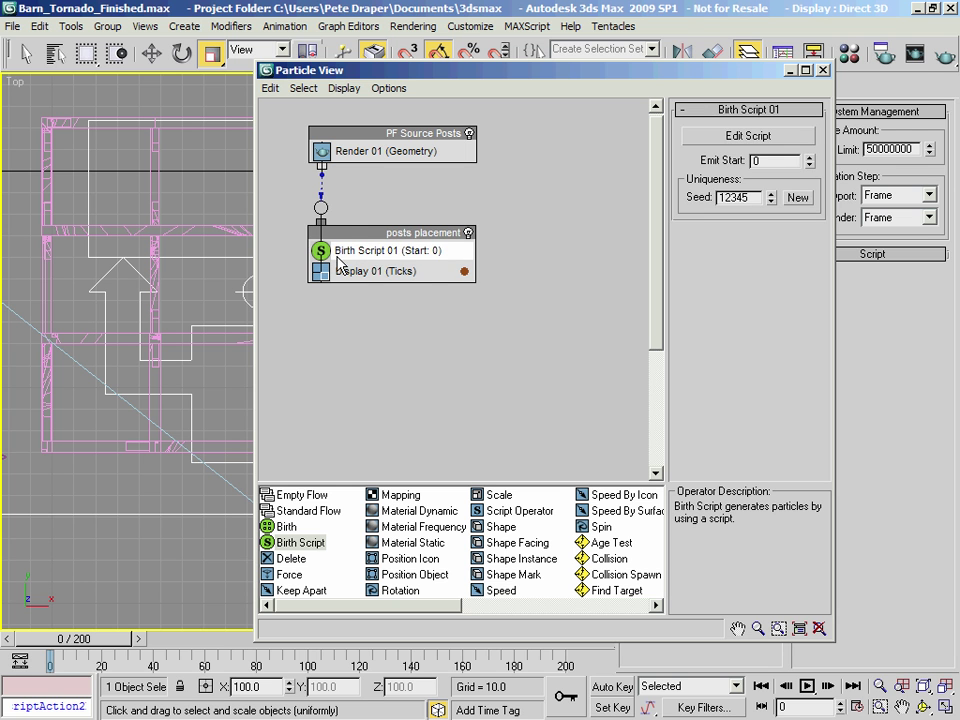
left_click_drag(446, 72, 543, 60)
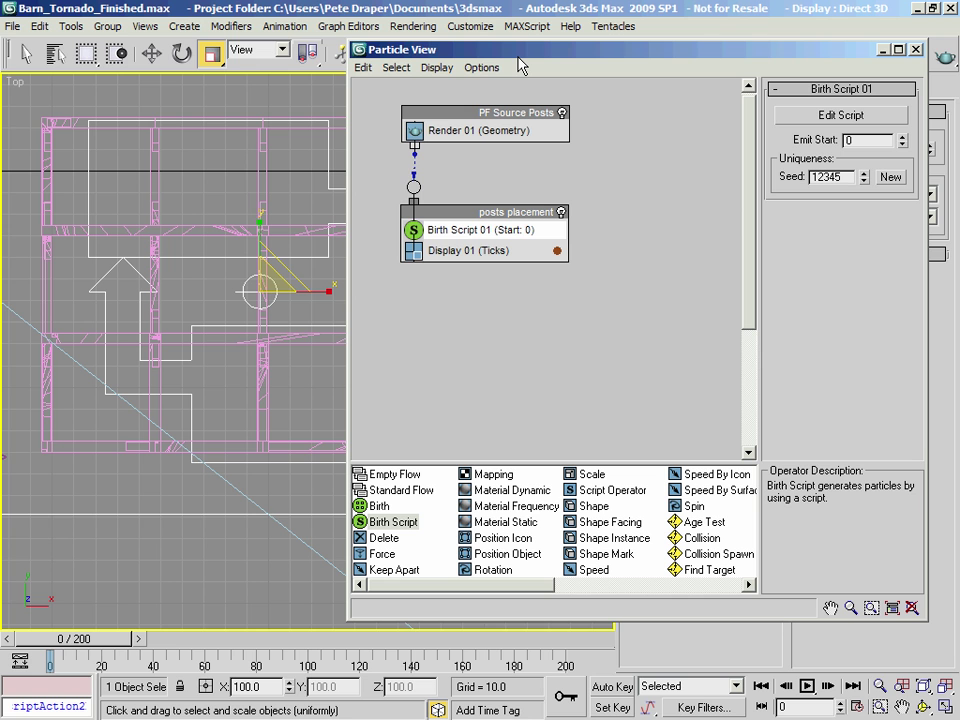
left_click(795, 115)
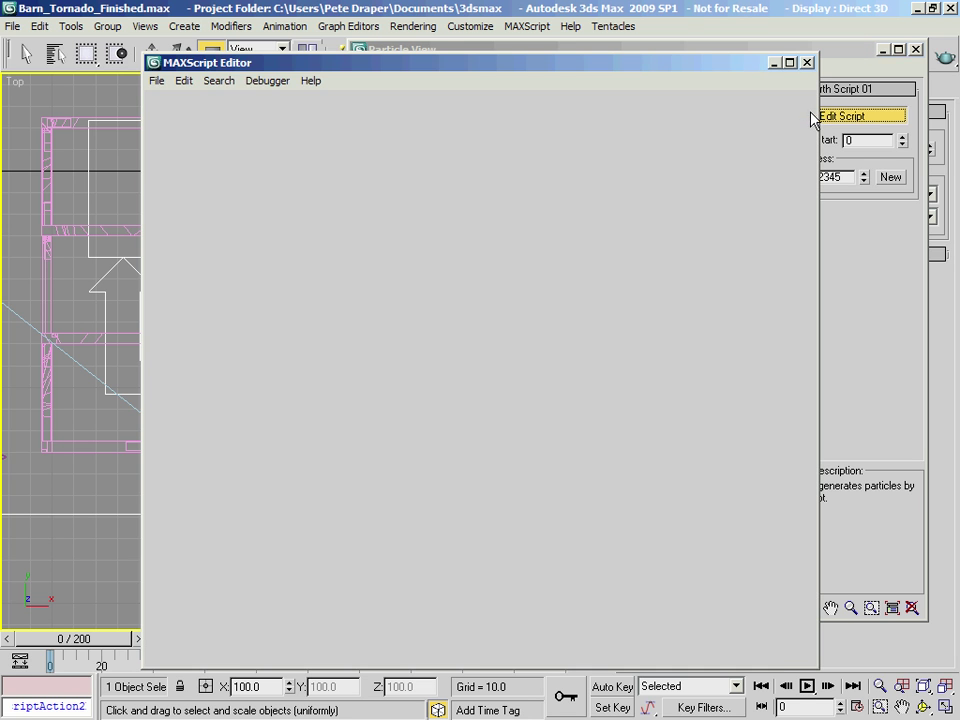
left_click_drag(486, 47, 648, 47)
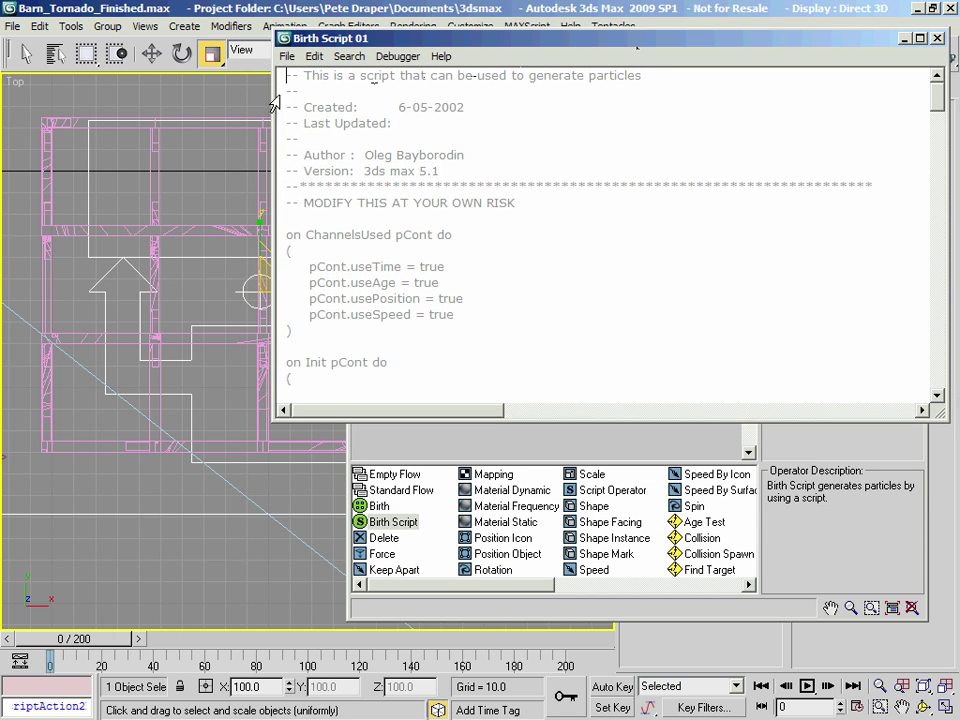
left_click(287, 57)
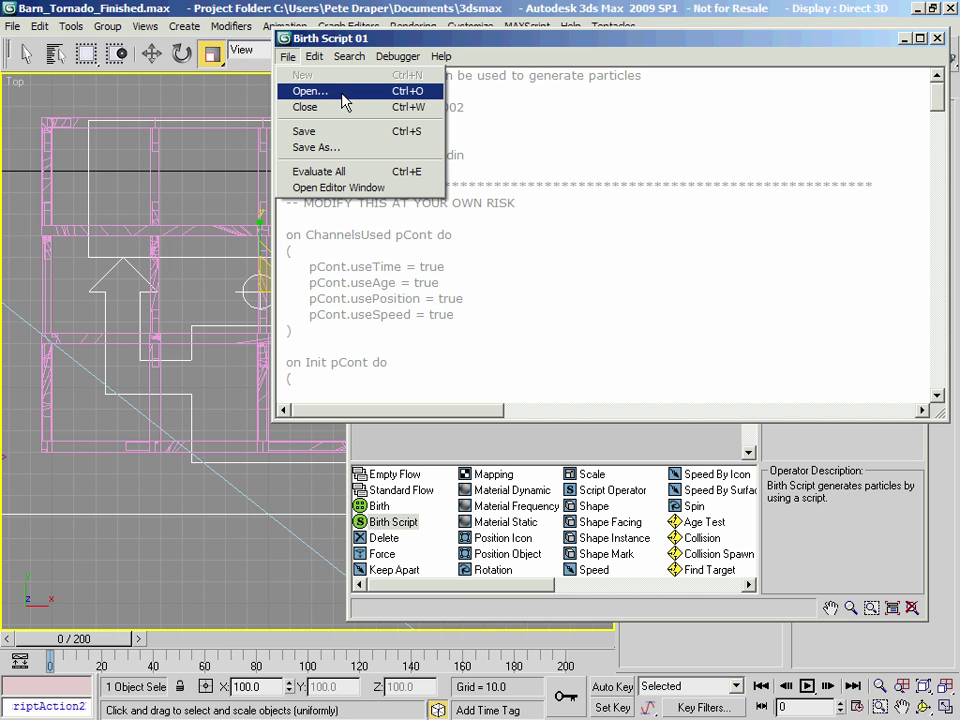
left_click(493, 137)
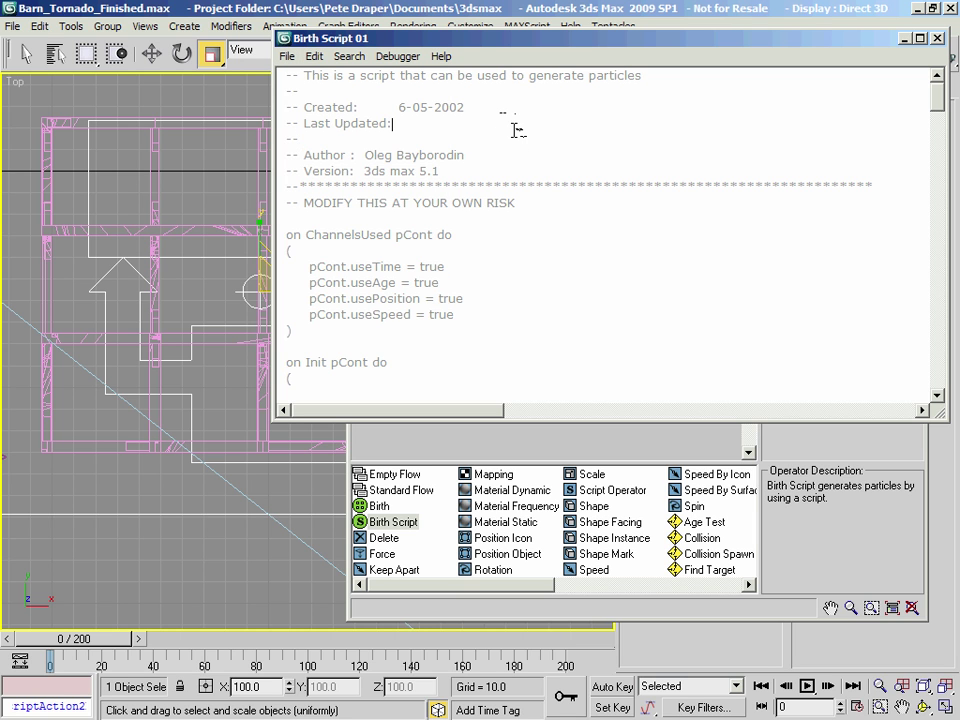
key("ctrl+a")
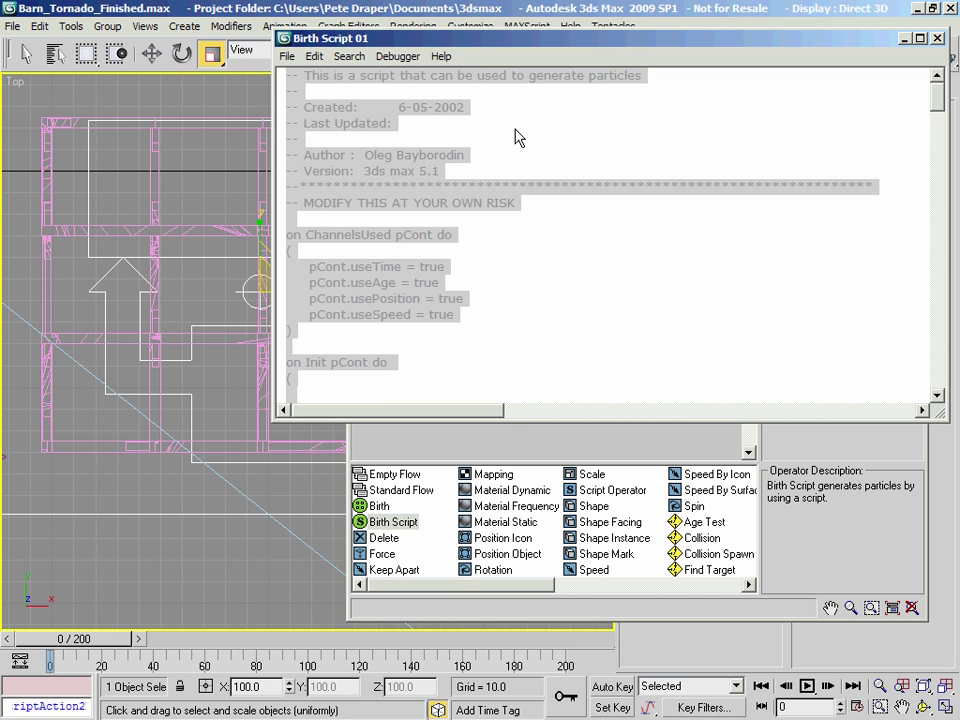
key("Delete")
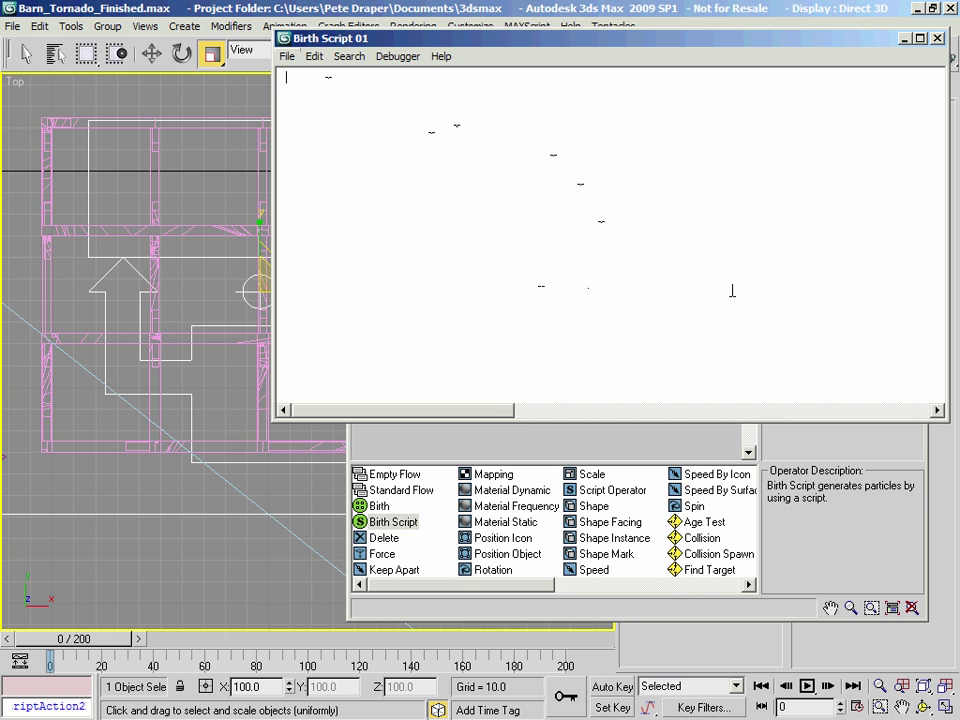
Load the script file Barn_Tornado_Particle_Position_Birth.ms into the Birth Script 01 editor and resize the editor window to fit the code.
left_click(287, 56)
left_click(319, 91)
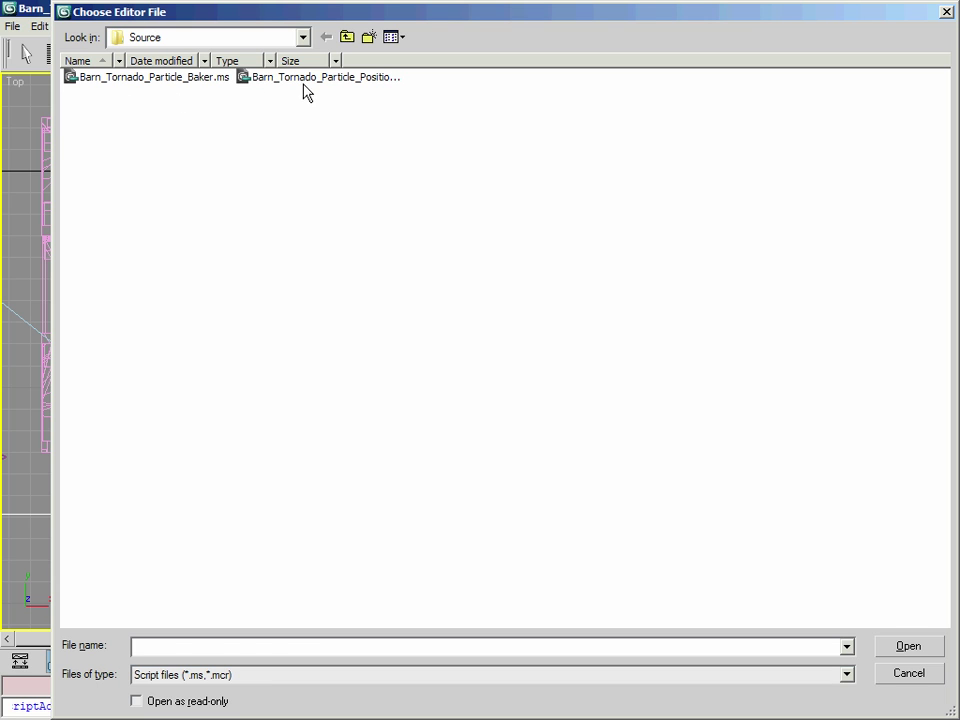
left_click(305, 80)
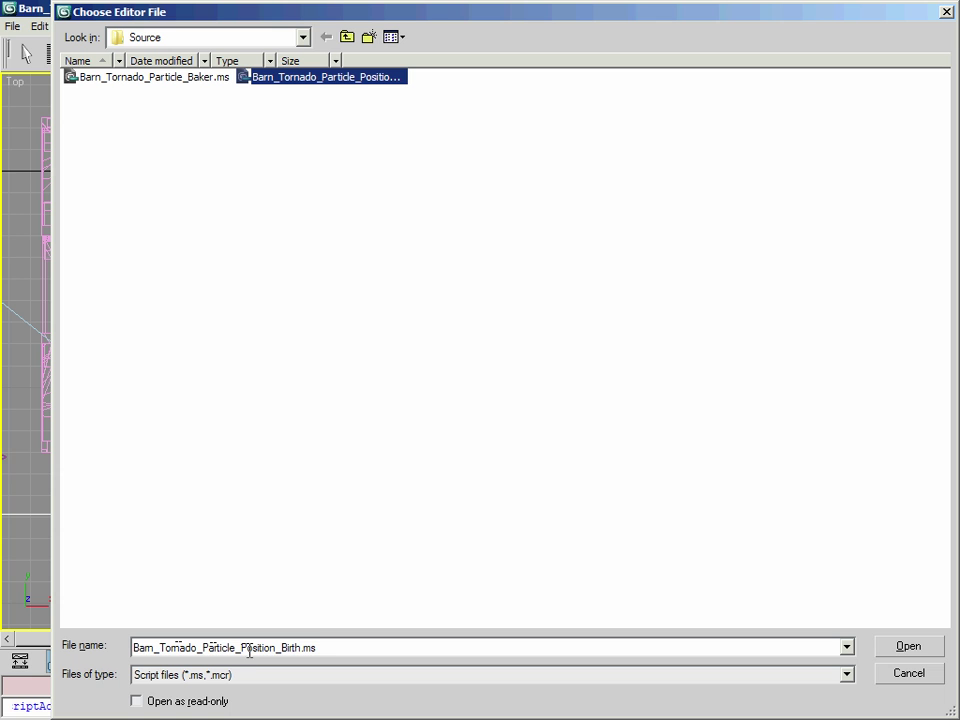
double_click(329, 650)
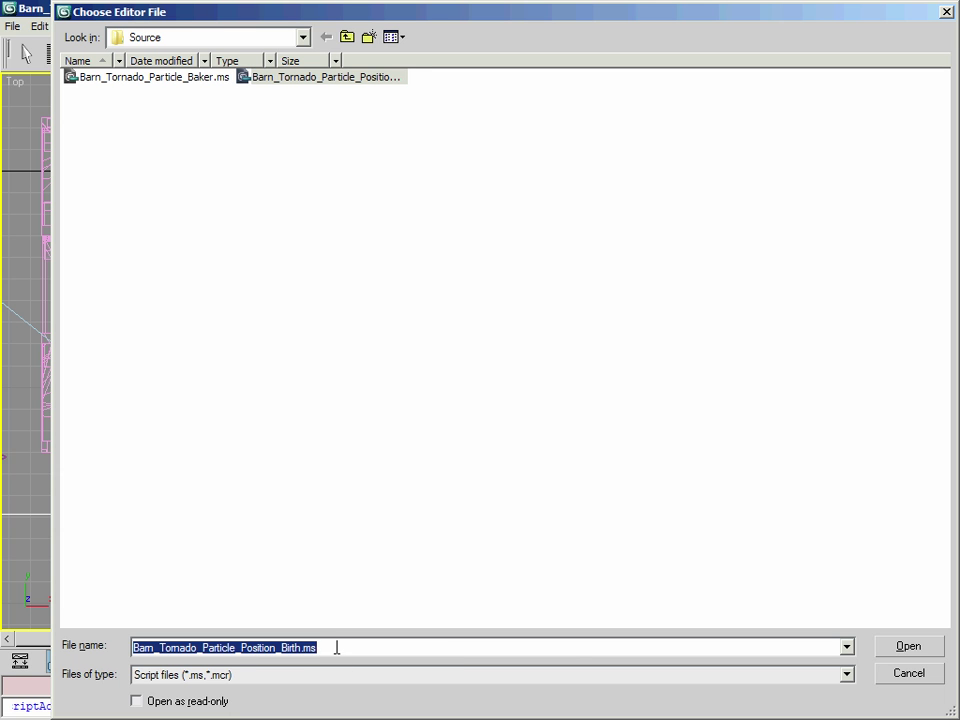
left_click(336, 654)
left_click(910, 650)
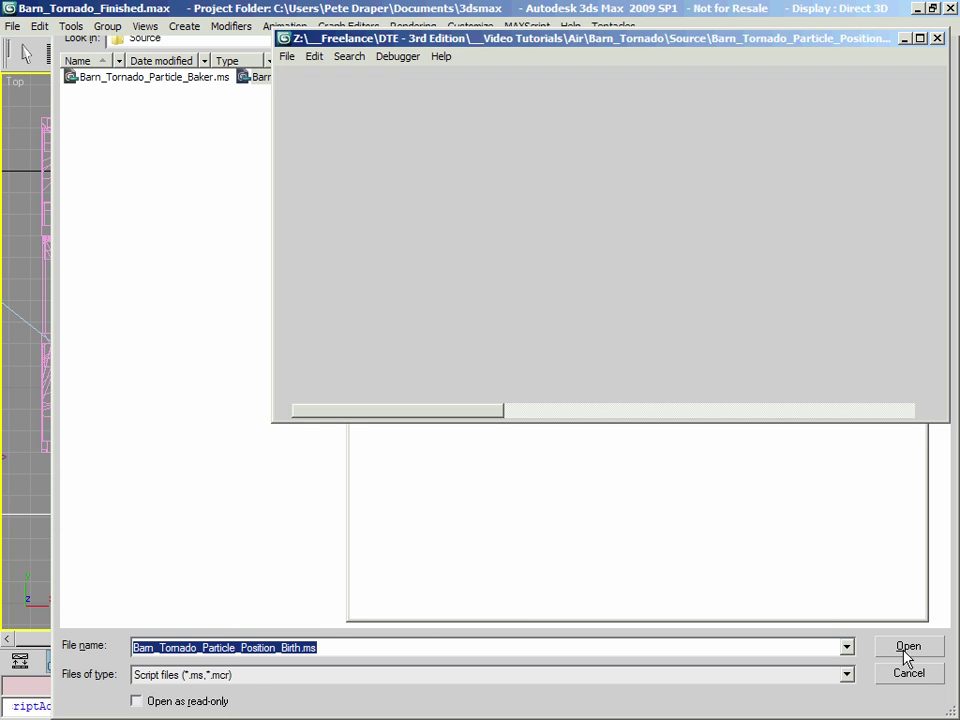
left_click_drag(556, 422, 594, 622)
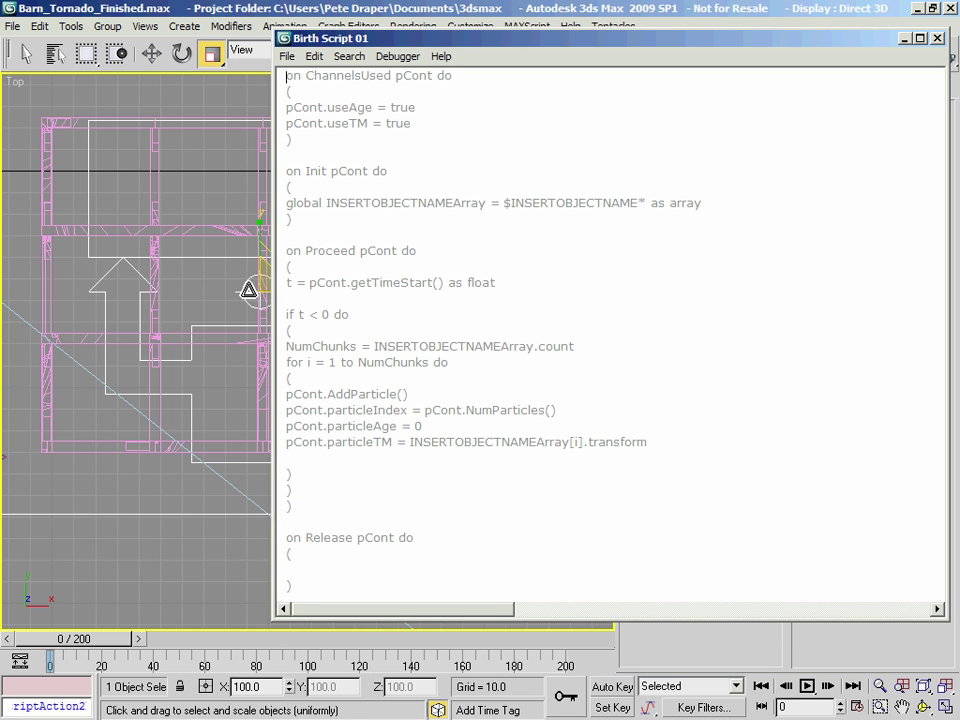
left_click_drag(272, 296, 468, 300)
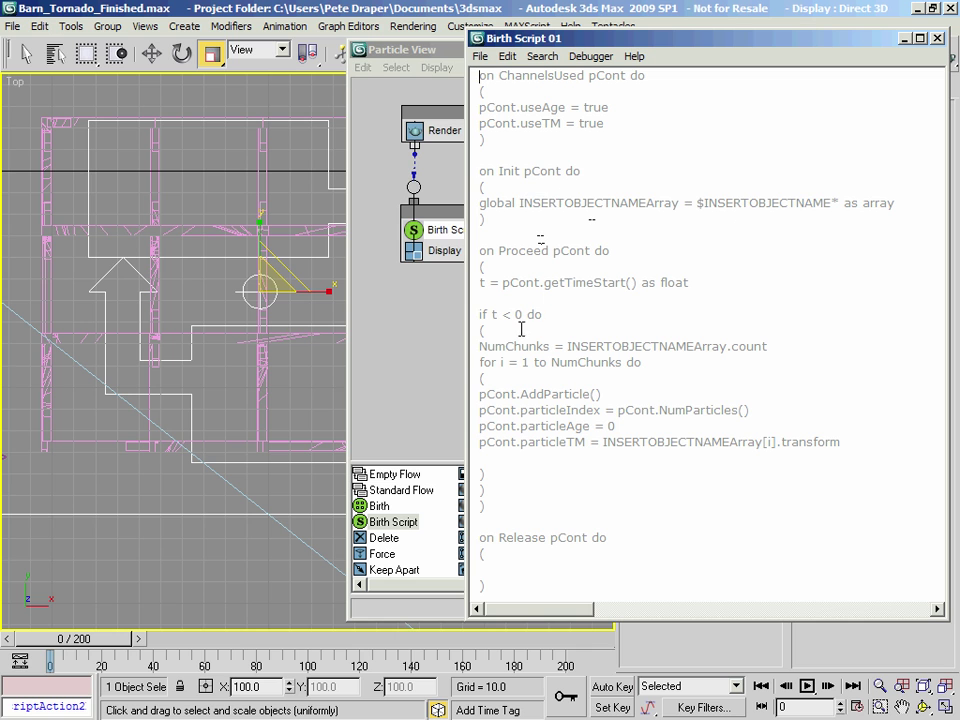
Examine where the INSERTOBJECTNAME placeholder occurs in the script's global array declaration and particleTM line.
left_click_drag(519, 203, 830, 203)
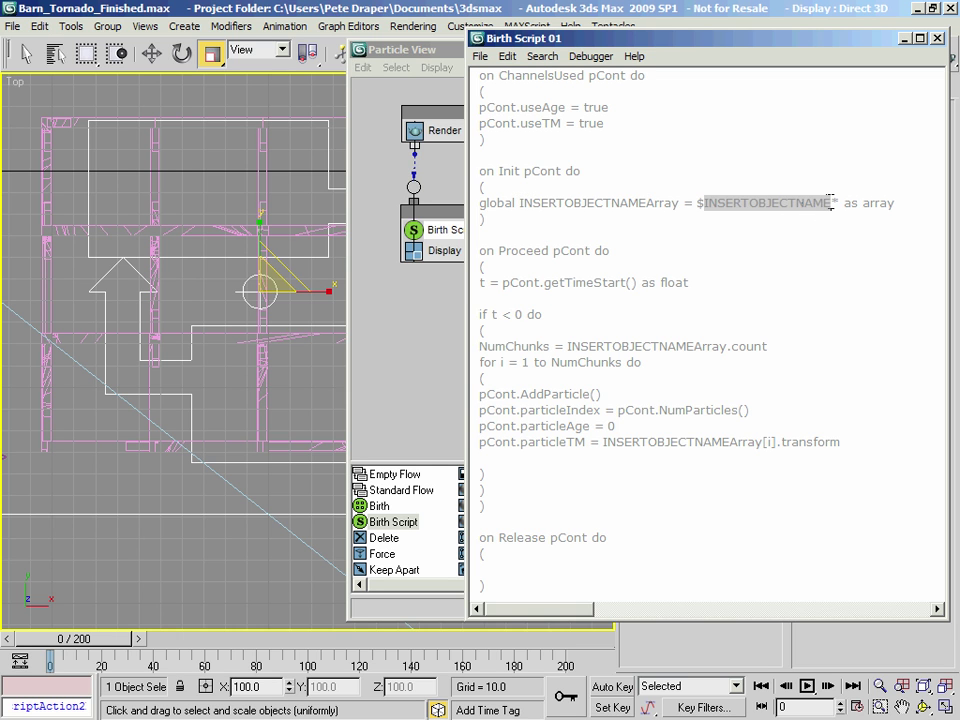
left_click(602, 442)
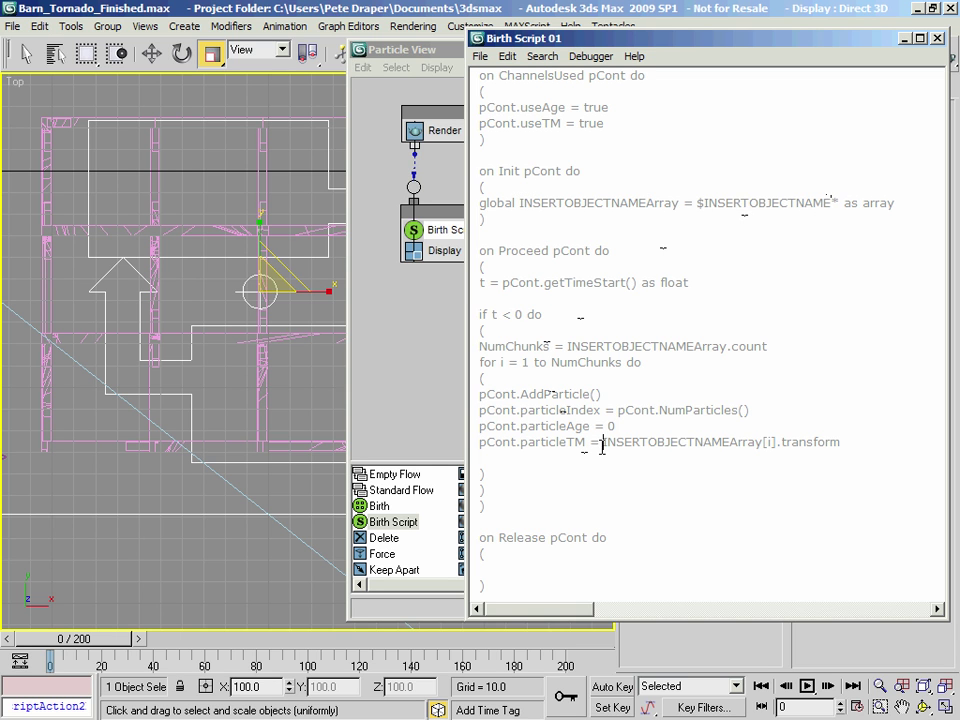
left_click_drag(602, 442, 722, 442)
left_click(655, 497)
left_click(573, 475)
Move the script editor aside, view the VR Boboland site in Firefox, and return to the 3ds Max script editor.
left_click_drag(518, 32, 381, 27)
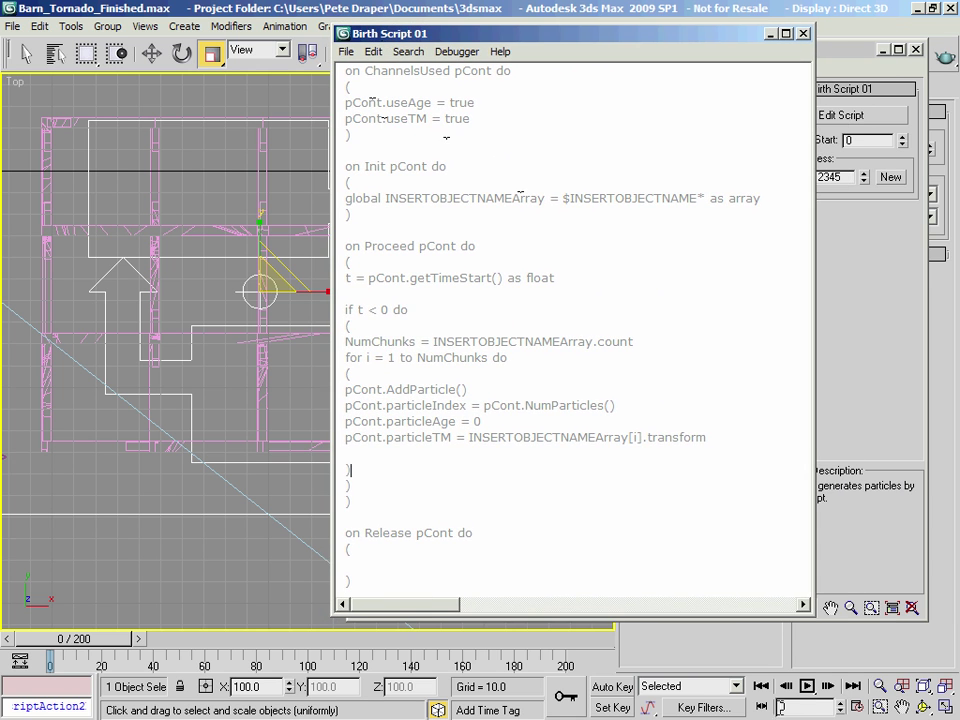
left_click_drag(812, 617, 832, 499)
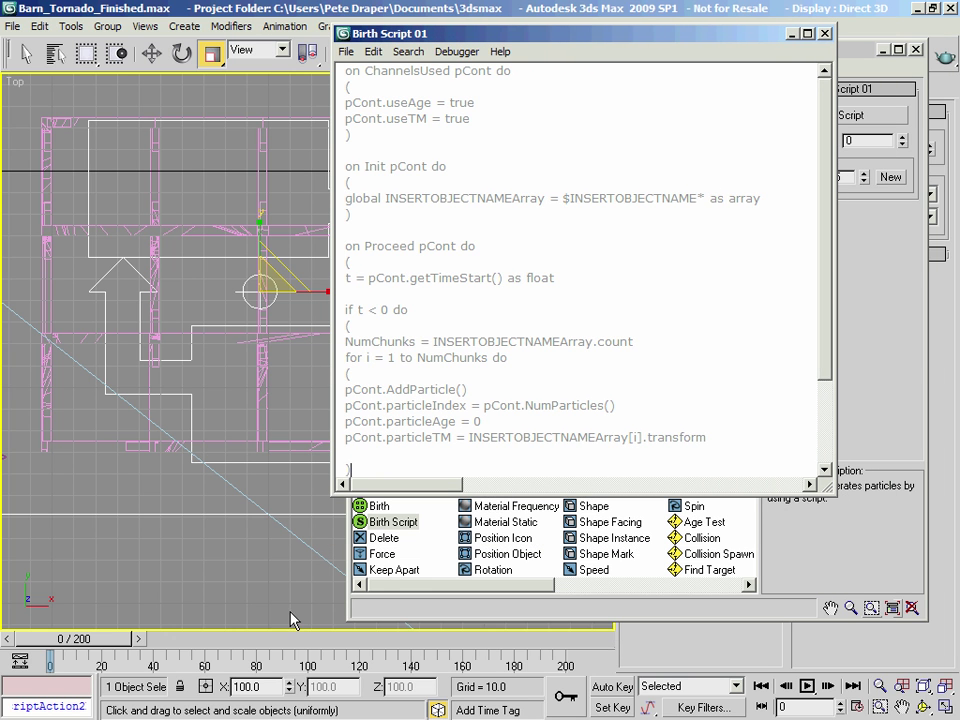
key("super+e")
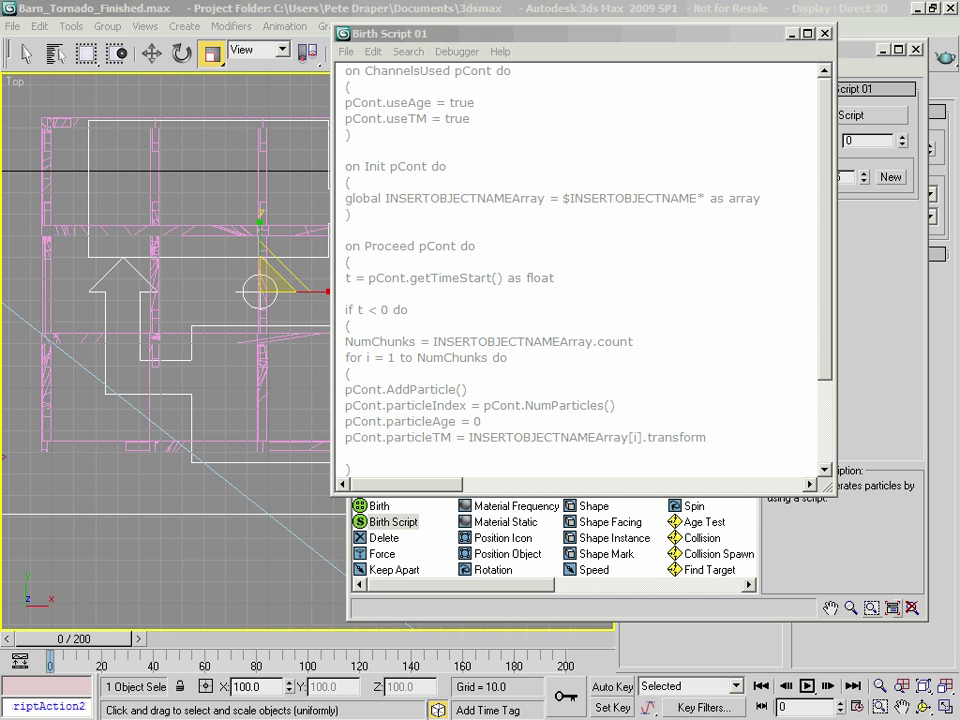
left_click_drag(0, 317, 370, 61)
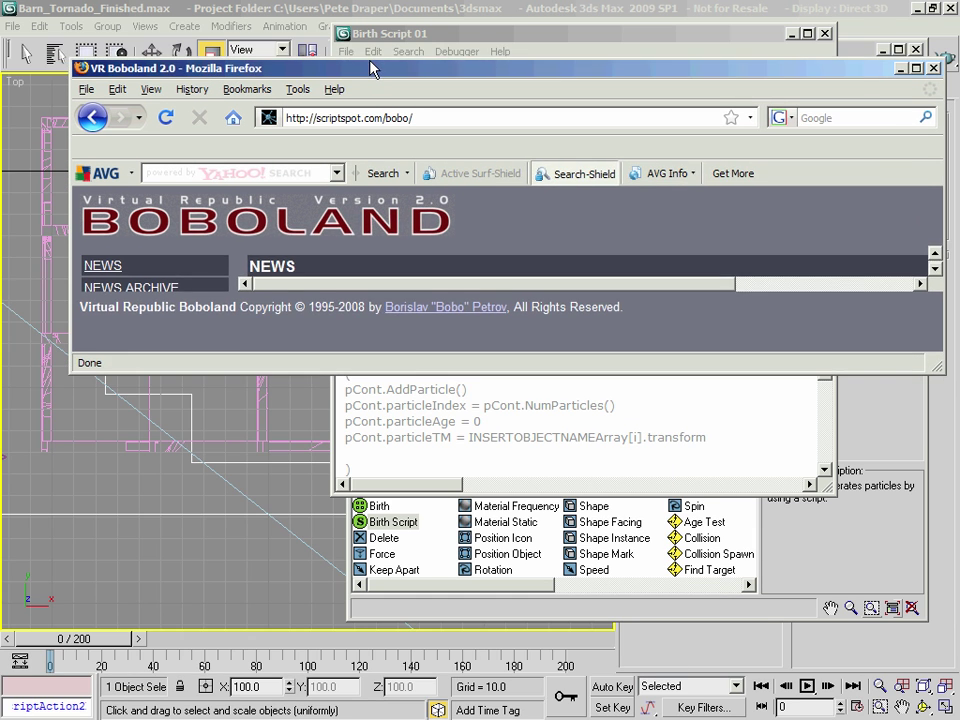
double_click(368, 67)
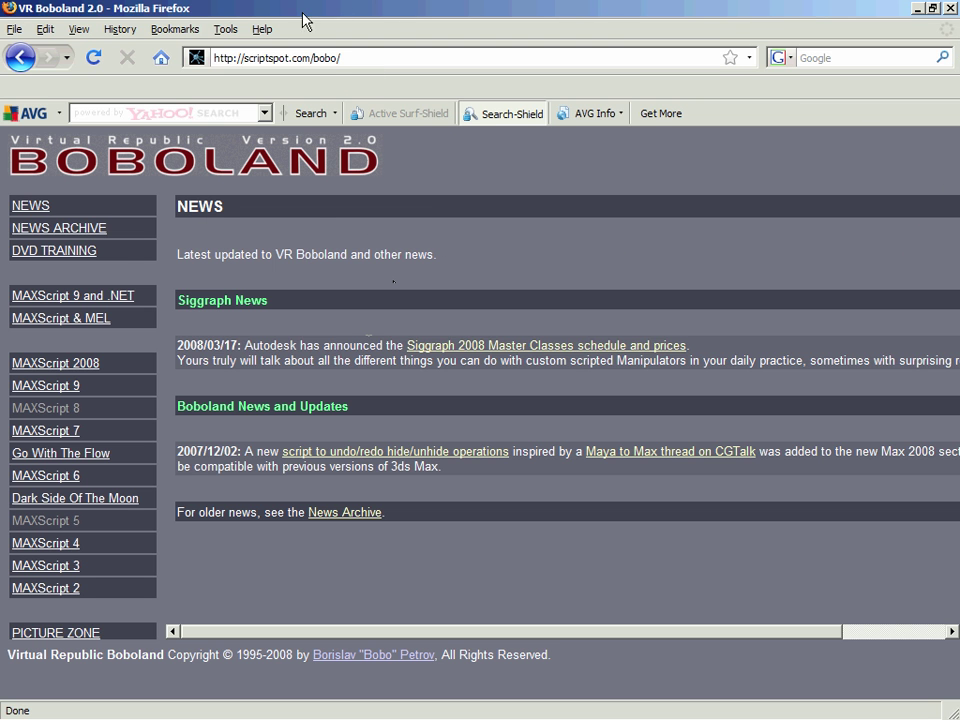
double_click(545, 10)
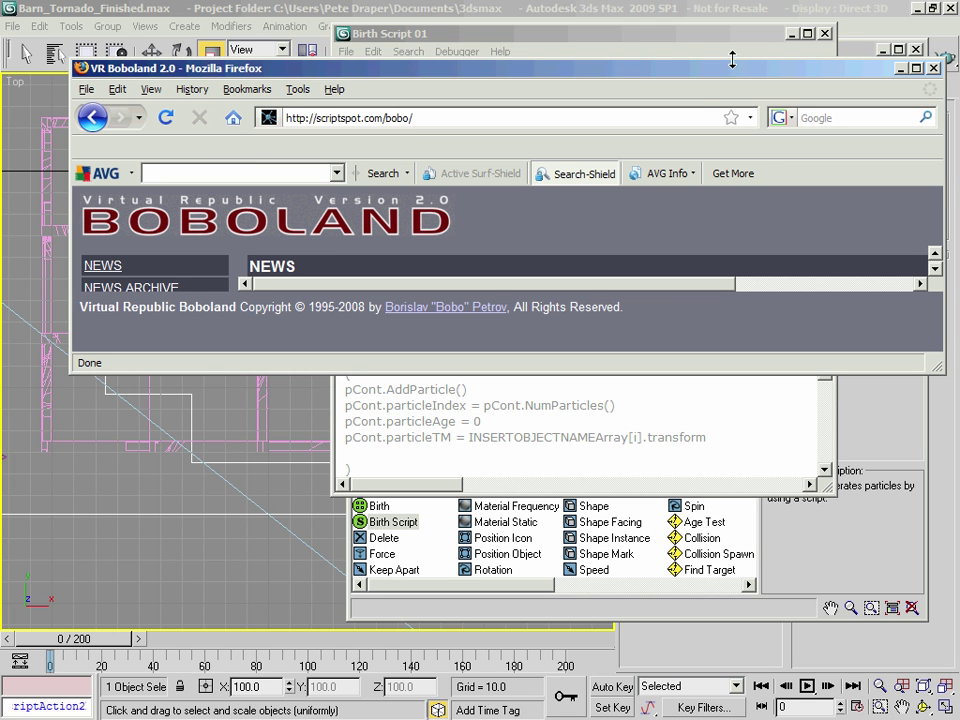
left_click(899, 68)
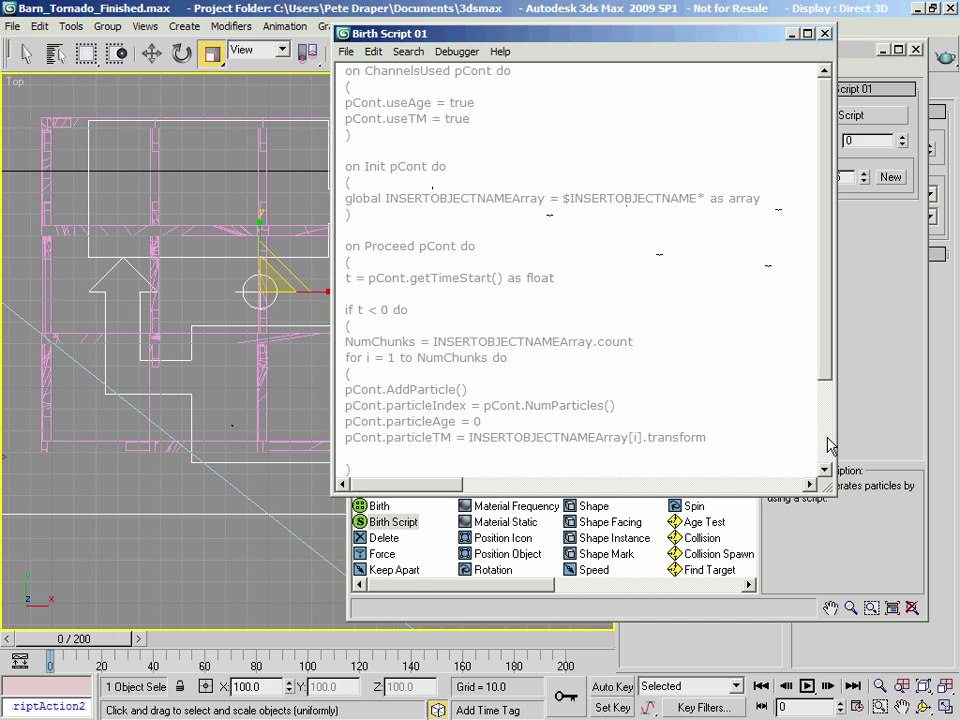
Enlarge the script editor and examine the global array declaration in the Init handler, including the object name and its wildcard.
left_click_drag(829, 489, 897, 688)
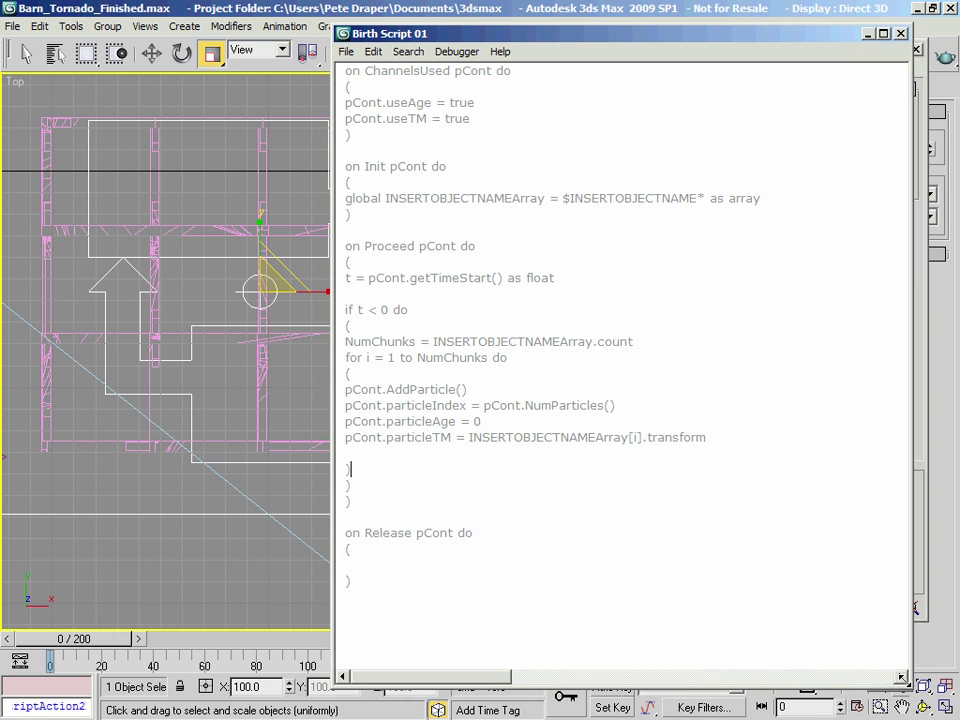
left_click_drag(387, 198, 510, 197)
left_click_drag(568, 198, 696, 199)
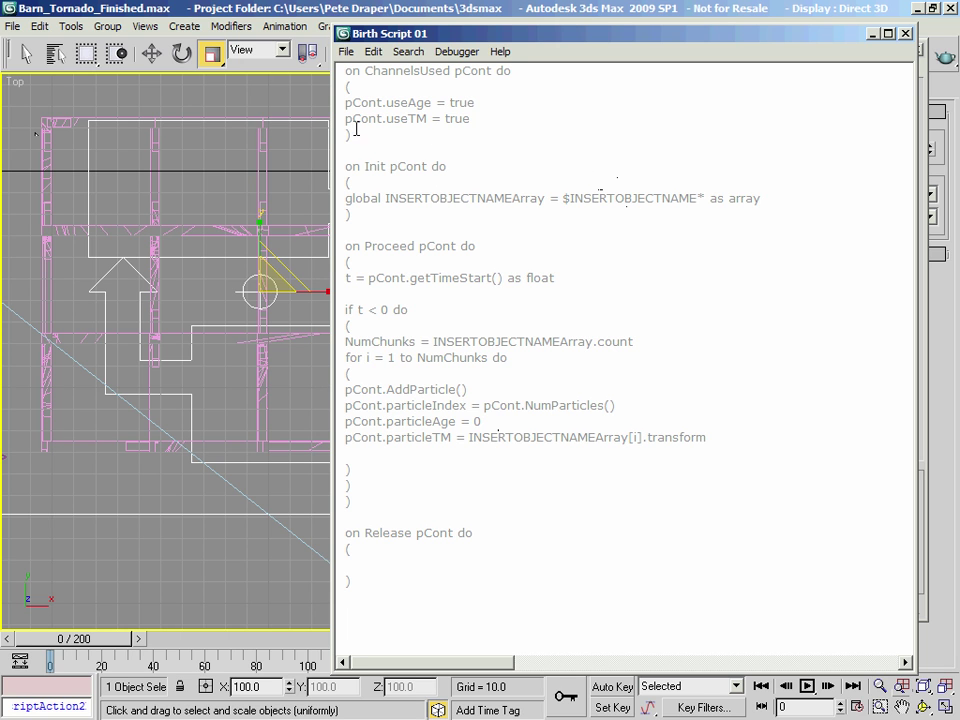
key("ctrl+h")
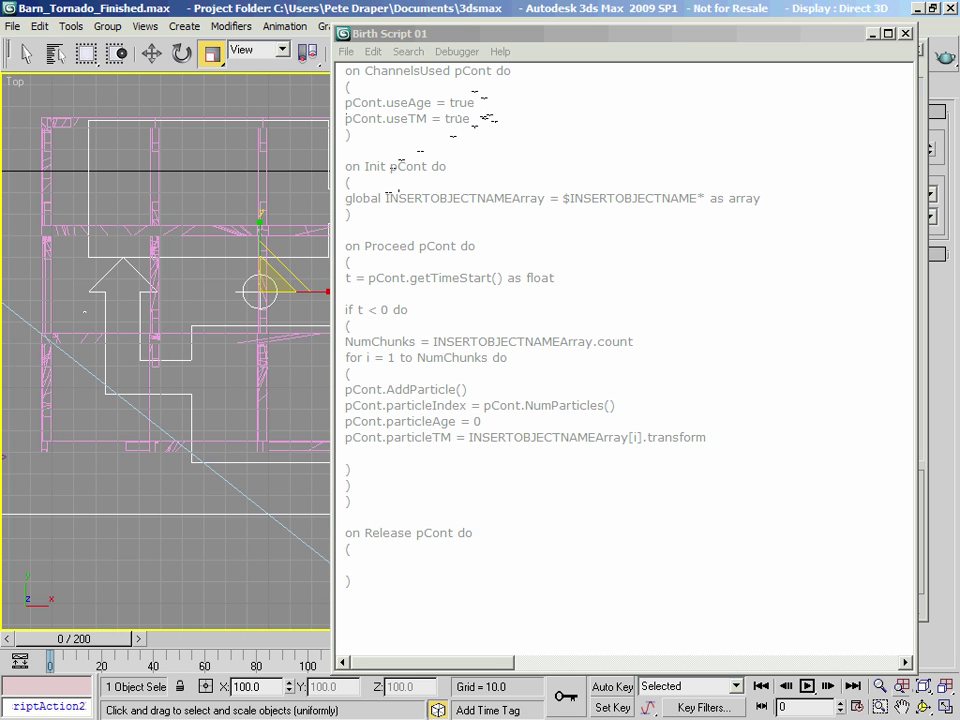
key("alt+Tab")
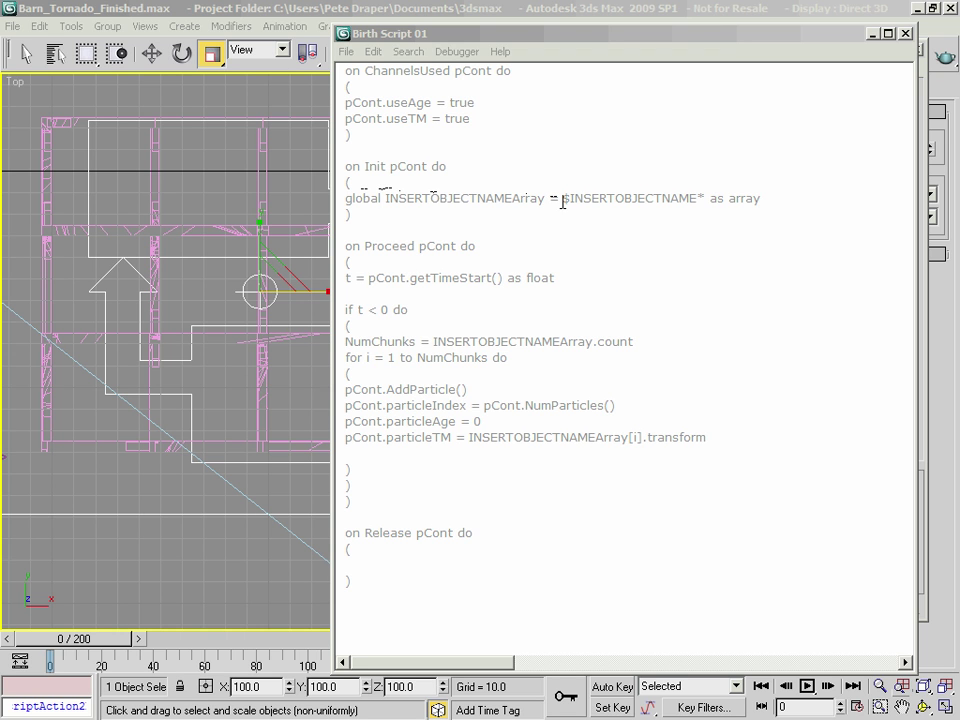
left_click_drag(762, 198, 697, 198)
left_click(701, 198)
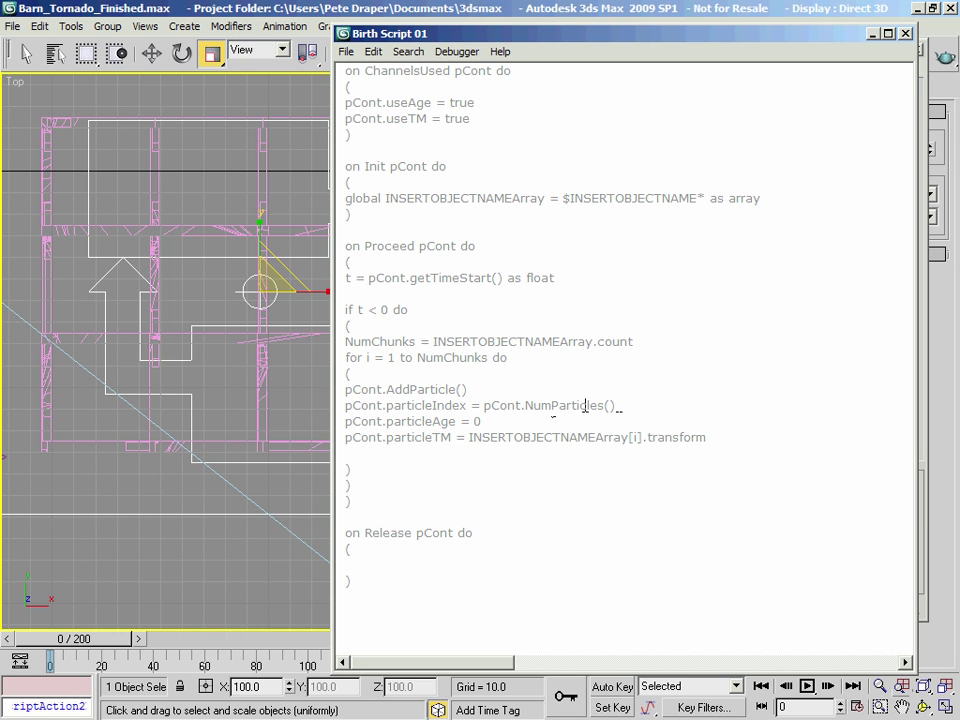
Examine the particle index, age and transform lines in the script's Proceed handler.
left_click_drag(643, 404, 488, 406)
left_click(482, 421)
left_click(344, 437)
left_click_drag(708, 437, 645, 441)
left_click(740, 450)
left_click_drag(469, 440, 634, 445)
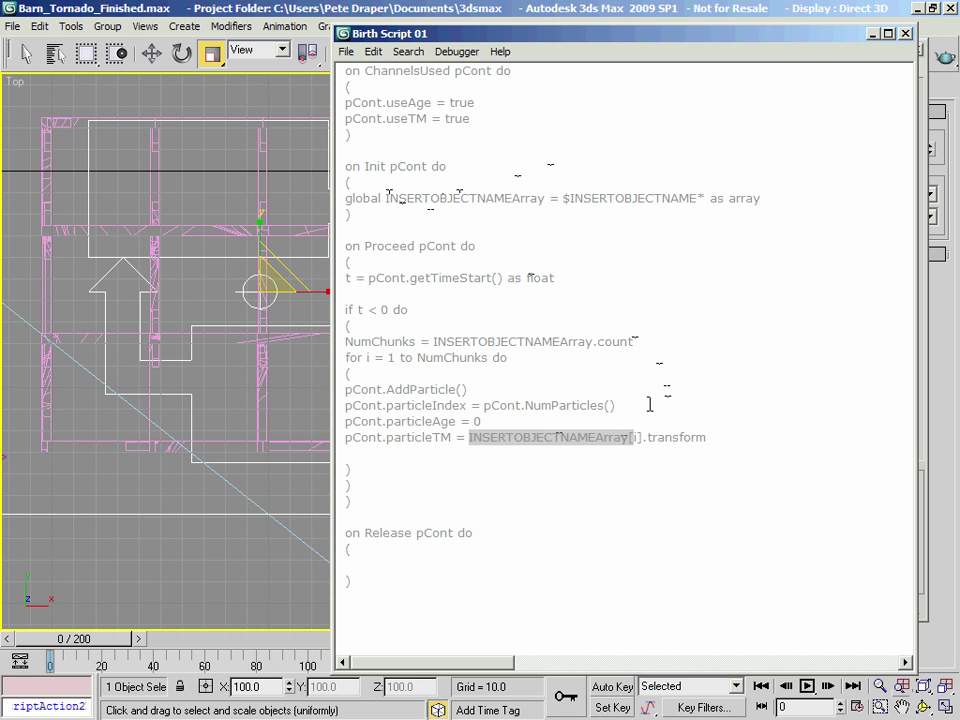
left_click(632, 442)
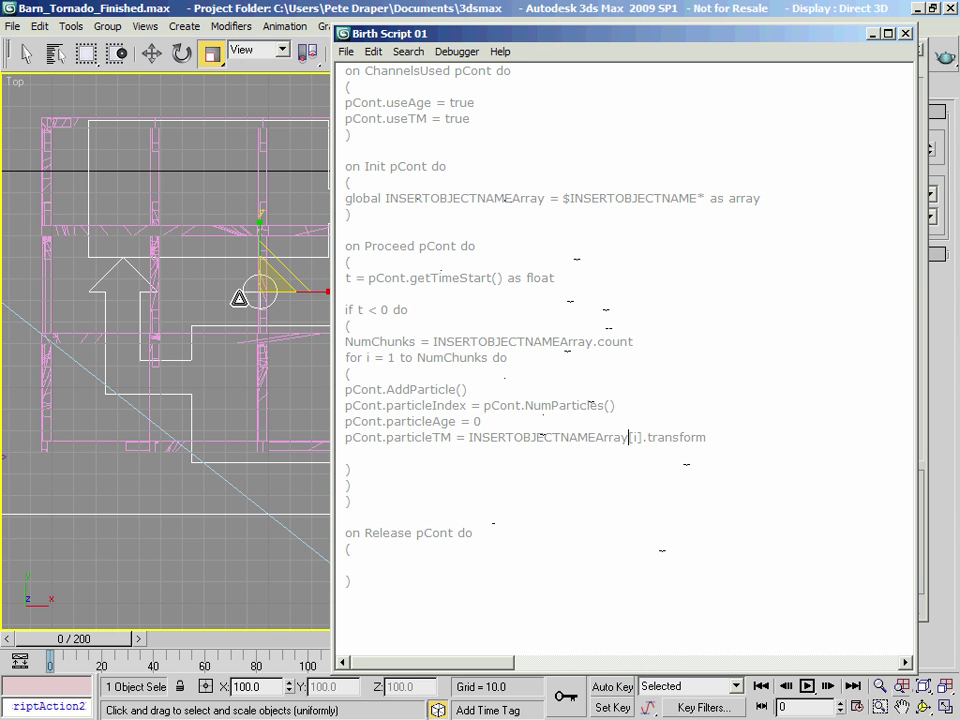
left_click(573, 485)
Move the layer list clear of the posts placement event, reopen the Birth Script 01 script, and review both placeholders in its Init line.
left_click_drag(650, 38, 364, 103)
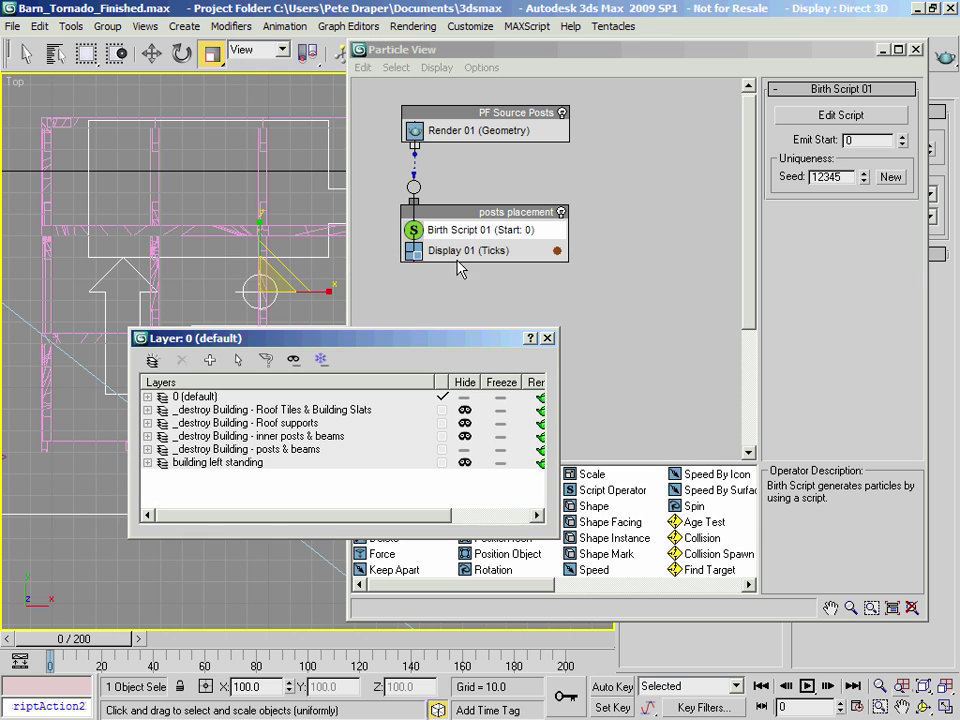
left_click_drag(379, 342, 757, 355)
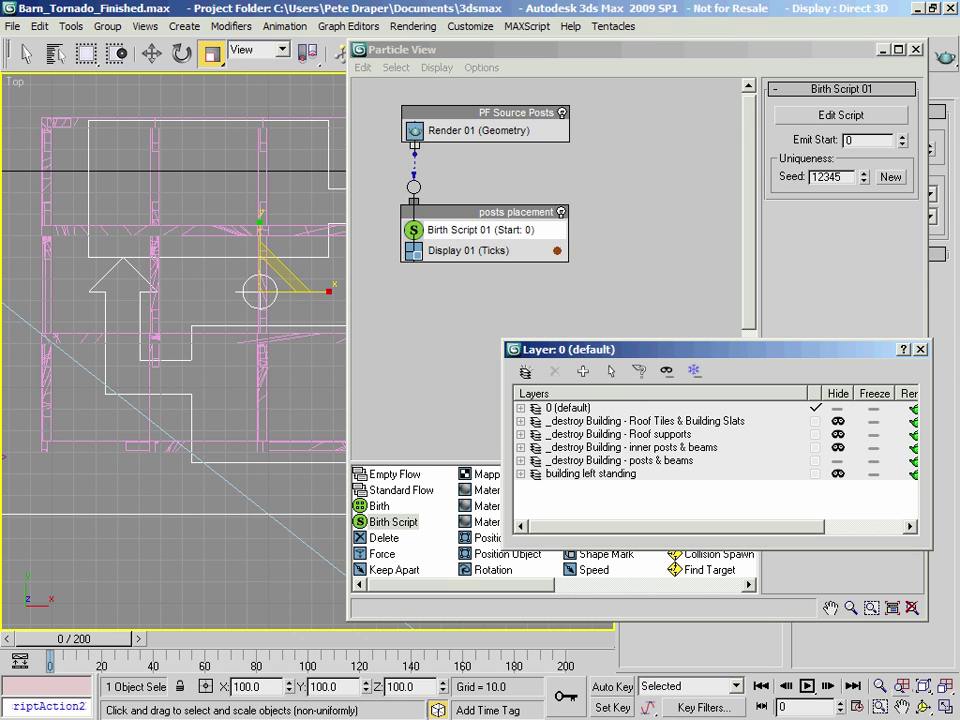
left_click(841, 114)
left_click_drag(628, 128, 808, 120)
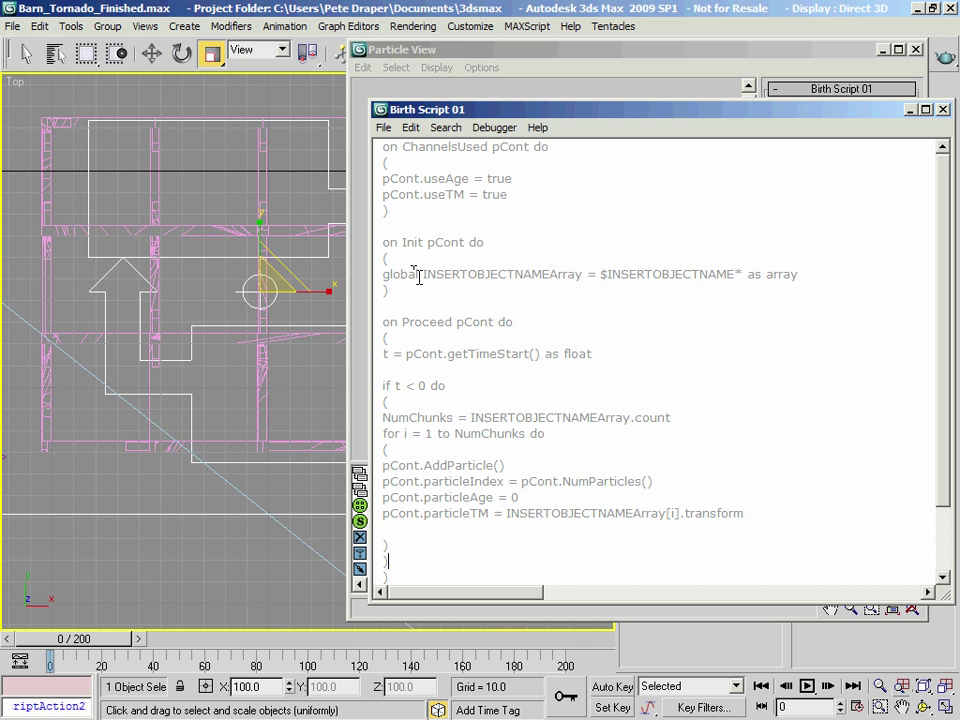
left_click_drag(420, 277, 550, 277)
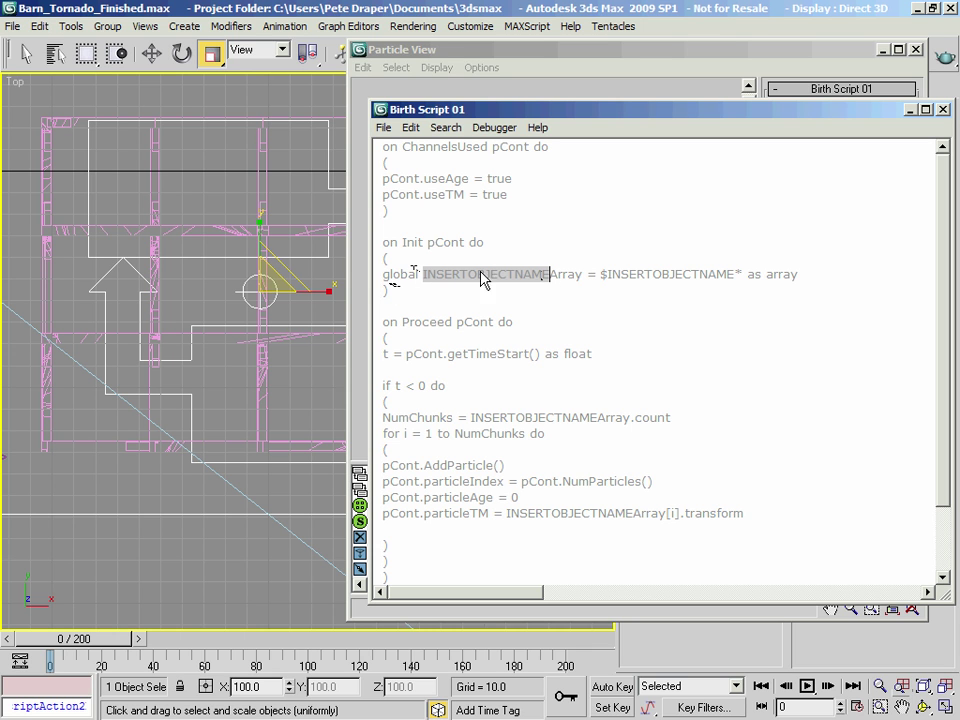
left_click_drag(607, 277, 735, 277)
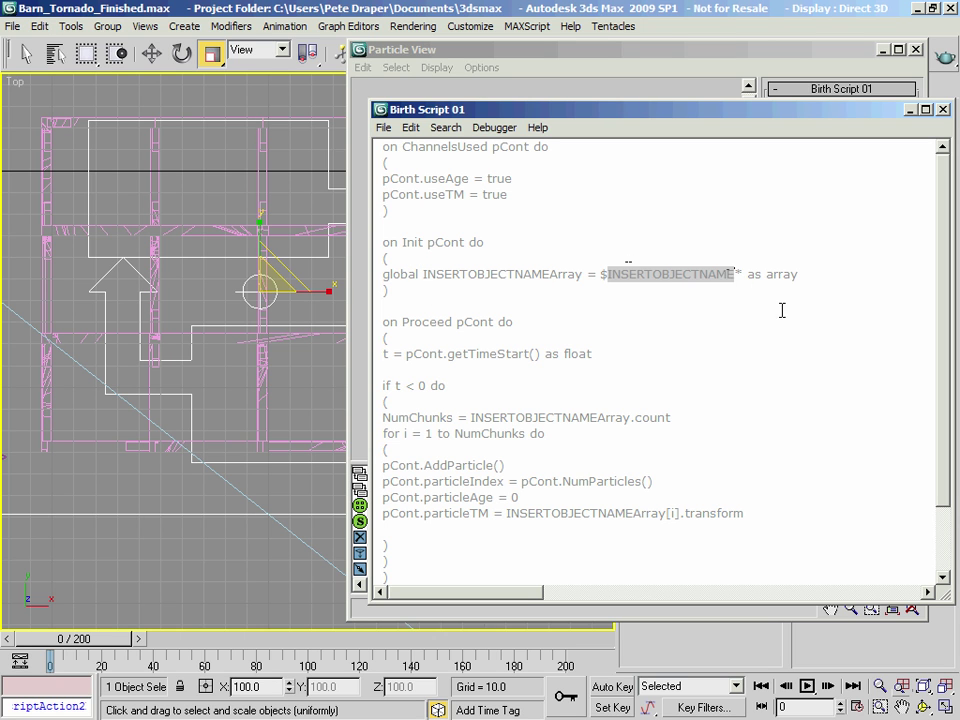
Select a beam in the Top viewport and rearrange the windows to uncover its object name in the Modify panel.
left_click(200, 227)
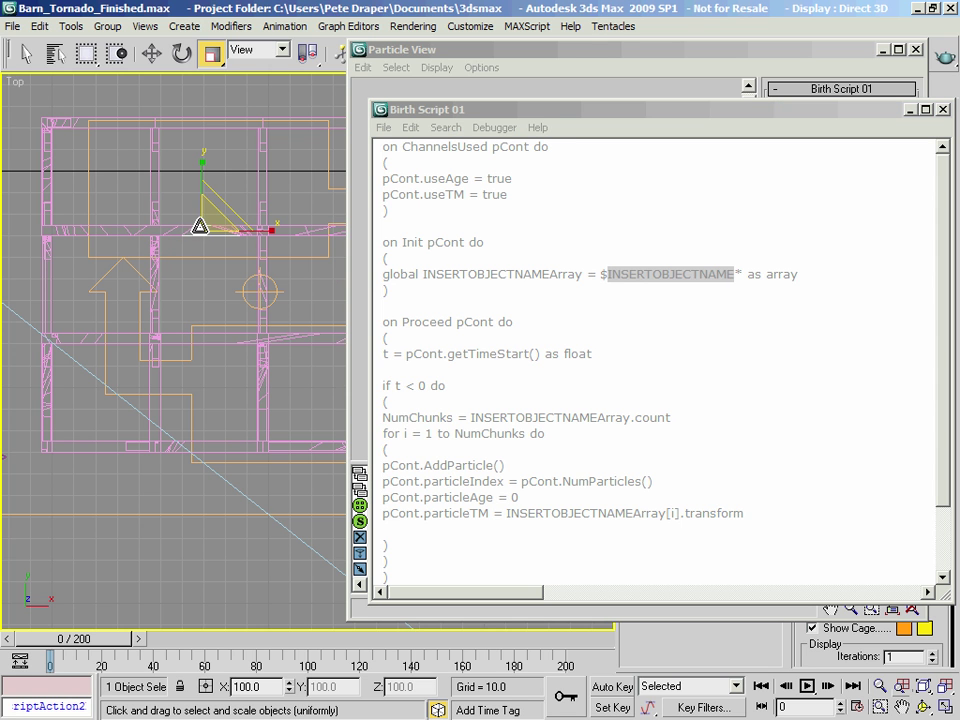
left_click_drag(652, 107, 379, 164)
left_click_drag(848, 56, 872, 147)
left_click(880, 135)
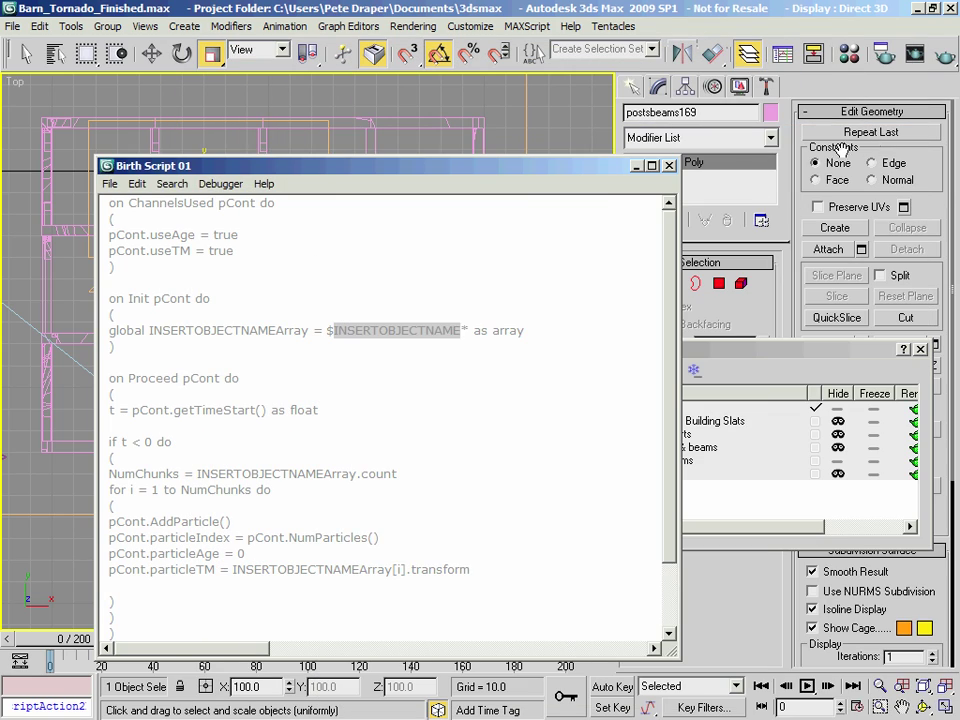
left_click_drag(540, 171, 804, 155)
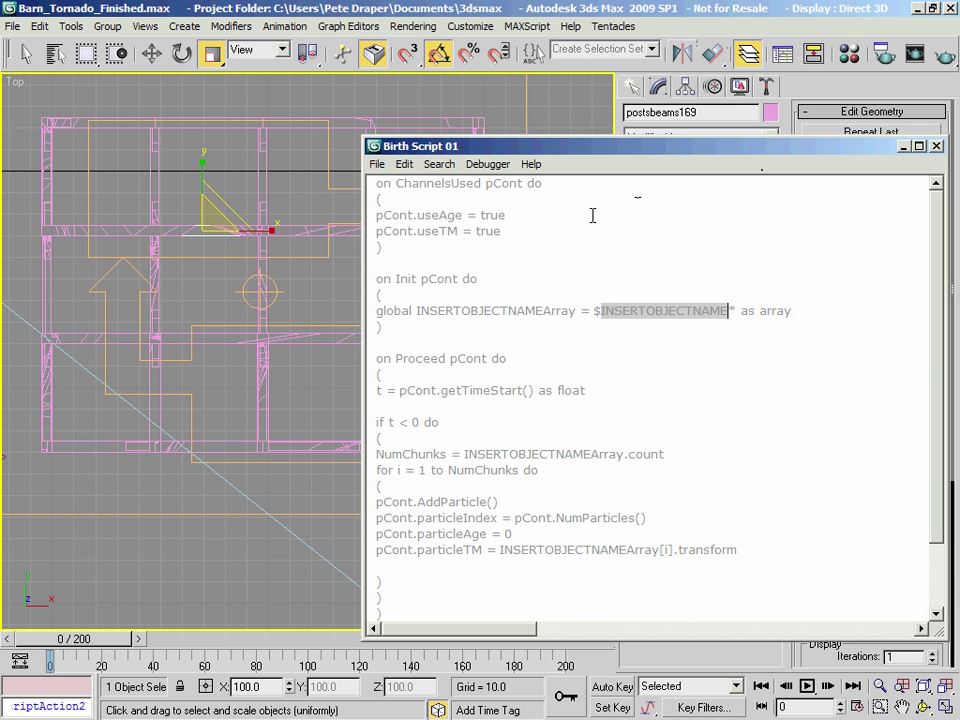
Replace INSERTOBJECTNAME in the Init handler's global array name with Postsbeams, giving PostsbeamsArray.
left_click_drag(416, 312, 544, 313)
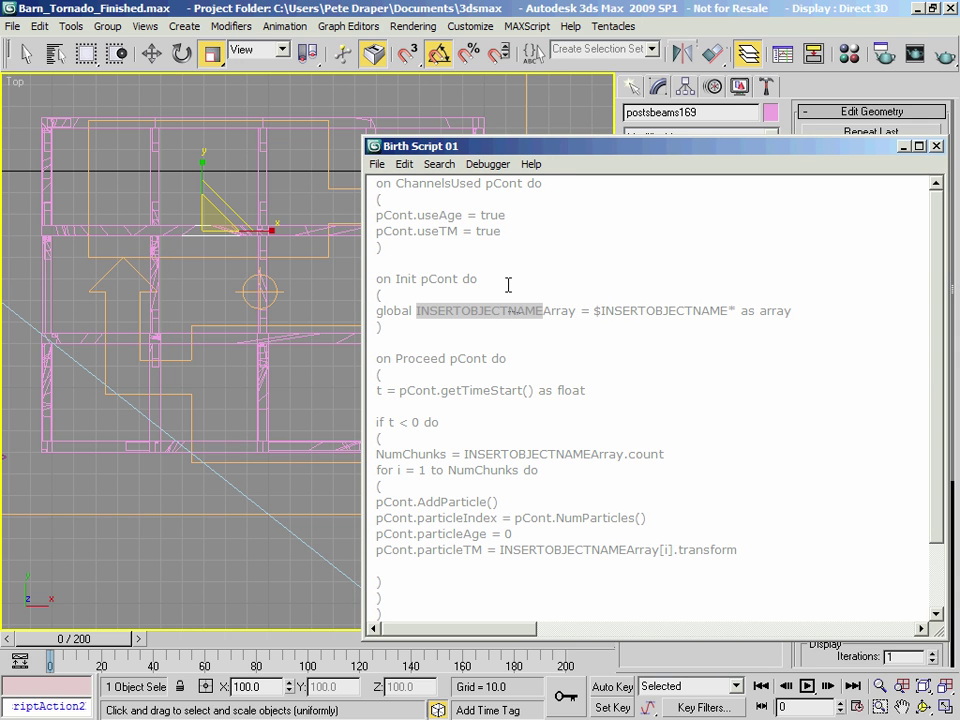
type("Posts")
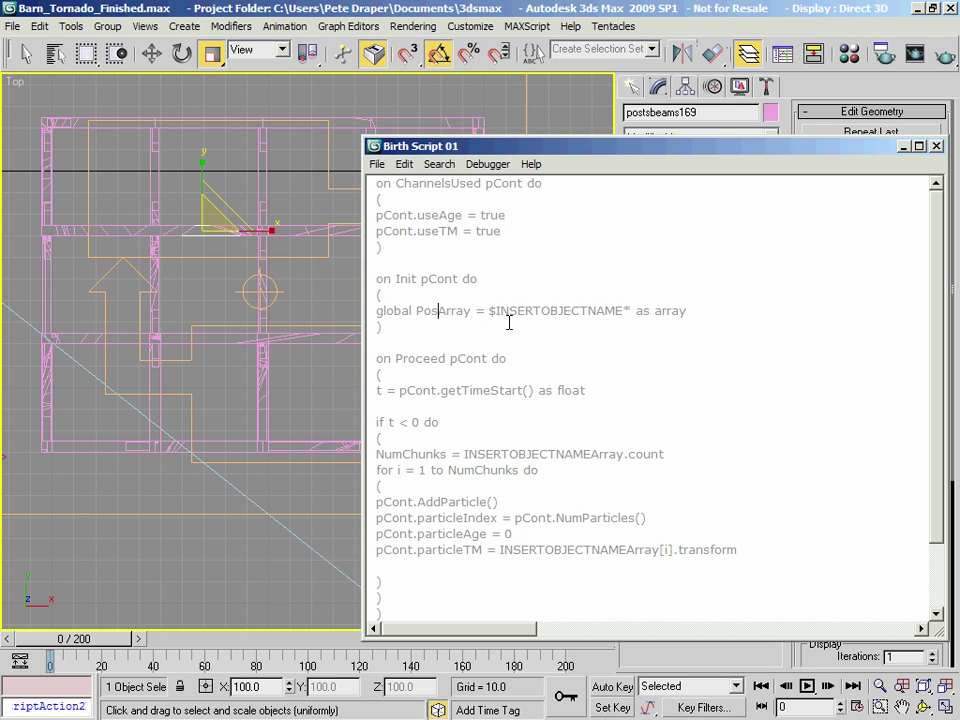
type("beams")
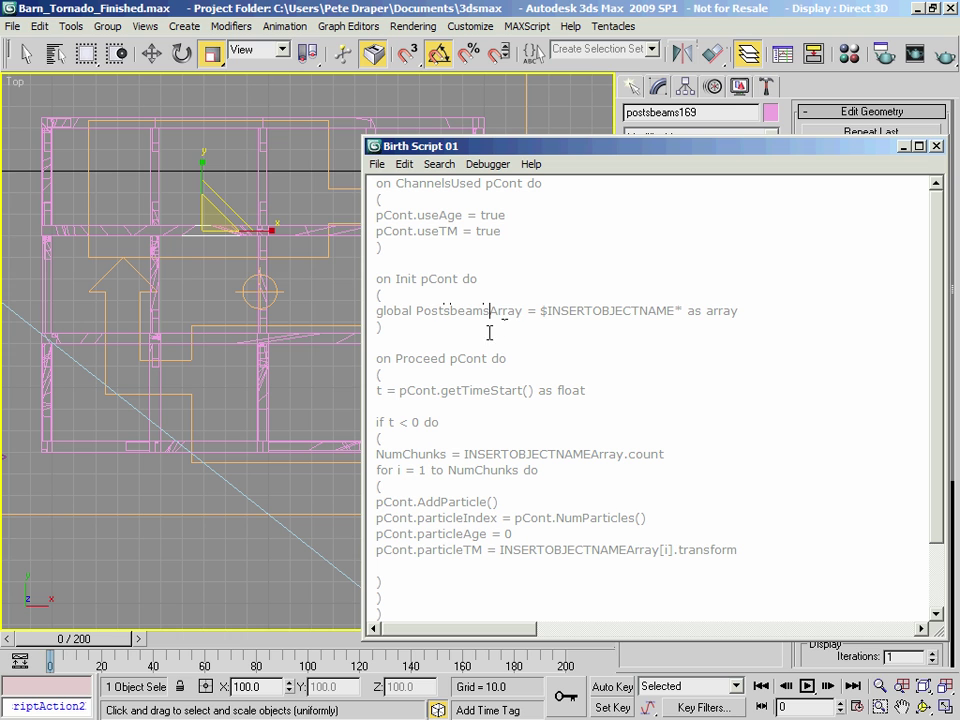
Replace INSERTOBJECTNAME after the dollar sign in the script's Init line with postsbeams, giving $postsbeams* as array.
left_click_drag(418, 313, 483, 312)
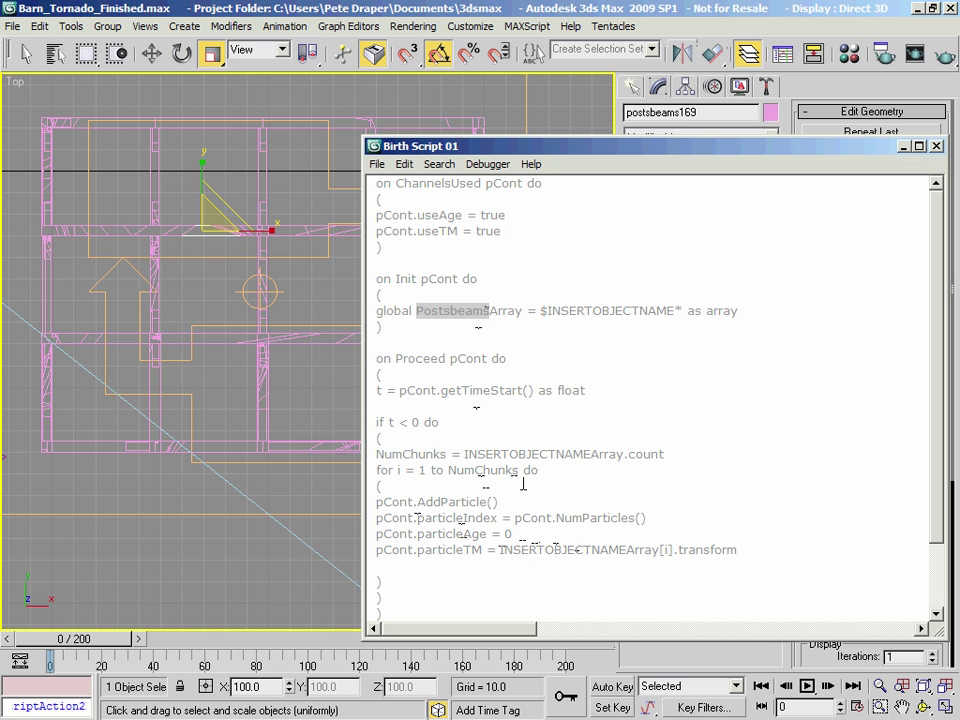
left_click_drag(546, 311, 672, 306)
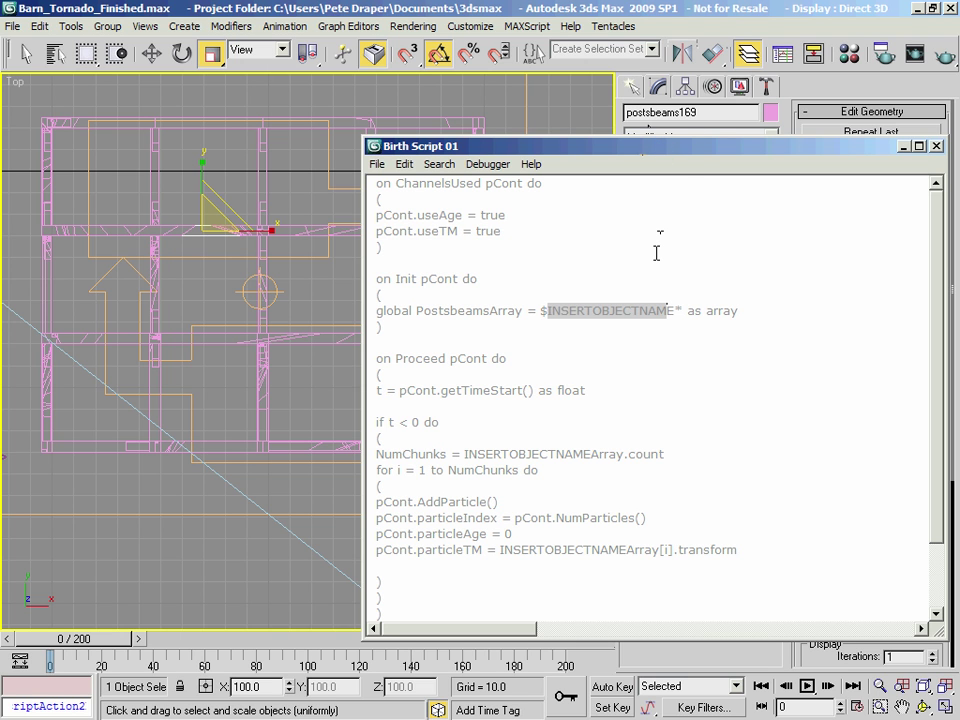
key("BackSpace")
type("posts")
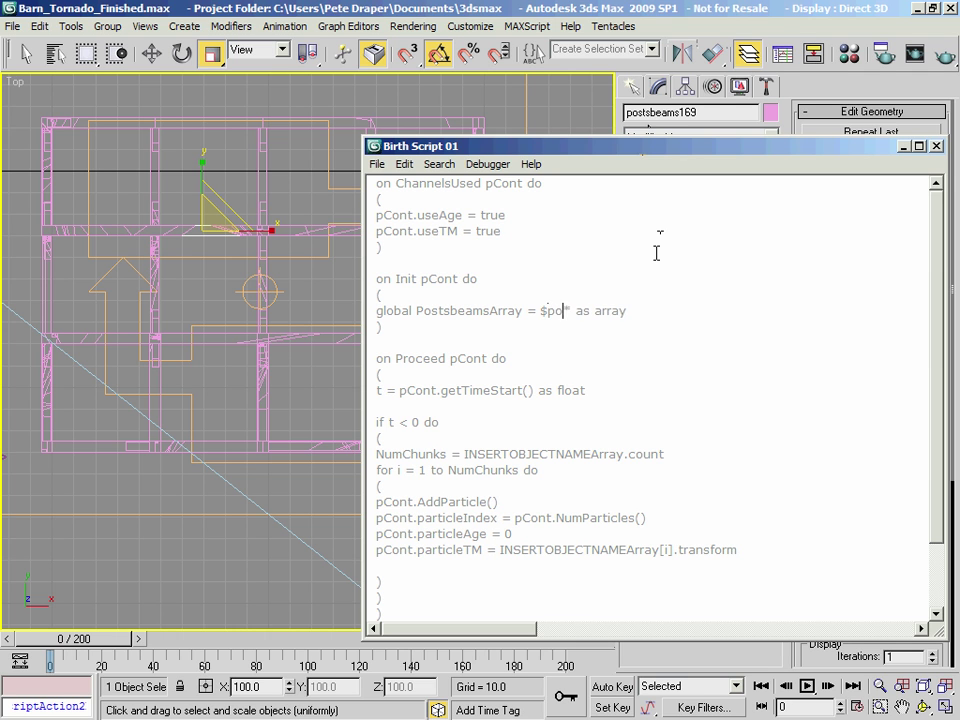
type("beams")
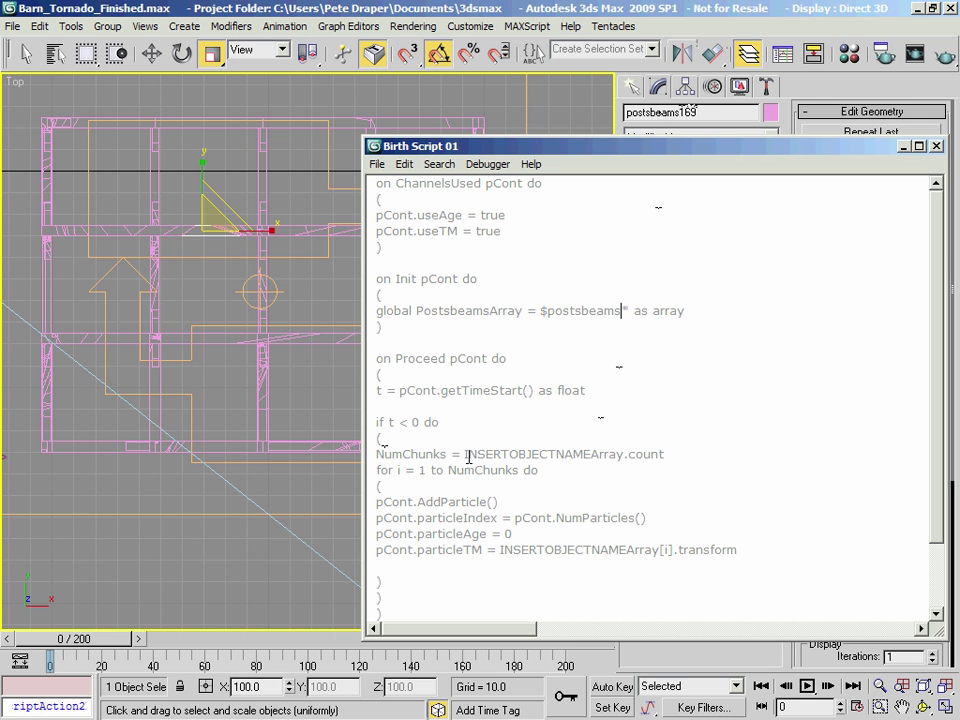
Replace INSERTOBJECTNAME with Postsbeams in the Proceed handler's NumChunks and particleTM lines, and close the script.
left_click_drag(465, 456, 573, 451)
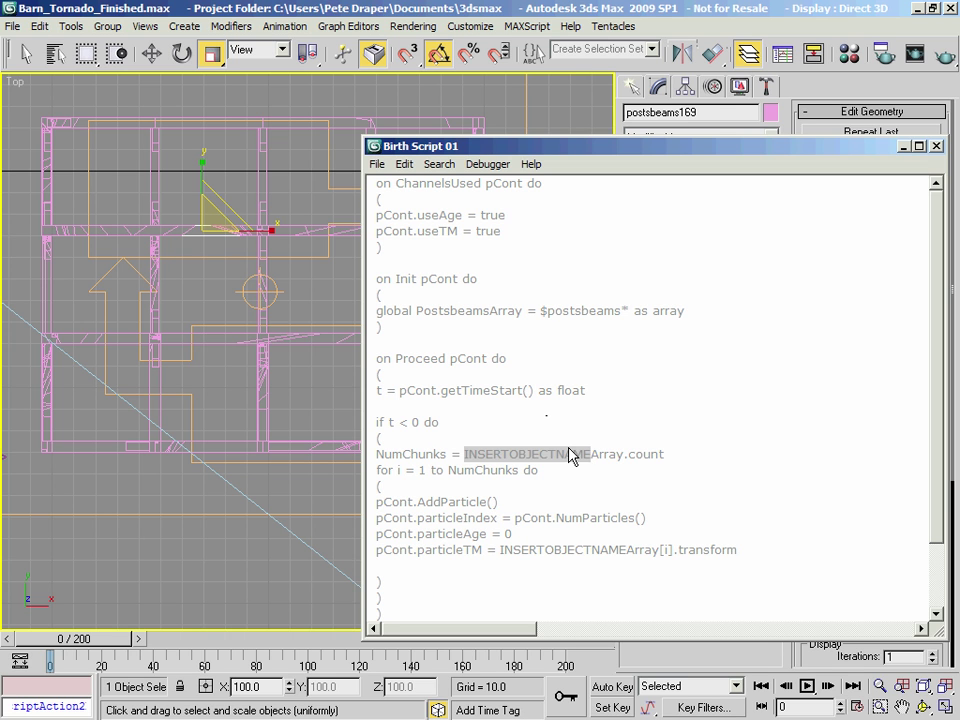
type("Postsbeams")
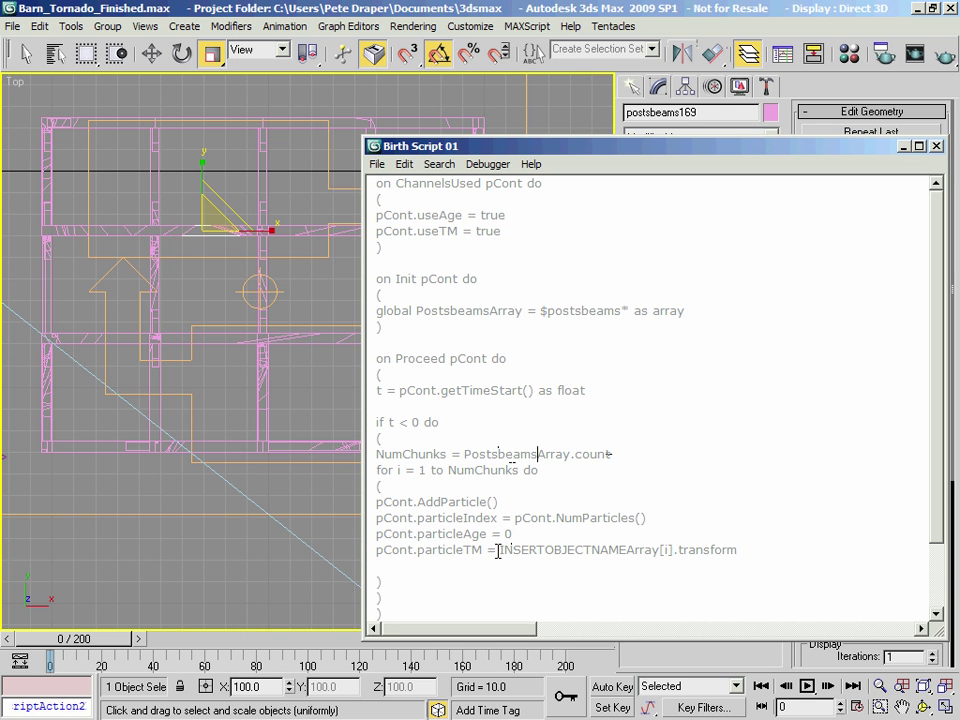
left_click_drag(500, 550, 627, 553)
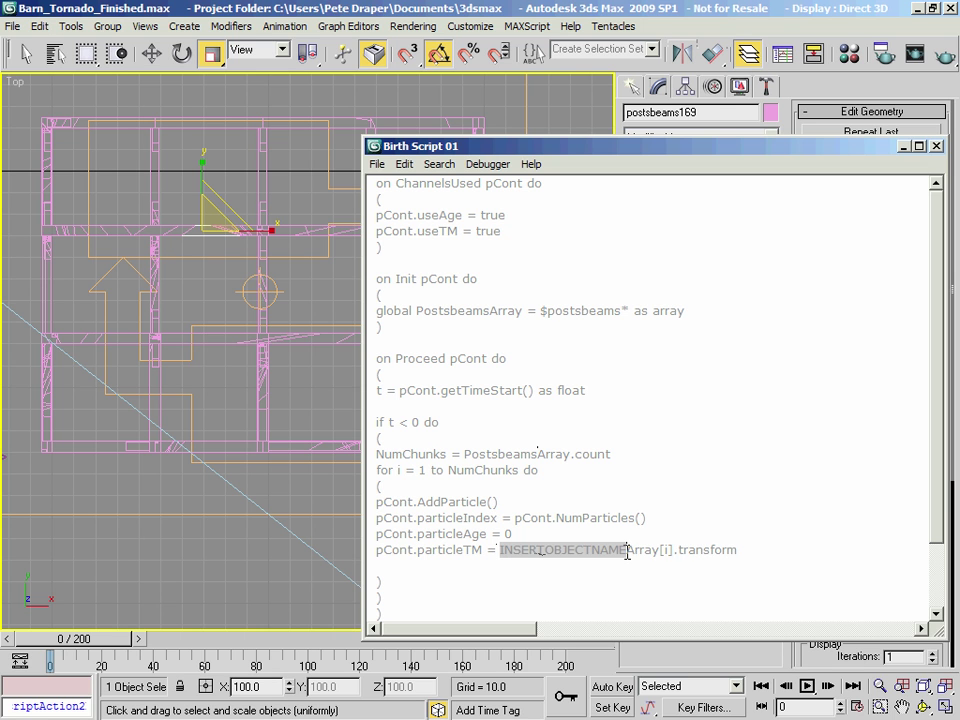
type("Postsbew")
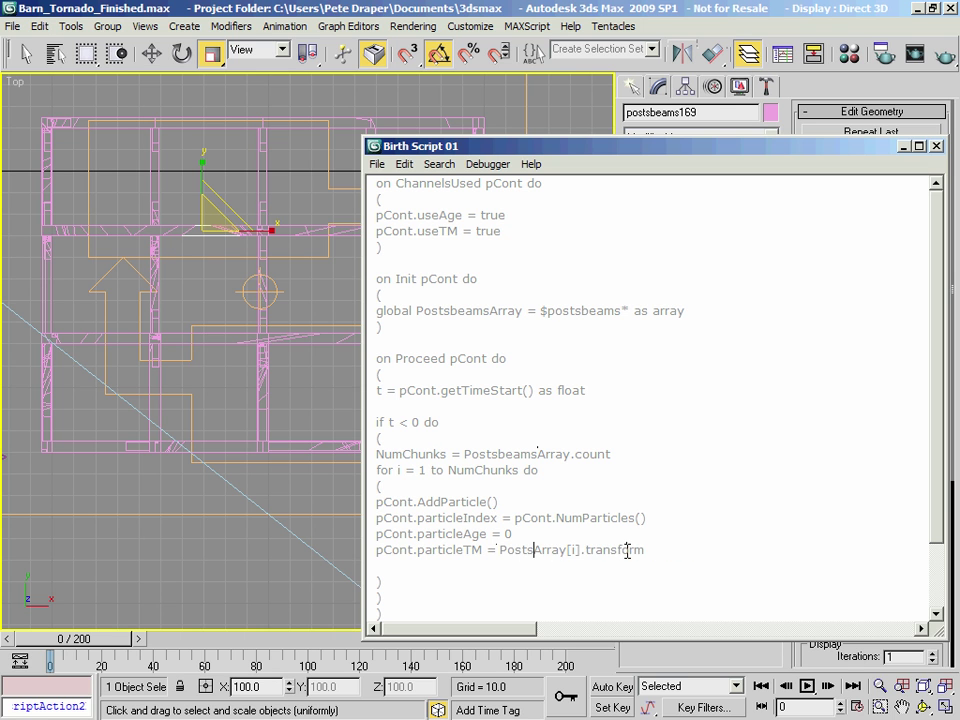
key("BackSpace")
type("ams")
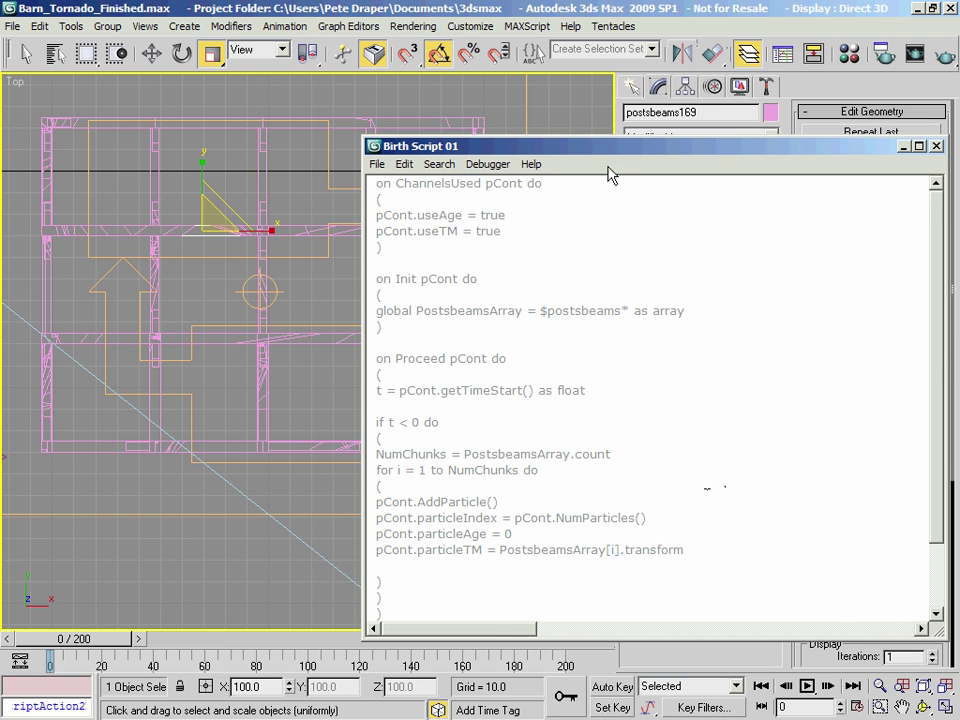
left_click_drag(622, 152, 574, 130)
left_click(895, 123)
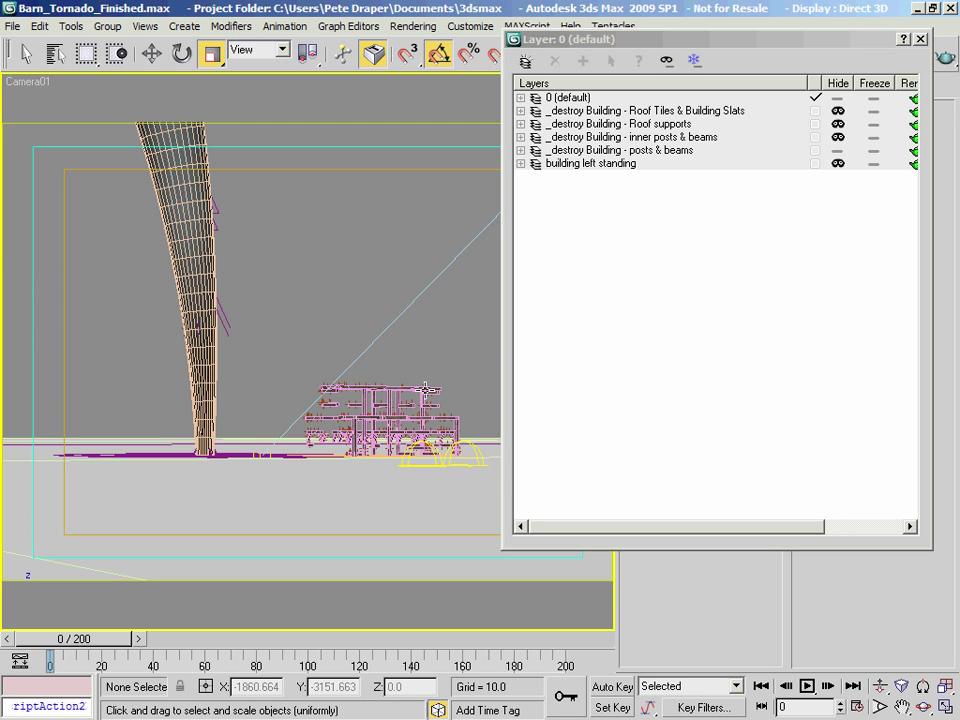
Examine the particle ticks around the barn frame up close in a wireframe Perspective view with PF Source Posts selected.
key("p")
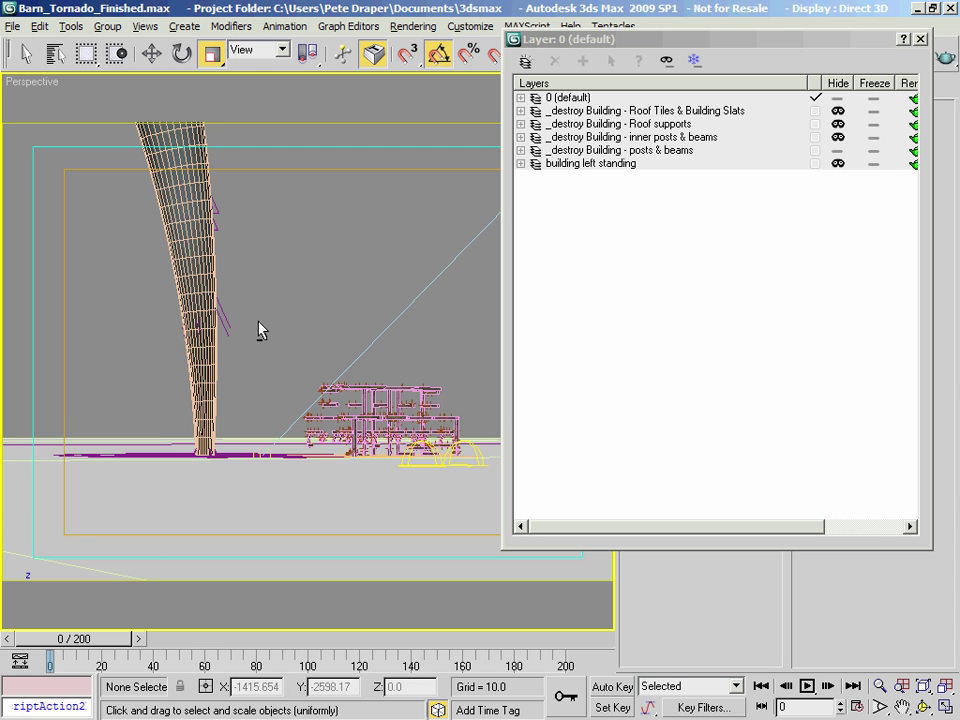
left_click(381, 391)
key("z")
middle_click_drag(338, 406, 287, 373, "alt")
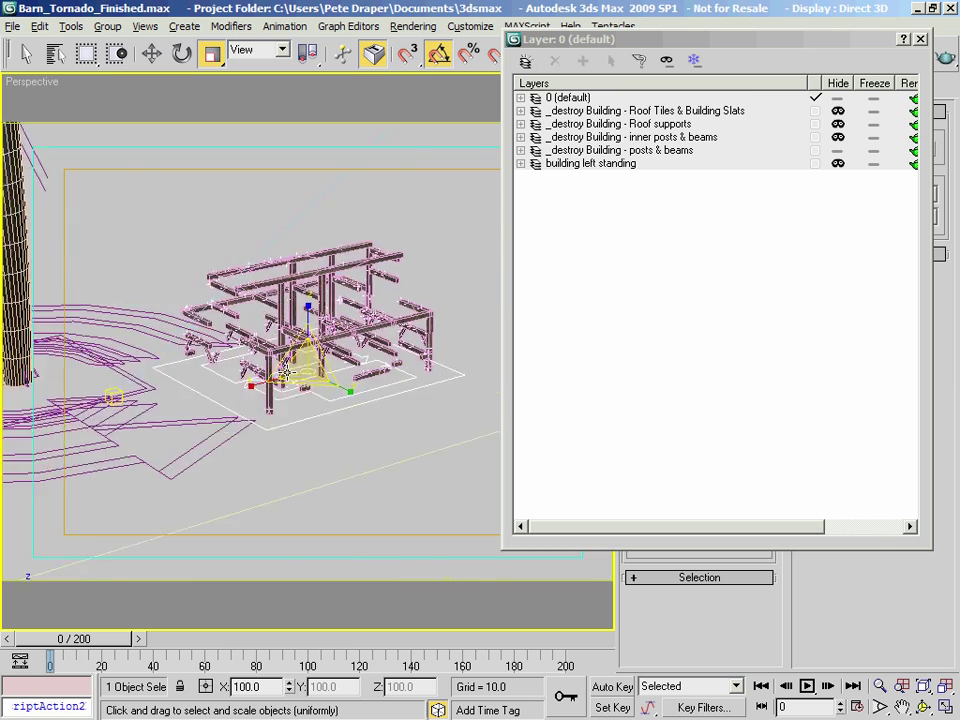
scroll(300, 373, "up", 10)
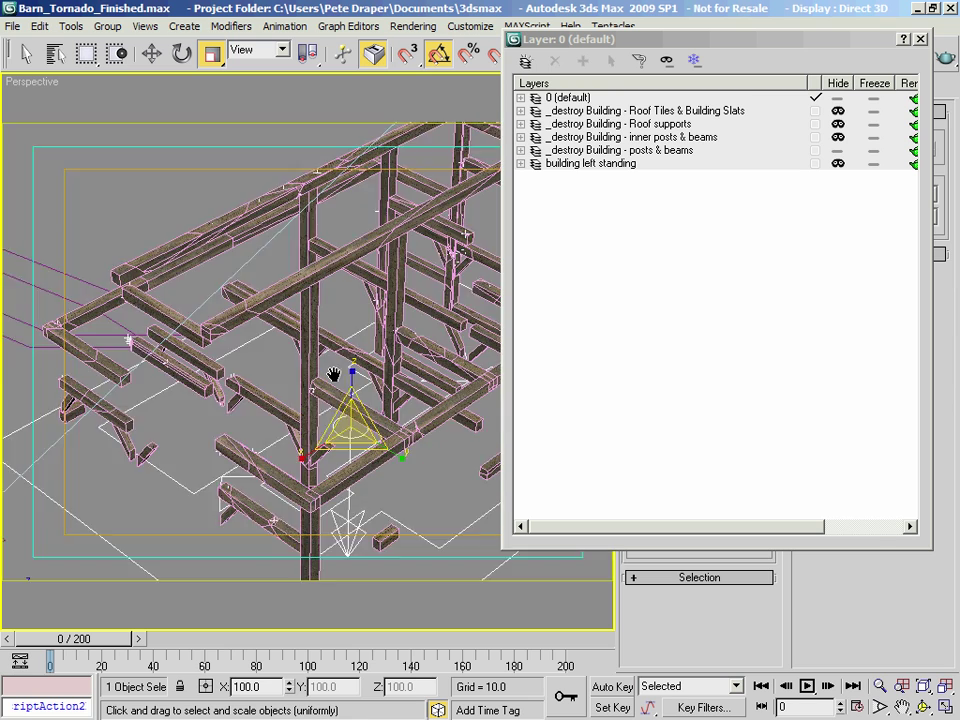
key("F3")
middle_click_drag(290, 368, 300, 251, "alt")
middle_click_drag(418, 355, 146, 330)
middle_click_drag(206, 281, 377, 358)
scroll(257, 387, "up", 8)
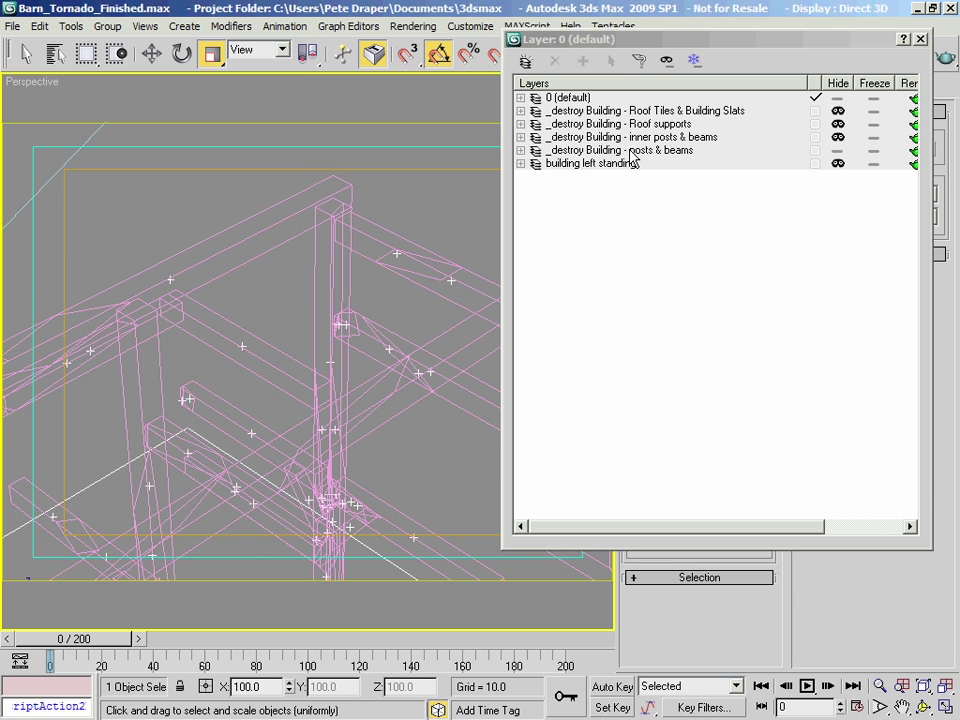
Review the object names in the _destroy Building - posts & beams layer, close the layer list, and inspect particle placement across the frame.
left_click(521, 150)
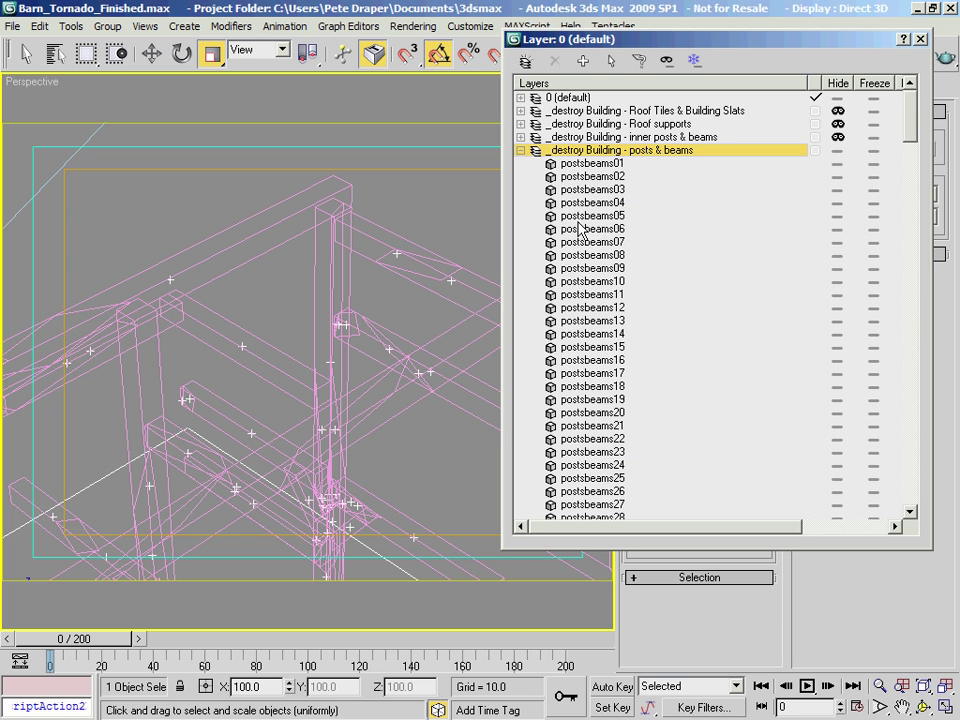
left_click_drag(911, 133, 958, 113)
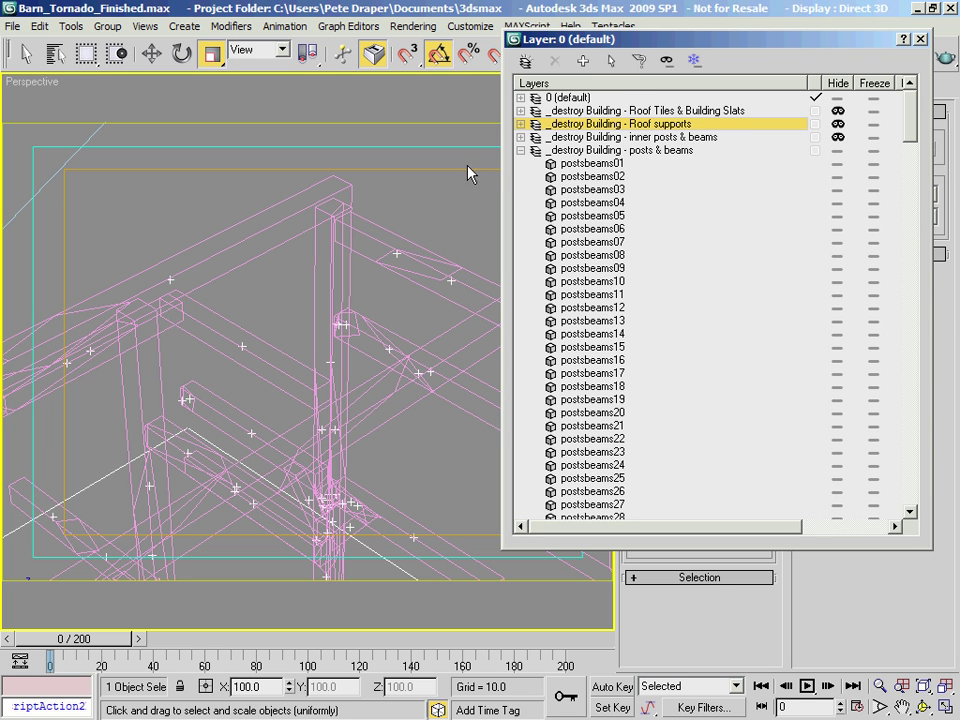
left_click(520, 151)
left_click_drag(618, 42, 595, 60)
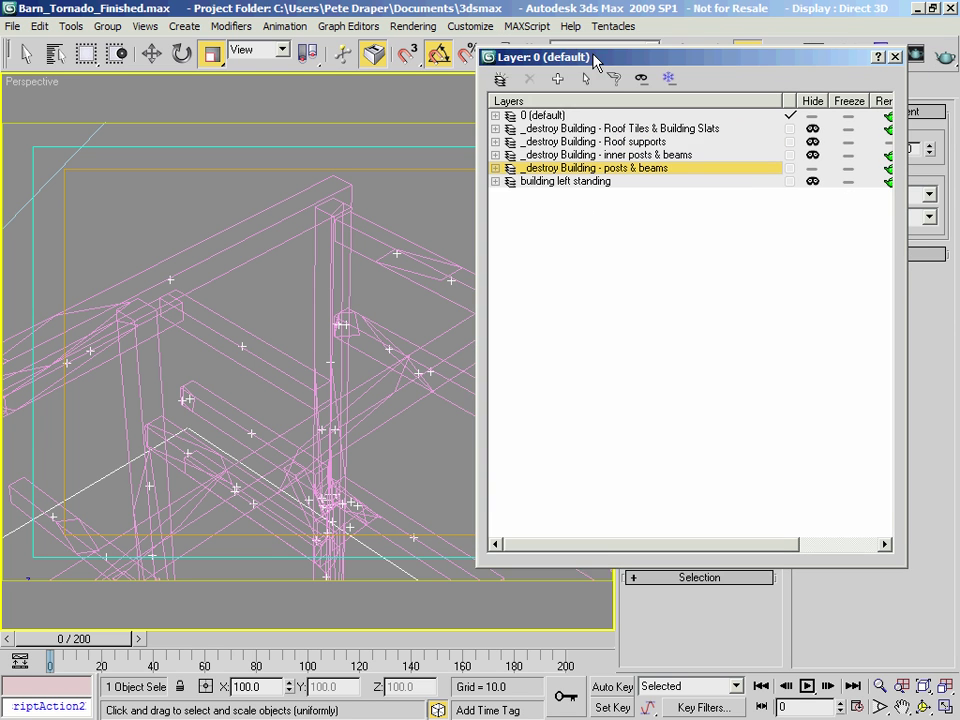
left_click(895, 57)
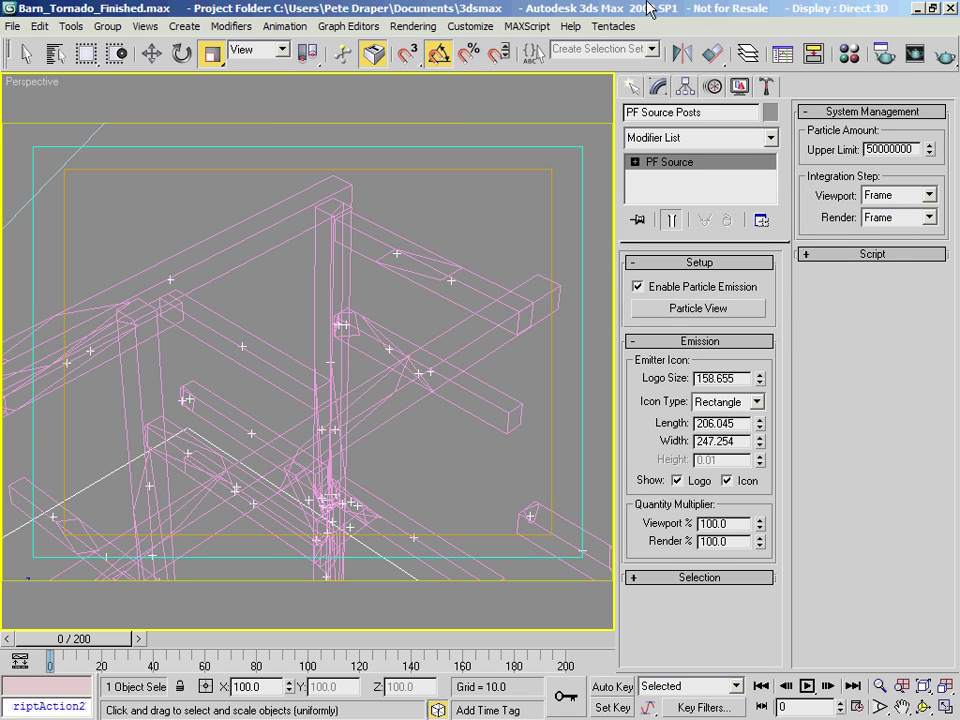
middle_click_drag(350, 296, 446, 229)
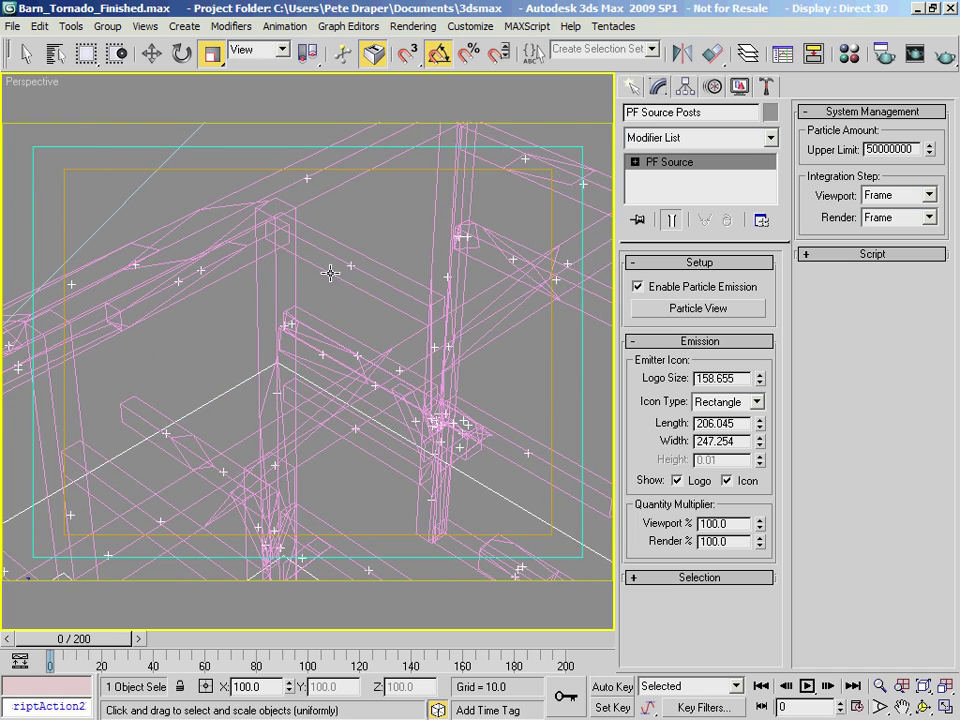
middle_click_drag(332, 270, 409, 238)
scroll(409, 238, "down", 3)
middle_click_drag(363, 350, 436, 211)
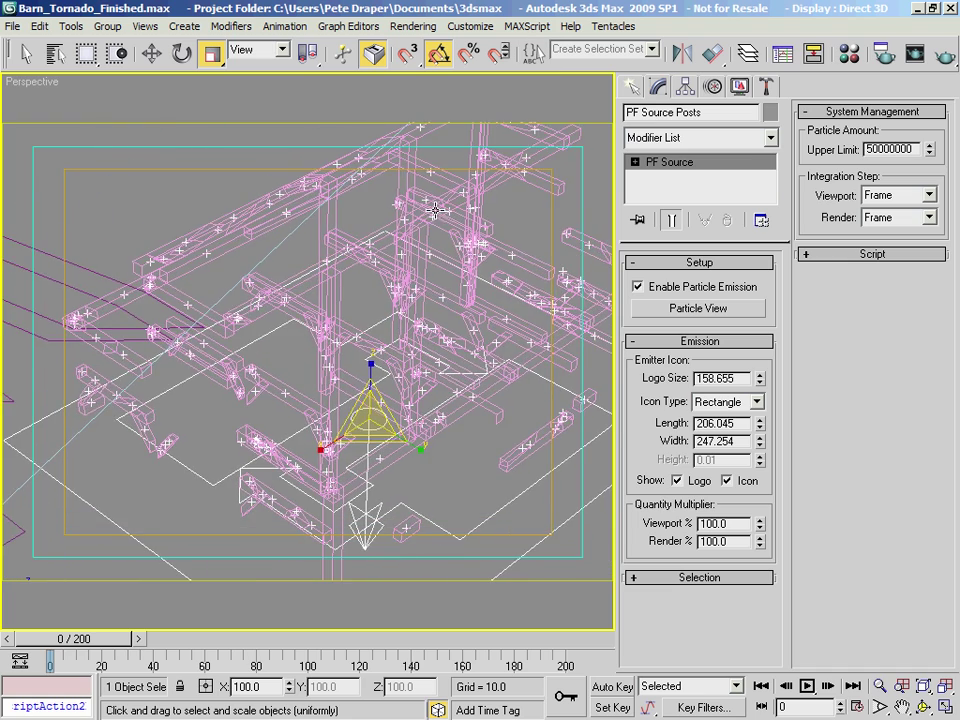
Add a Force operator below Birth Script 01 in the posts placement event and assign it the Vortex_Posts space warp.
key("6")
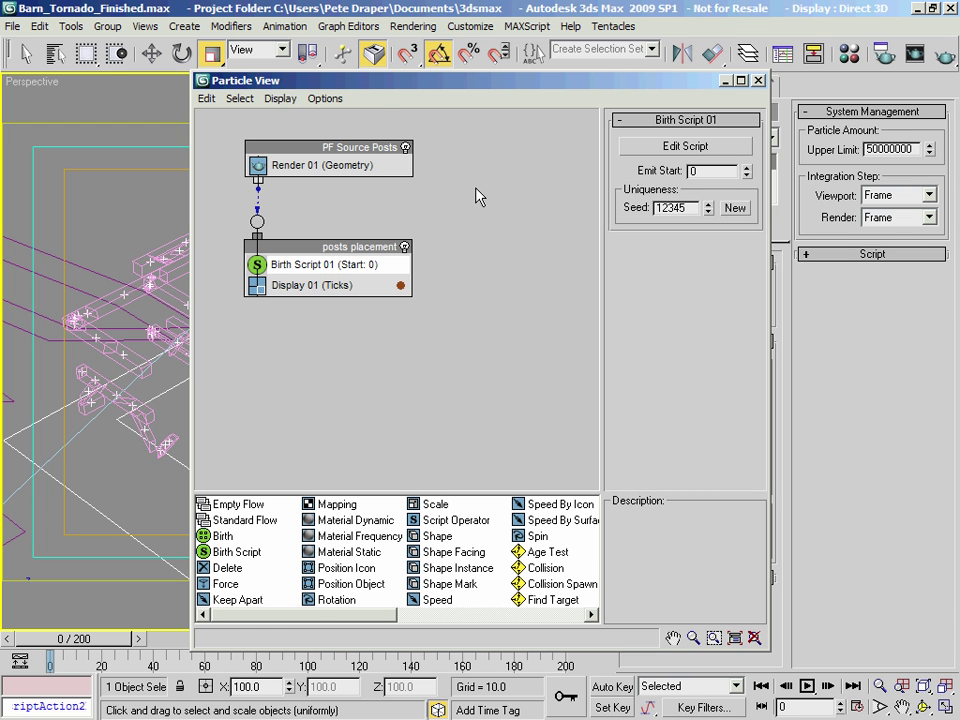
left_click_drag(395, 80, 520, 58)
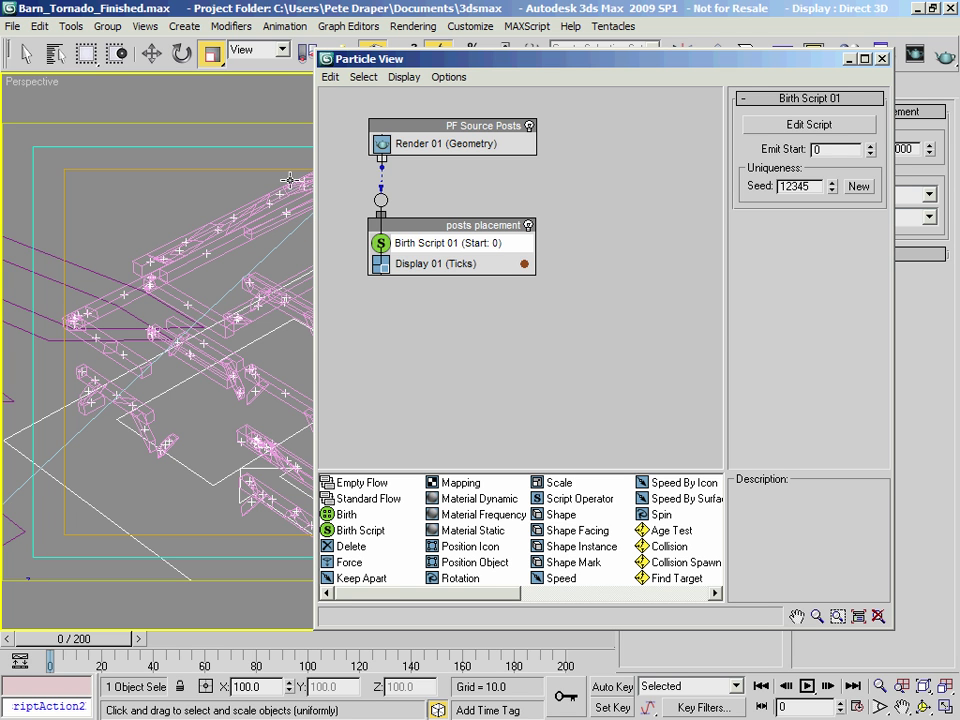
left_click_drag(468, 65, 502, 37)
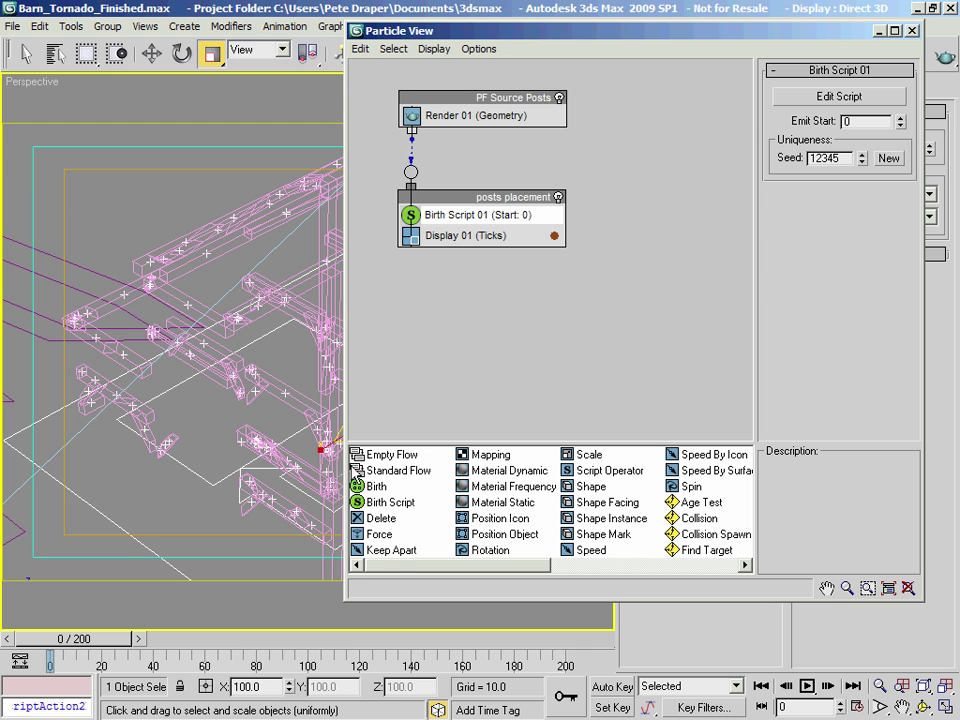
left_click_drag(378, 534, 460, 238)
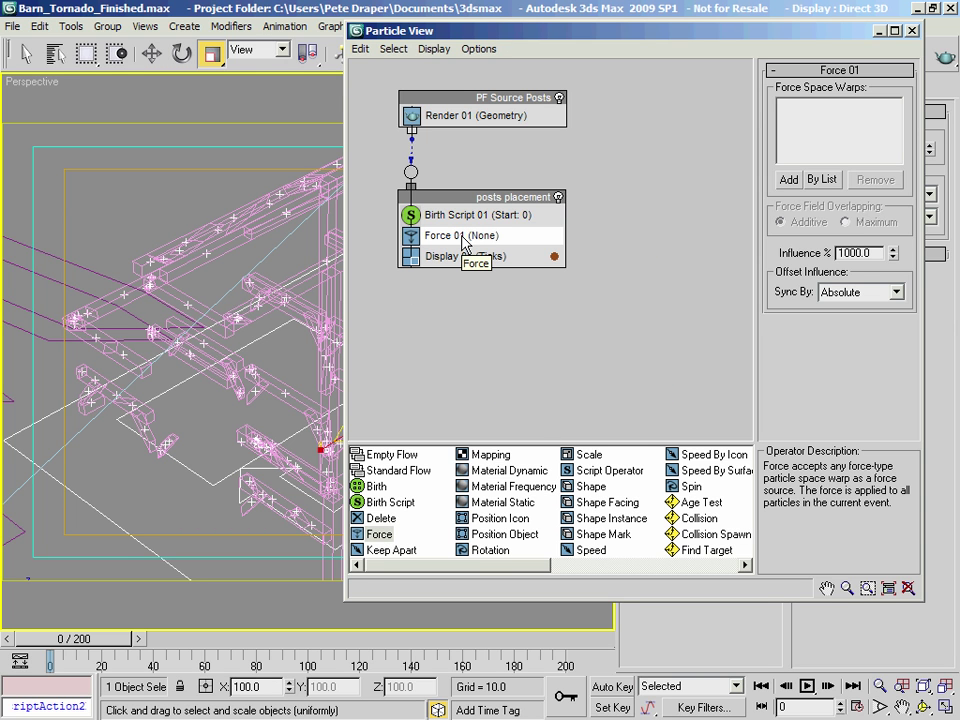
left_click(820, 180)
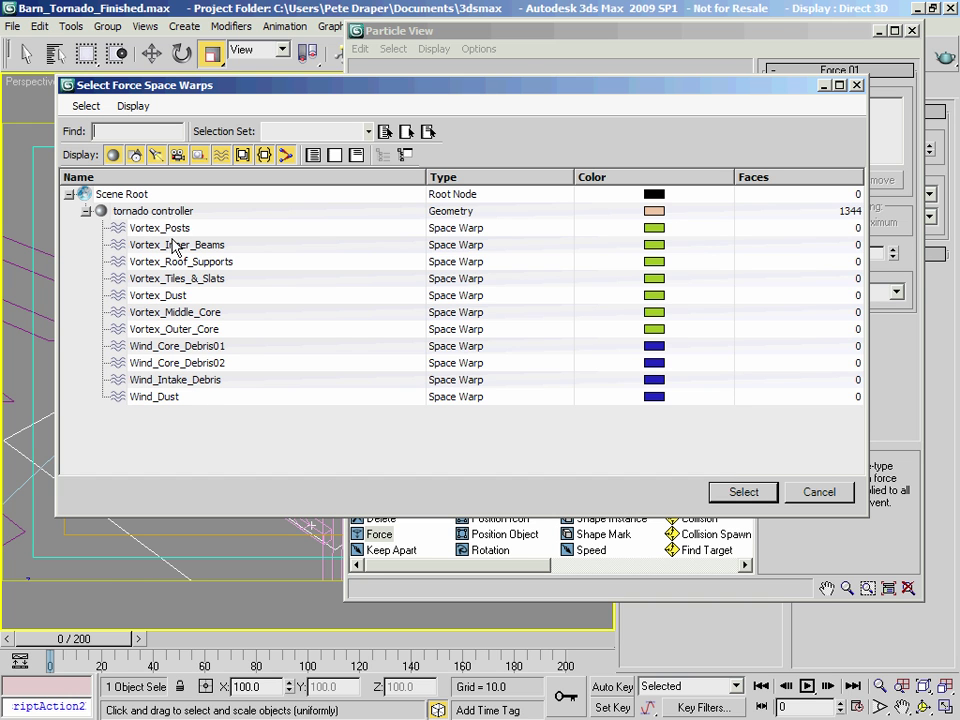
left_click(170, 229)
left_click(745, 494)
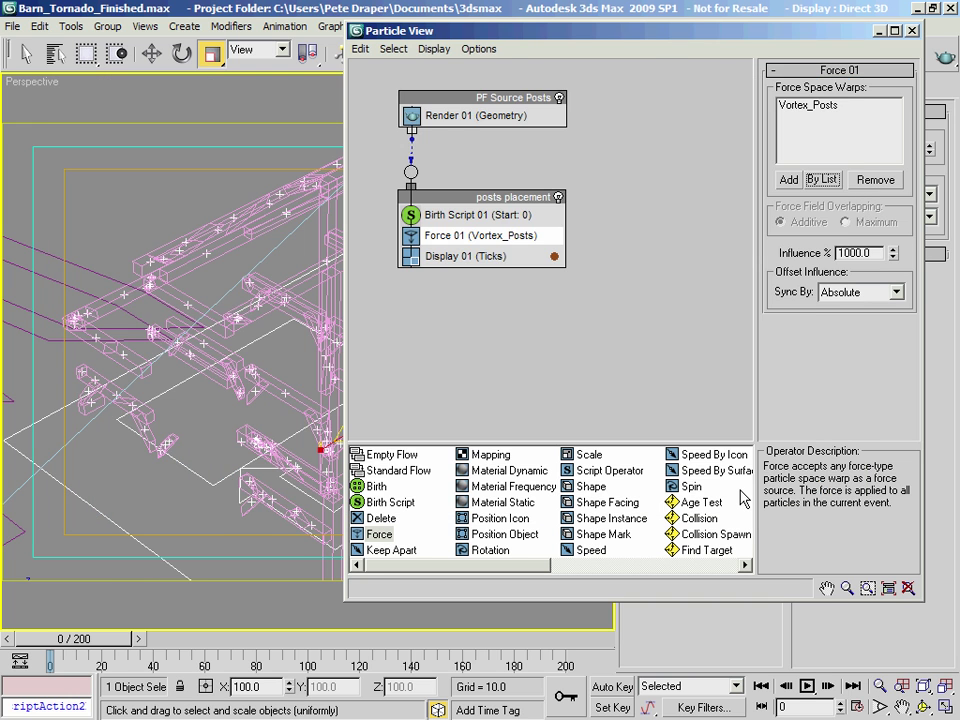
Scrub the animation to frame 108 in the Top viewport to check the vortex's effect on the particles, and return to frame 0.
left_click_drag(452, 34, 529, 40)
left_click(517, 5)
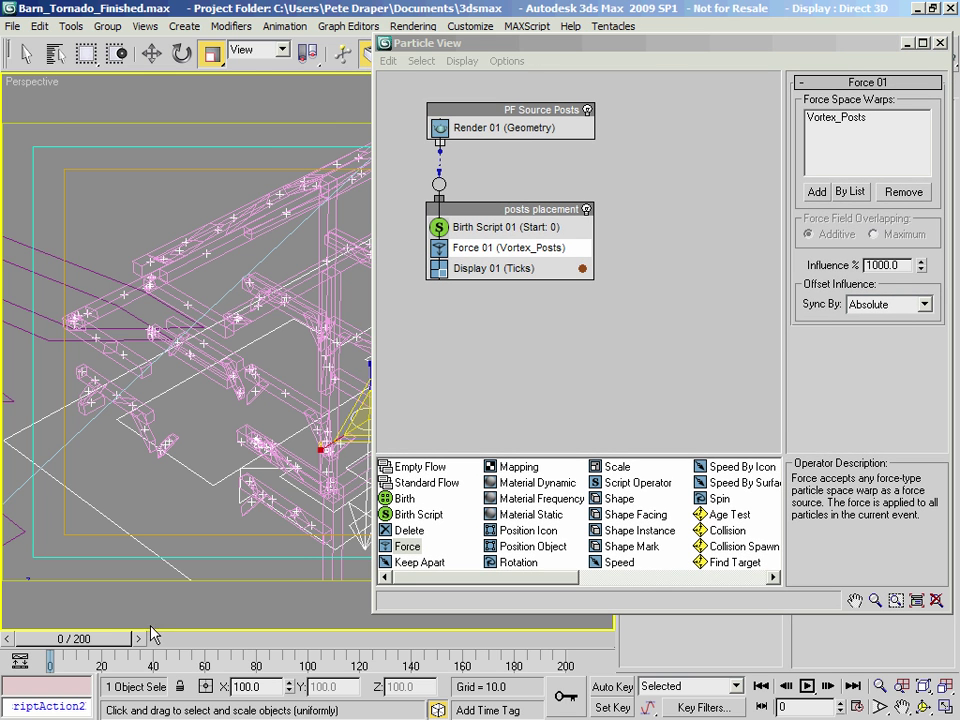
key("t")
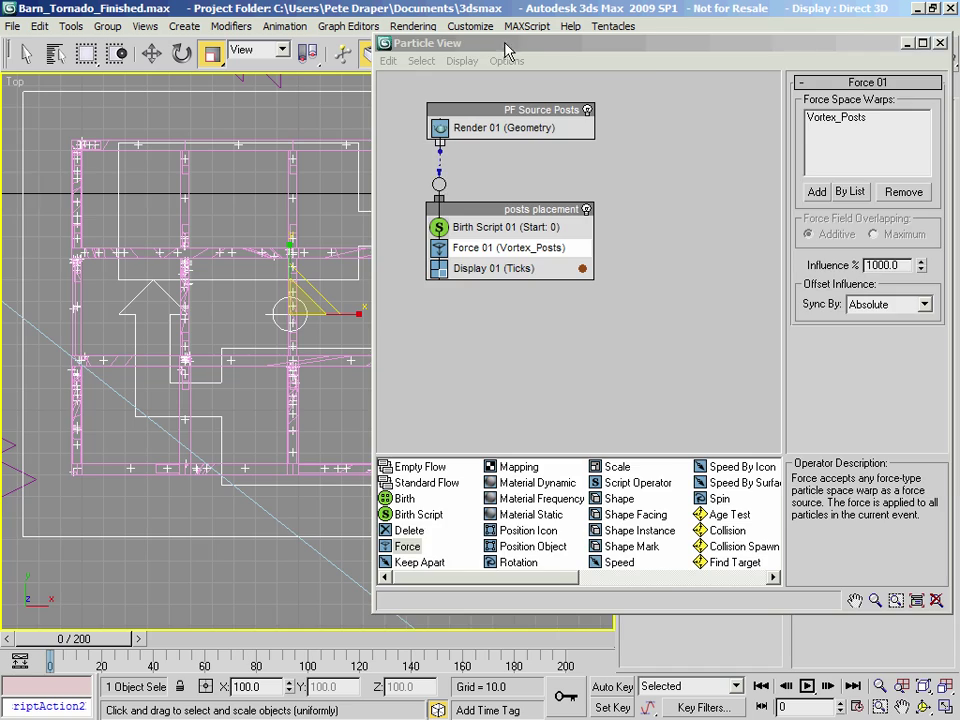
left_click_drag(505, 50, 682, 87)
middle_click_drag(208, 339, 365, 343)
scroll(311, 345, "down", 6)
left_click_drag(51, 641, 549, 714)
left_click(56, 642)
left_click_drag(56, 642, 316, 670)
key("r")
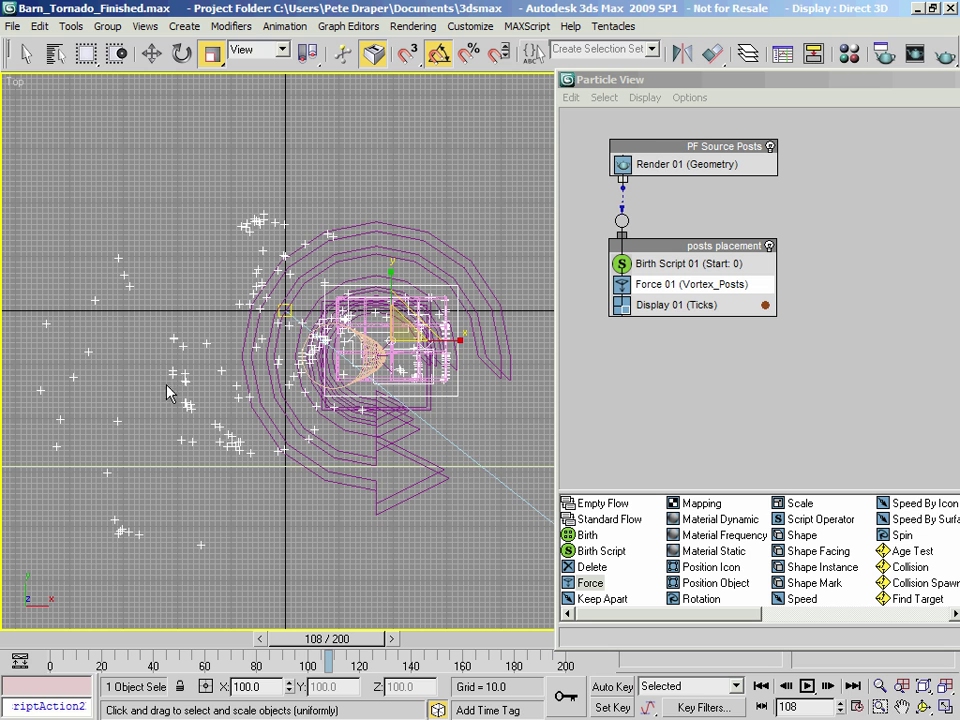
left_click(52, 645)
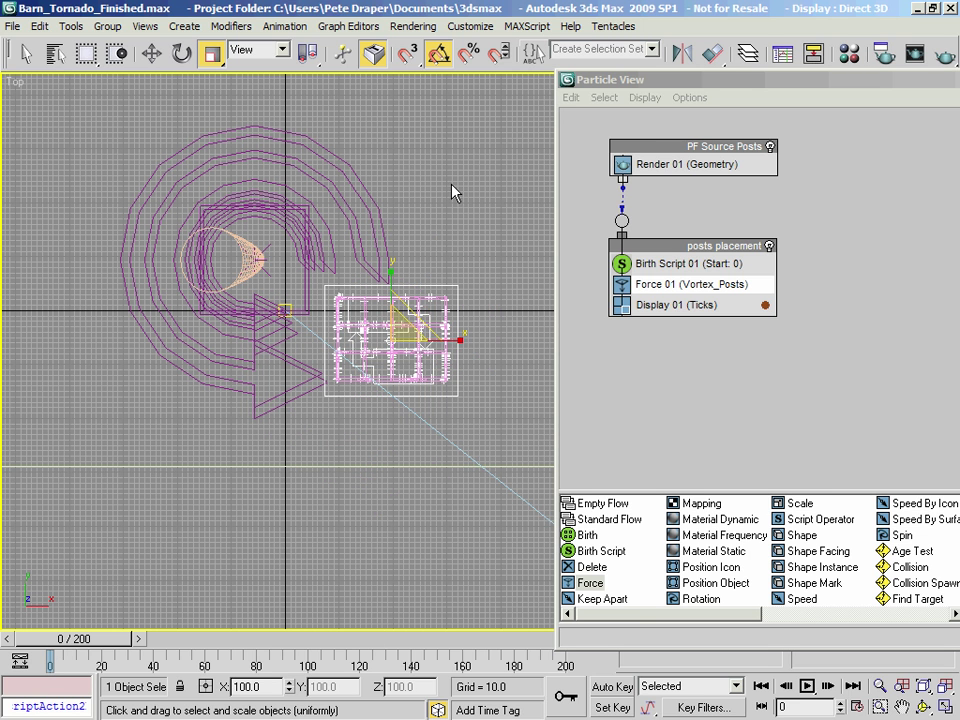
Rearrange Particle View beside the Top viewport and scrub to frame 125 to examine how the particles scatter around the tornado.
left_click_drag(622, 90, 440, 65)
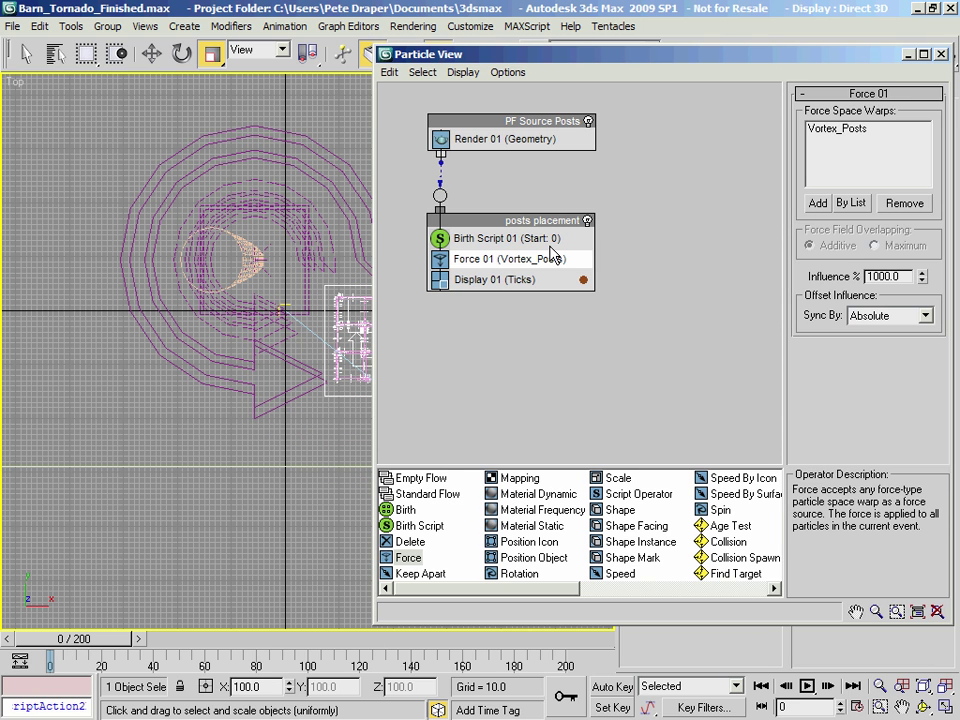
left_click_drag(533, 55, 563, 33)
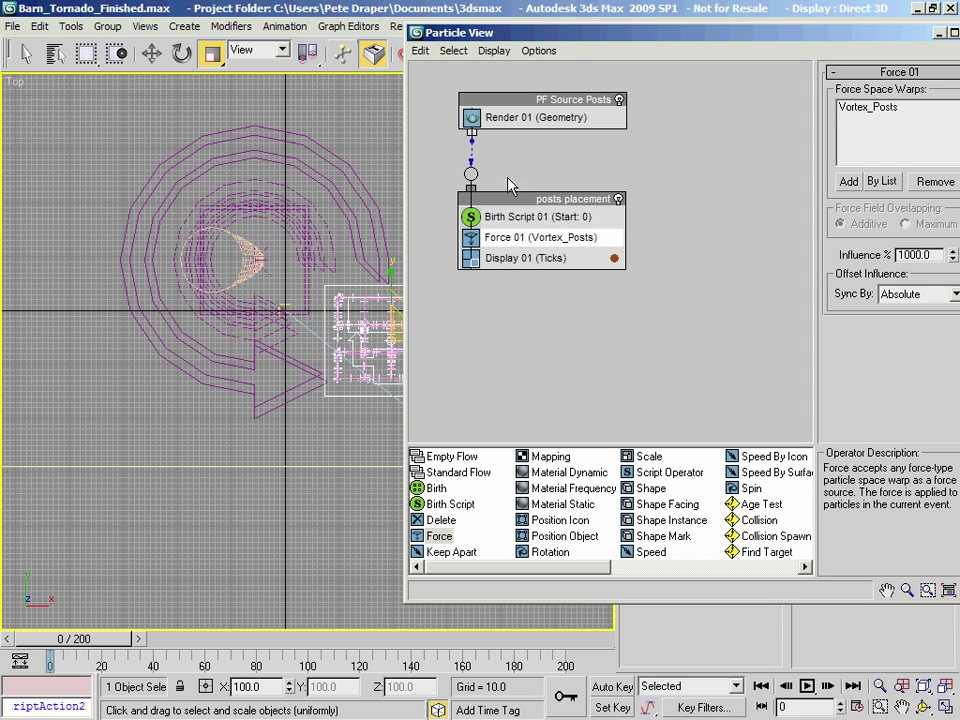
left_click_drag(80, 652, 373, 672)
key("r")
left_click_drag(587, 37, 548, 30)
left_click_drag(366, 277, 417, 276)
middle_click_drag(648, 316, 644, 284)
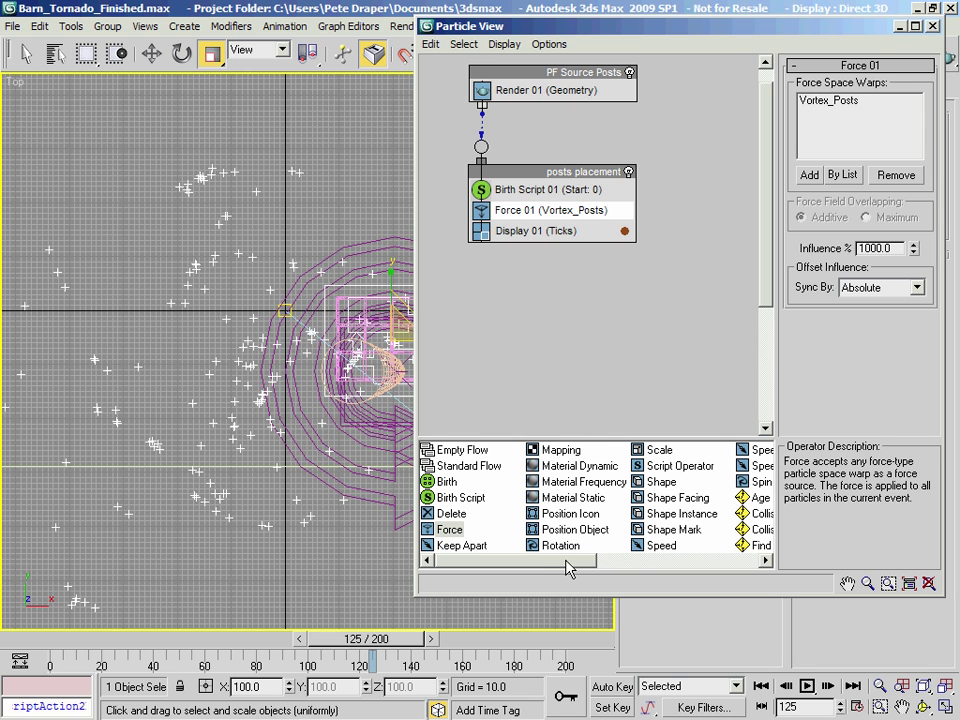
Browse the available test operators in Particle View and scrub to frame 45 to examine the tornado reaching the barn.
left_click_drag(577, 570, 736, 574)
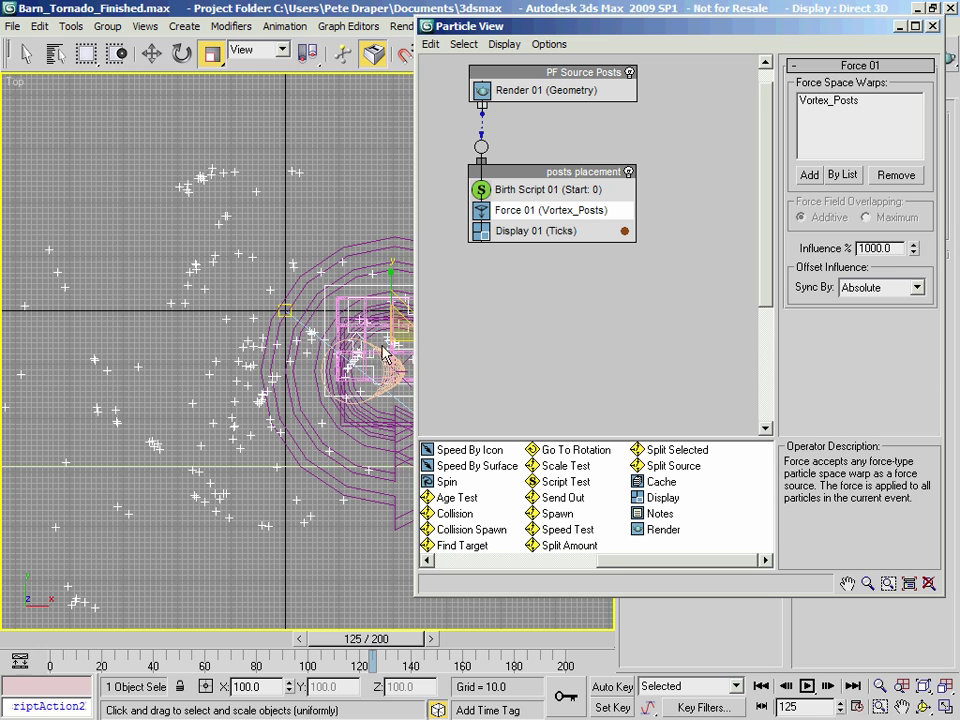
left_click(50, 641)
left_click_drag(53, 642, 160, 670)
left_click_drag(546, 175, 545, 178)
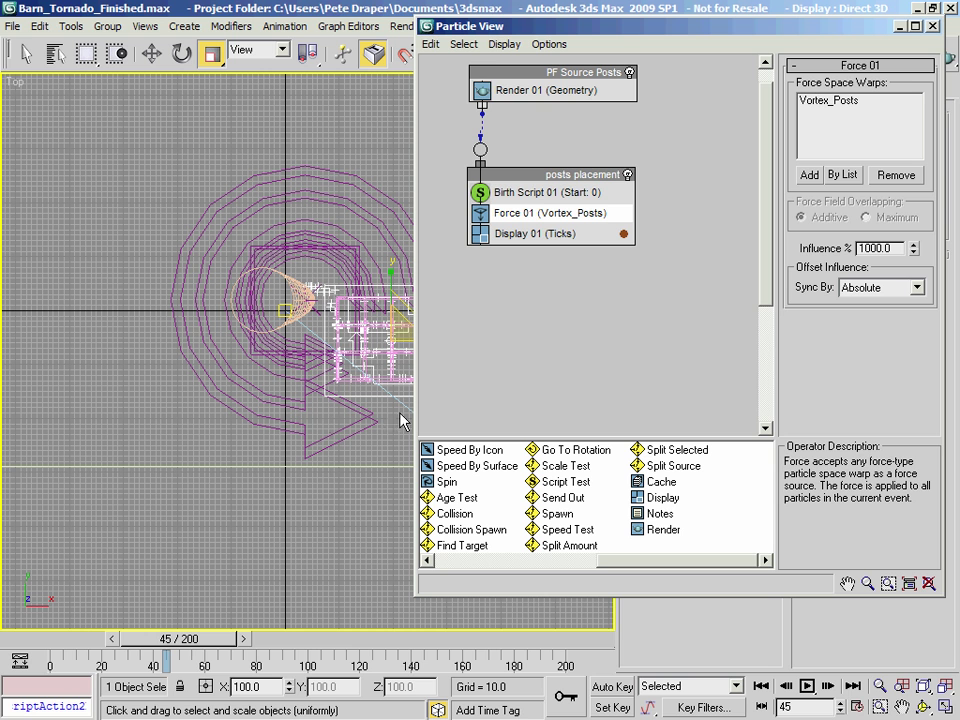
Return to frame 0 and add a Speed Test below Force 01 in the posts placement event with a Test Value of 1.
mouse_move(39, 645)
left_mouse_down()
mouse_move(260, 648)
mouse_move(45, 645)
left_mouse_up()
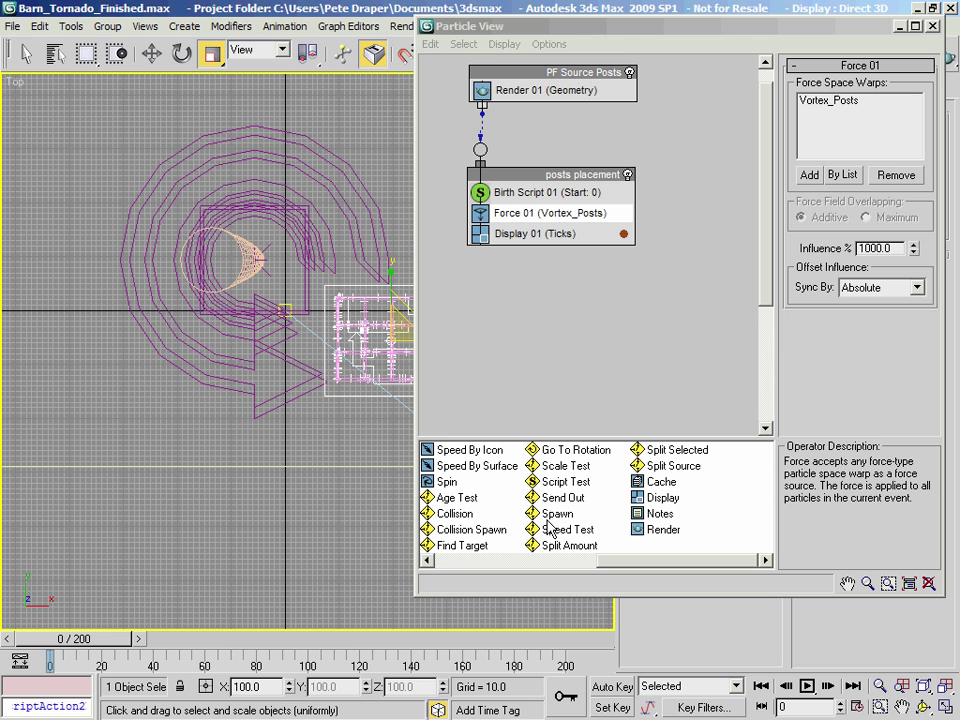
left_click_drag(567, 530, 538, 248)
left_click(539, 243)
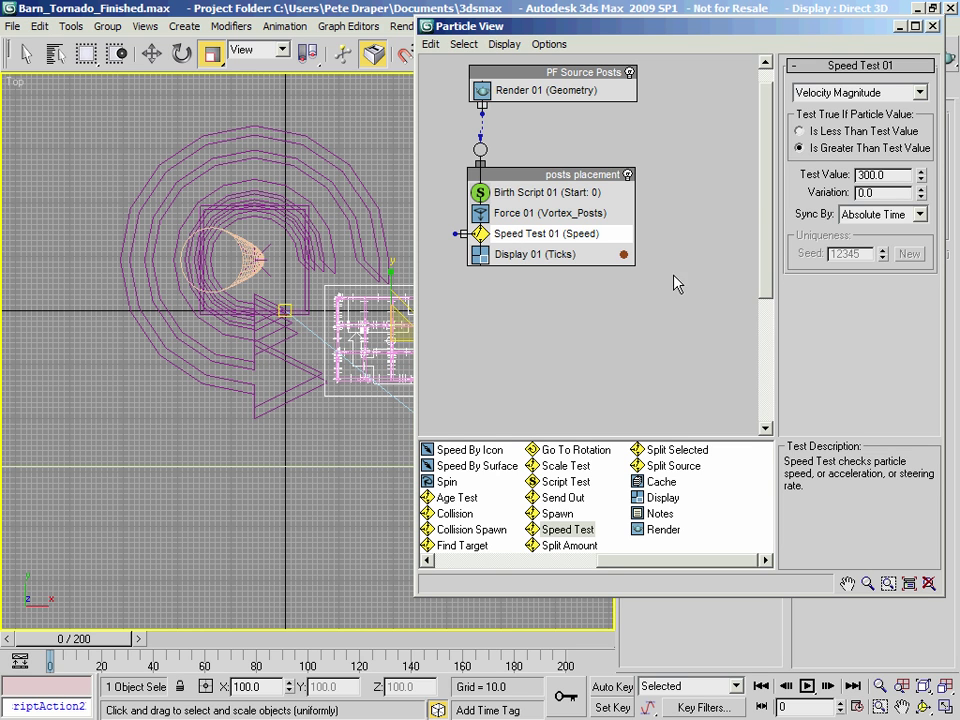
double_click(903, 174)
type("1")
key("Return")
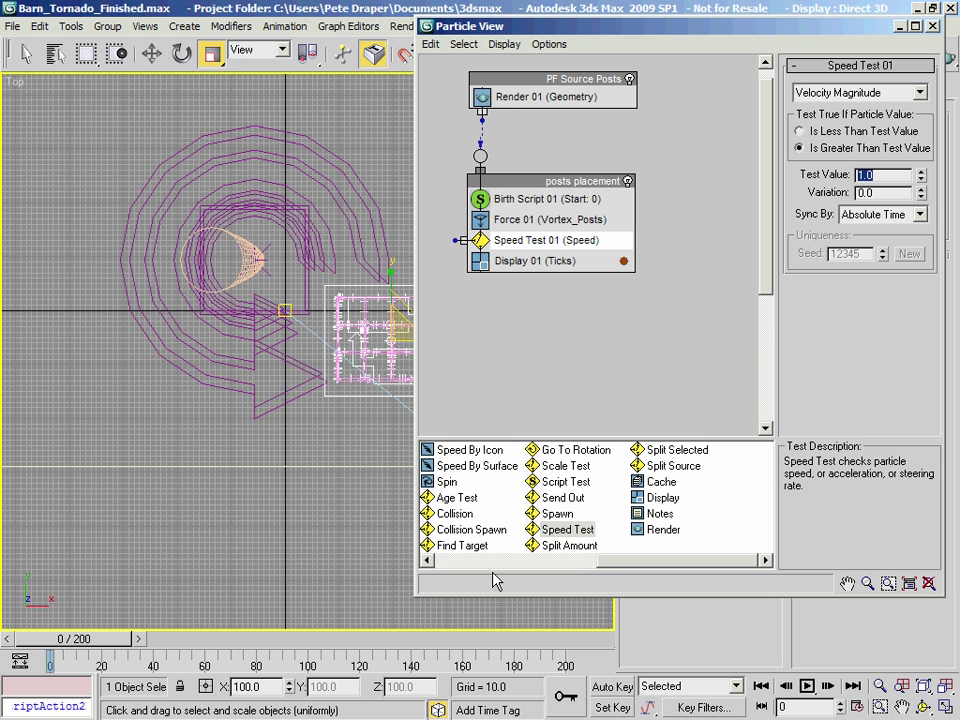
Create a posts rip out event containing a Spin operator beneath posts placement and wire Speed Test 01 to it.
left_click_drag(449, 486, 525, 329)
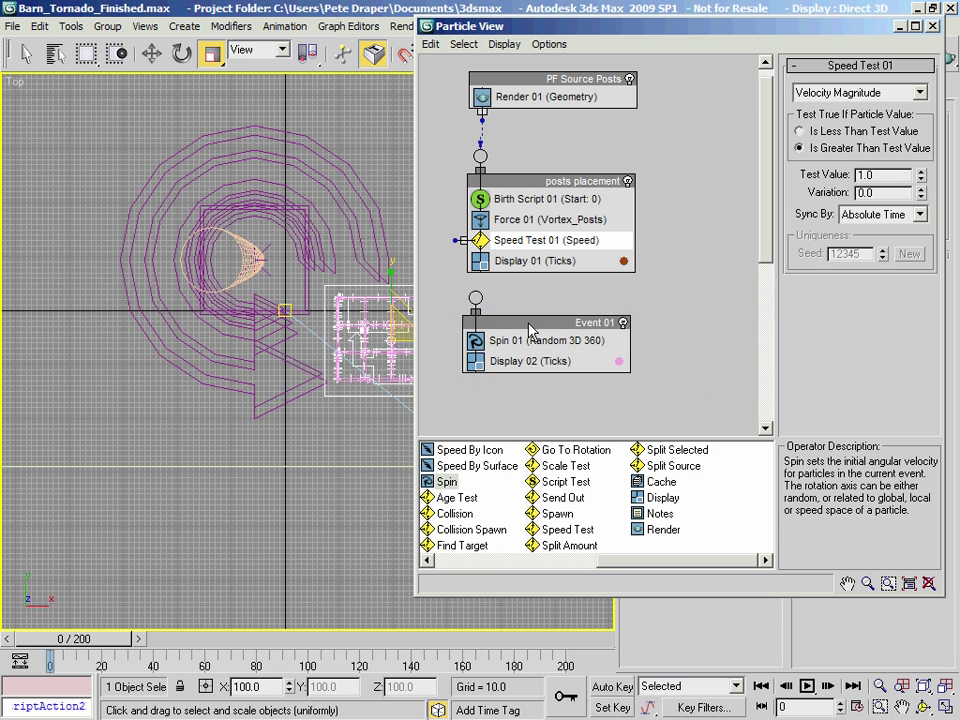
right_click(530, 324)
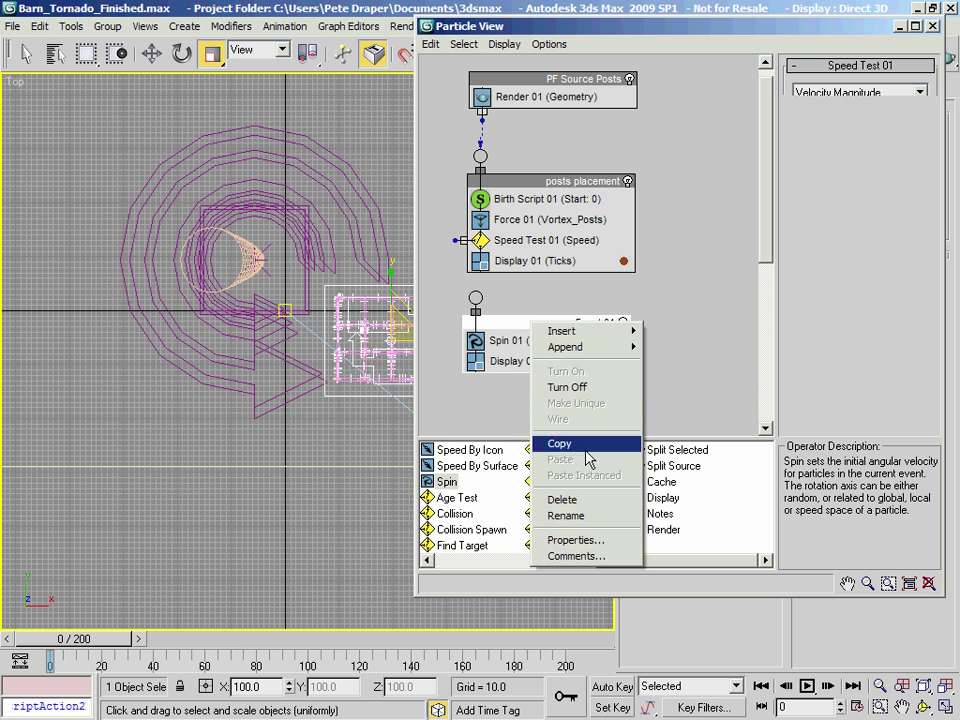
left_click(592, 516)
type("posts rip out")
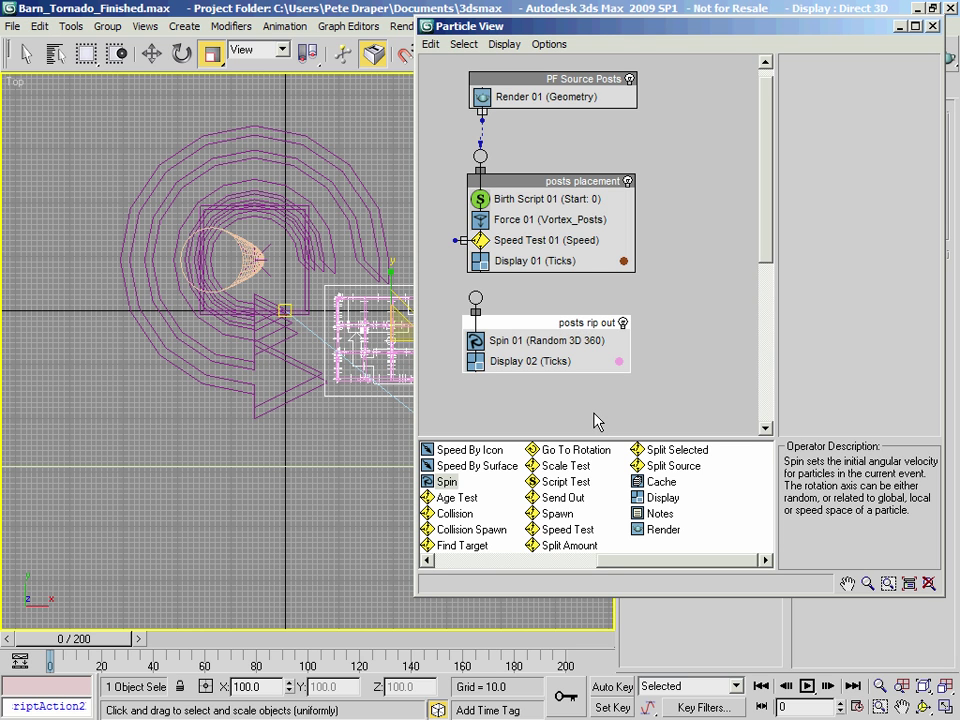
left_click_drag(544, 320, 543, 325)
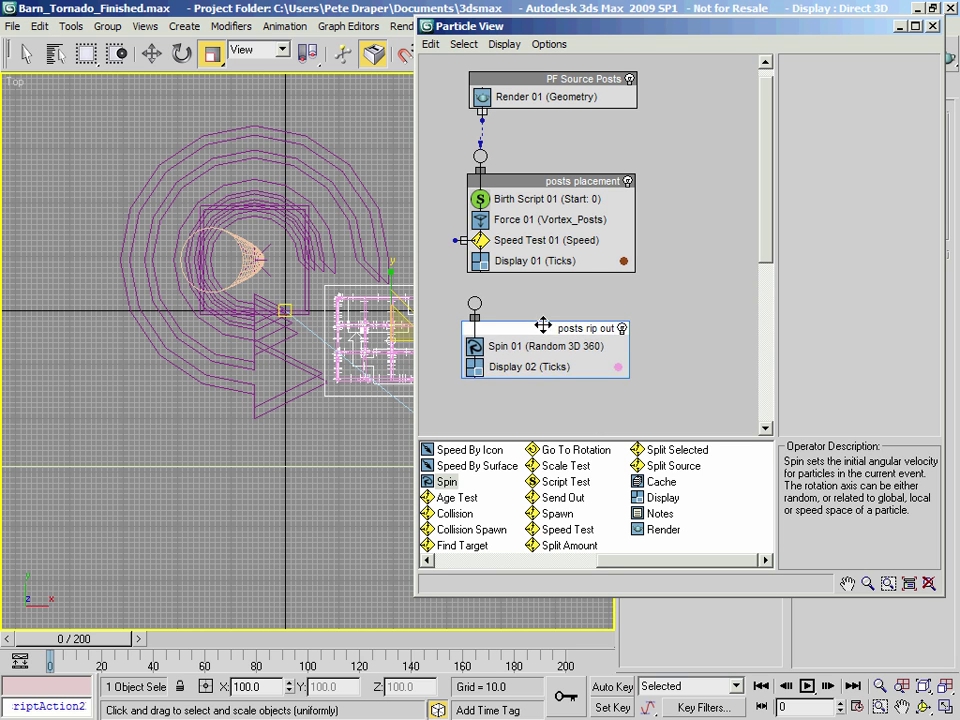
left_click_drag(455, 240, 462, 301)
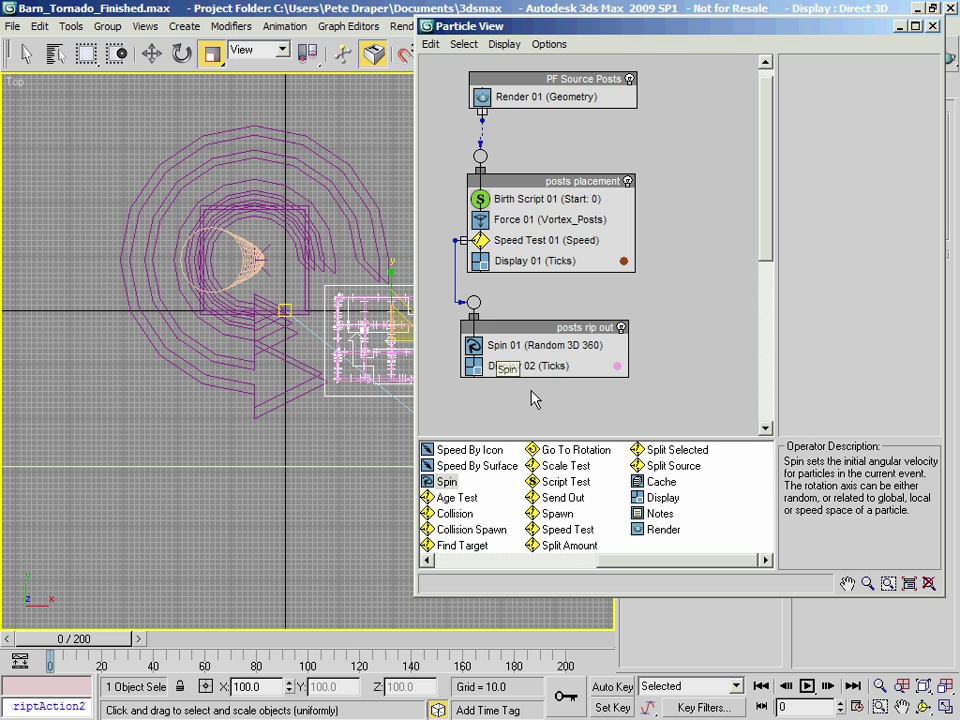
Set the Spin 01 operator's Spin Rate to 100 and its Variation to 100.
left_click(538, 346)
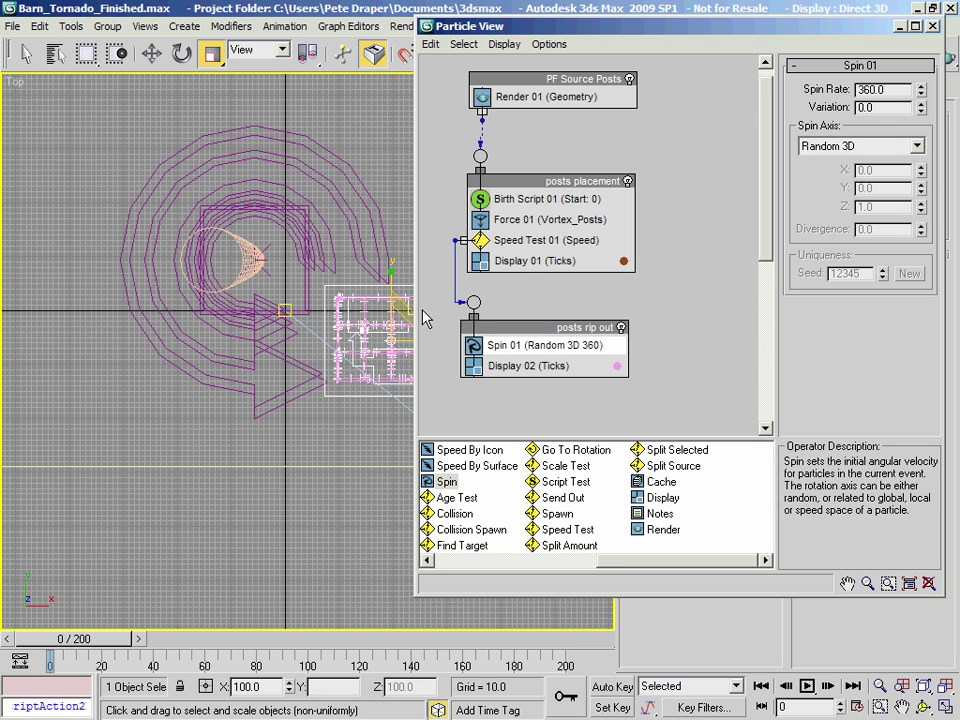
double_click(892, 91)
type("100")
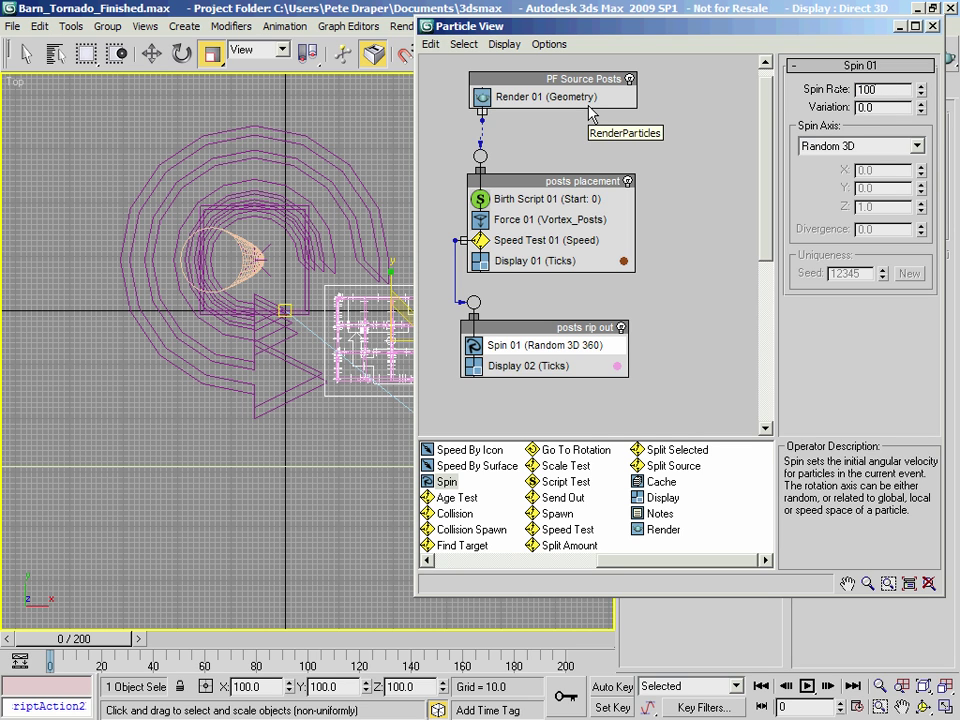
key("Tab")
type("1")
key("Return")
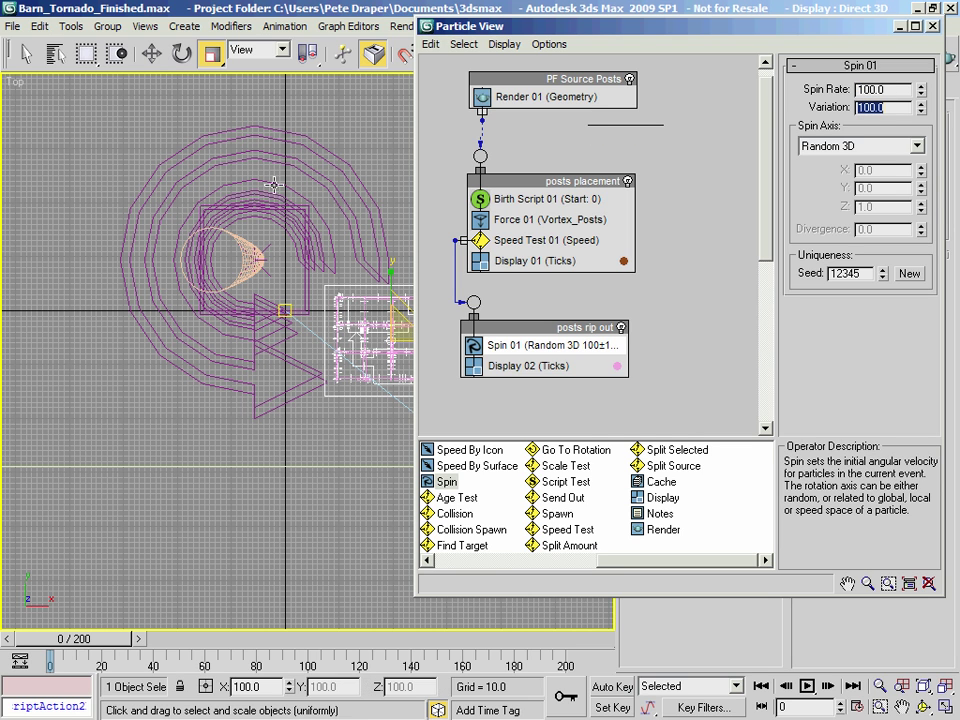
Center the barn in the Top viewport and scrub to frame 83 to examine which particles pass into the posts rip out event.
left_click(324, 438)
middle_click_drag(321, 378, 234, 394)
scroll(259, 392, "up", 2)
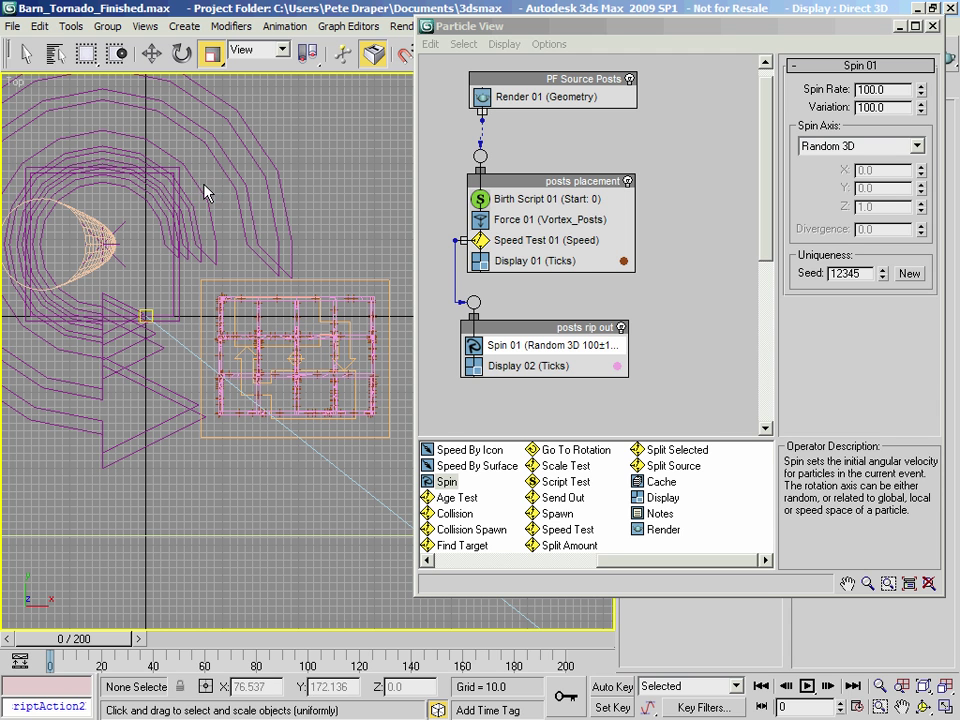
left_click_drag(48, 662, 60, 698)
key("r")
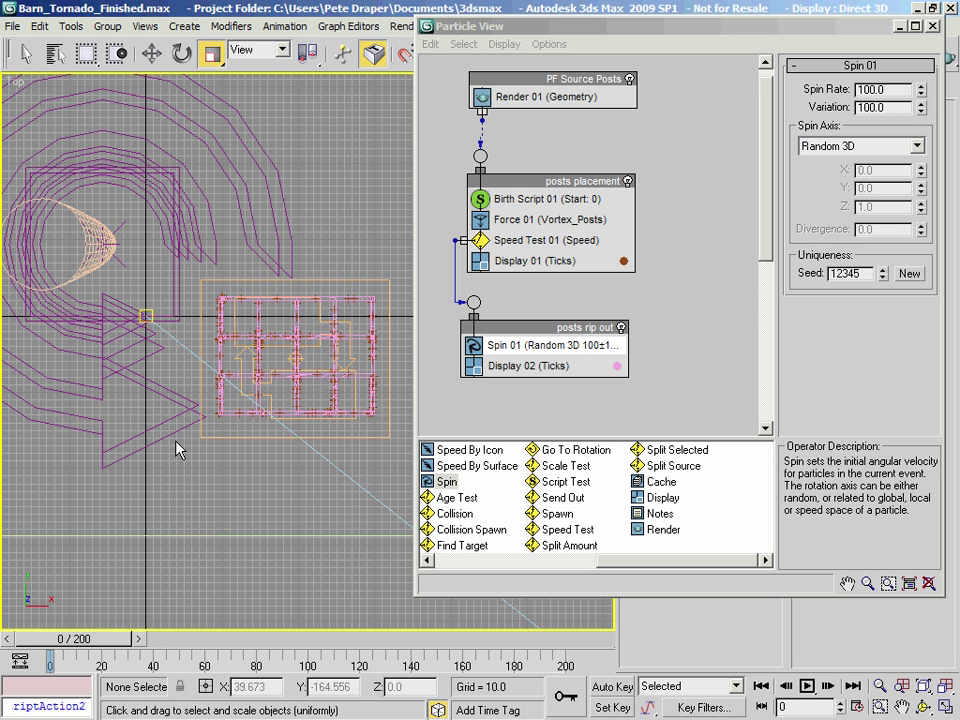
left_click_drag(72, 640, 264, 679)
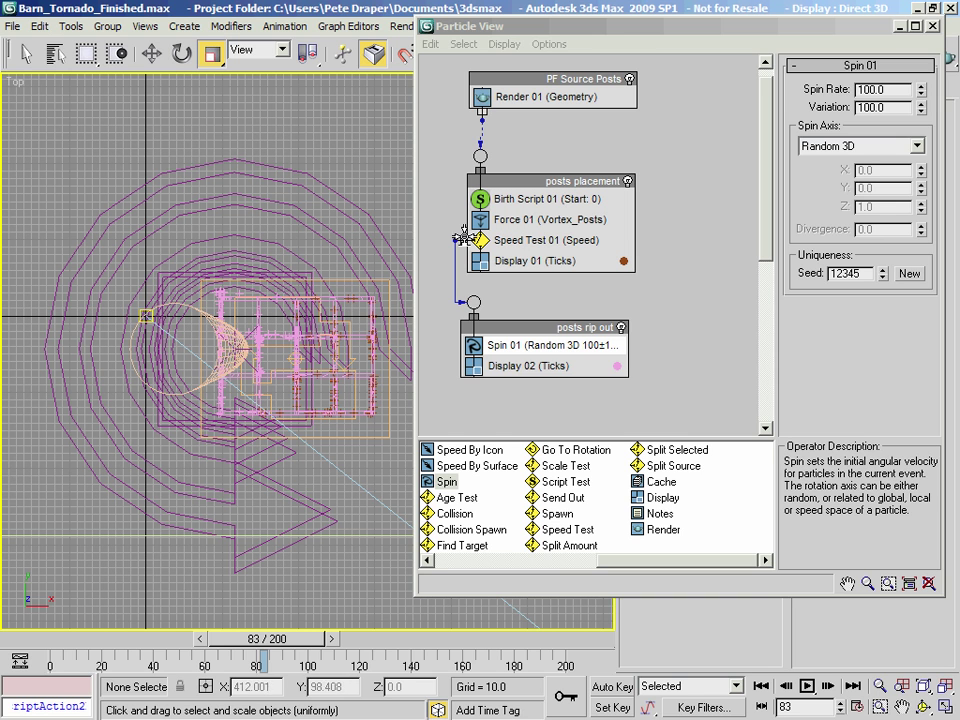
Add a Speed operator below Spin 01 in the posts rip out event and set its Direction to Icon Center Out.
left_click_drag(519, 339, 522, 333)
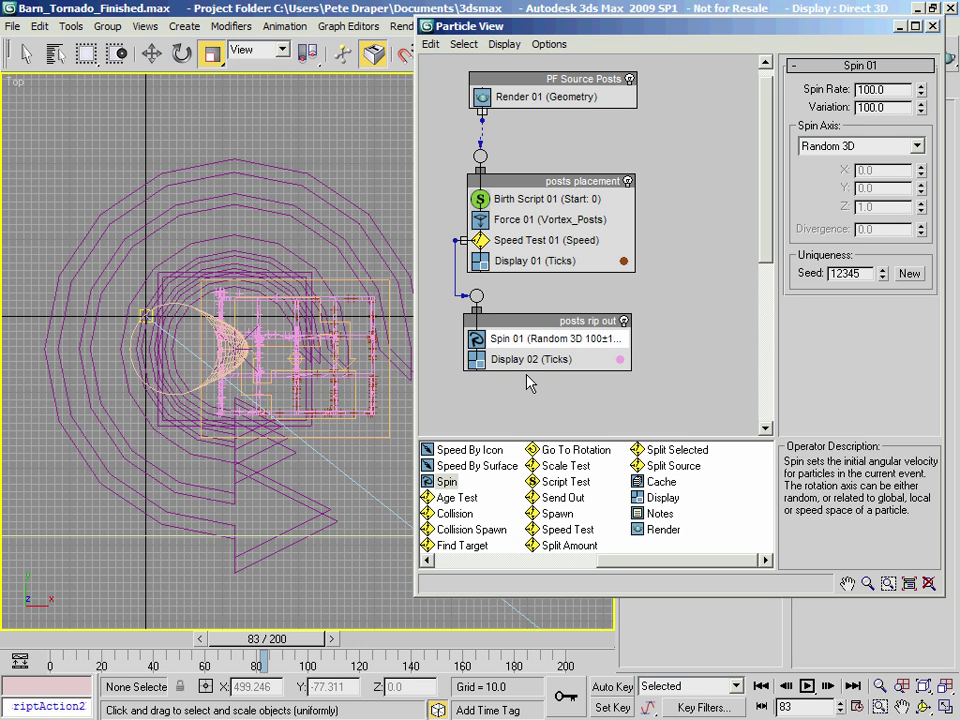
left_click(460, 568)
left_click_drag(540, 566, 480, 360)
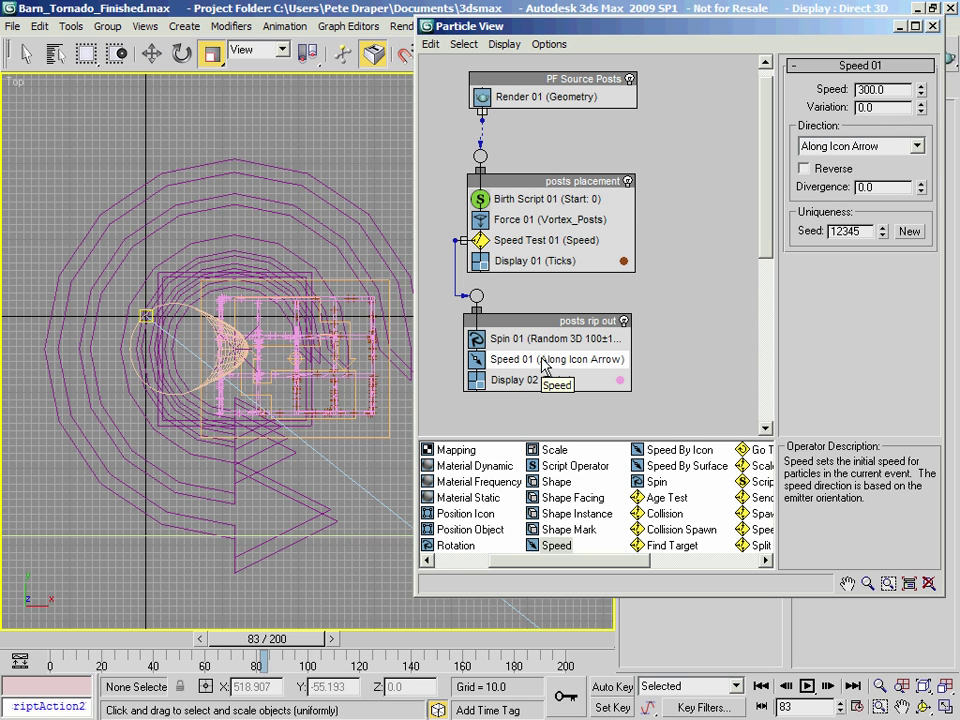
left_click(866, 146)
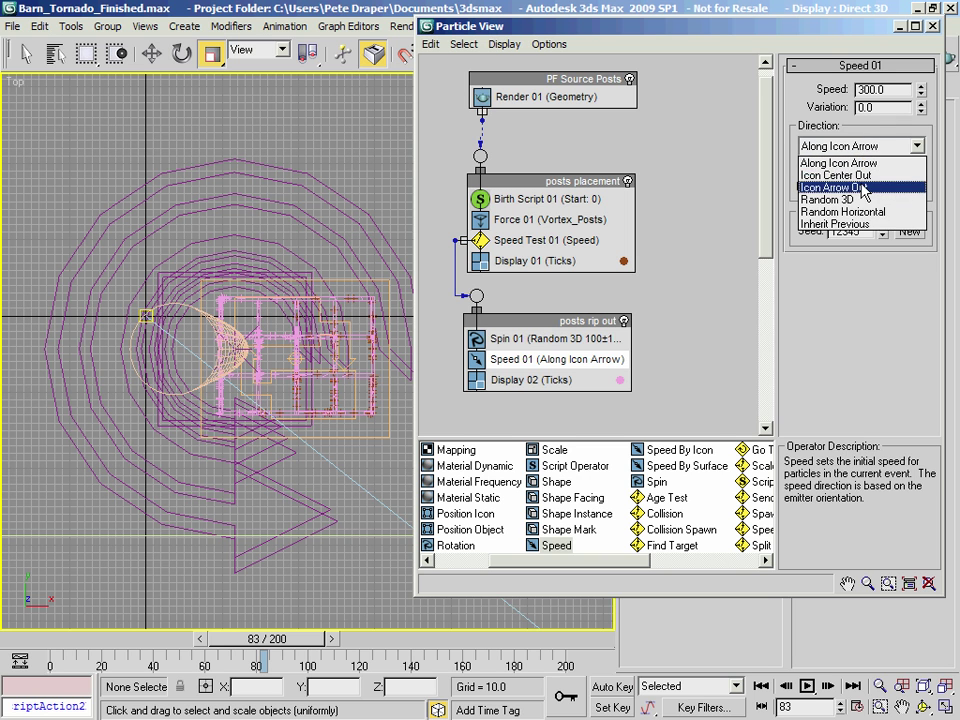
left_click(864, 176)
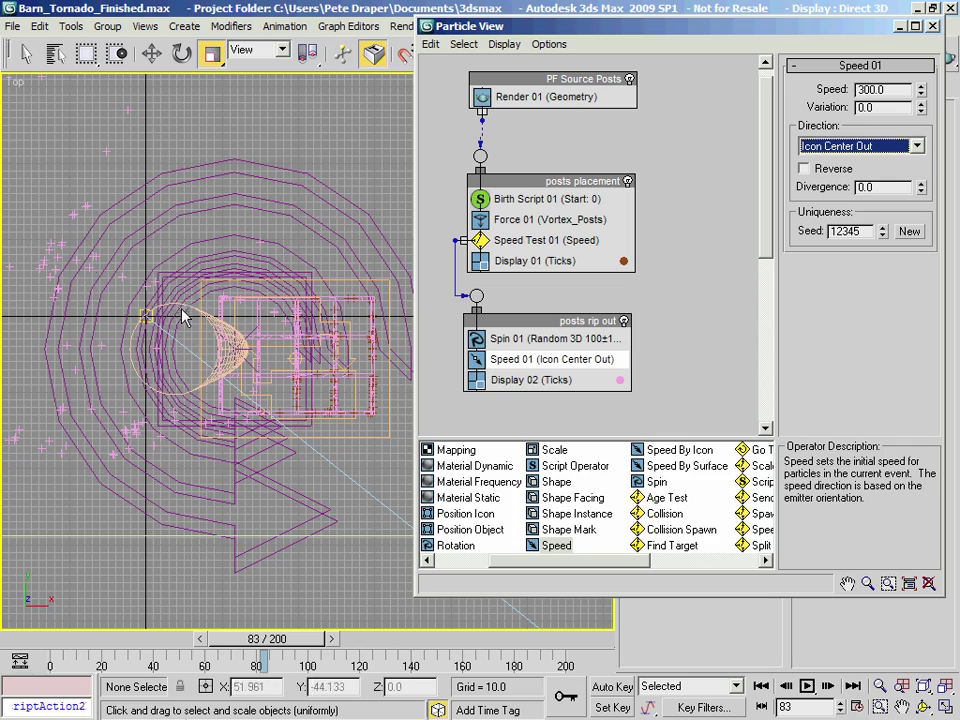
Scrub to frame 158 to check the particles' outward motion in the Top viewport, and return to frame 0.
left_click(46, 637)
left_click_drag(58, 641, 444, 660)
key("r")
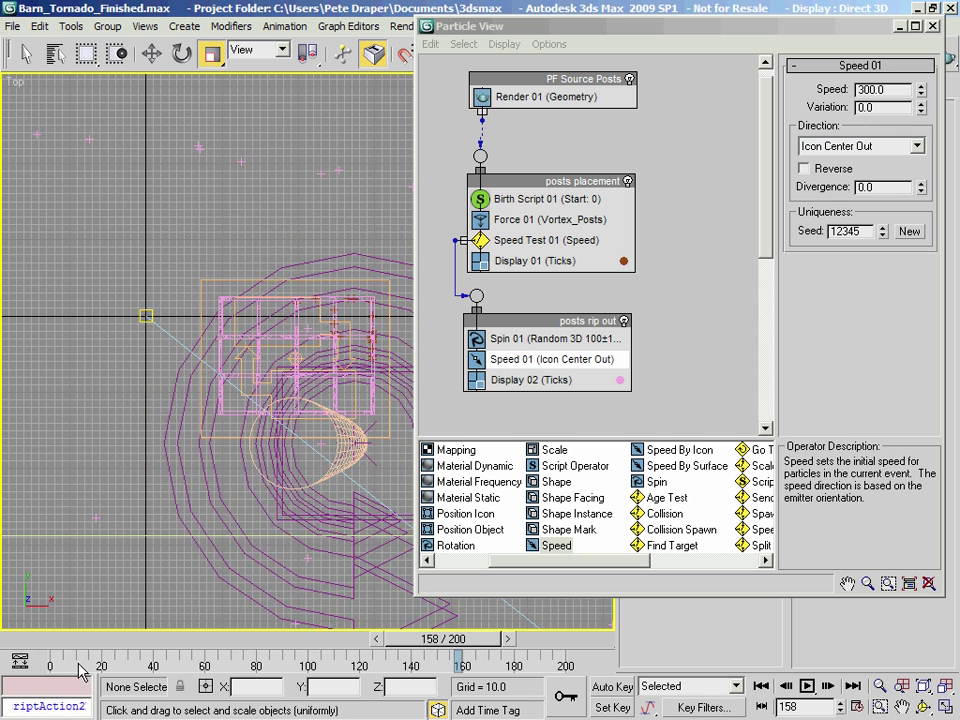
left_click(55, 638)
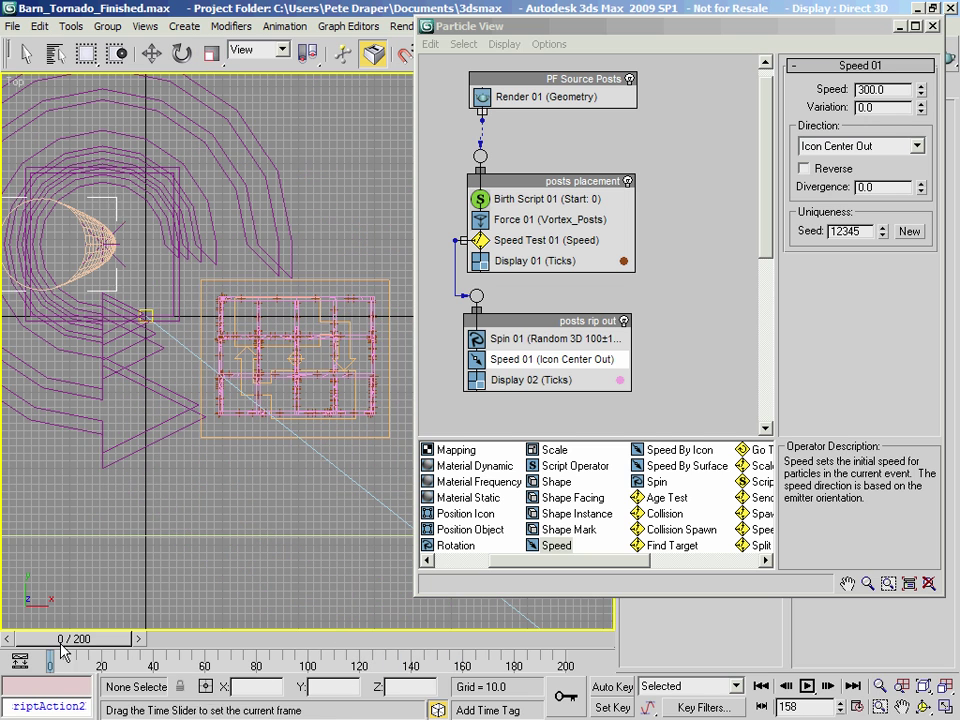
Set the Speed 01 operator's Speed to 40, Variation to 40 and Divergence to 10.
left_click(884, 89)
type("4")
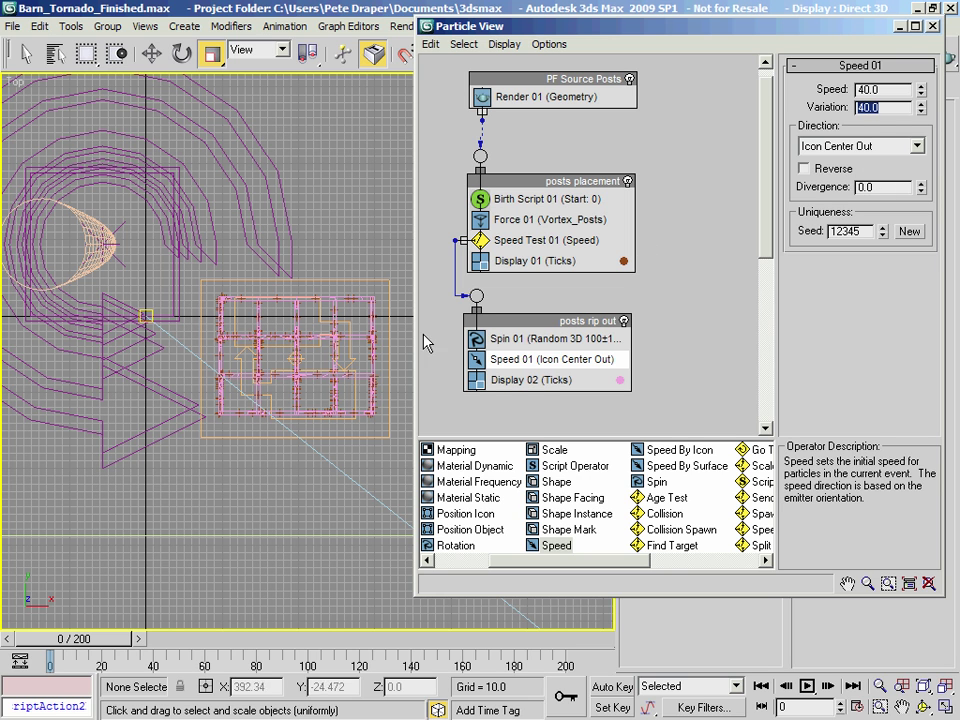
key("Tab")
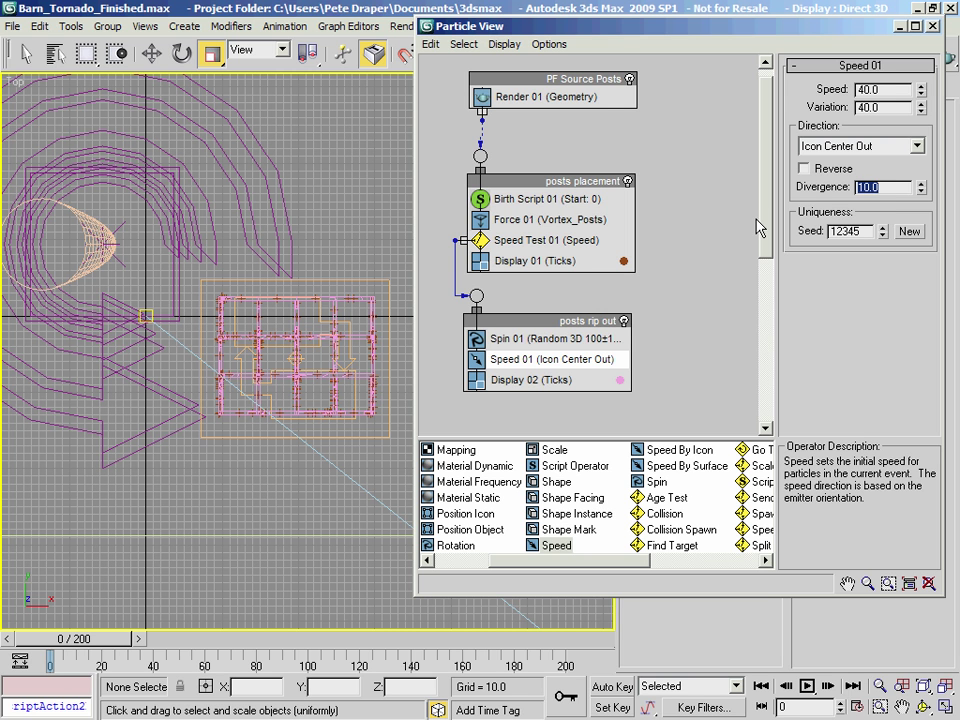
Scrub the animation in the Top and Camera01 views up to frame 200 to review the scattering posts, and return to frame 0.
left_click_drag(86, 640, 408, 619)
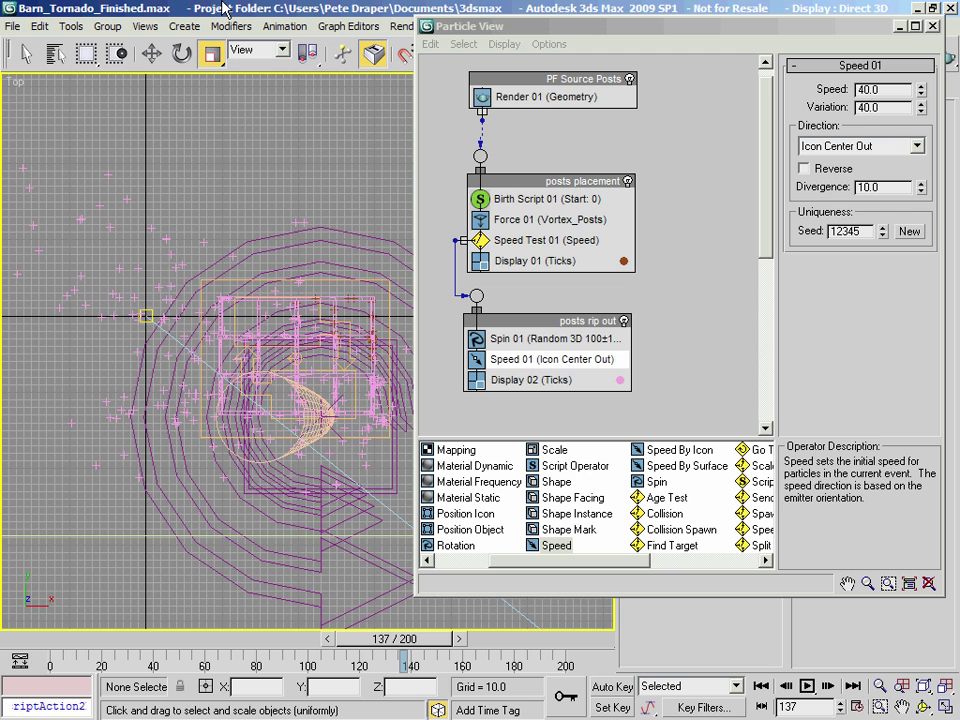
key("c")
left_click_drag(499, 27, 742, 24)
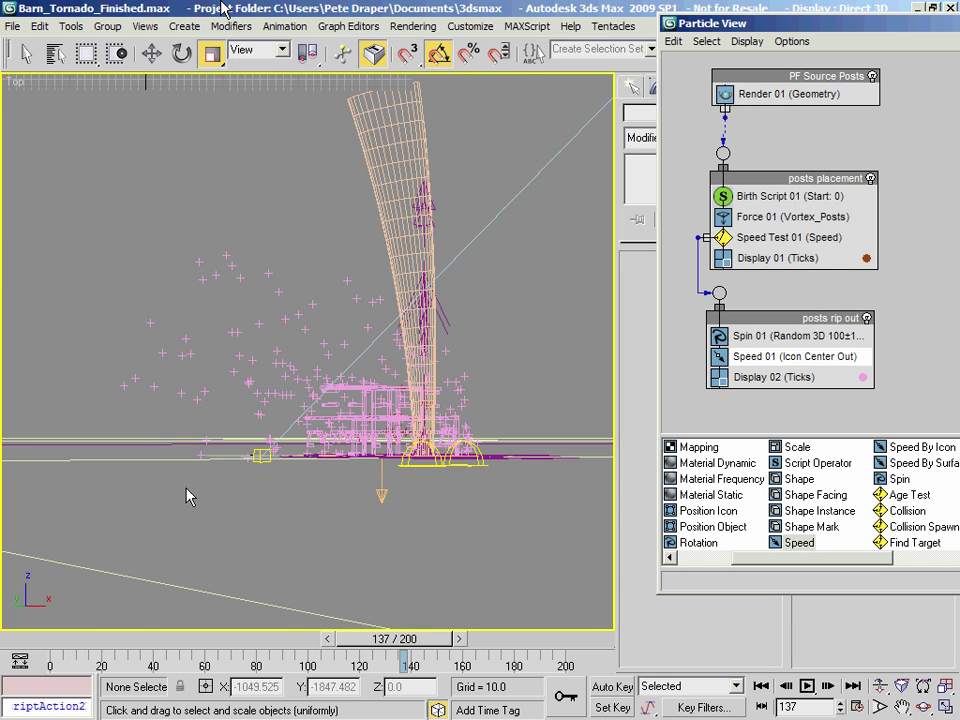
left_click_drag(30, 640, 545, 656)
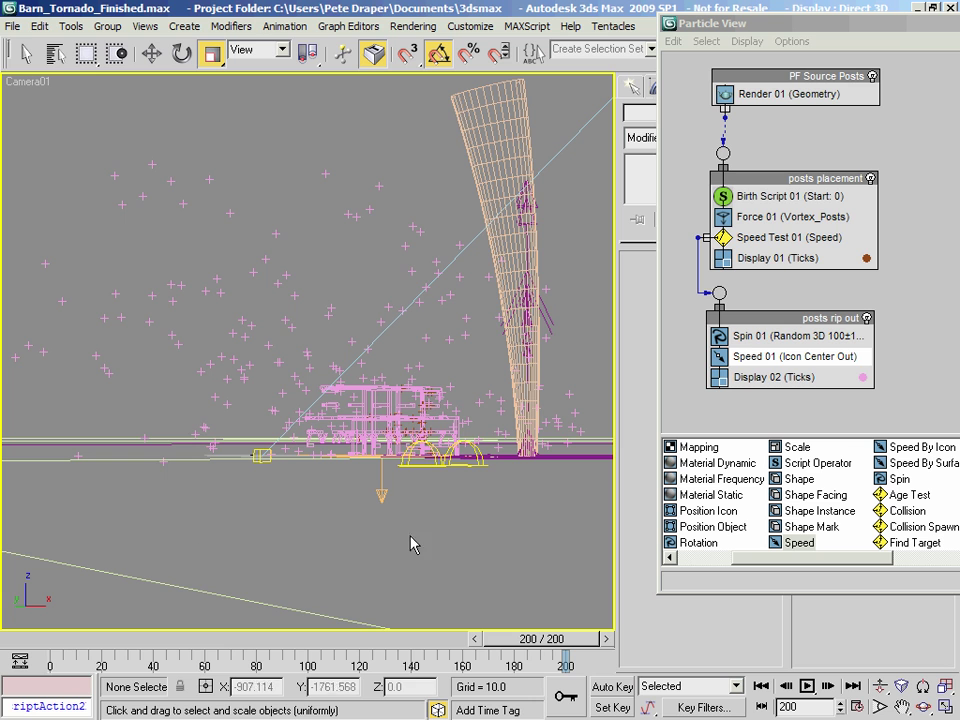
left_click(64, 642)
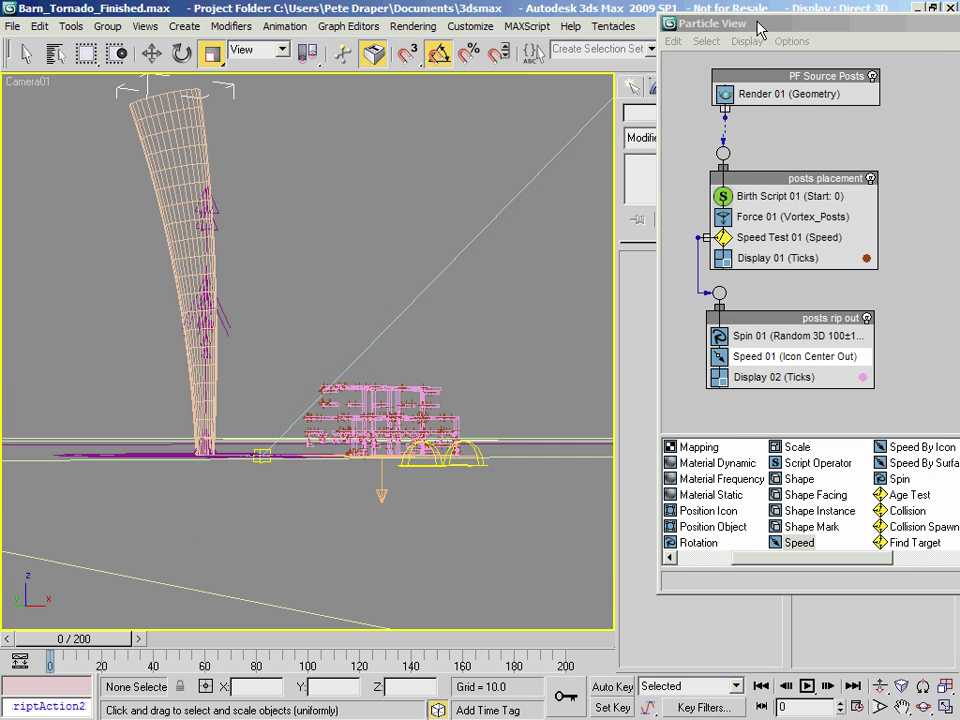
Enlarge Particle View, then add a Force operator below Speed 01 in the posts rip out event and assign it the Wind_Dust space warp.
left_click_drag(758, 30, 445, 47)
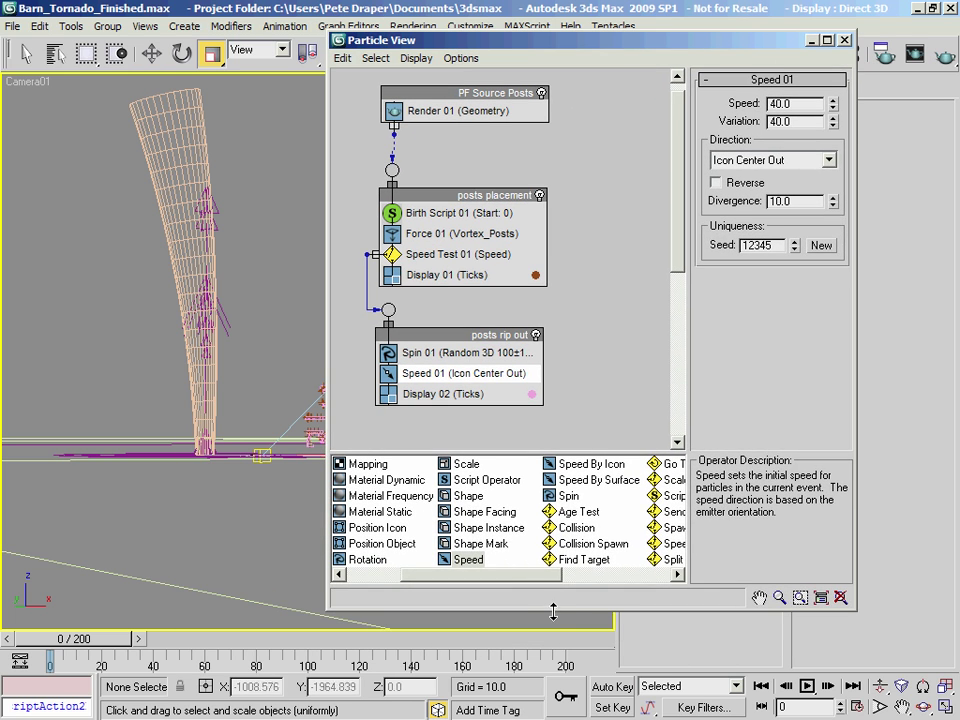
left_click_drag(554, 611, 554, 716)
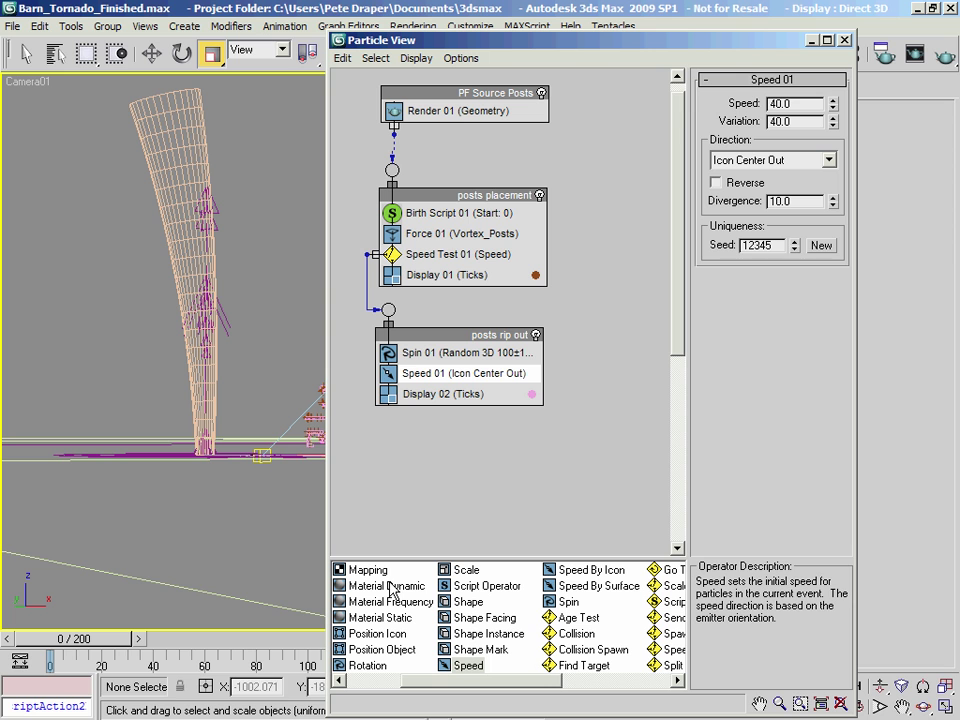
middle_click_drag(436, 440, 436, 378)
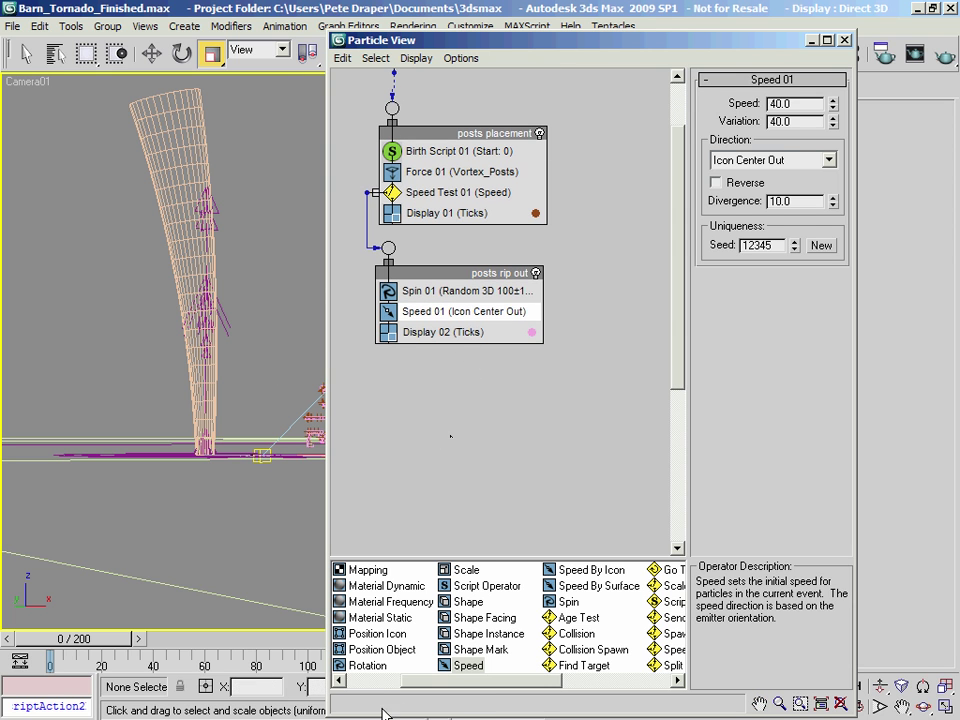
left_click_drag(484, 686, 418, 686)
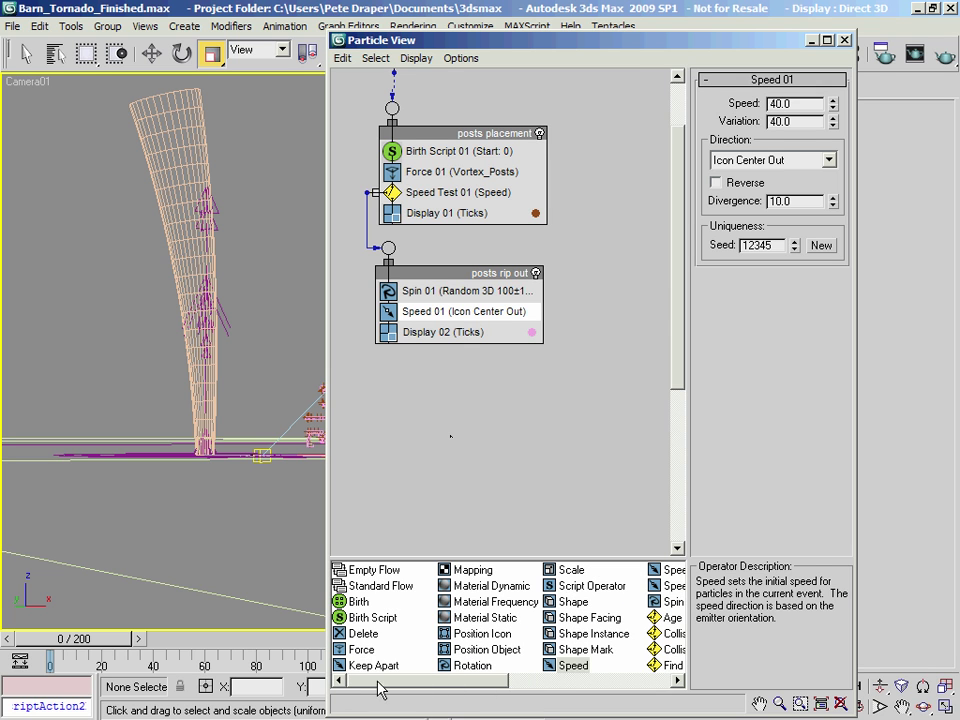
left_click_drag(361, 649, 452, 340)
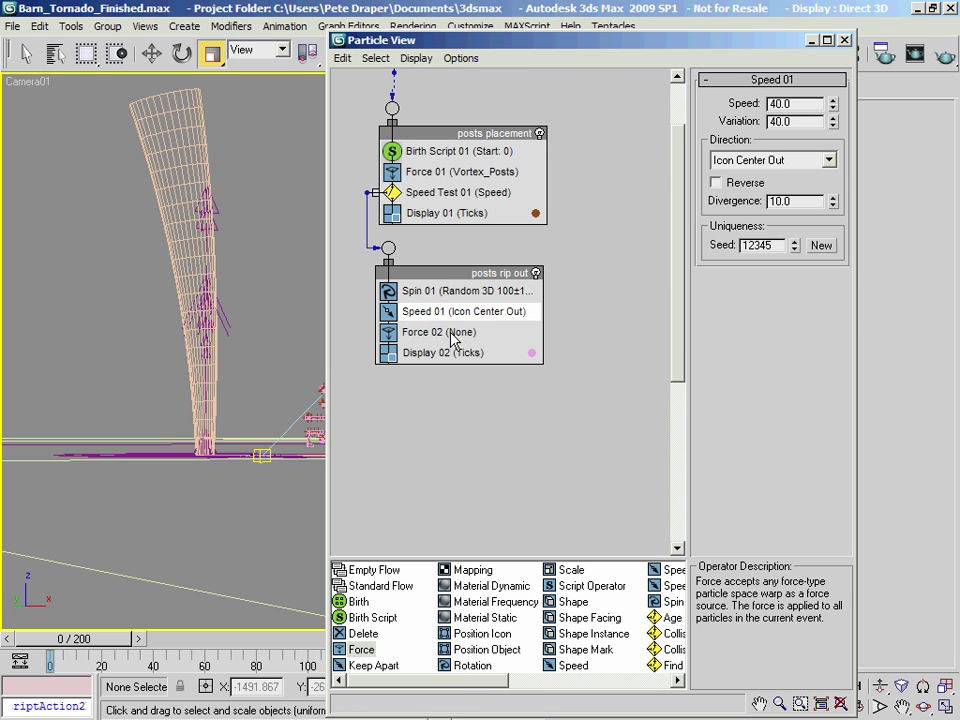
left_click(450, 336)
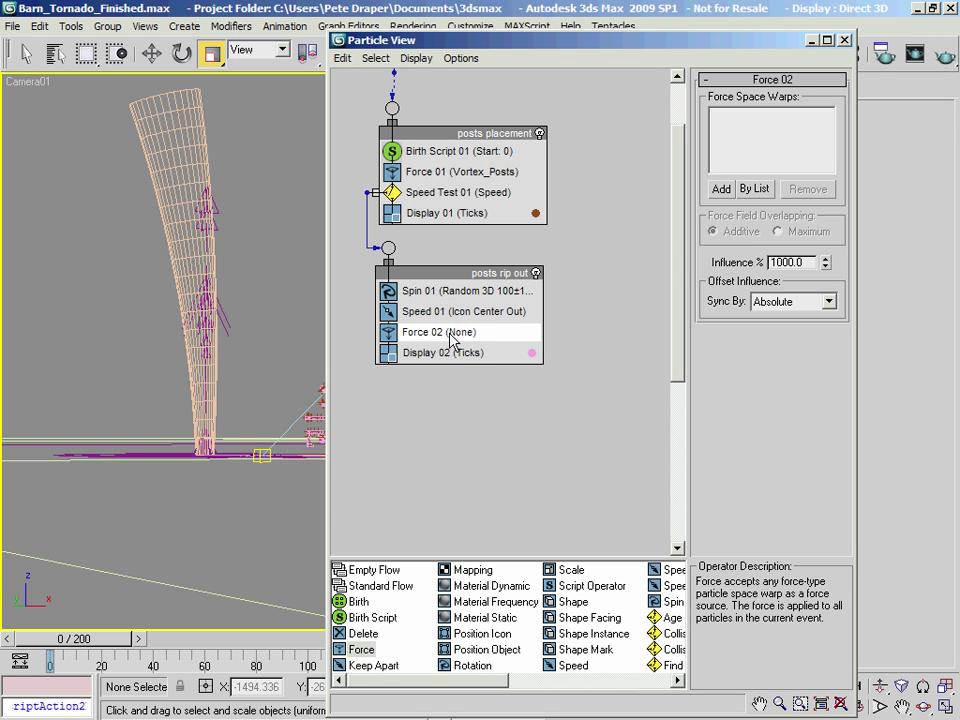
left_click(755, 188)
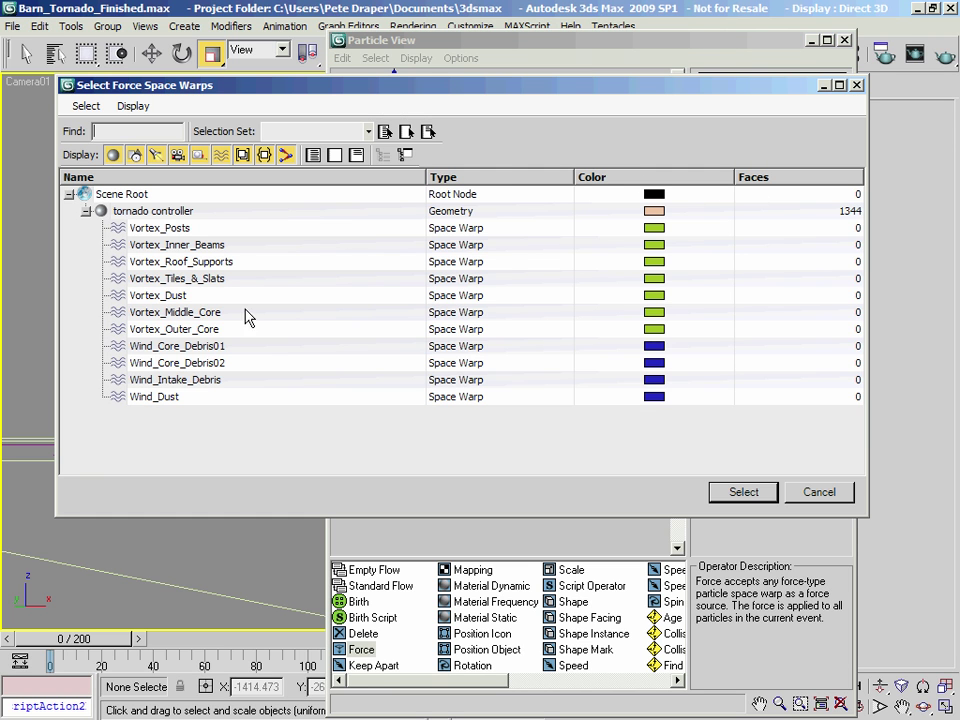
left_click(176, 397)
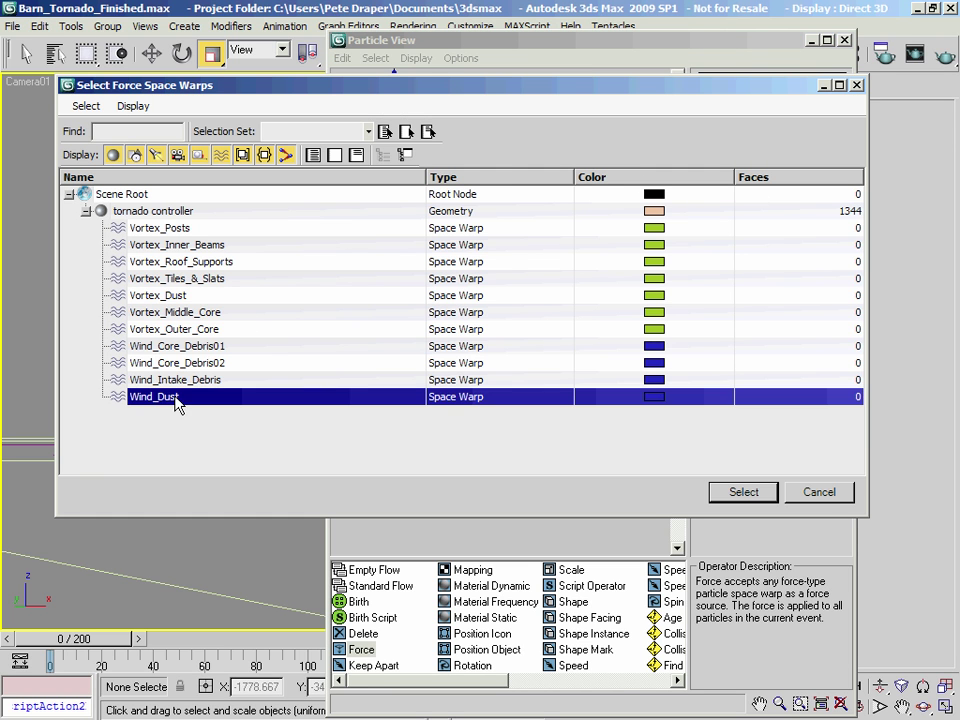
left_click(744, 492)
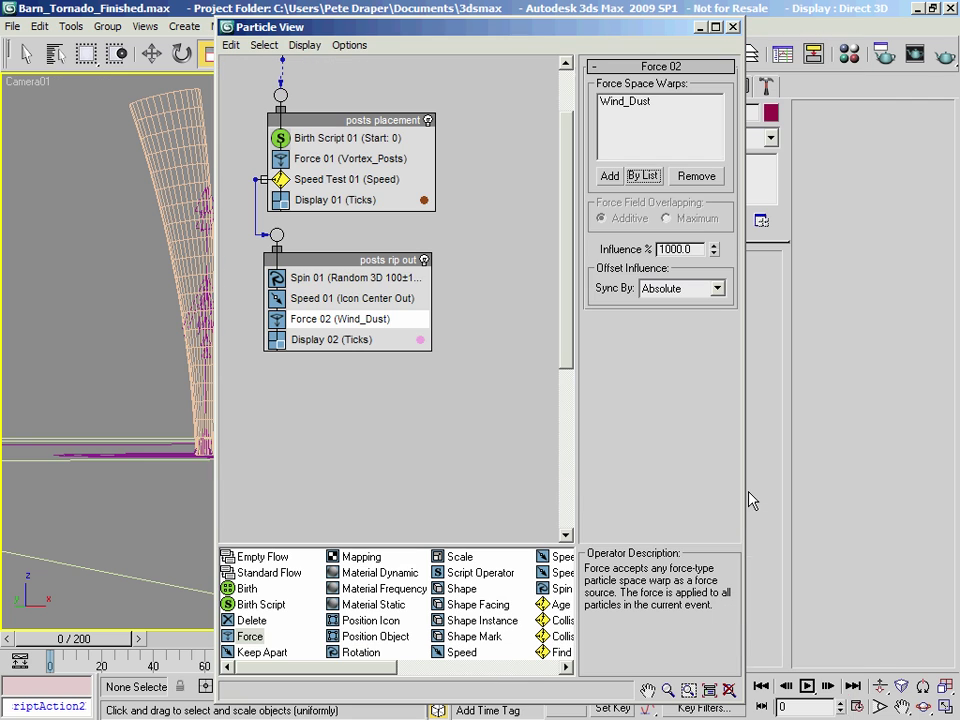
Add the Vortex_Posts space warp to the Force 02 operator and set its Influence to 500%.
left_click(645, 176)
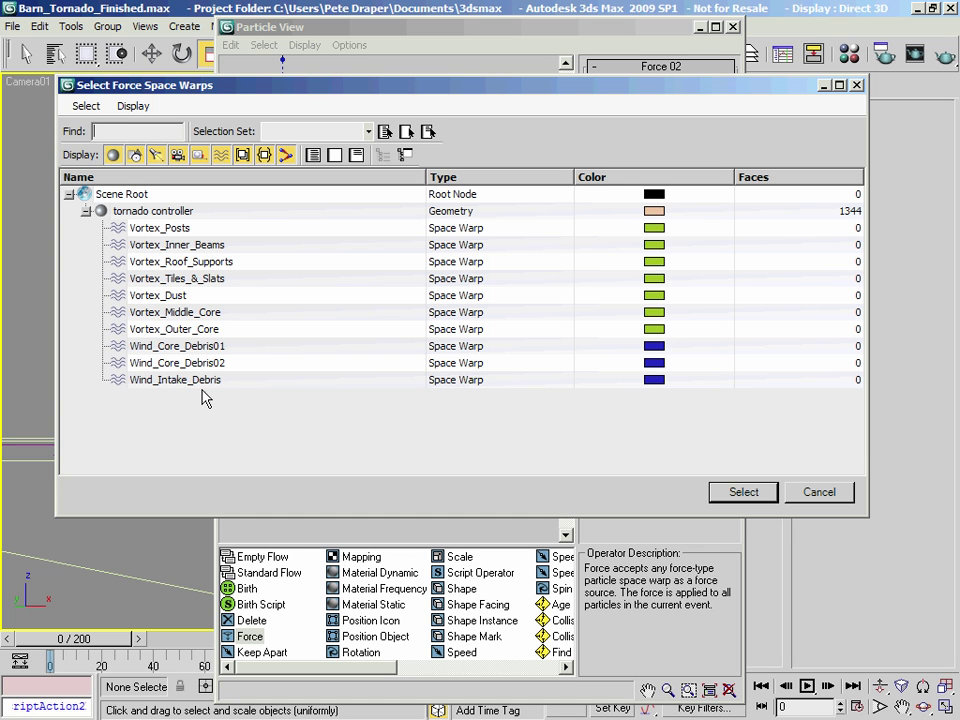
left_click(185, 231)
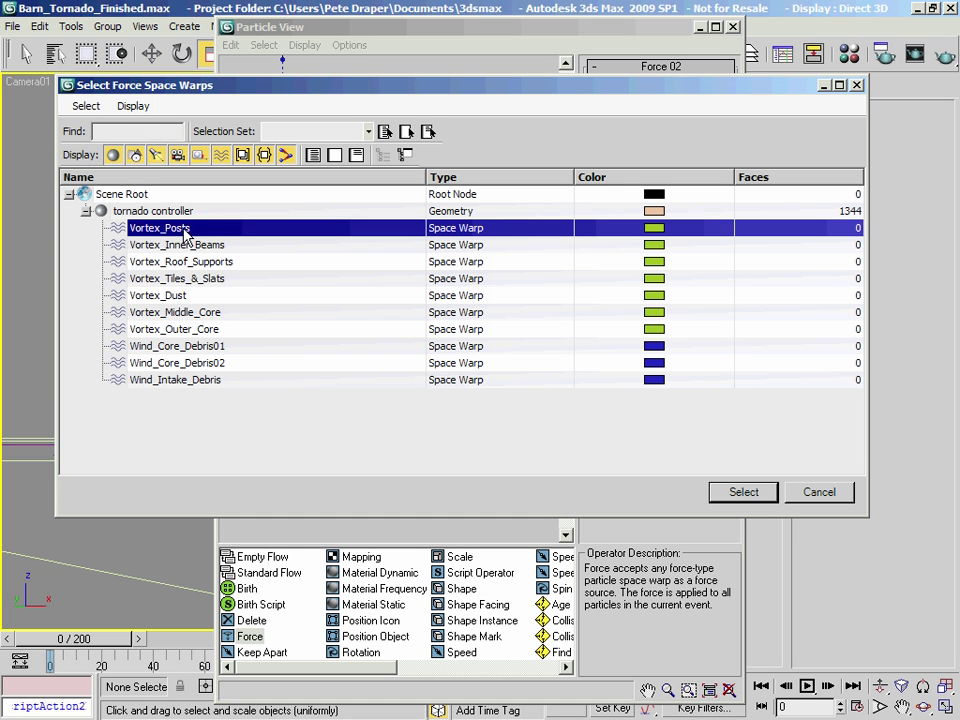
left_click(743, 492)
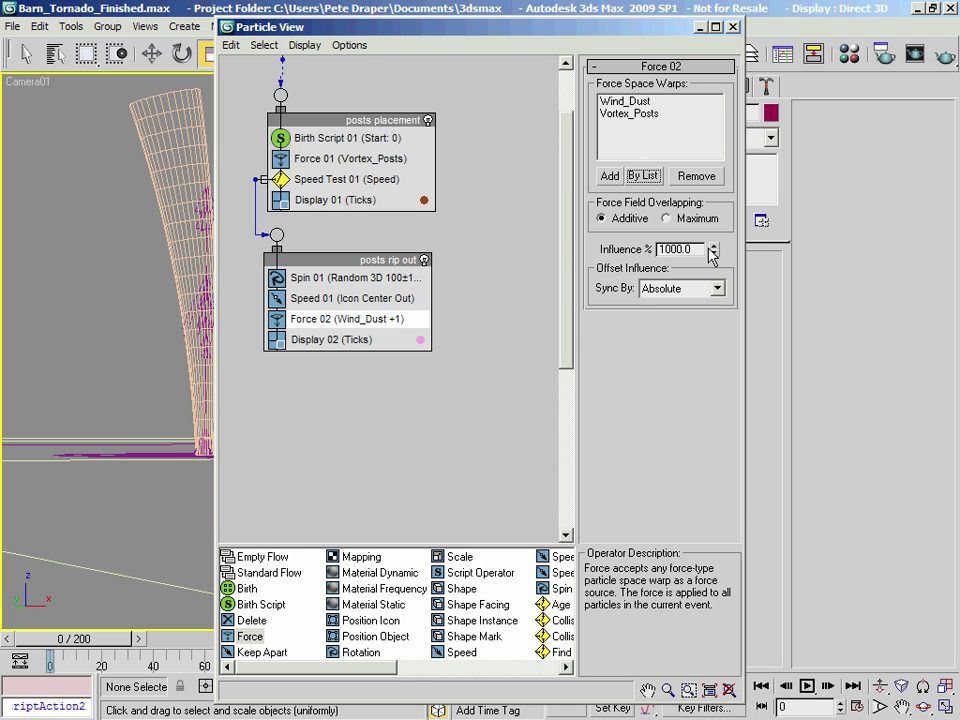
type("500")
key("Return")
Scrub the animation to frame 153 and move Particle View aside to review the particle spread in the Camera01 view.
left_click_drag(457, 44, 704, 15)
left_click_drag(70, 646, 428, 697)
key("r")
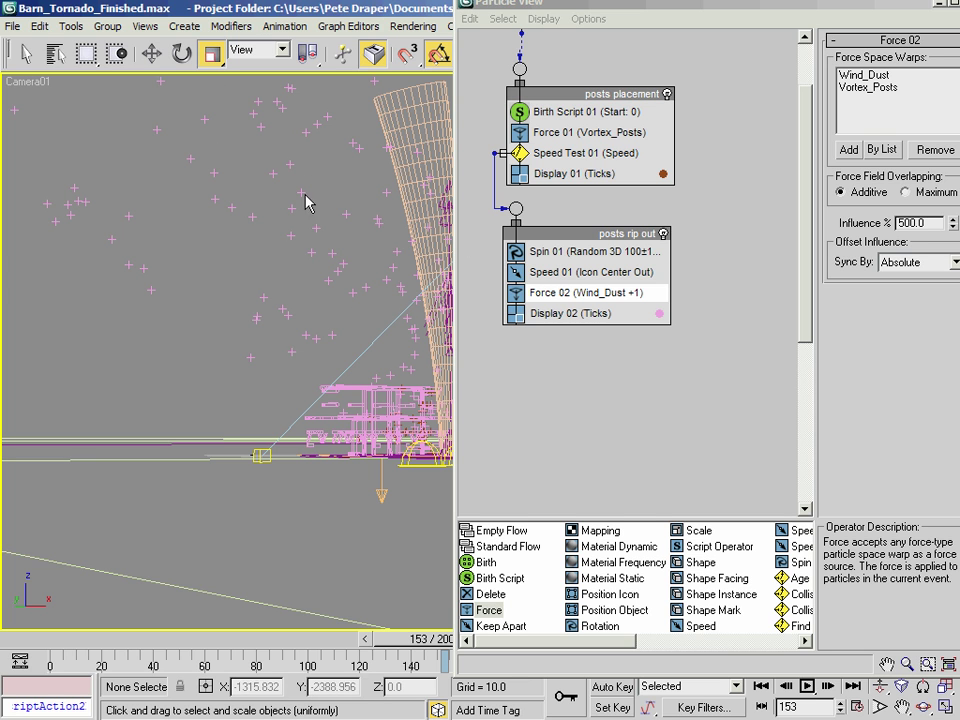
left_click_drag(571, 8, 833, 8)
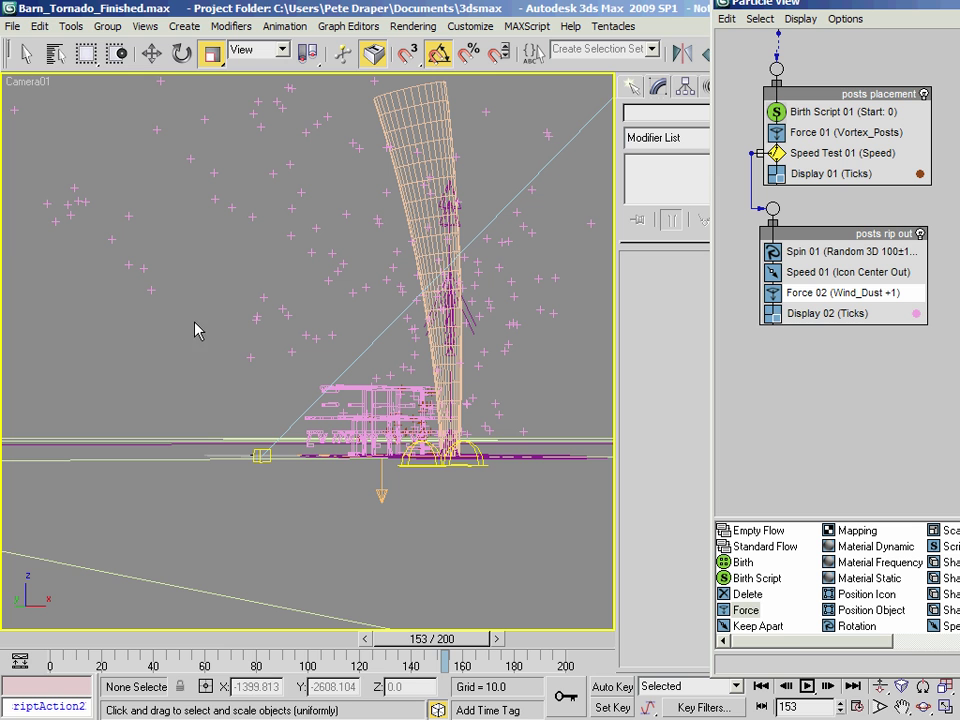
left_click_drag(795, 3, 578, 118)
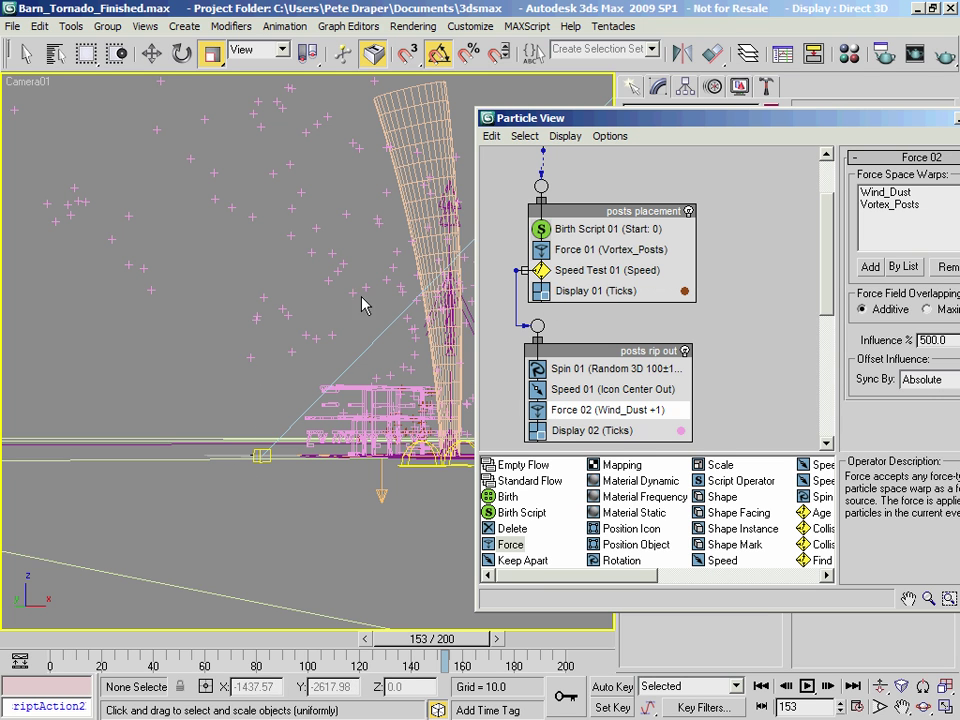
mouse_move(546, 109)
left_mouse_down()
mouse_move(540, 99)
mouse_move(422, 104)
mouse_move(543, 100)
left_mouse_up()
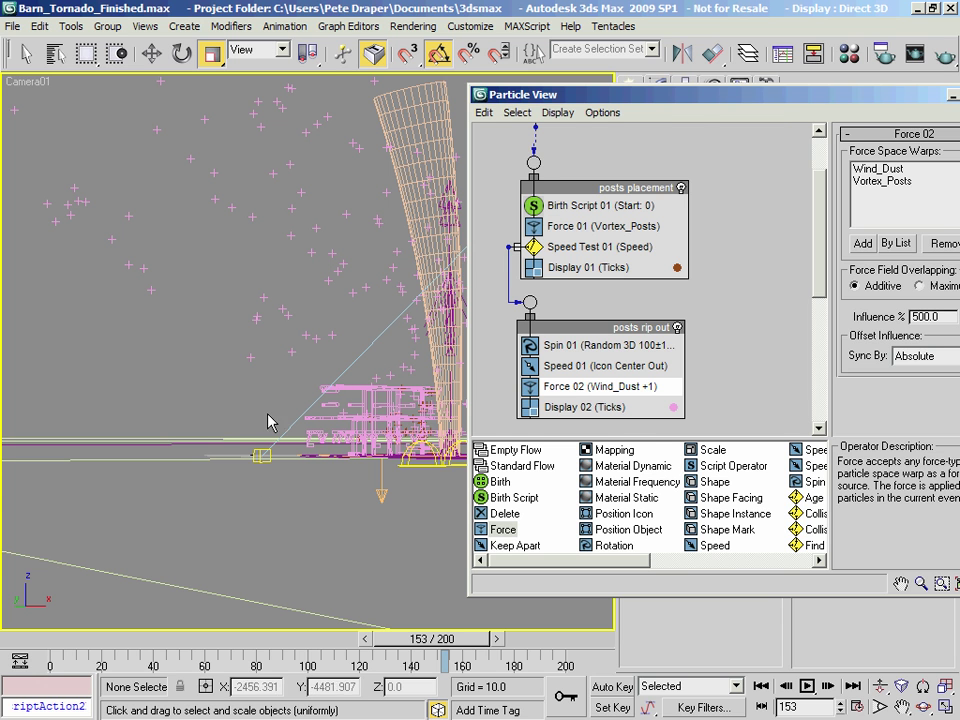
Add another Force operator below Force 02 in the posts rip out event, and create a Gravity space warp with an icon size of about 87.
left_click_drag(638, 94, 558, 64)
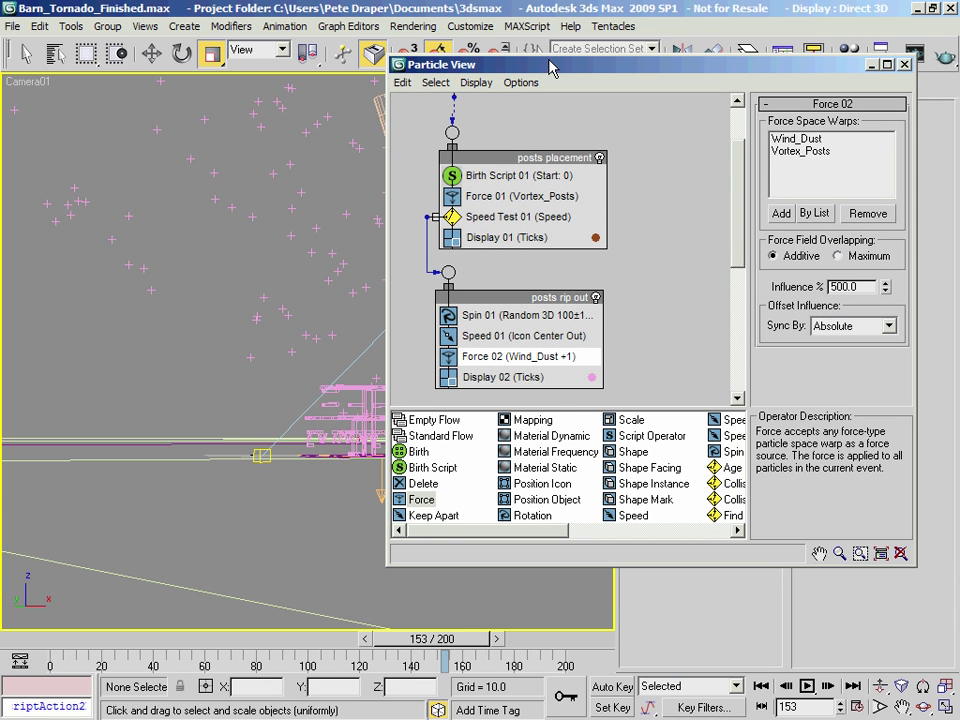
left_click_drag(414, 506, 499, 380)
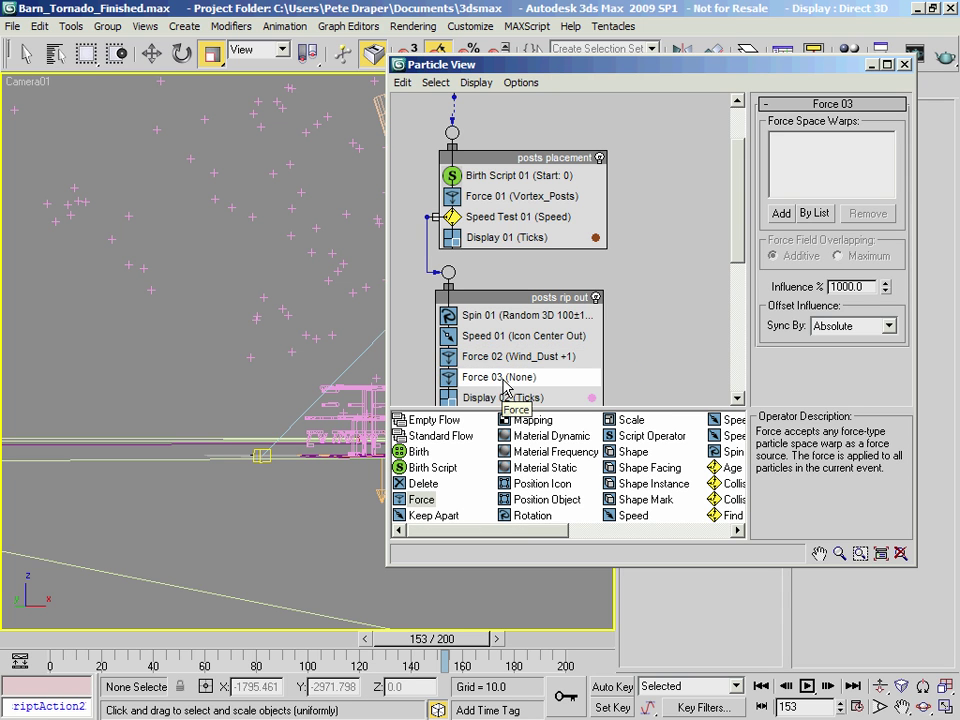
left_click_drag(532, 66, 857, 388)
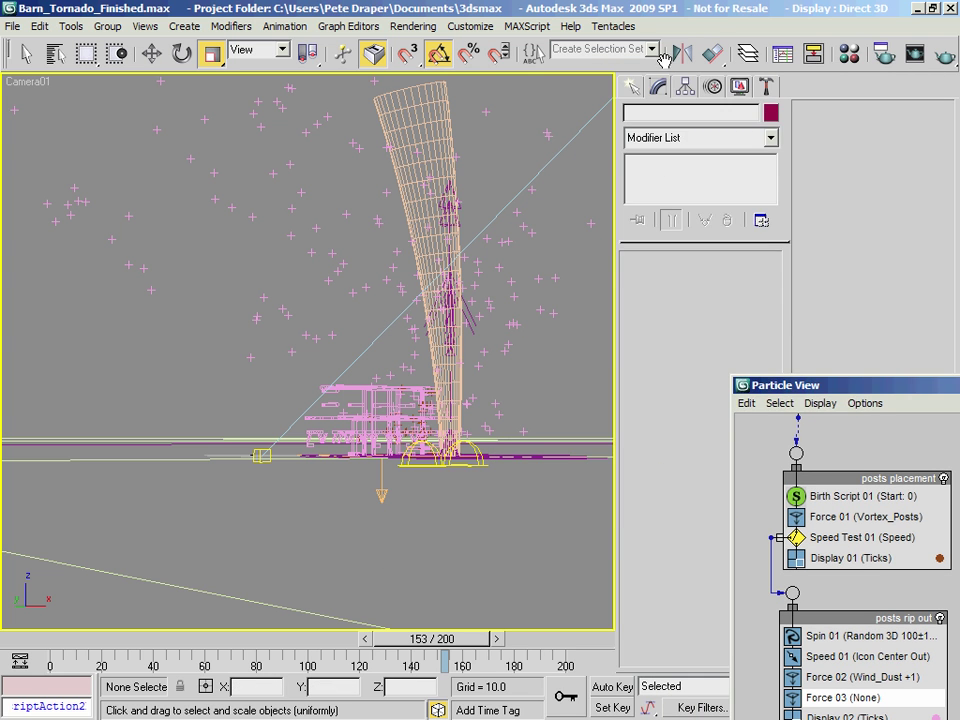
left_click(631, 86)
left_click(750, 117)
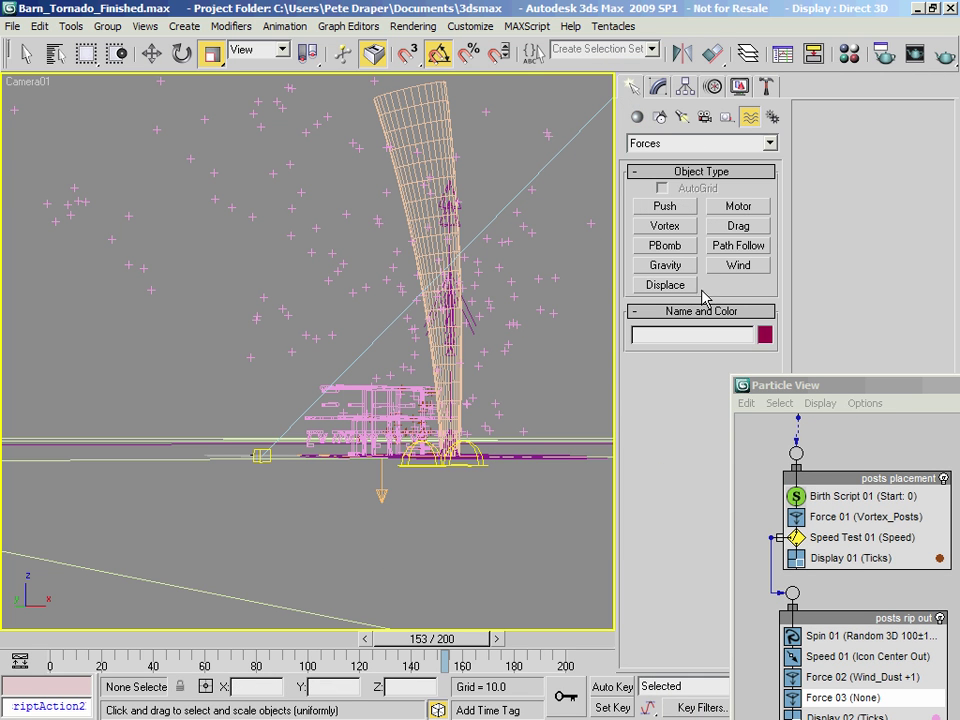
left_click(666, 266)
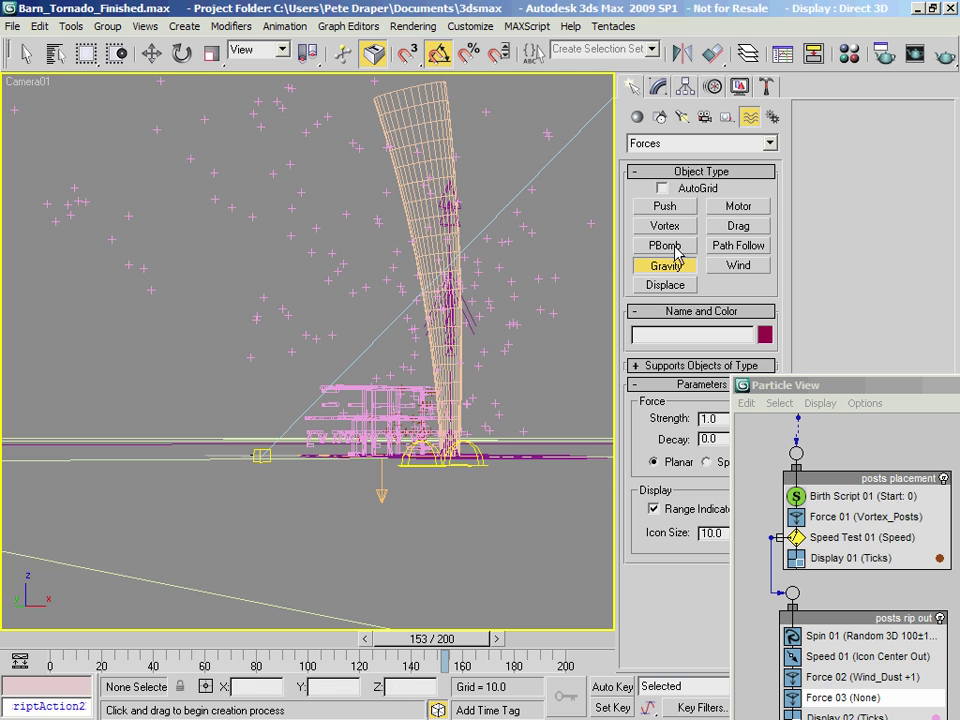
mouse_move(282, 480)
left_mouse_down()
mouse_move(257, 456)
mouse_move(288, 473)
mouse_move(272, 454)
mouse_move(284, 457)
left_mouse_up()
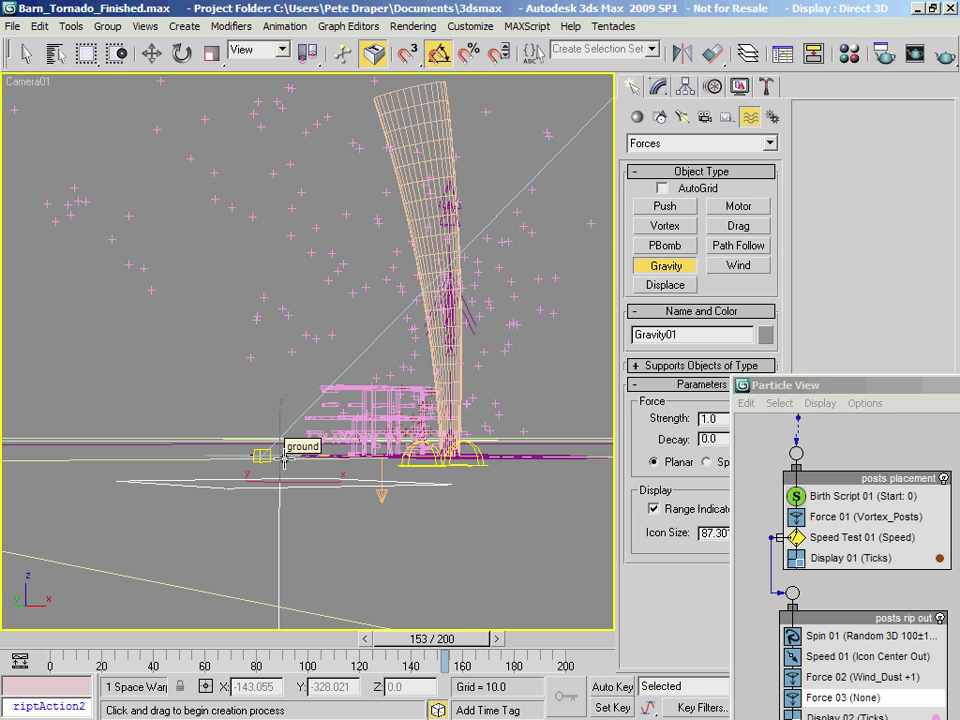
Assign the Gravity01 space warp to the Force 03 operator.
left_click_drag(877, 386, 266, 90)
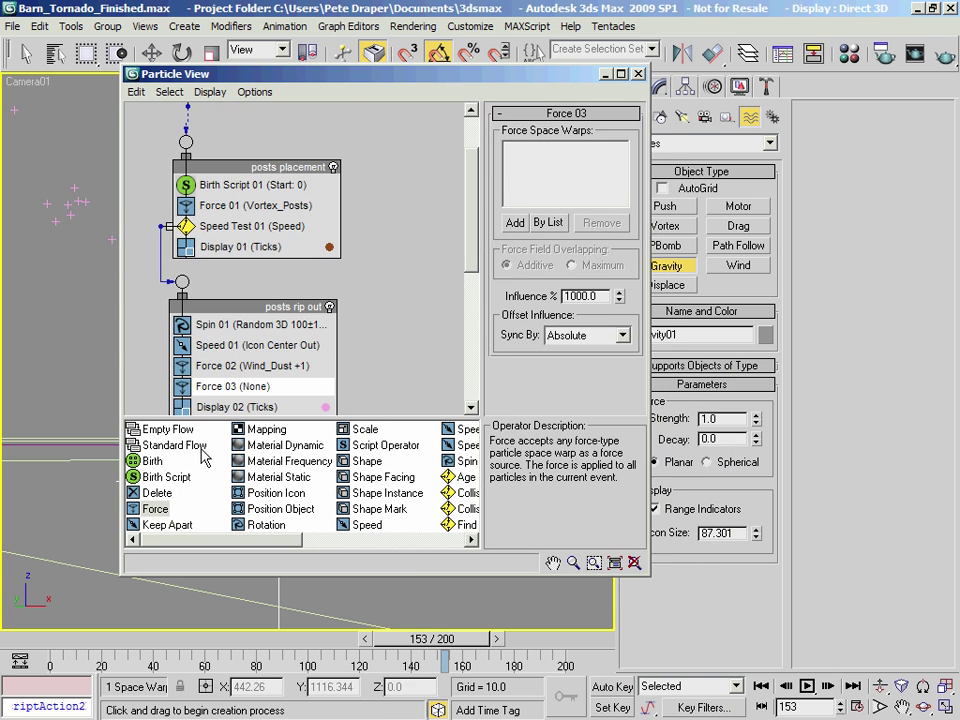
left_click(548, 222)
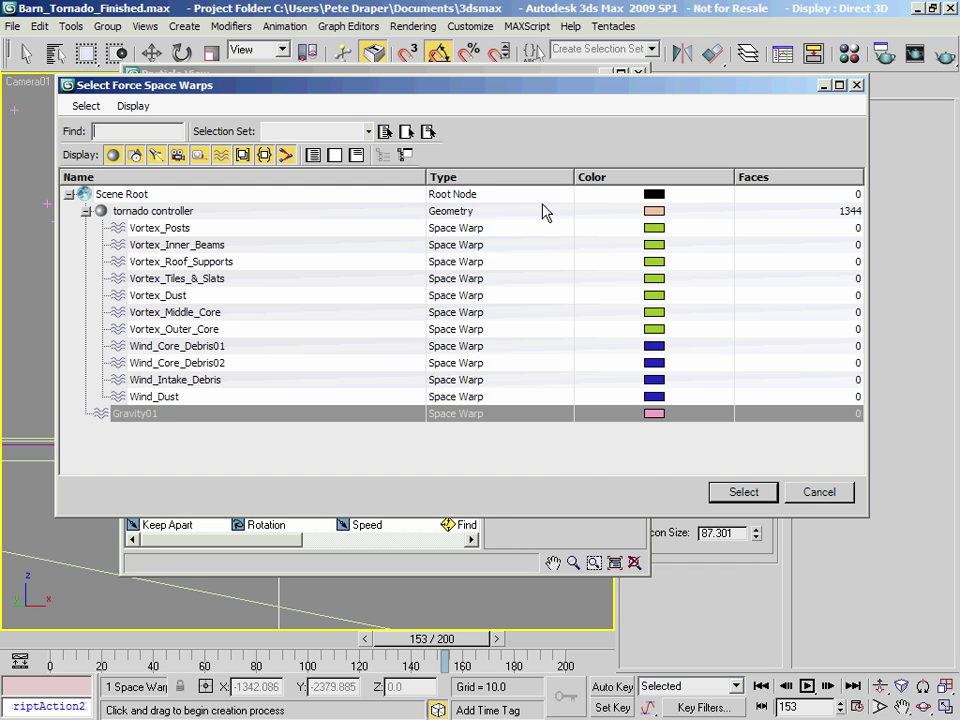
left_click(744, 492)
Scrub the animation to frame 171, return to frame 0 and scrub to frame 65 to review gravity's effect on the particles.
left_click_drag(500, 79, 855, 31)
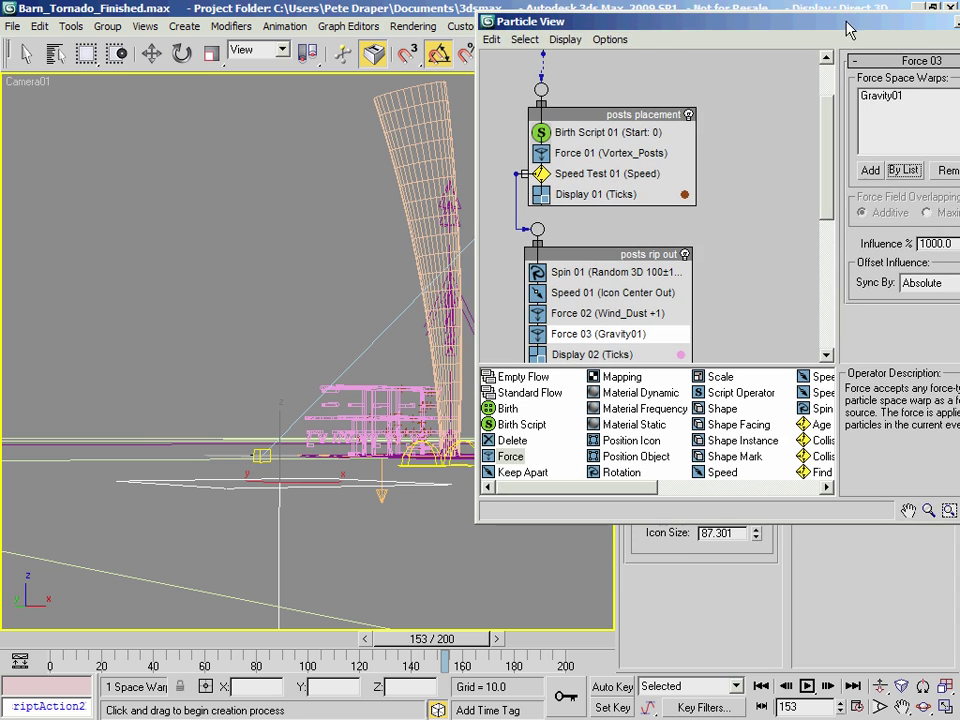
left_click(51, 641)
left_click_drag(51, 648, 491, 660)
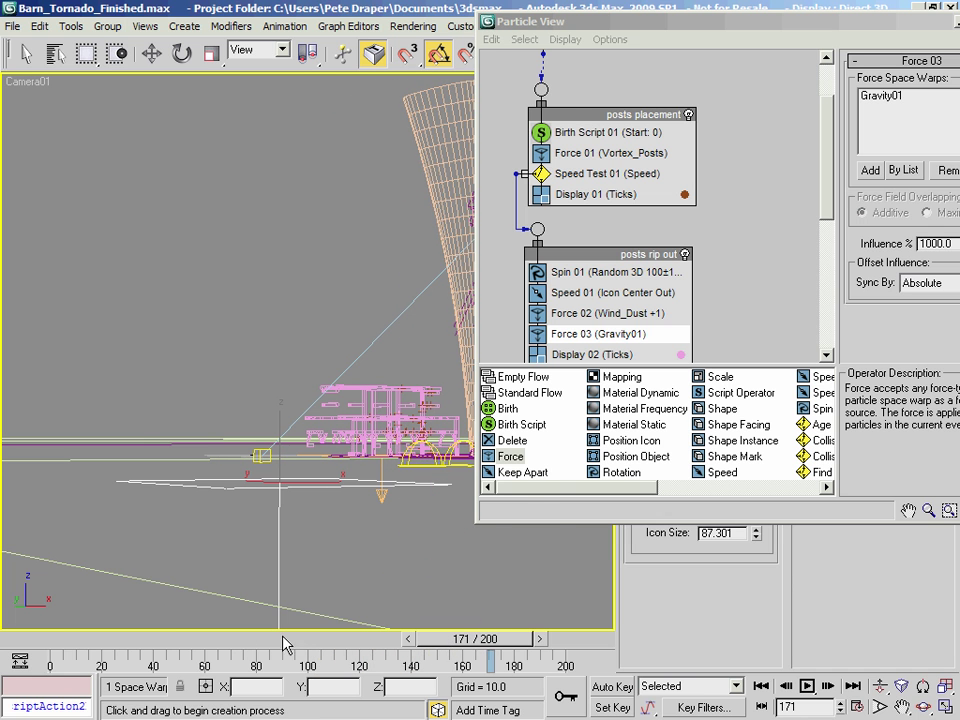
left_click(48, 640)
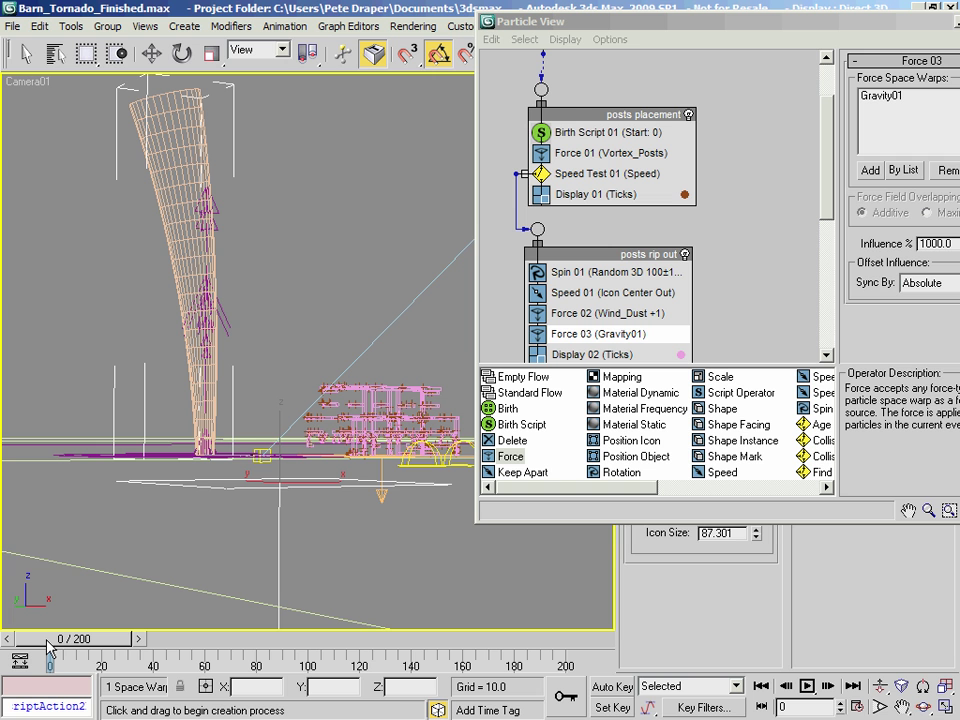
left_click_drag(804, 28, 740, 33)
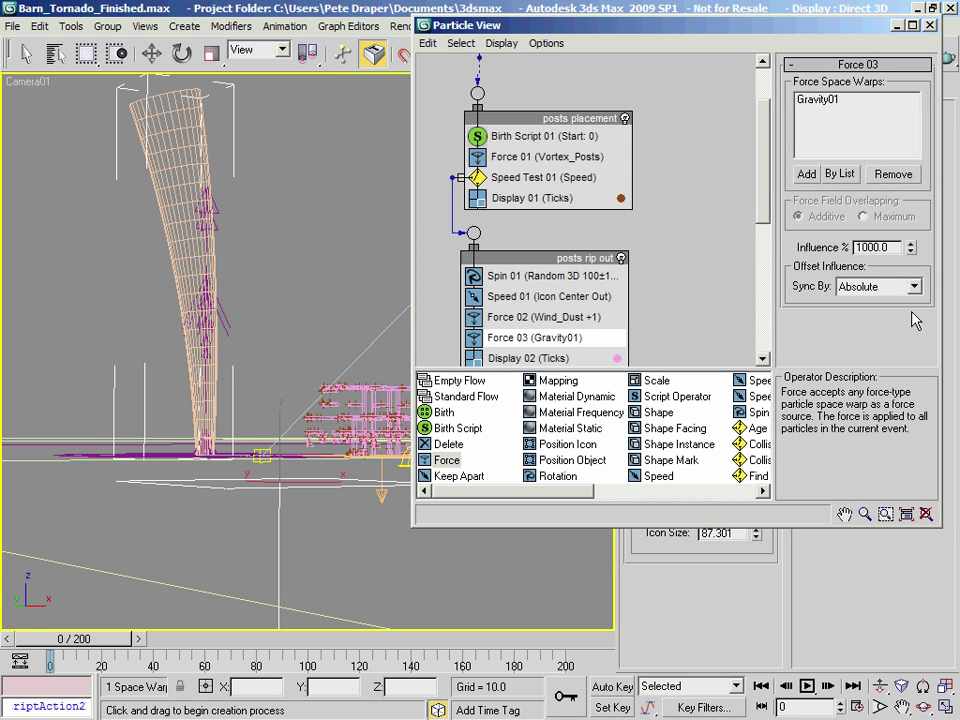
left_click(97, 646)
left_click_drag(97, 646, 309, 641)
key("Home")
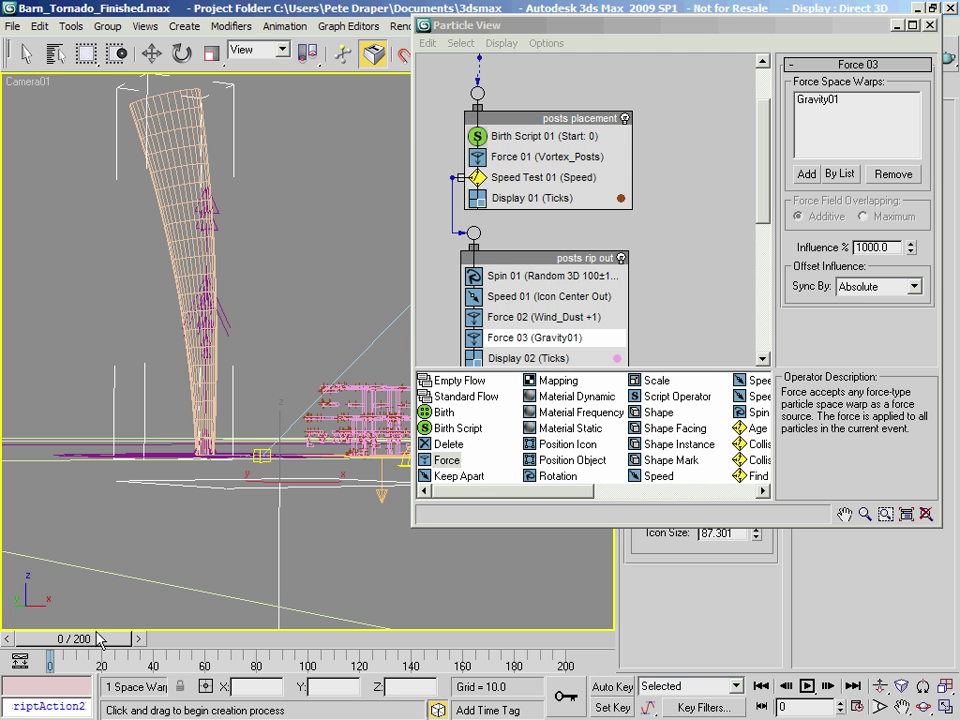
left_click_drag(100, 645, 249, 643)
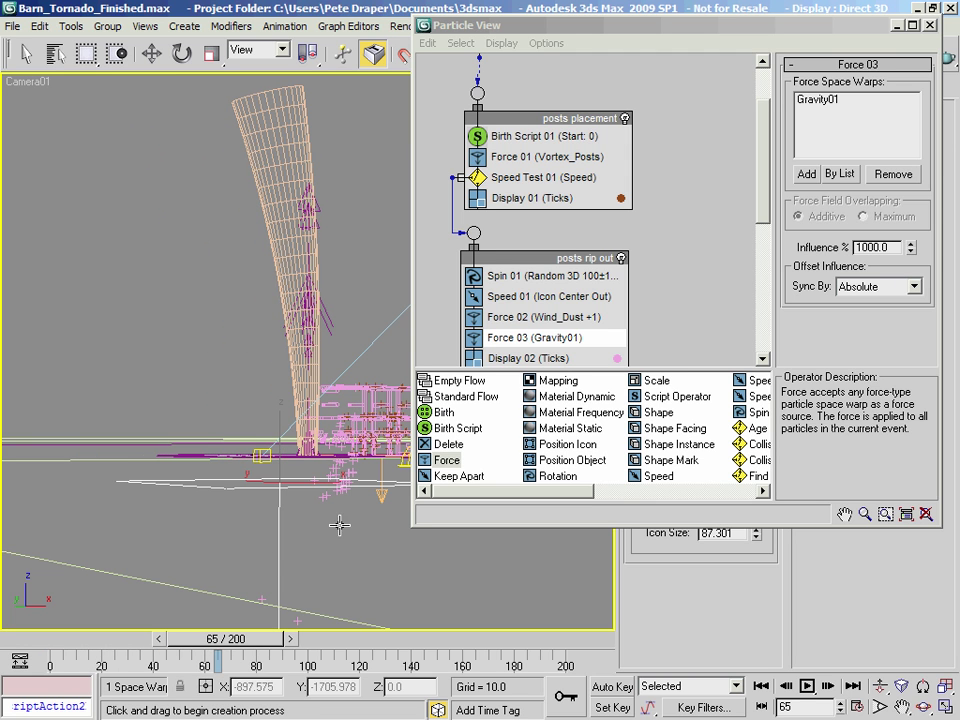
Try an Influence of 100% on the Force 03 gravity operator, and settle on 70%.
double_click(876, 248)
type("100")
key("Return")
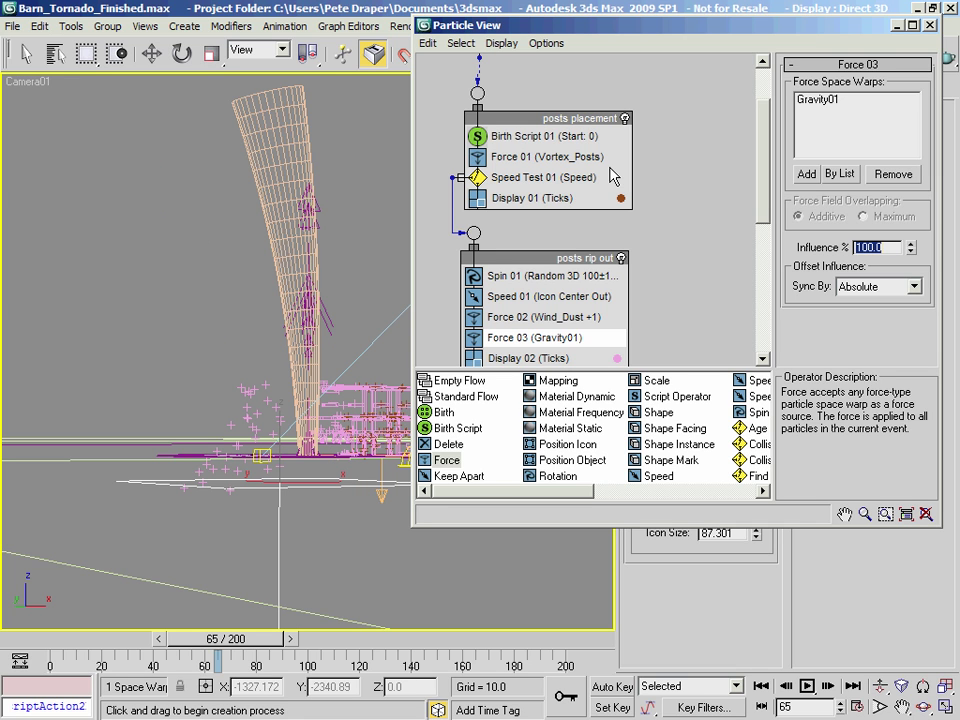
type("70")
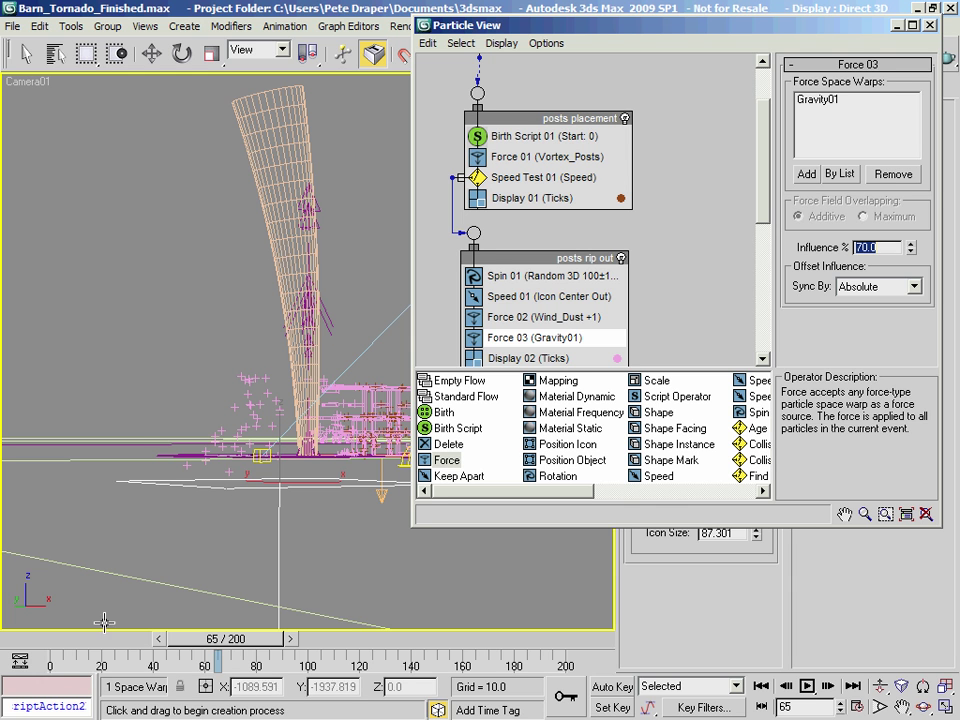
Scrub the animation to frames 127 and 159 to review the particles' motion under the weaker gravity.
left_click_drag(56, 640, 378, 668)
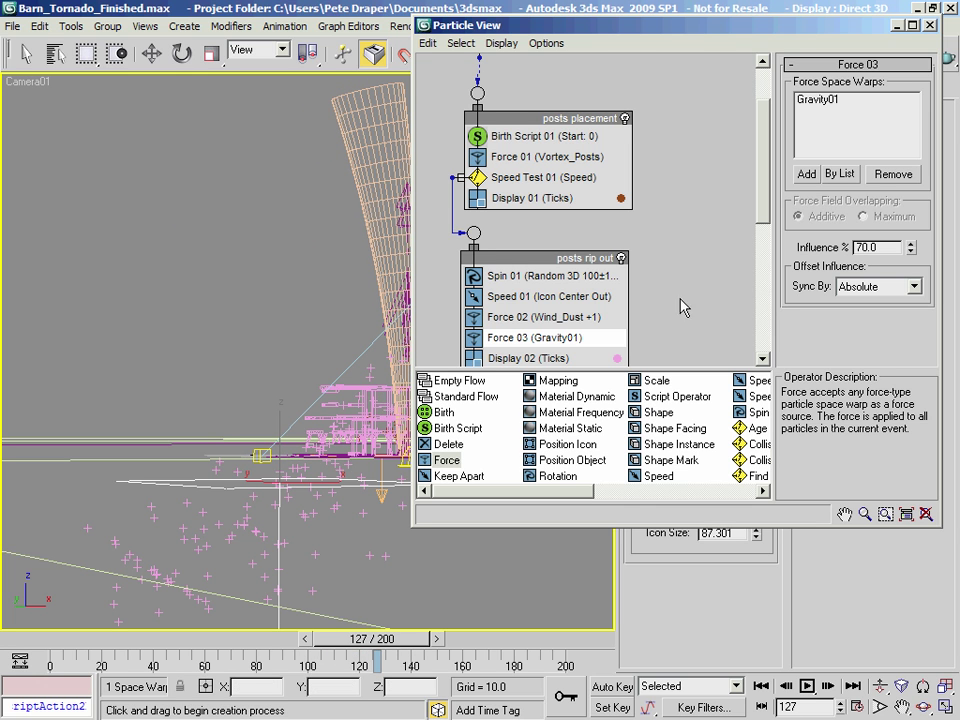
scroll(703, 242, "down", 2)
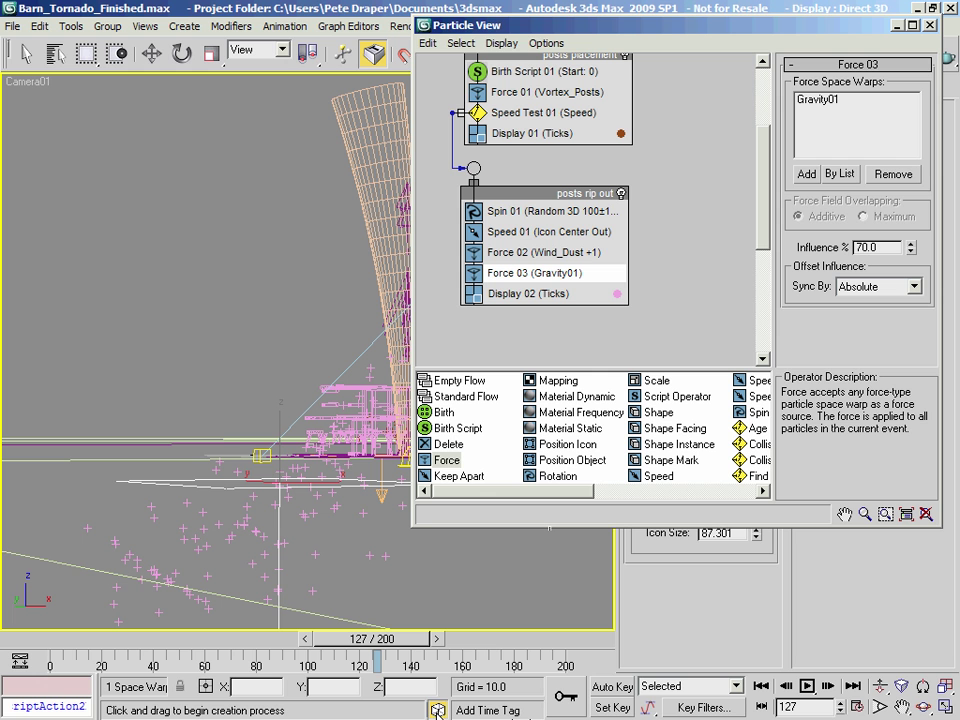
left_click(70, 645)
left_click_drag(70, 645, 566, 670)
left_click_drag(60, 645, 440, 679)
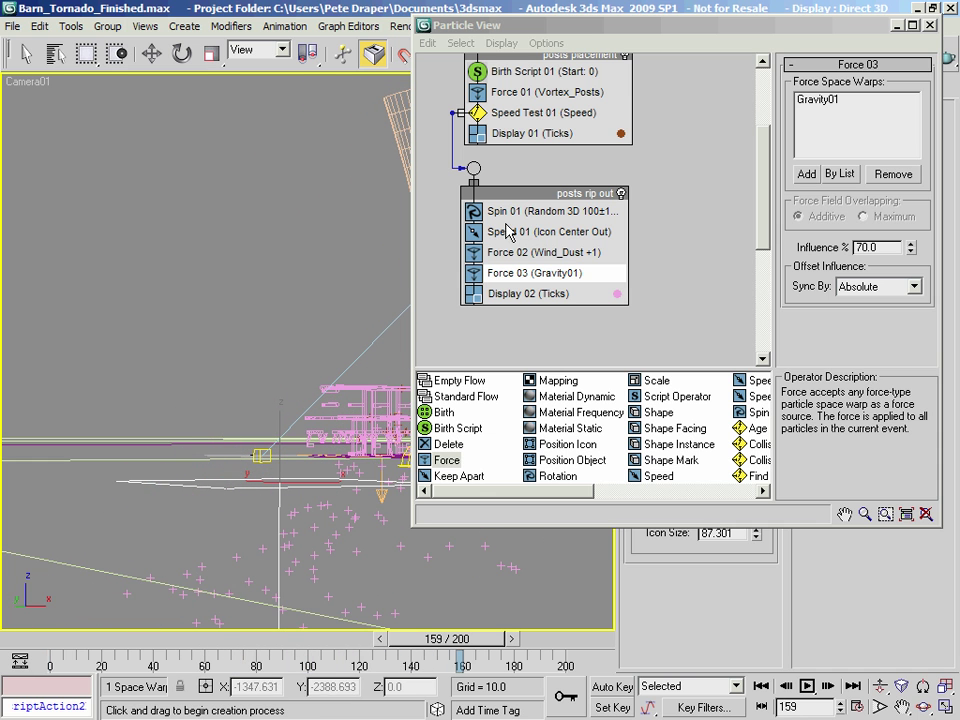
Inspect the Spin 01 settings, return to frame 0 and scrub to frame 113 to check the particles' fall relative to the ground.
left_click(470, 212)
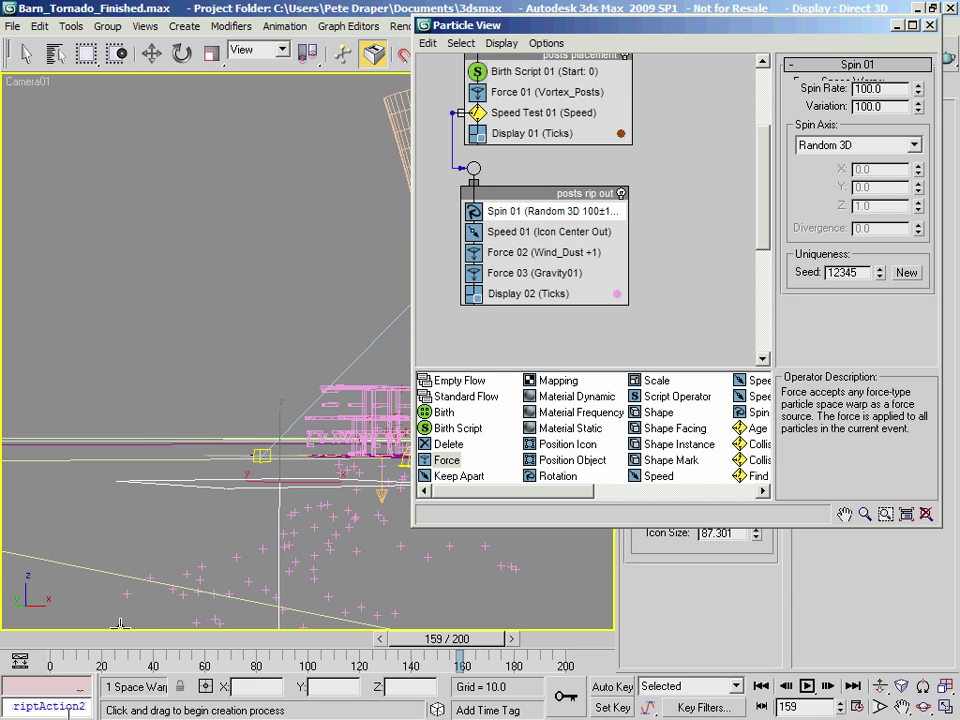
left_click_drag(68, 645, 518, 617)
right_click(518, 617)
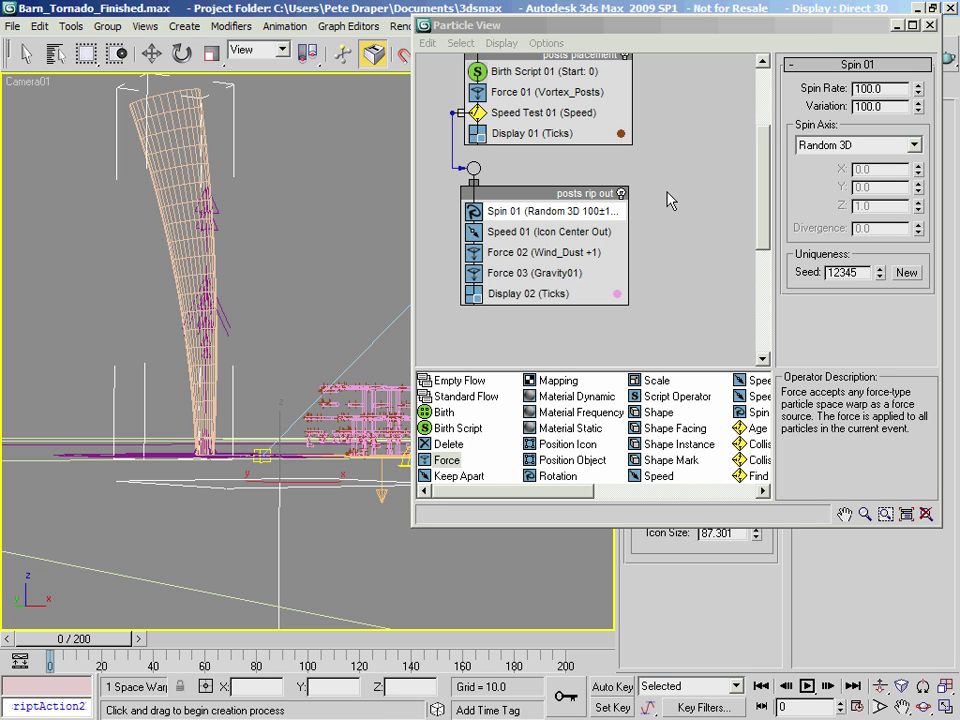
middle_click_drag(606, 326, 629, 264)
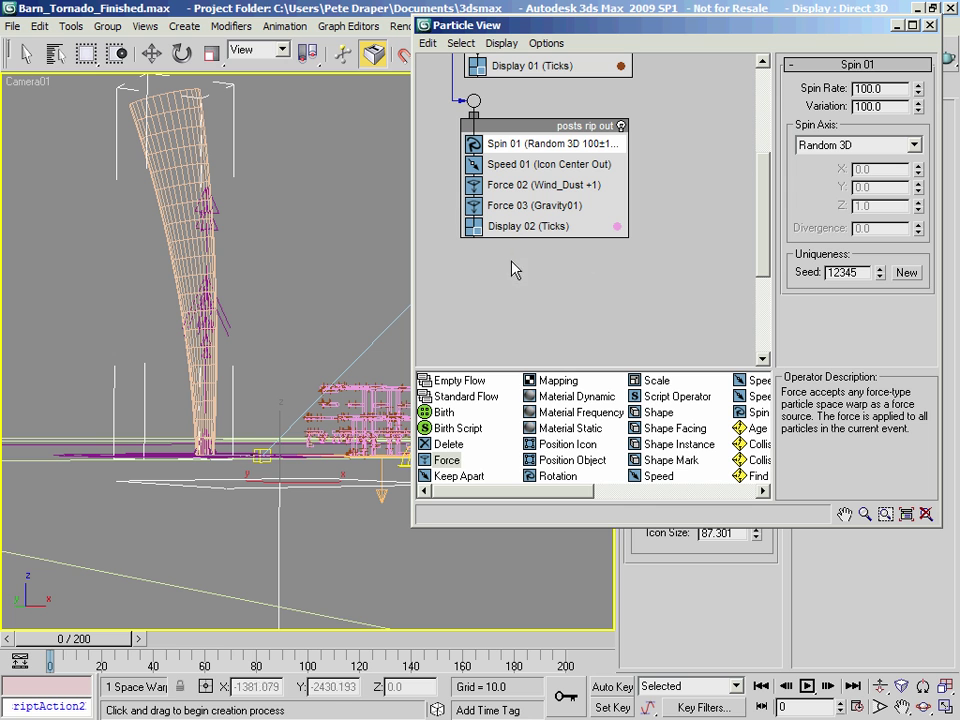
middle_click_drag(520, 274, 520, 265)
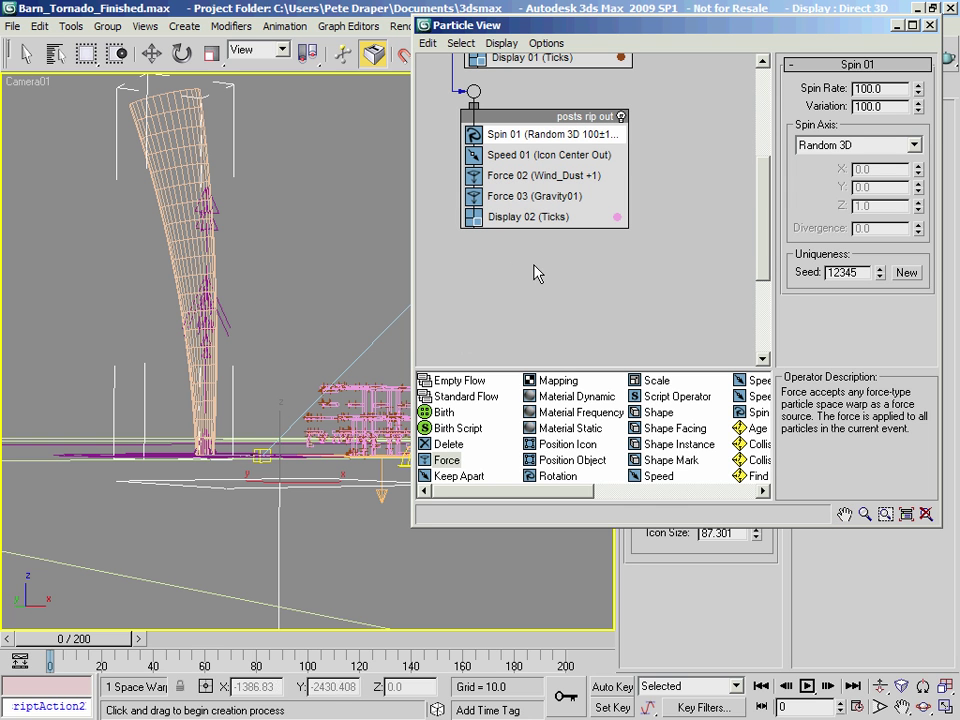
left_click_drag(86, 639, 346, 655)
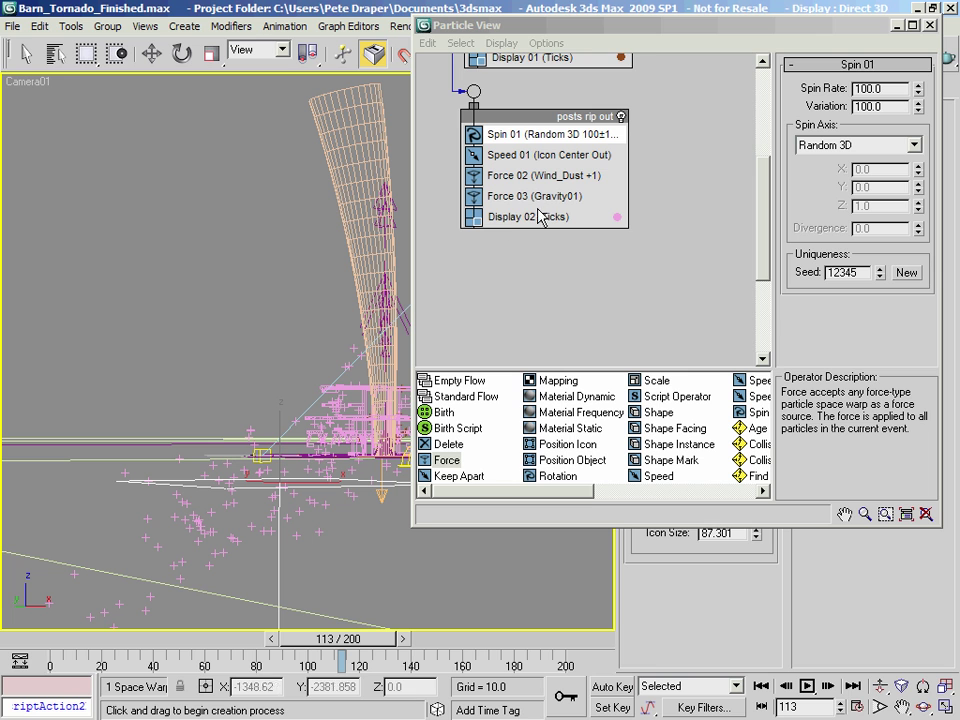
Add a Collision test between Force 03 and Display 02 in the posts rip out event, with Deflector01 as its deflector.
middle_click_drag(605, 307, 610, 252)
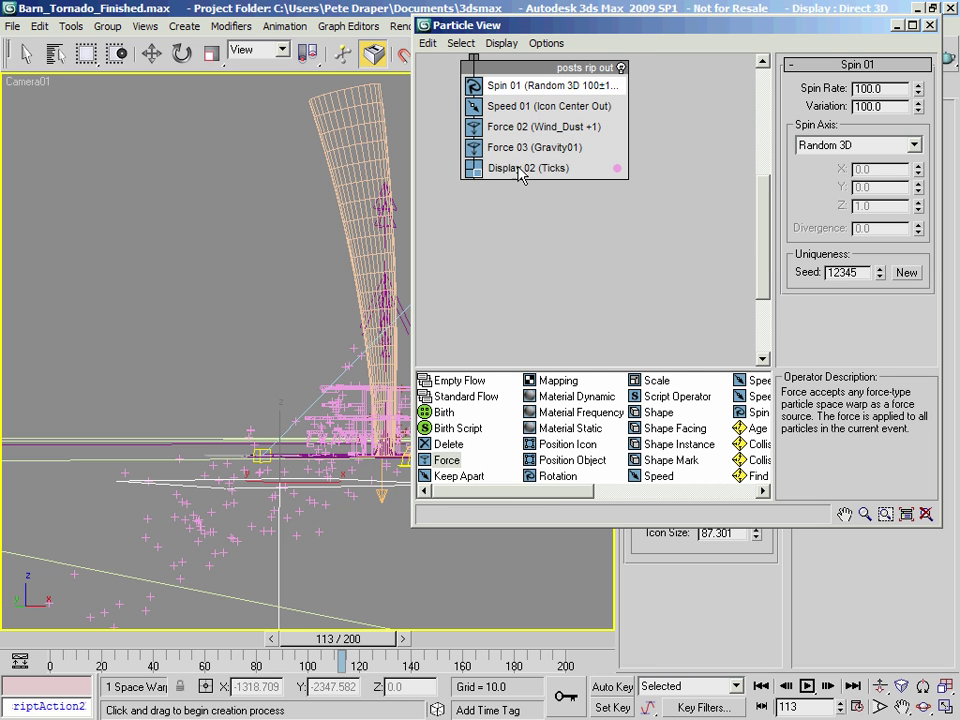
left_click_drag(562, 505, 690, 499)
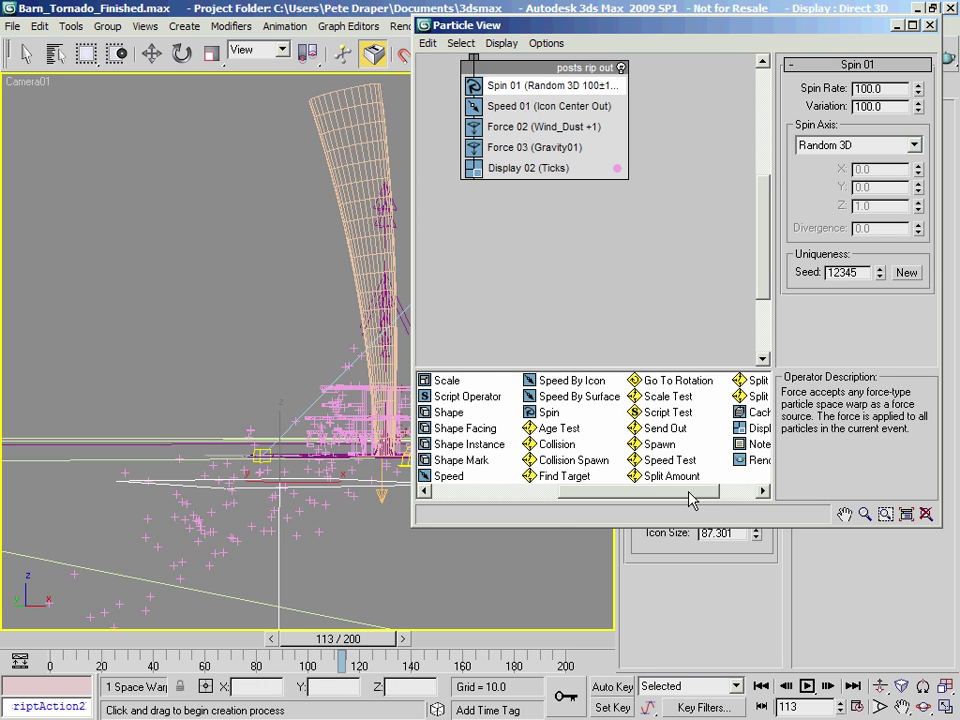
left_click_drag(557, 452, 540, 172)
left_click(540, 170)
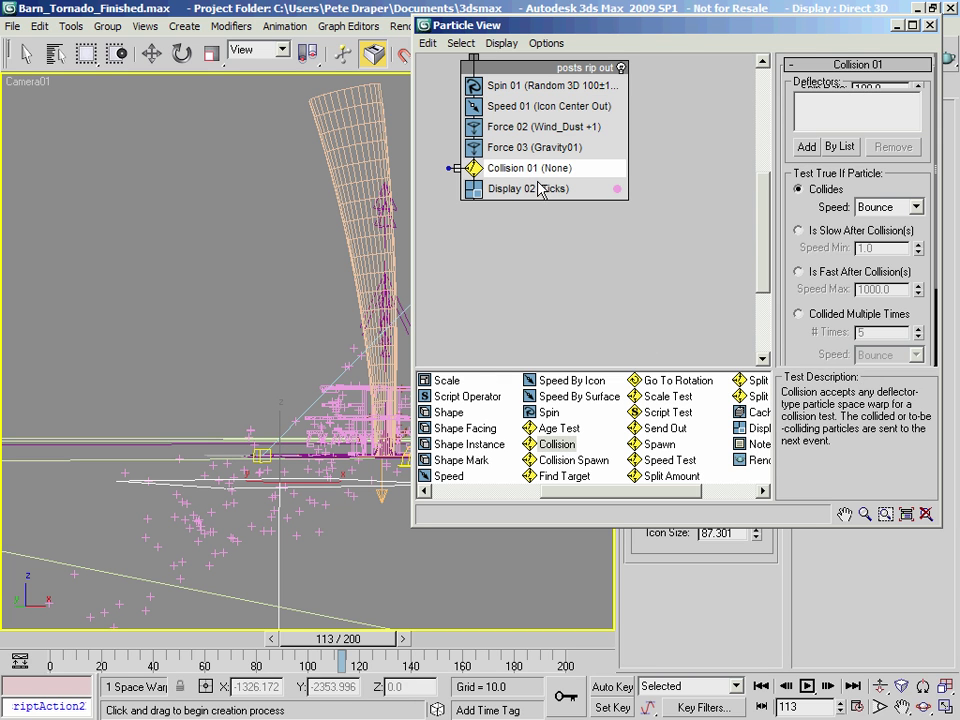
left_click(845, 150)
left_click(220, 212)
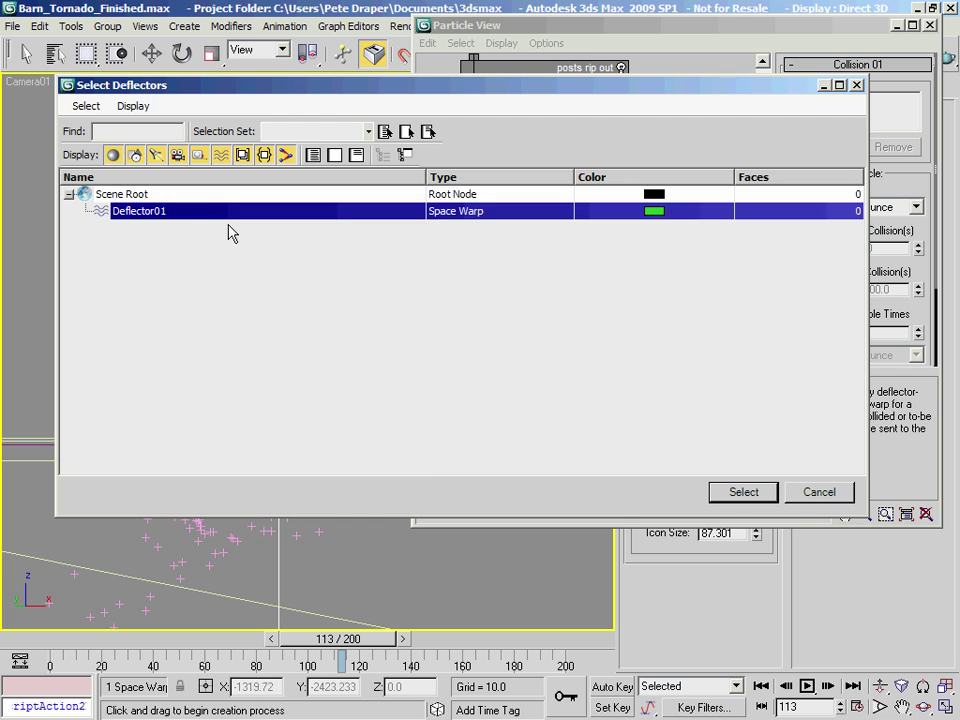
left_click(743, 492)
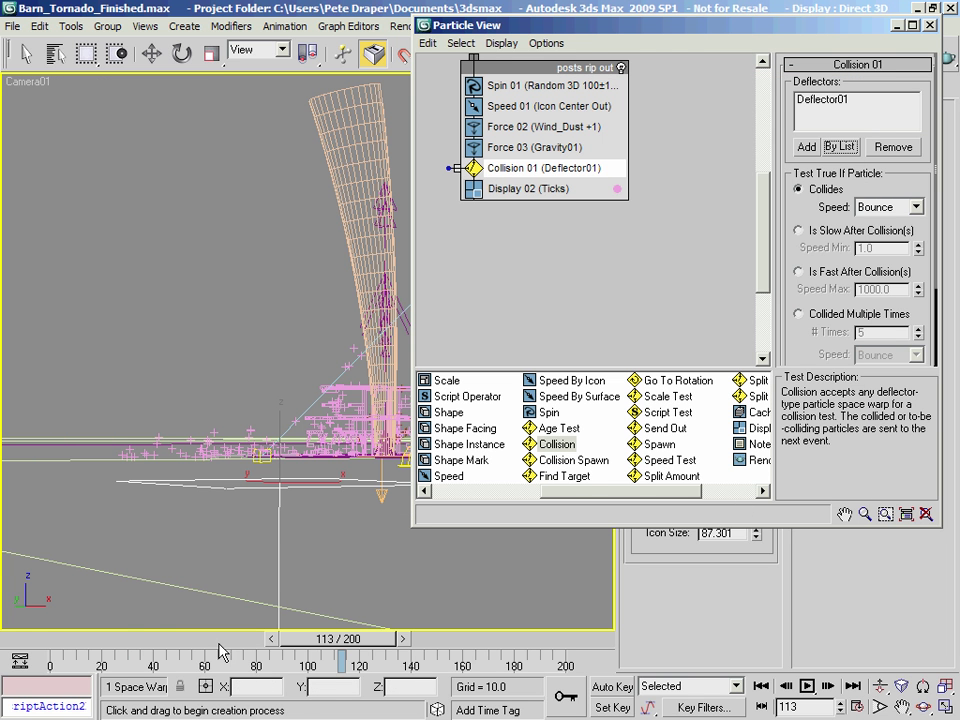
Scrub the animation repeatedly through to frame 200, pausing near frames 105 and 106, to examine the particles' ground collisions, and return to frame 0.
left_click_drag(46, 646, 530, 665)
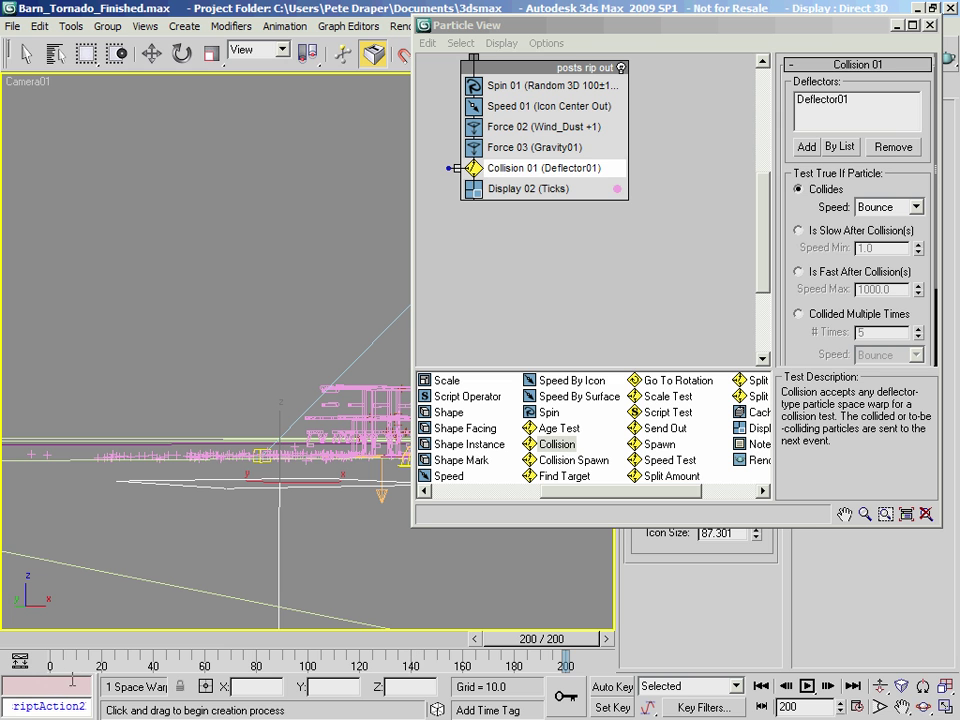
left_click_drag(57, 637, 562, 668)
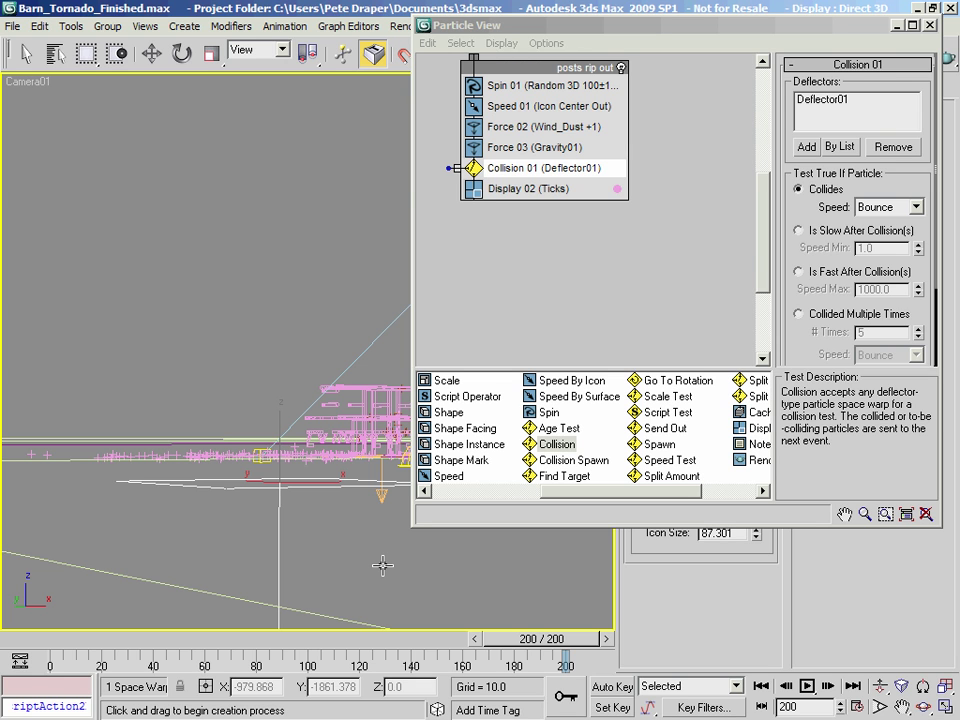
left_click_drag(489, 27, 487, 35)
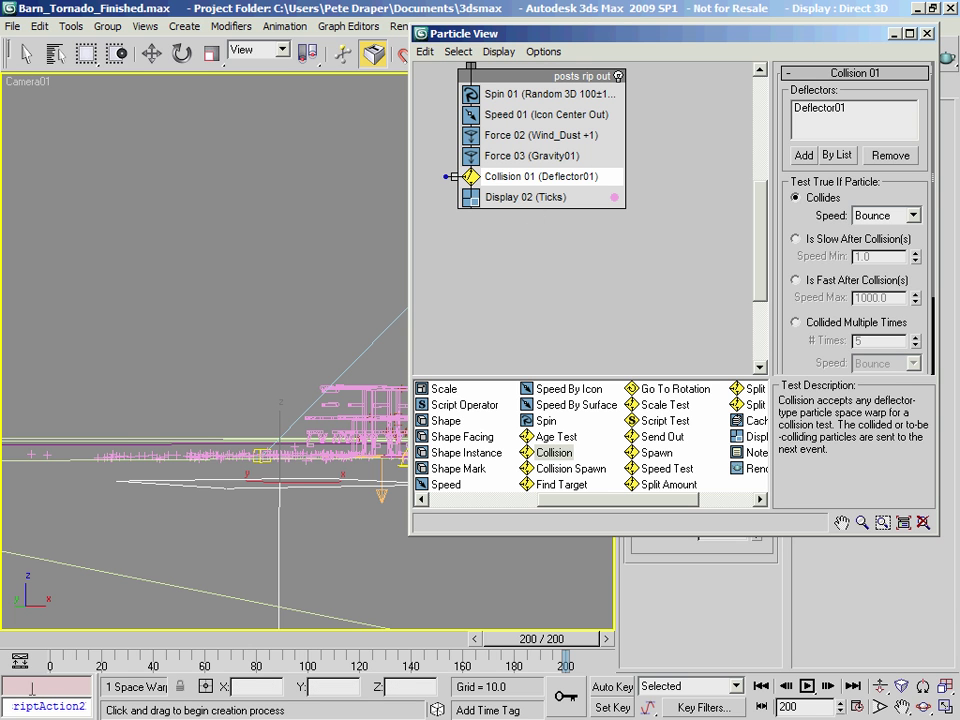
left_click_drag(55, 655, 321, 665)
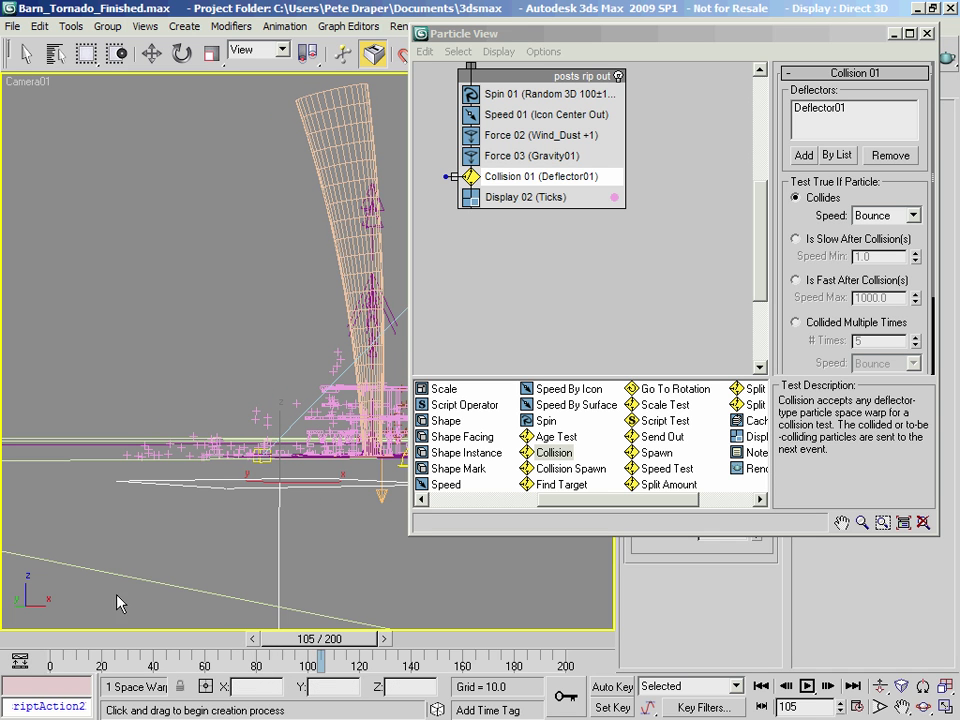
left_click_drag(63, 660, 530, 652)
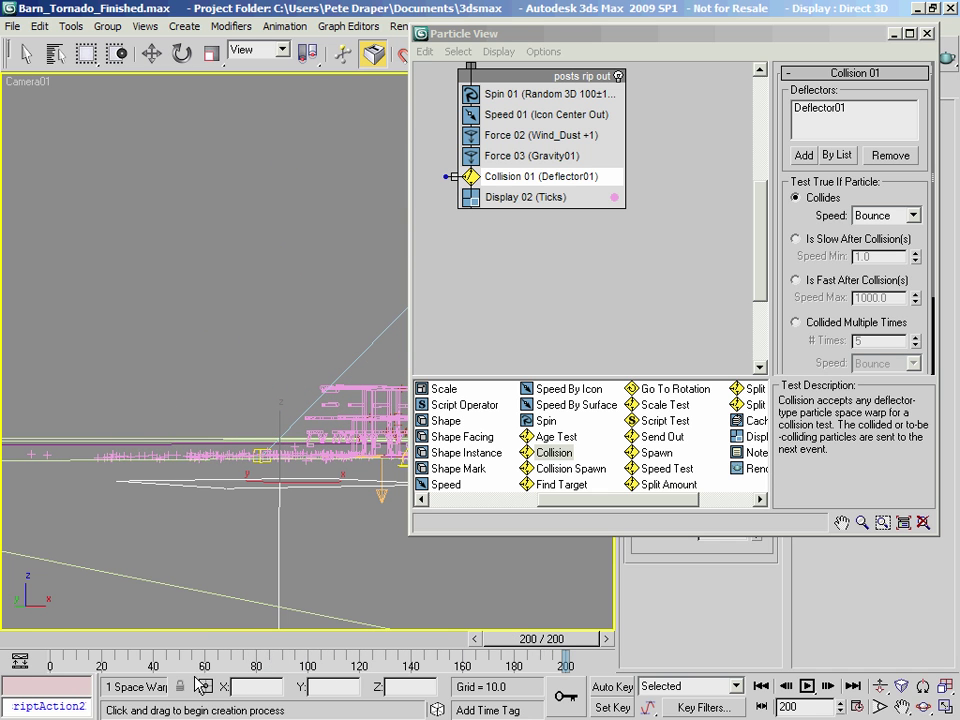
left_click_drag(58, 660, 307, 617)
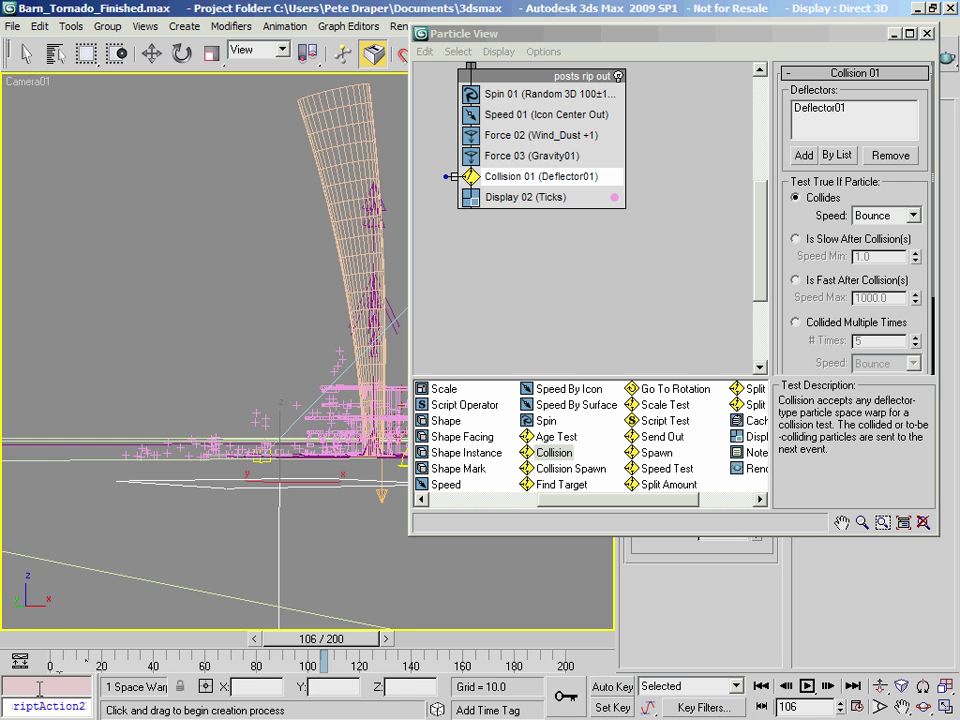
left_click(58, 641)
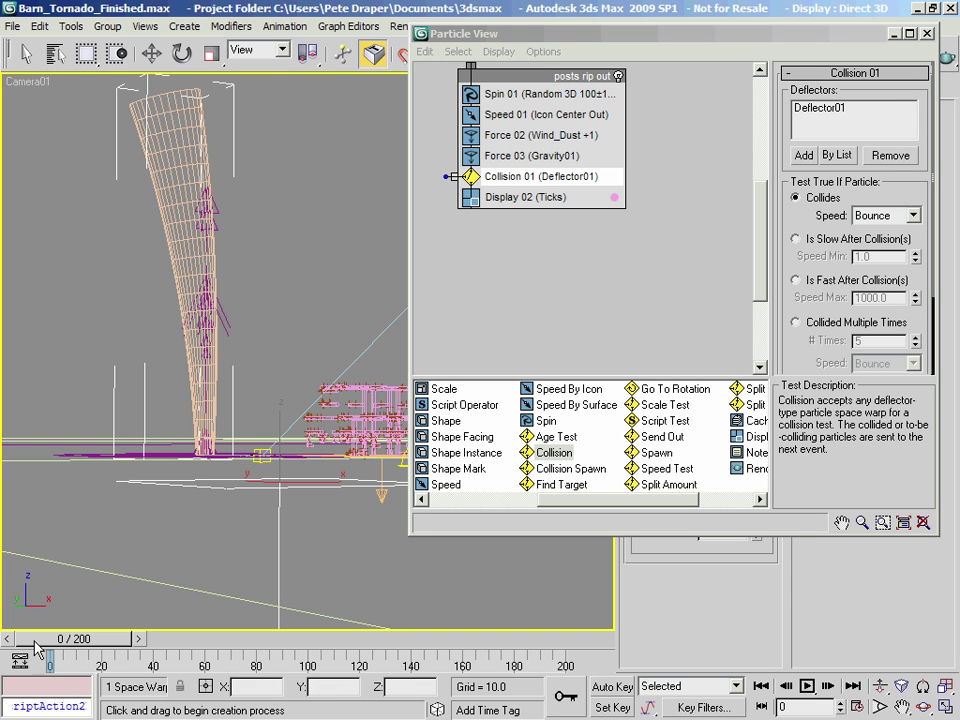
left_click_drag(64, 640, 35, 633)
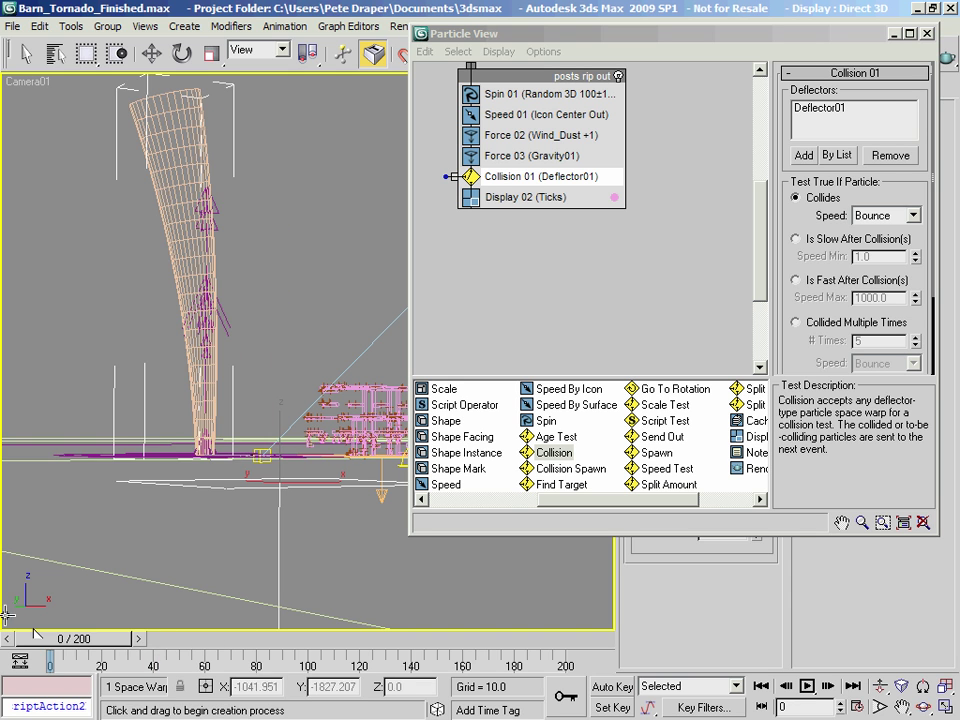
Create a new event from a Split Amount test below the posts rip out event and rename it "posts collision".
middle_click_drag(500, 288, 540, 224)
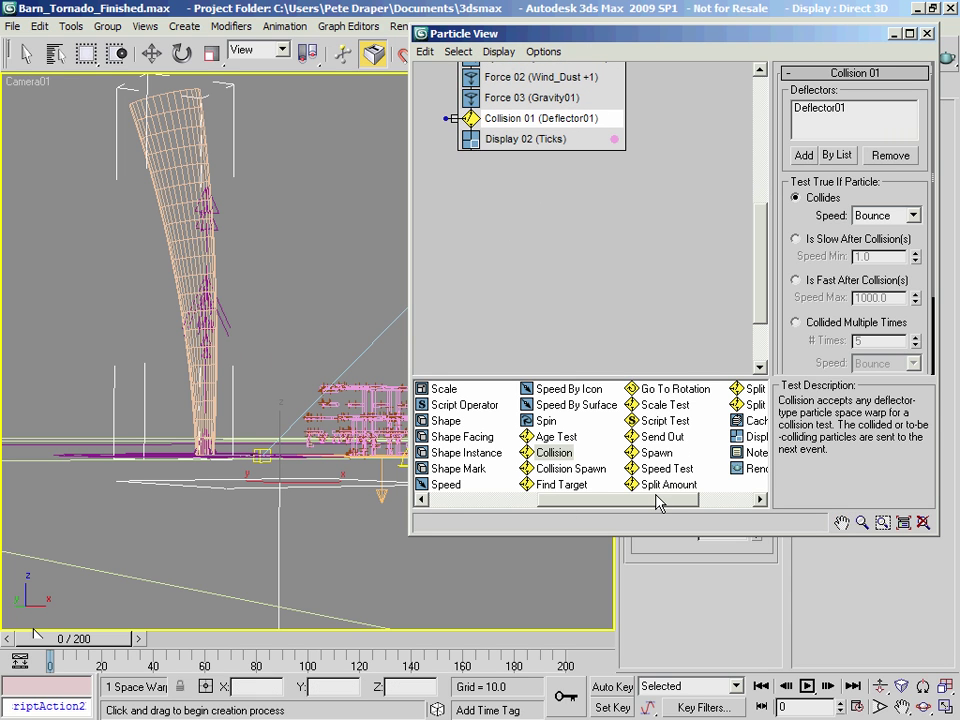
left_click_drag(668, 492, 529, 210)
right_click(529, 210)
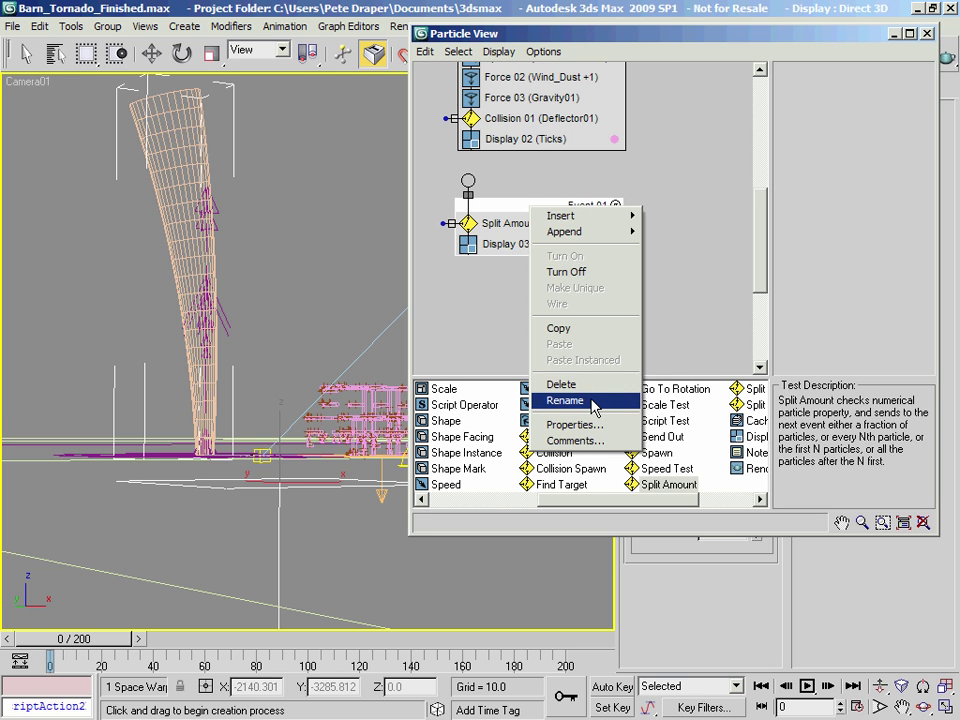
left_click(565, 400)
key("BackSpace")
type("posts")
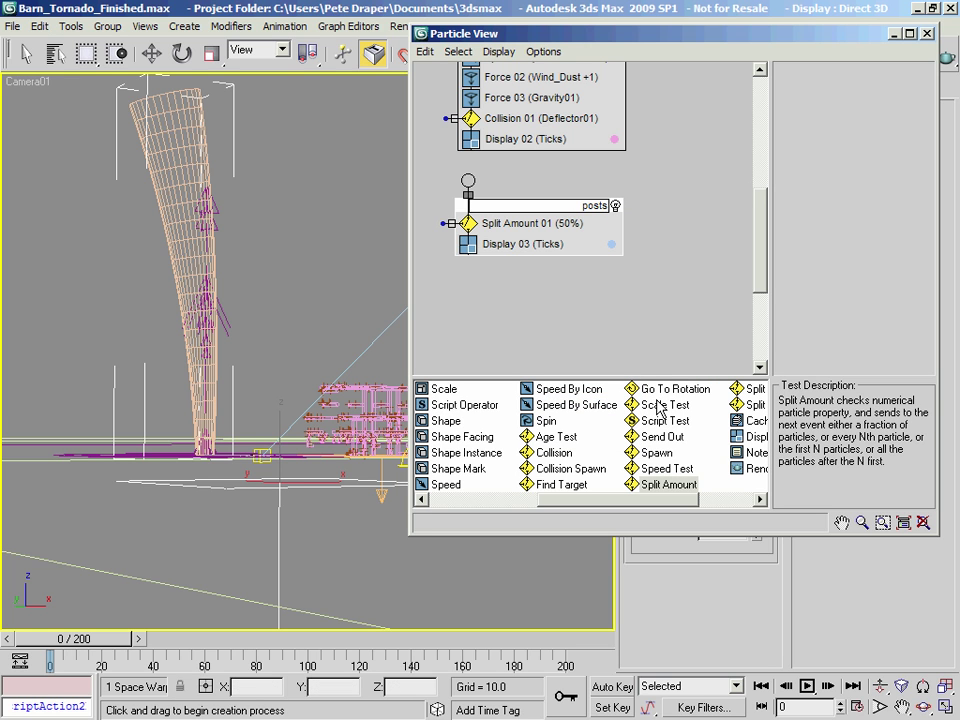
type(" collision")
key("Return")
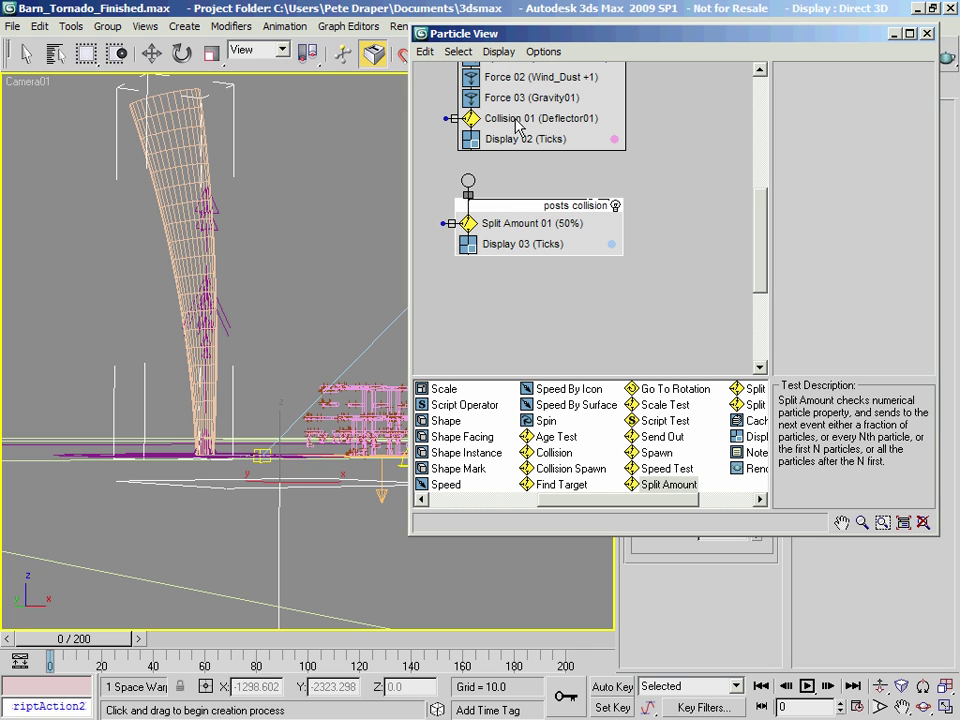
Wire the Collision 01 test's output to the posts collision event and show the Split Amount test's settings.
left_click_drag(455, 118, 468, 181)
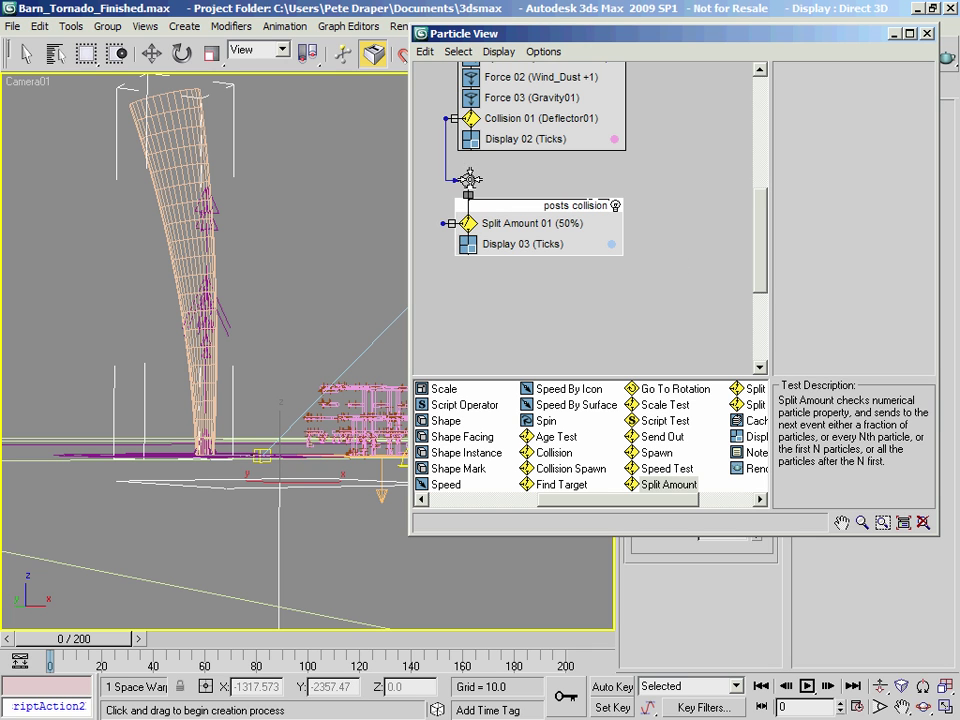
left_click(540, 225)
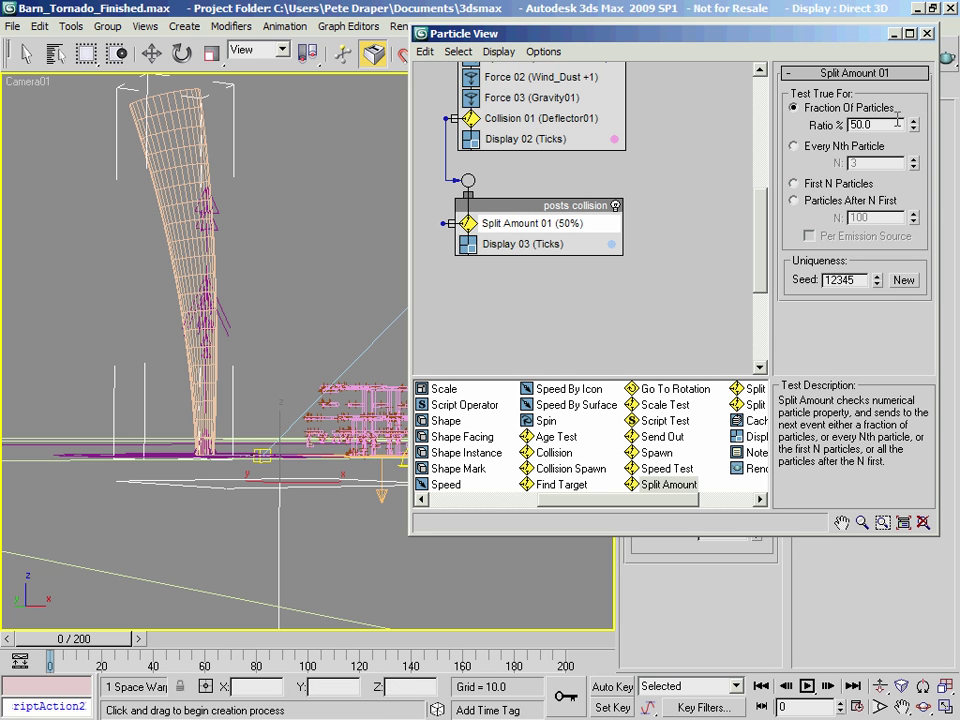
scroll(533, 317, "down", 3)
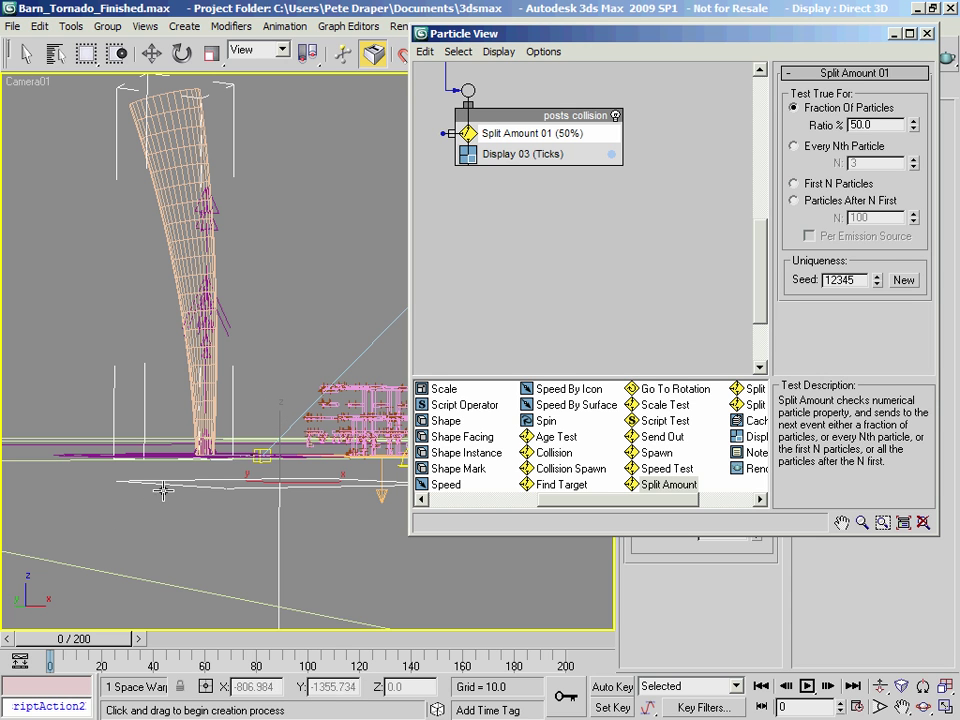
scroll(492, 311, "up", 3)
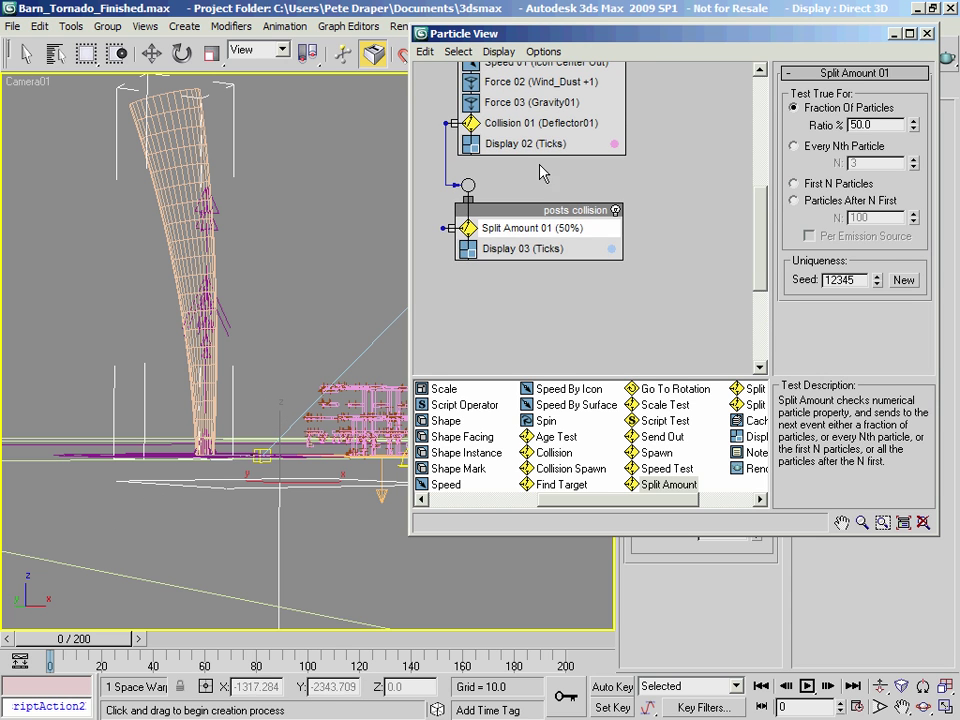
Add a Spin operator below Split Amount in posts collision with spin rate 150 and variation 150, and widen the event.
middle_click_drag(550, 298, 554, 258)
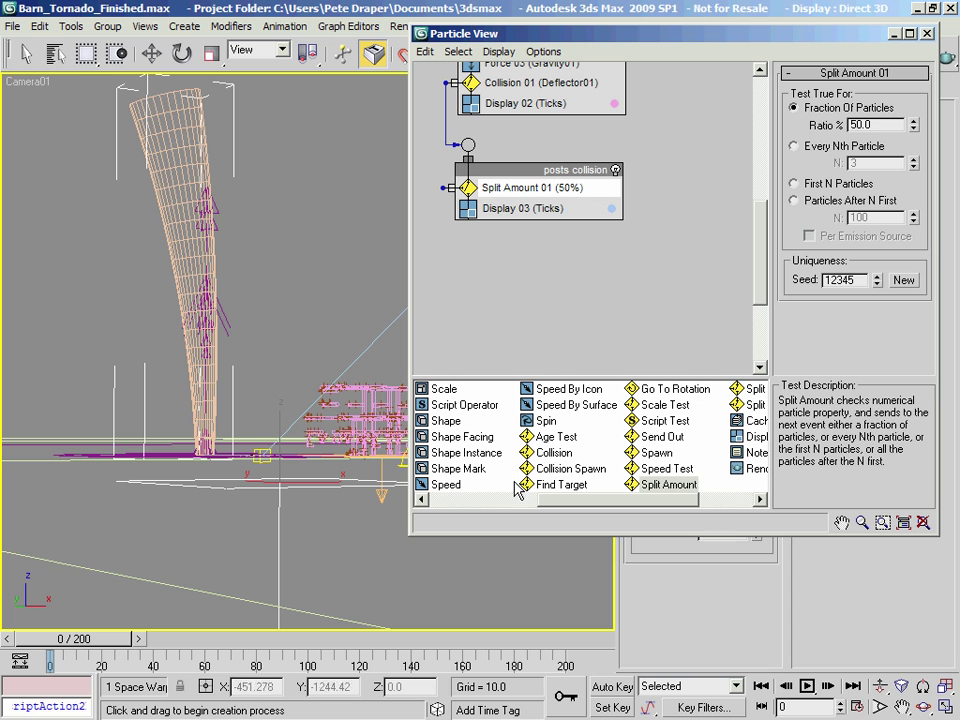
left_click_drag(545, 421, 537, 210)
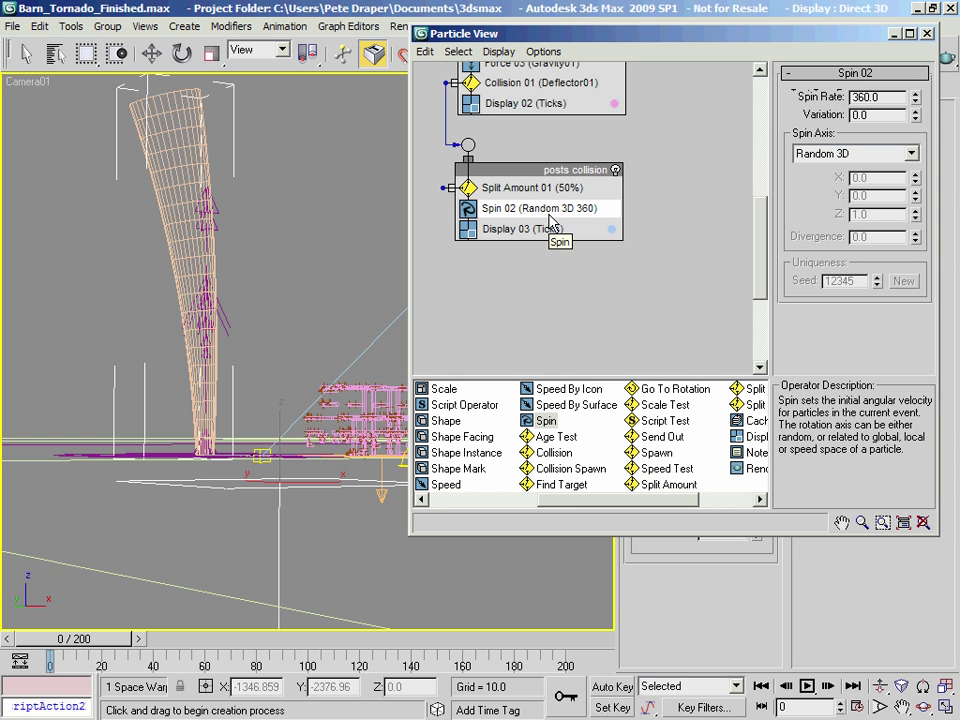
double_click(888, 97)
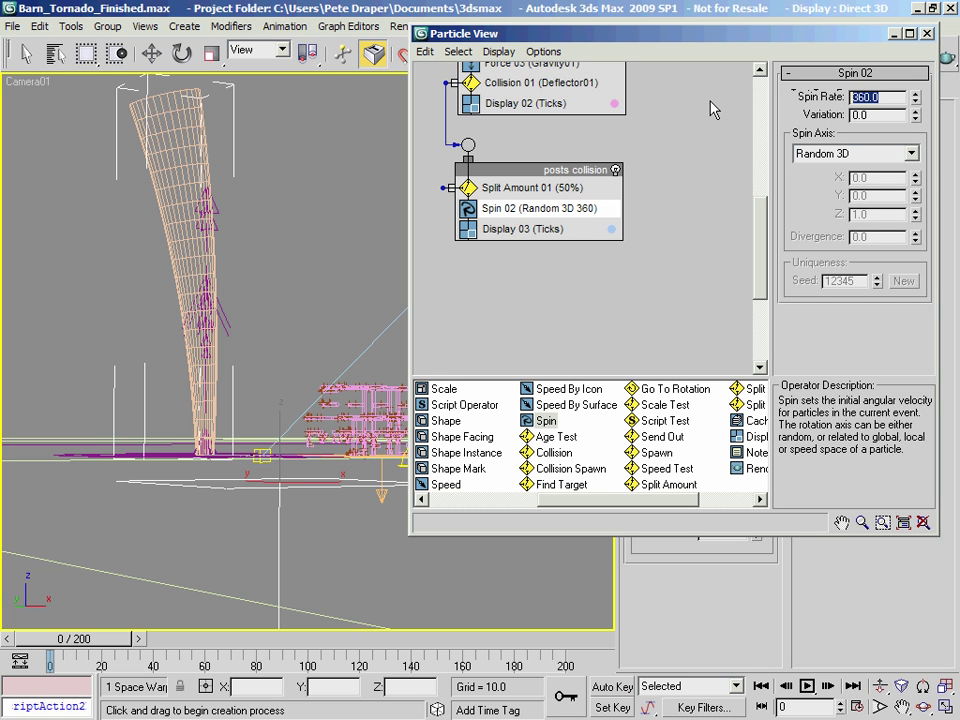
type("150")
key("Tab")
type("150")
key("Return")
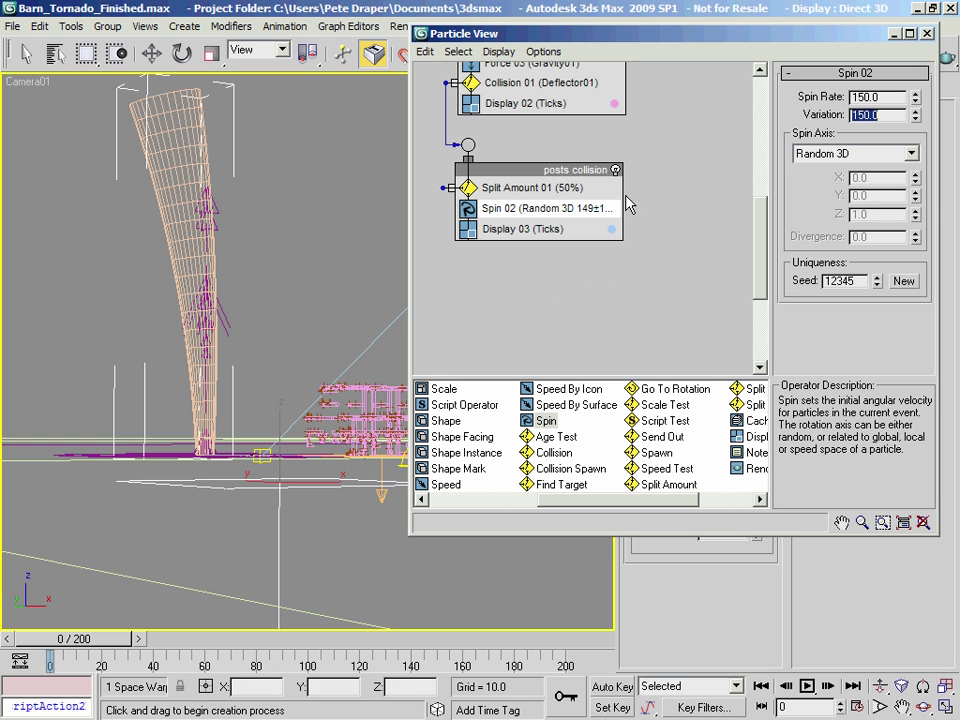
left_click_drag(620, 196, 646, 197)
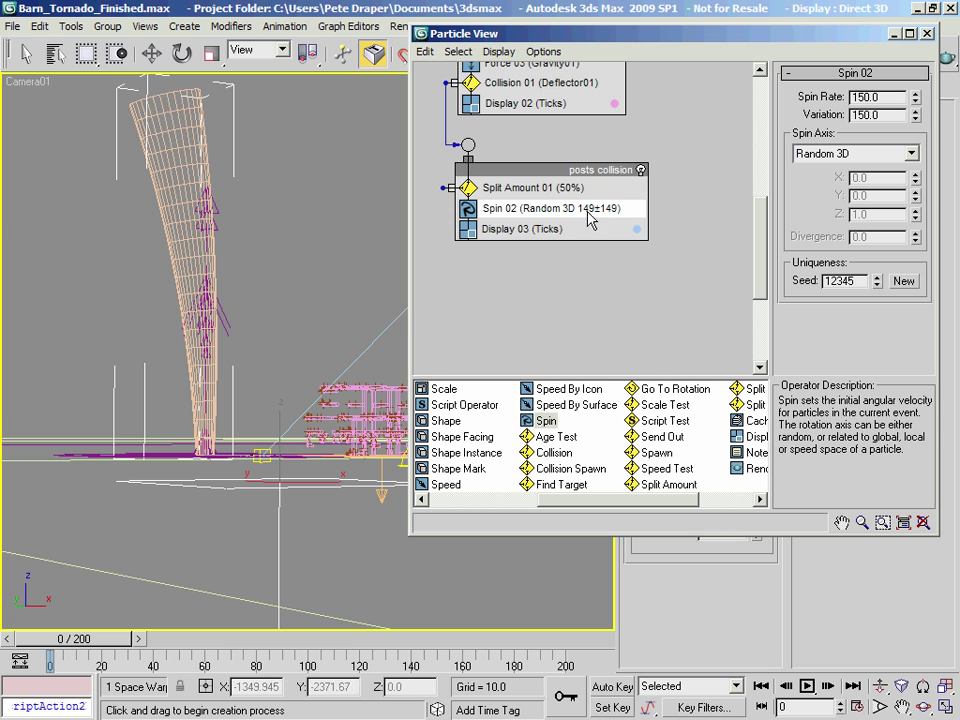
key("Tab")
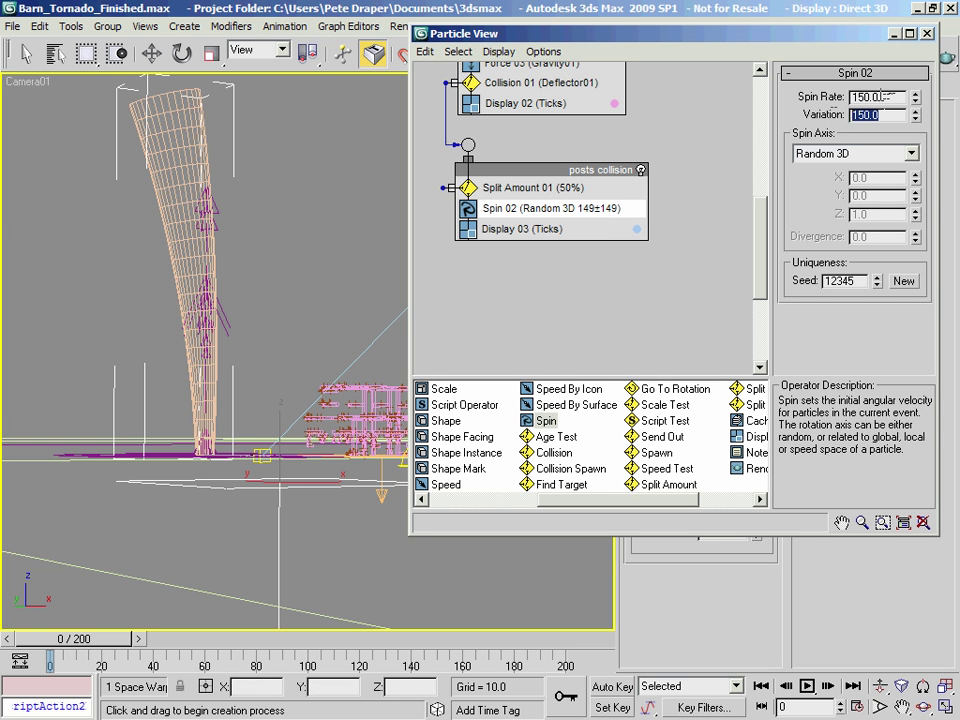
key("shift+Tab")
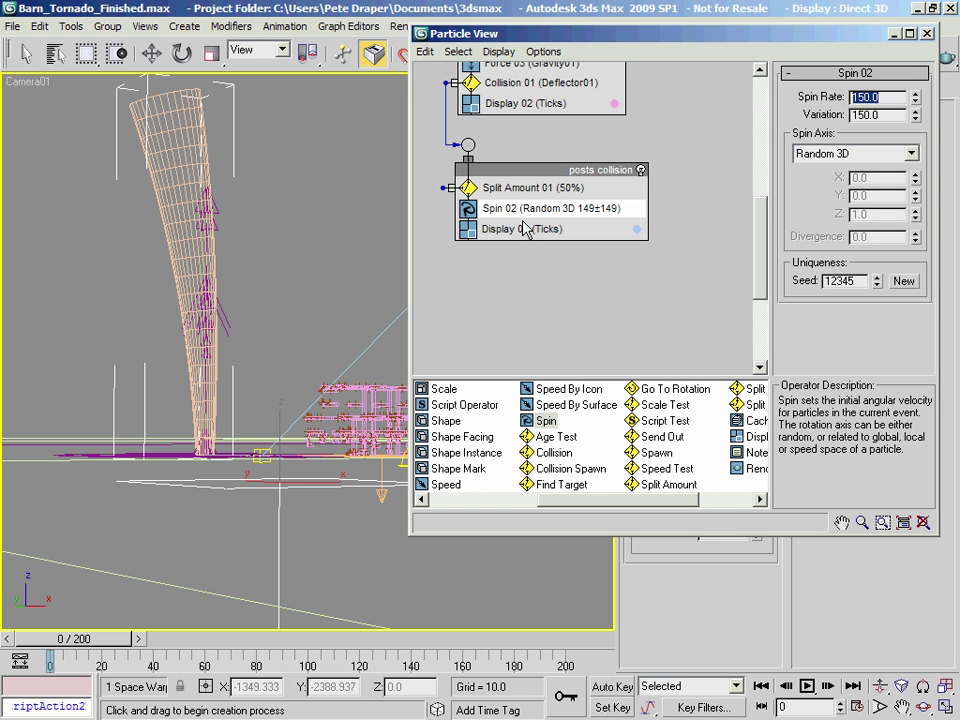
Copy the Vortex_Posts force from the posts placement event and paste it as an instance below Spin 02 in posts collision.
scroll(670, 150, "up", 5)
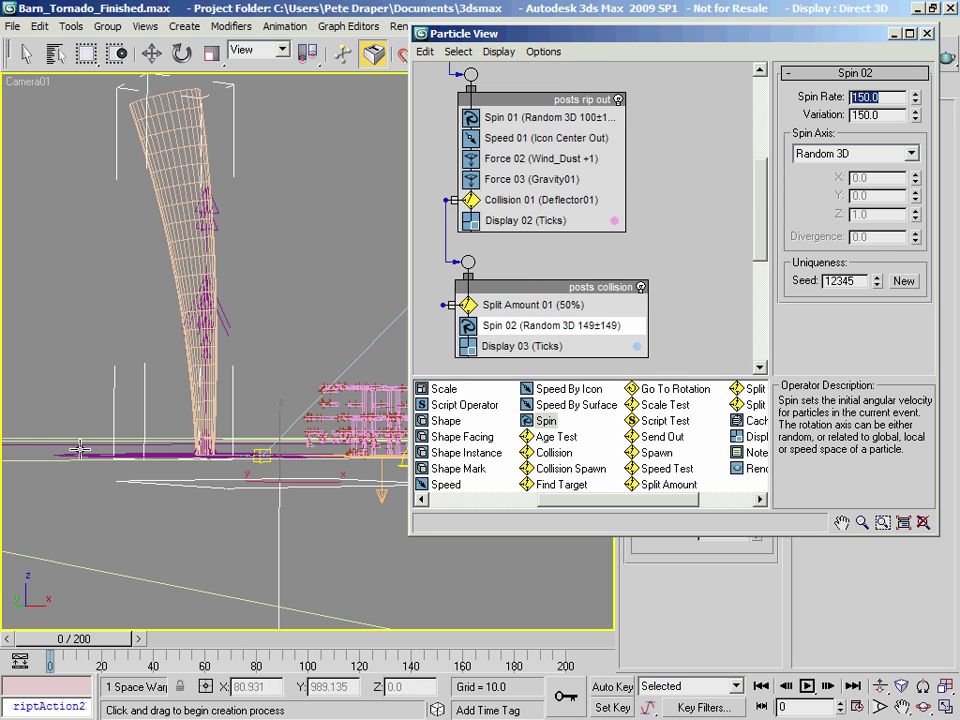
middle_click_drag(660, 199, 674, 332)
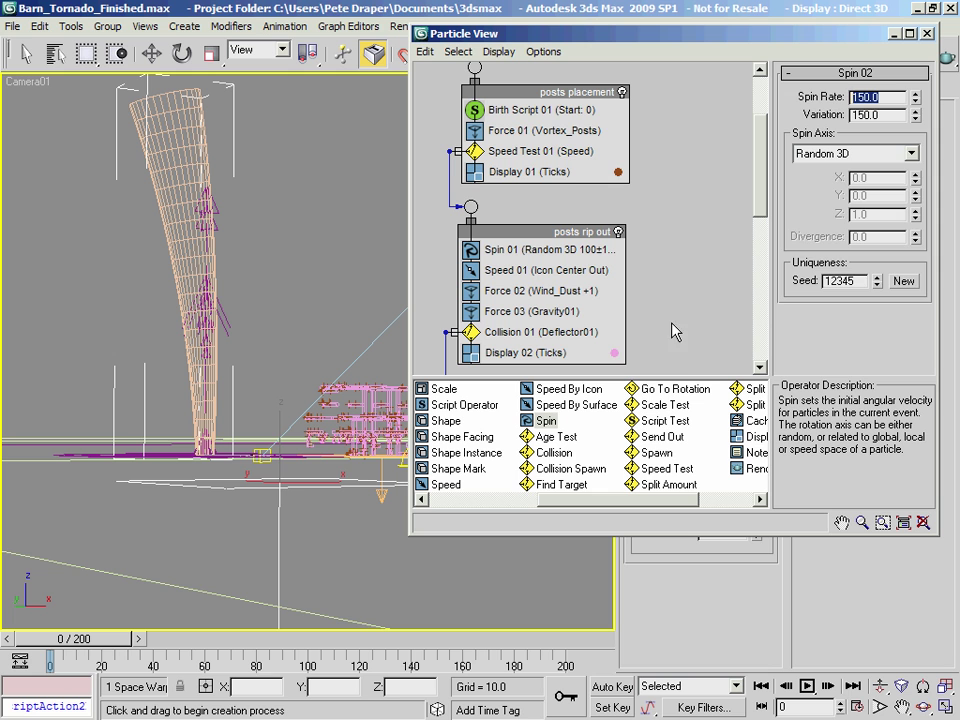
left_click(516, 131)
right_click(519, 133)
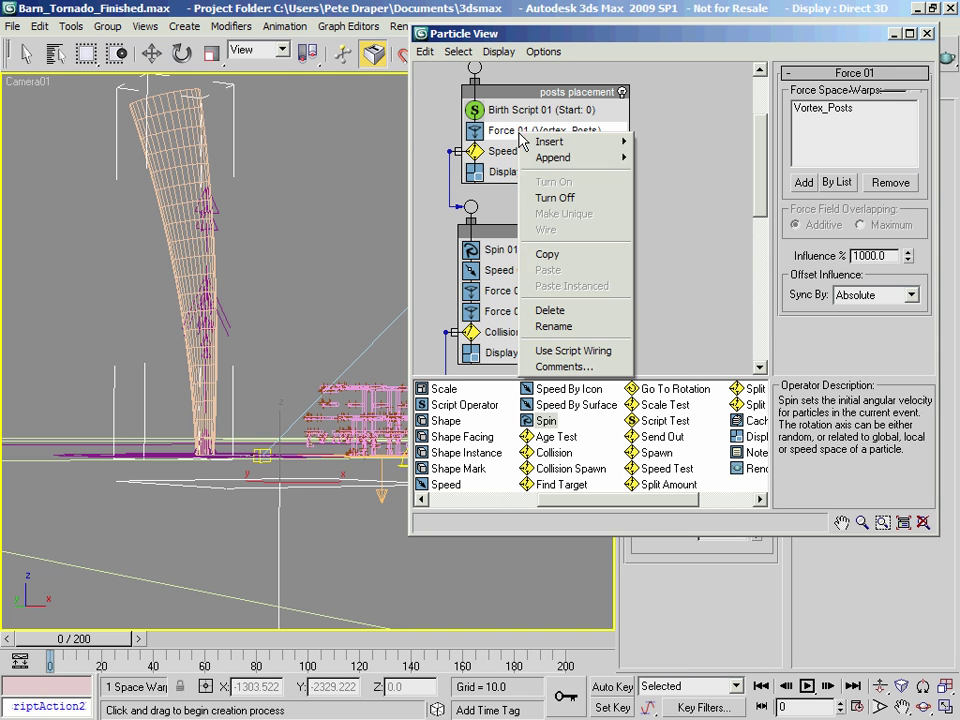
left_click(581, 258)
middle_click_drag(650, 300, 679, 166)
right_click(496, 323)
left_click(553, 543)
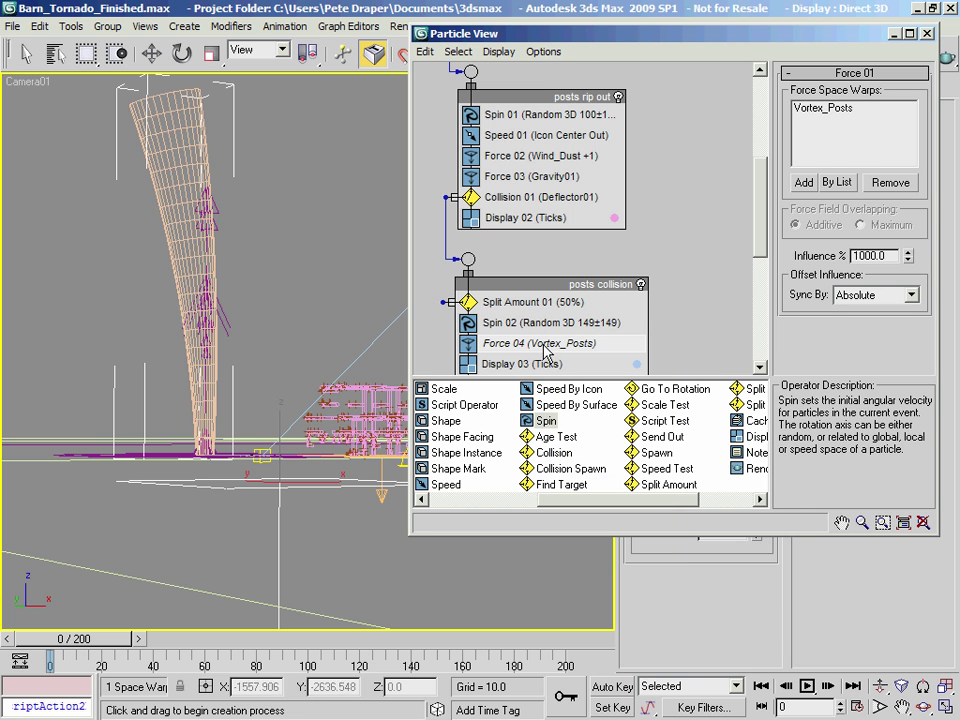
Paste an instance of the posts rip out Gravity01 force below Vortex_Posts in posts collision, and scrub the timeline to preview the particles.
left_click(545, 179)
right_click(533, 187)
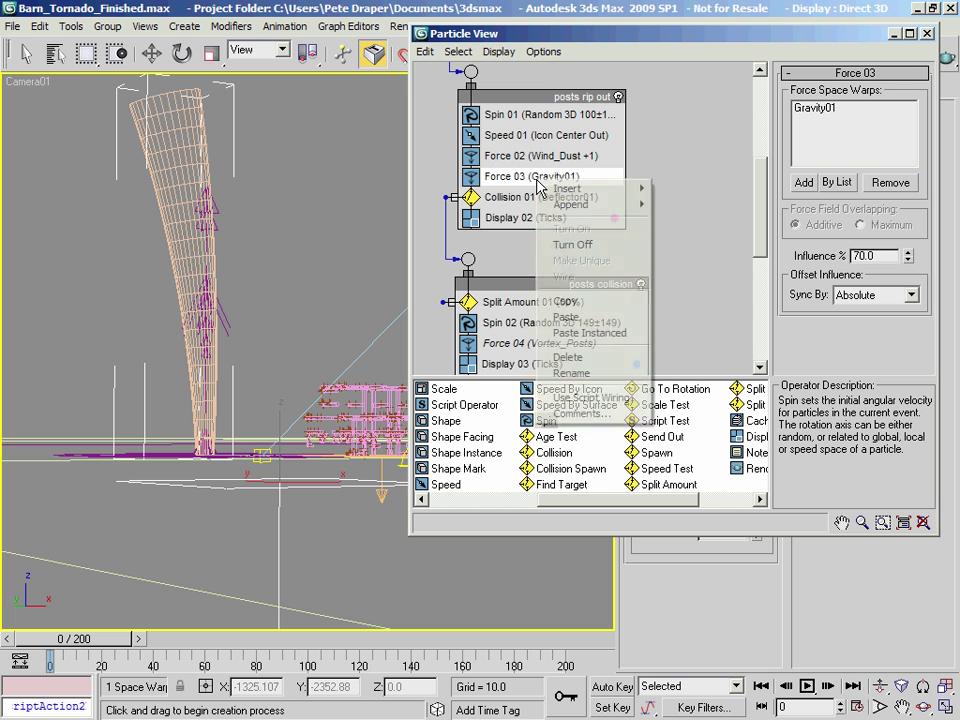
left_click(561, 302)
middle_click_drag(690, 312, 693, 226)
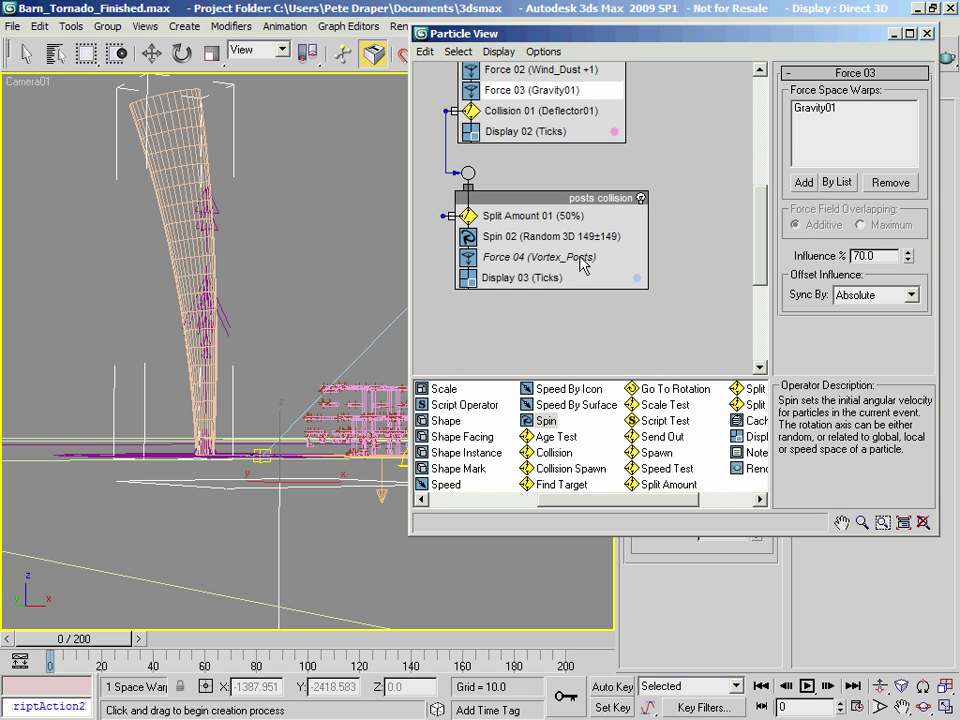
right_click(547, 264)
left_click(588, 414)
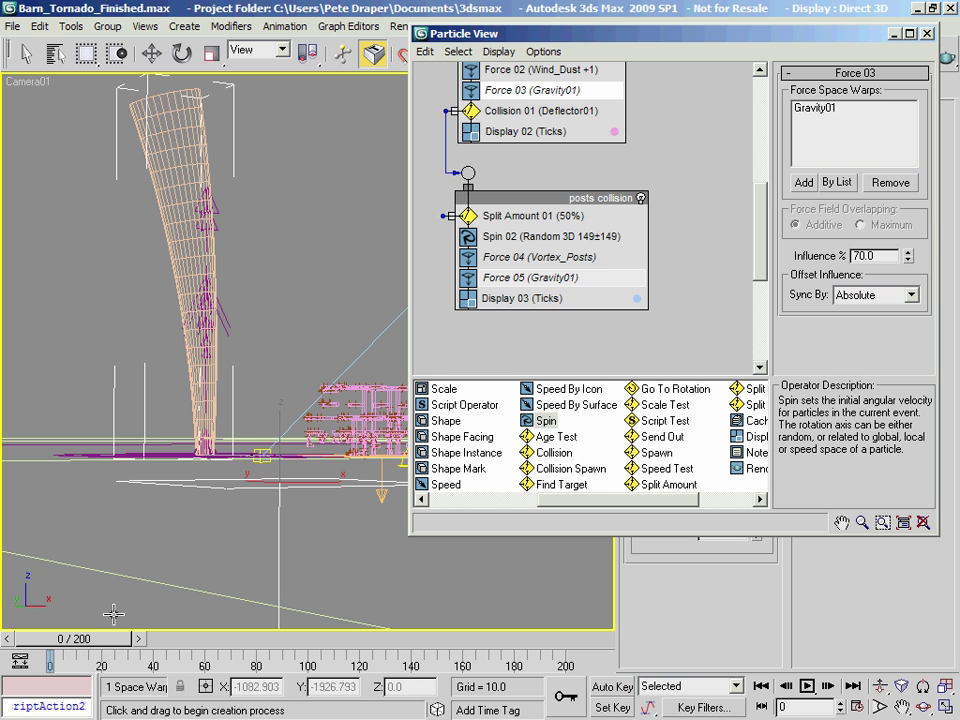
left_click_drag(86, 638, 519, 662)
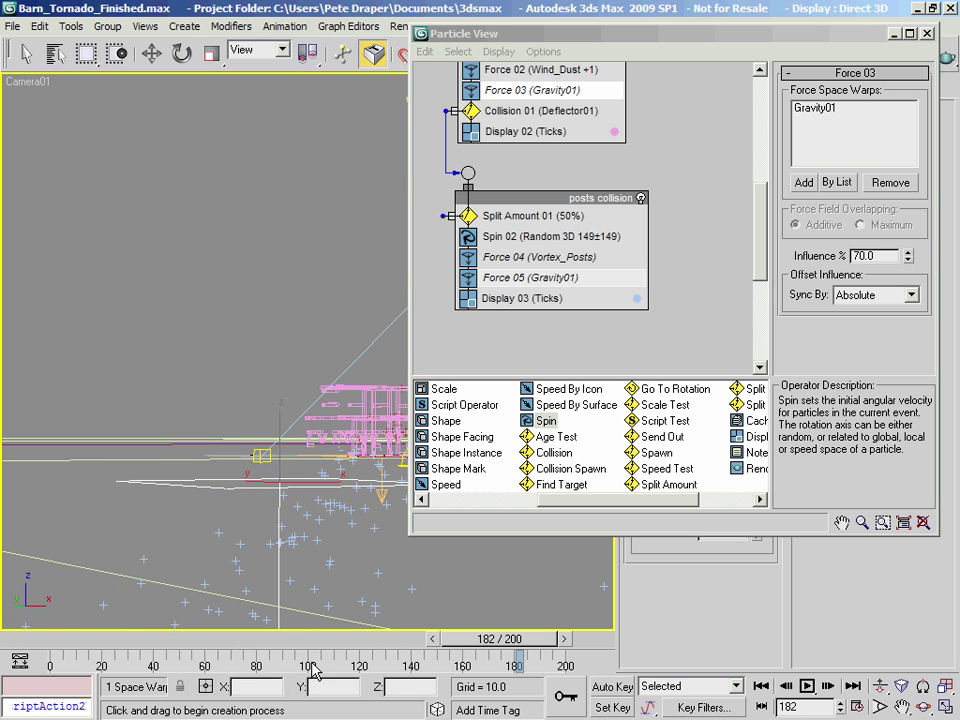
left_click(55, 648)
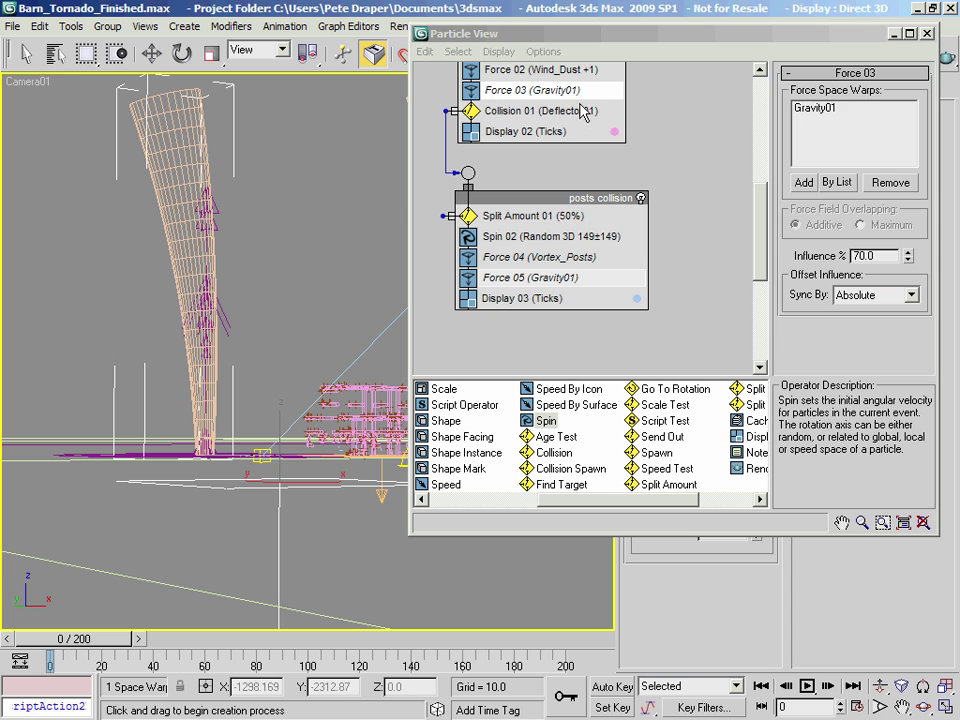
Copy the Collision 01 test using Deflector01 and paste it as an instance below the Gravity01 force in posts collision.
right_click(557, 111)
left_click(604, 232)
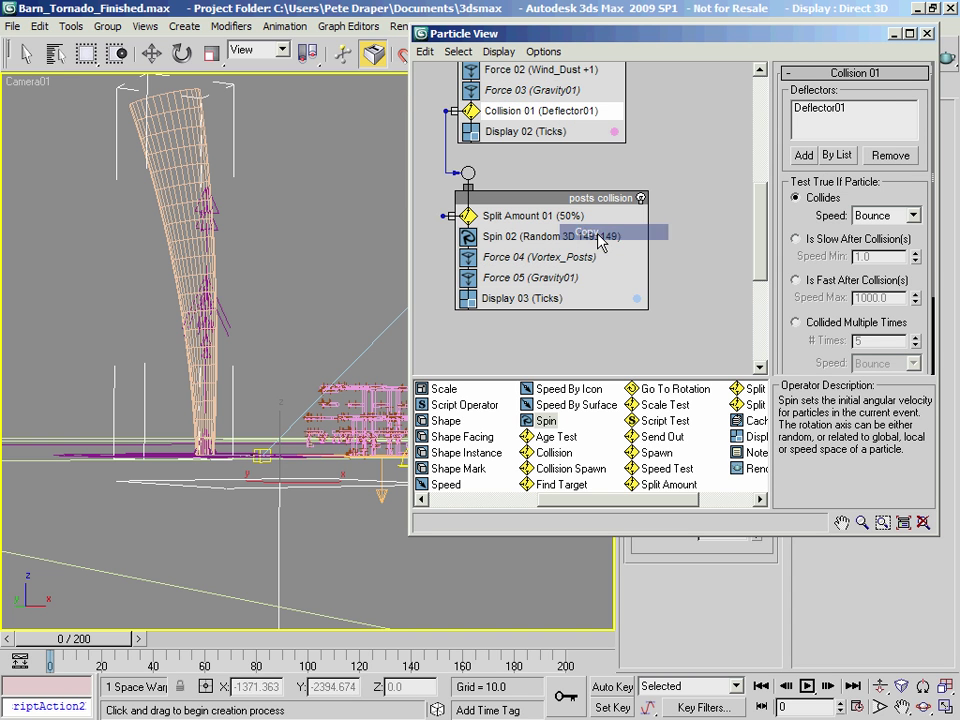
right_click(489, 290)
left_click(627, 440)
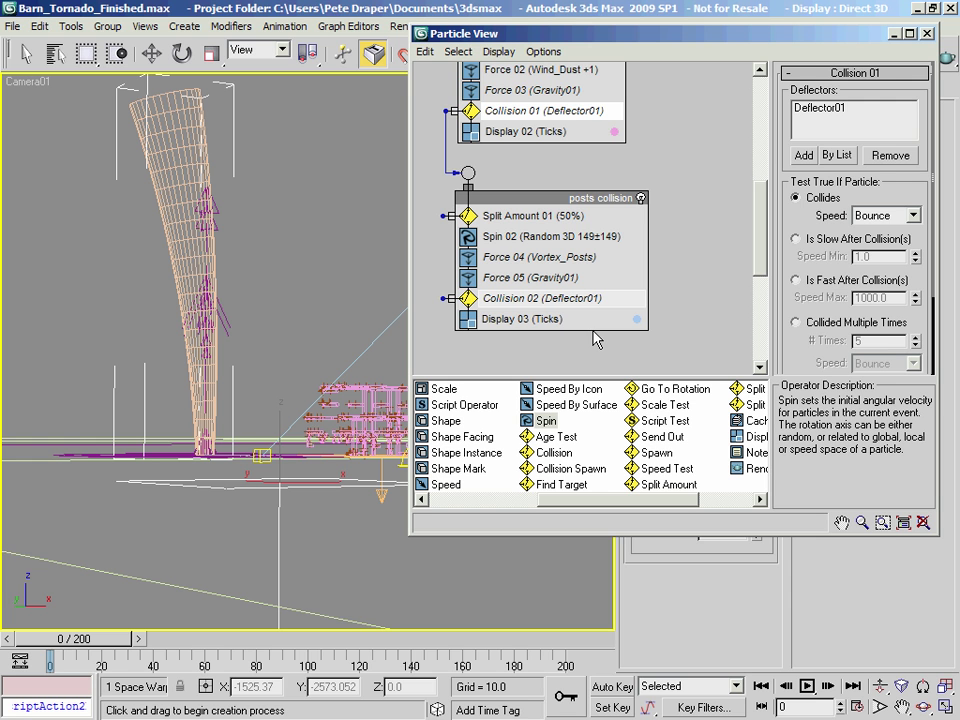
Scrub through the animation to check how the posts collide with the ground, and return to frame 0.
left_click_drag(63, 641, 481, 689)
left_click_drag(88, 677, 176, 698)
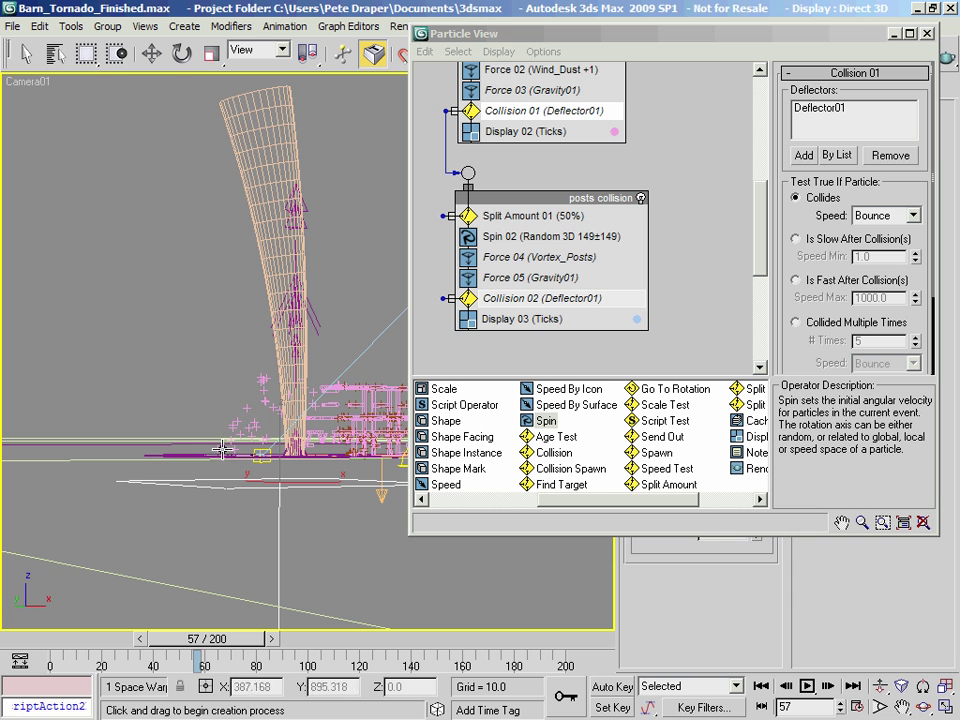
left_click_drag(217, 645, 359, 647)
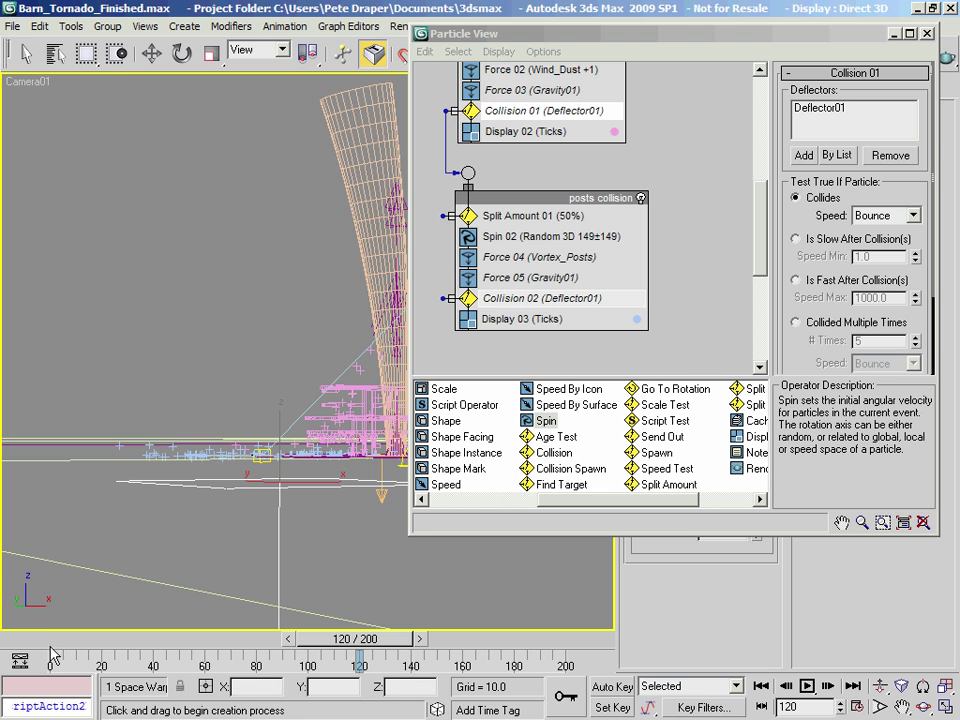
key("Home")
Start a new event with a Spin operator in the empty space below the posts collision event.
scroll(603, 225, "down", 3)
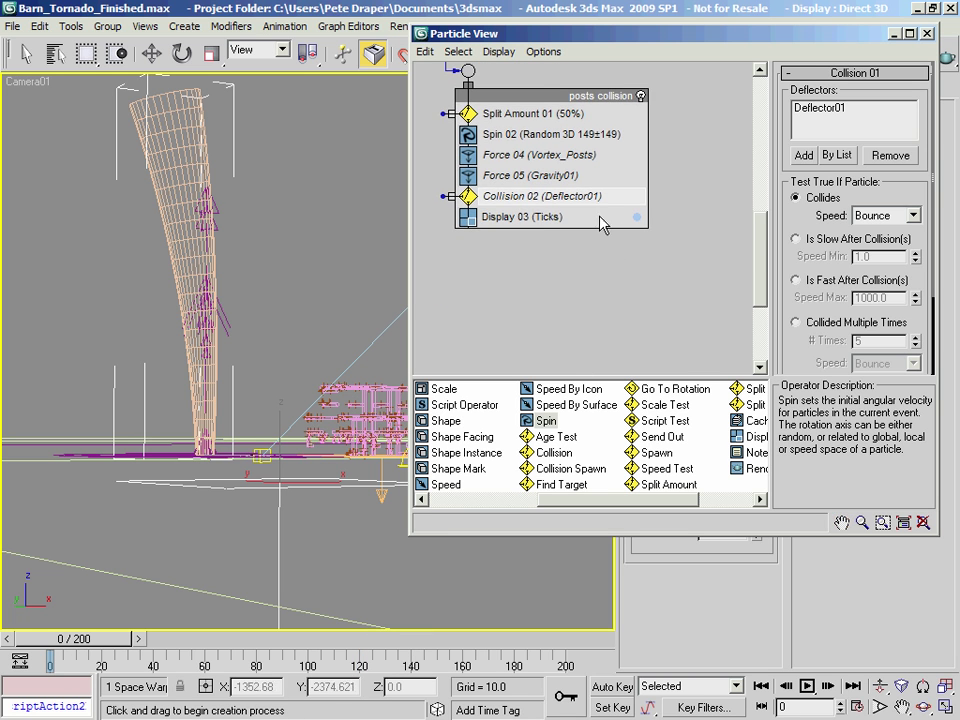
scroll(546, 332, "up", 3)
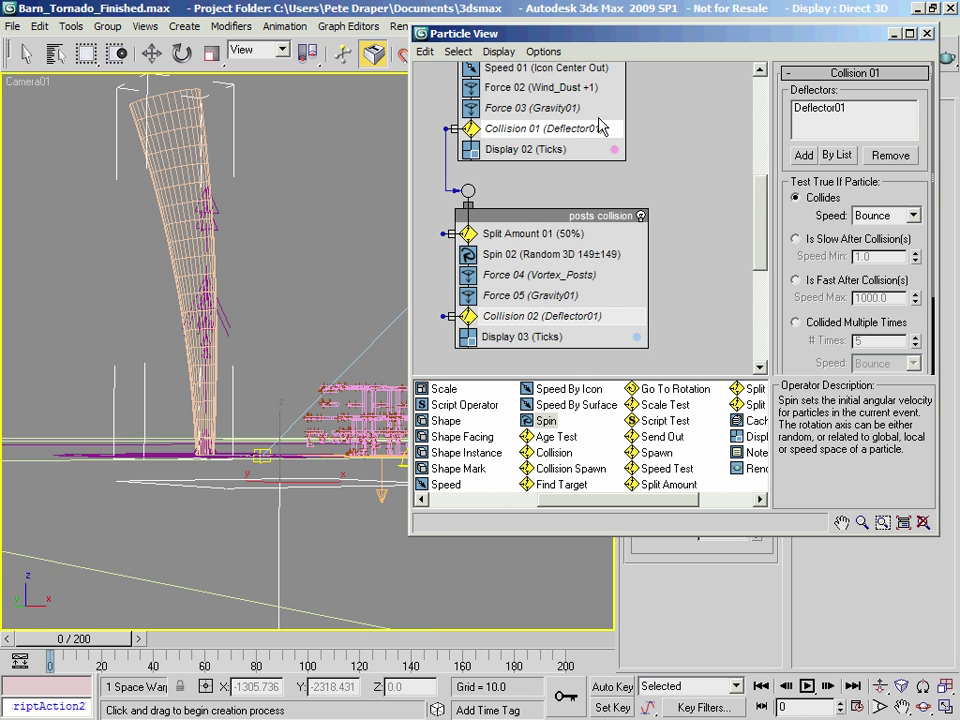
left_click_drag(570, 215, 567, 212)
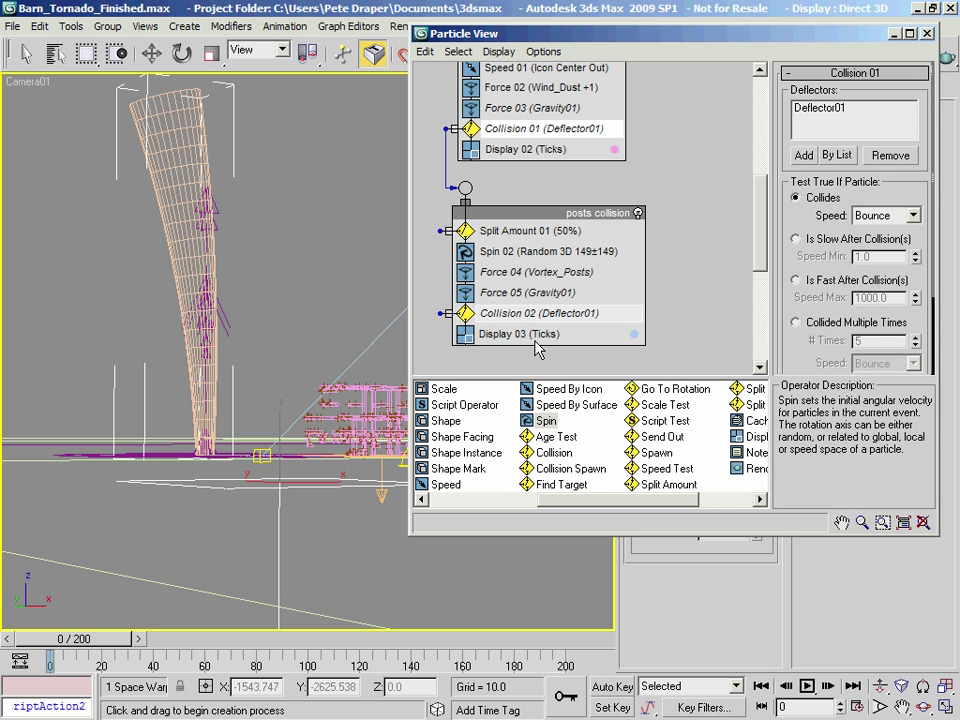
scroll(527, 365, "down", 3)
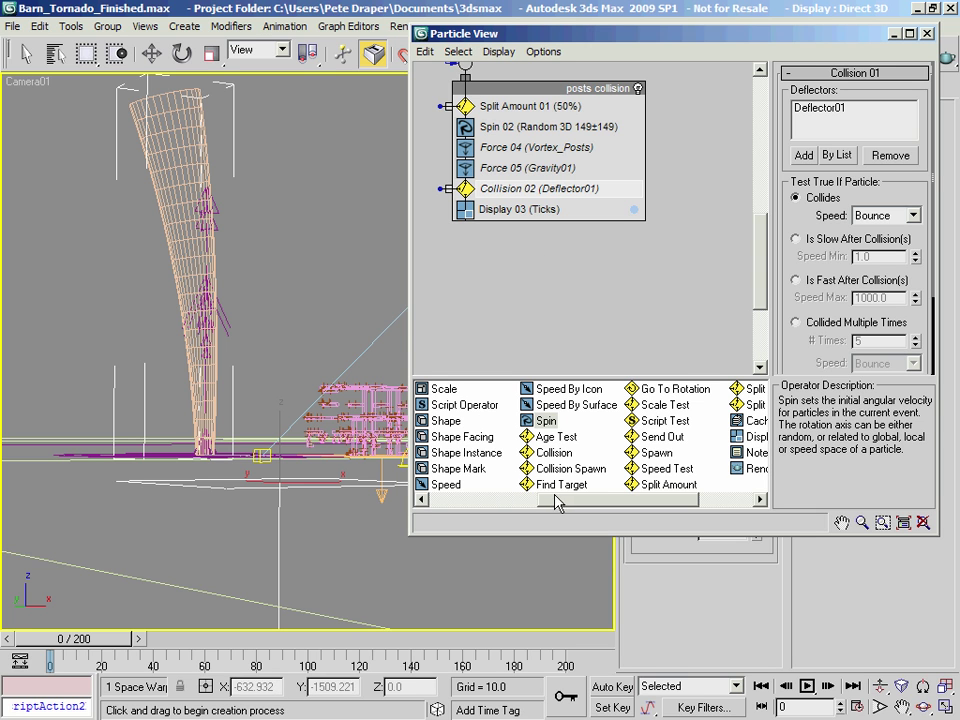
left_click_drag(544, 429, 510, 272)
Rename the new Spin event as "posts Kill Speed & Rotation".
right_click(498, 273)
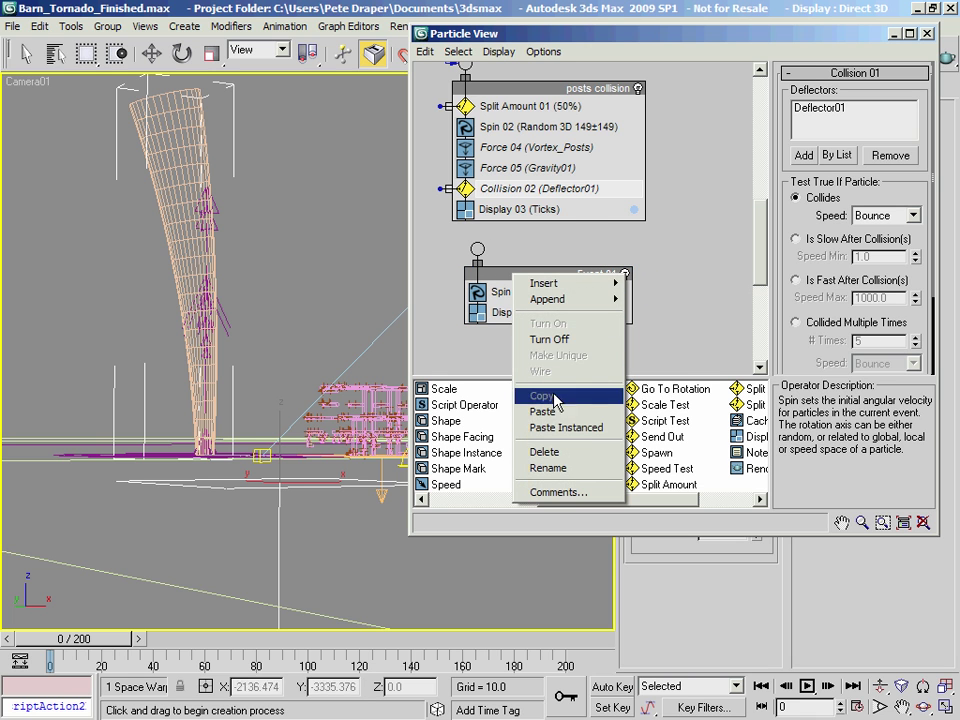
left_click(560, 470)
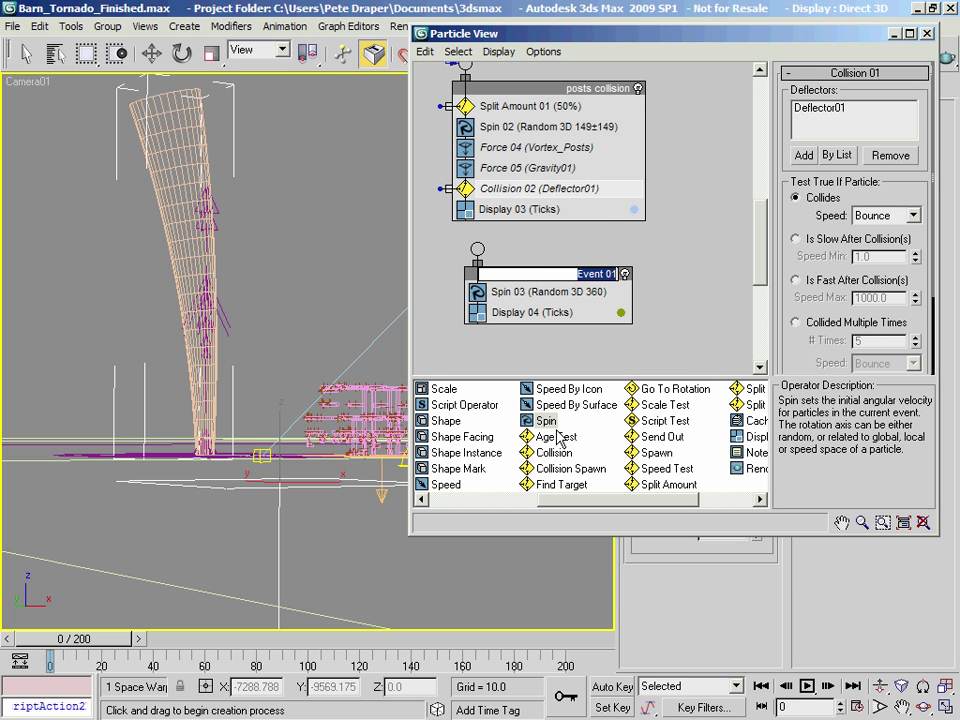
type("posts Kill Speed n")
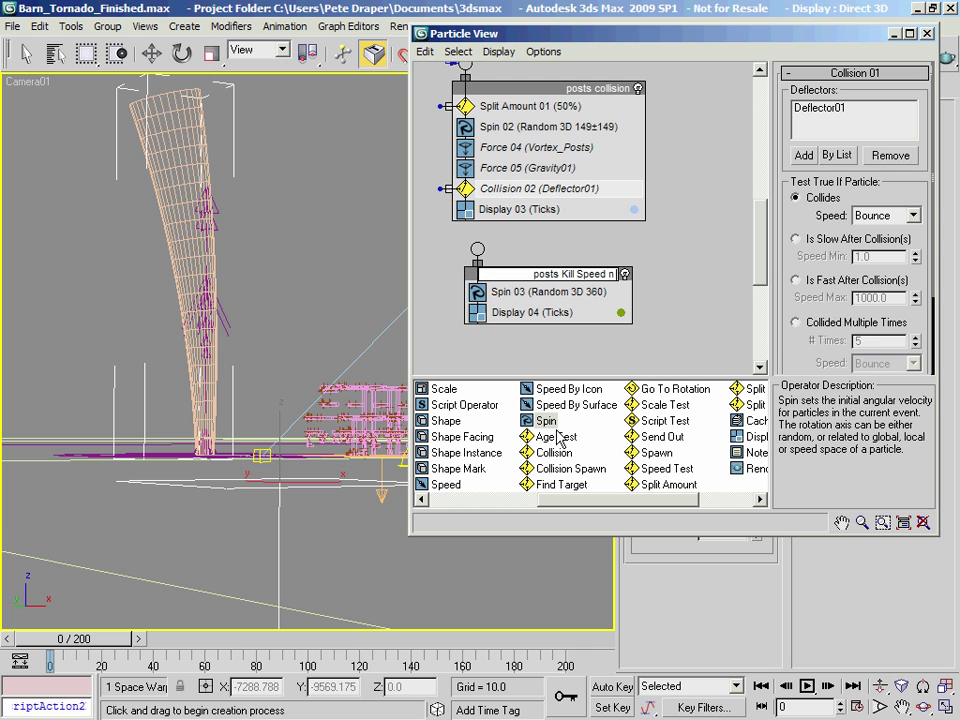
type(" Rotati")
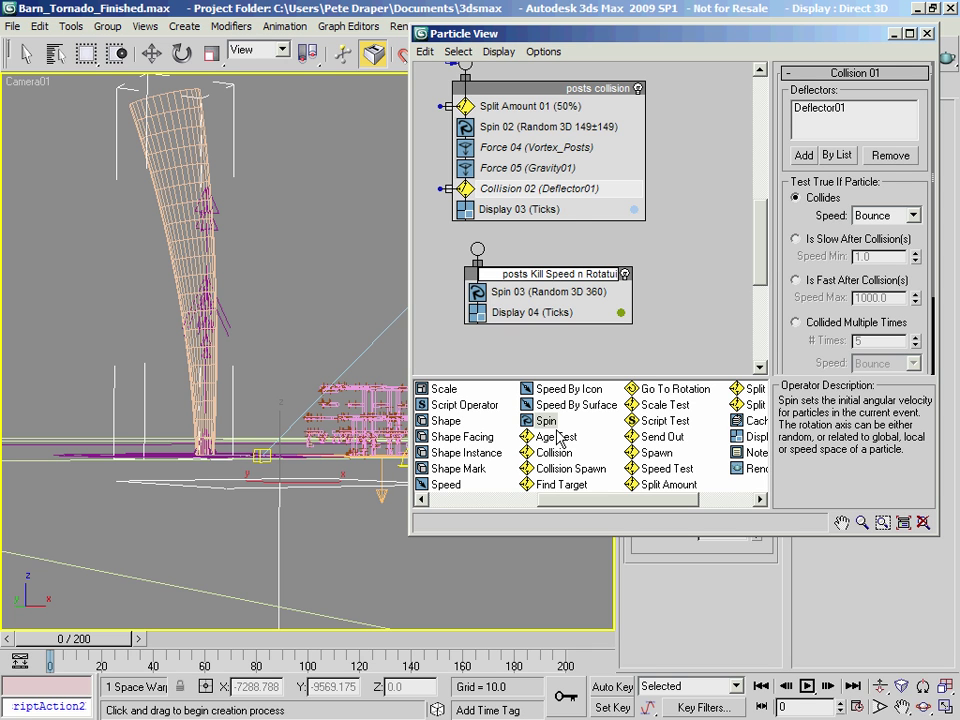
key("BackSpace")
key("BackSpace")
key("BackSpace")
key("BackSpace")
key("BackSpace")
key("BackSpace")
key("BackSpace")
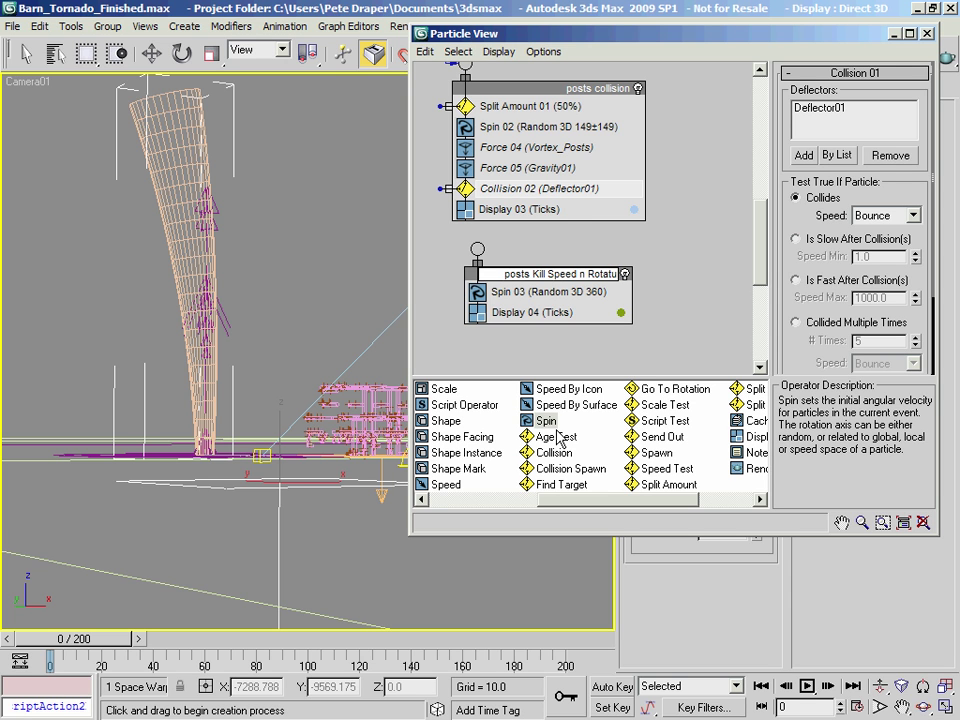
key("BackSpace")
key("BackSpace")
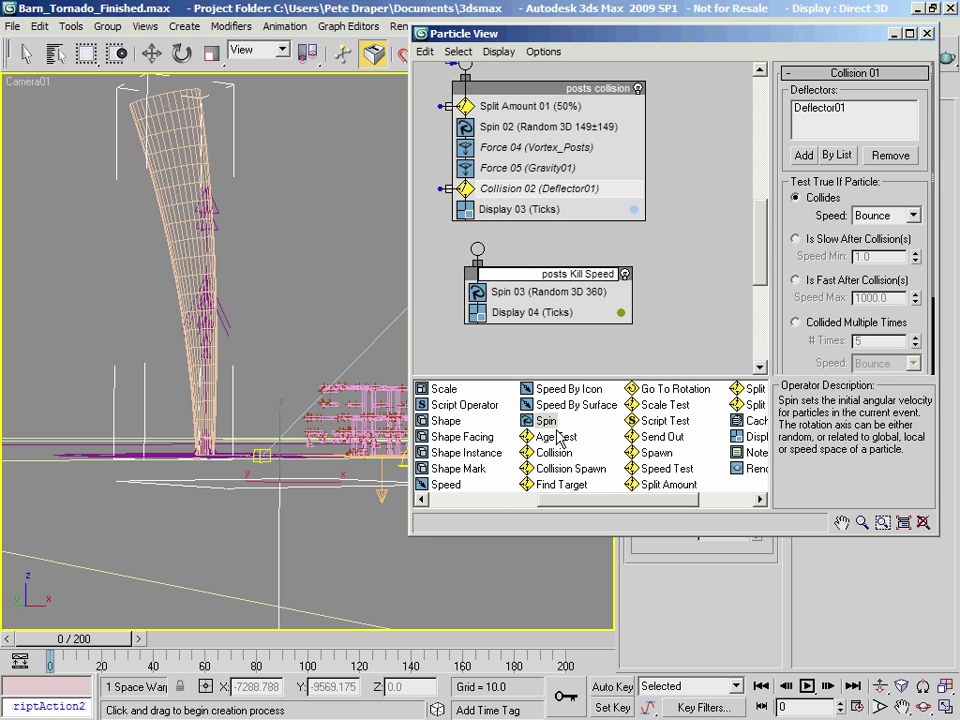
type("& Rotation")
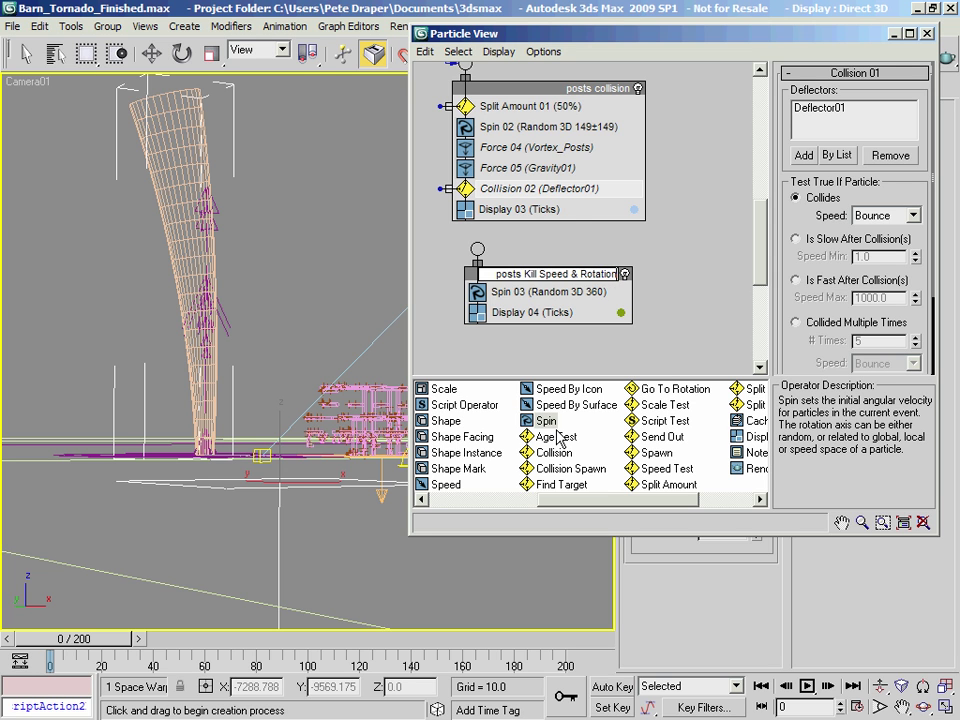
key("Return")
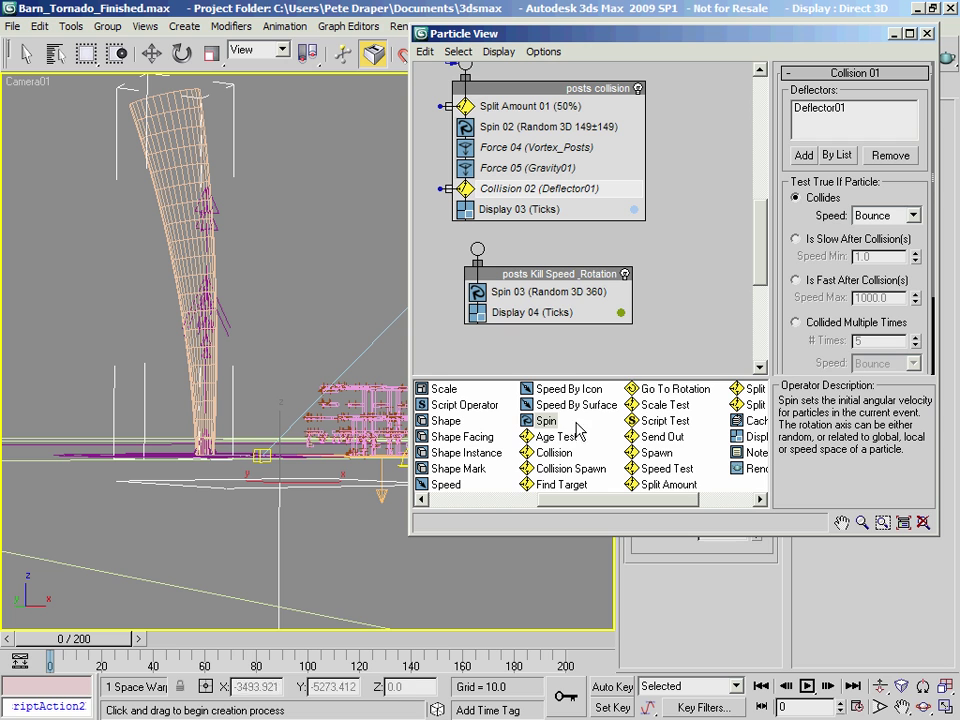
Correct the new event's name to "posts Kill Speed n Rotation".
right_click(581, 274)
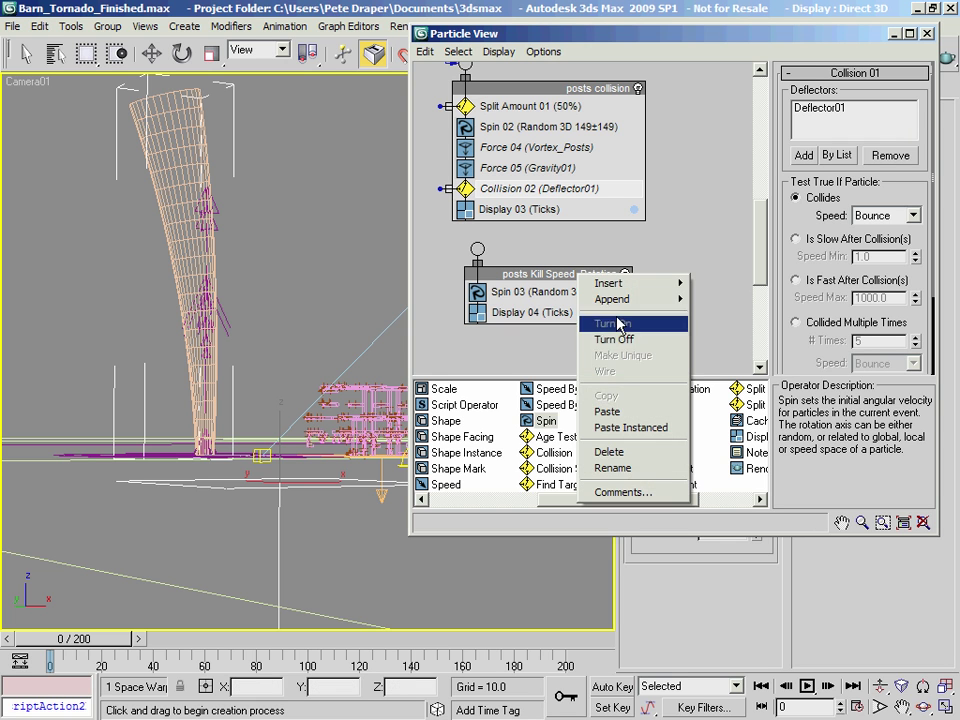
left_click(655, 467)
key("BackSpace")
type("n")
key("Return")
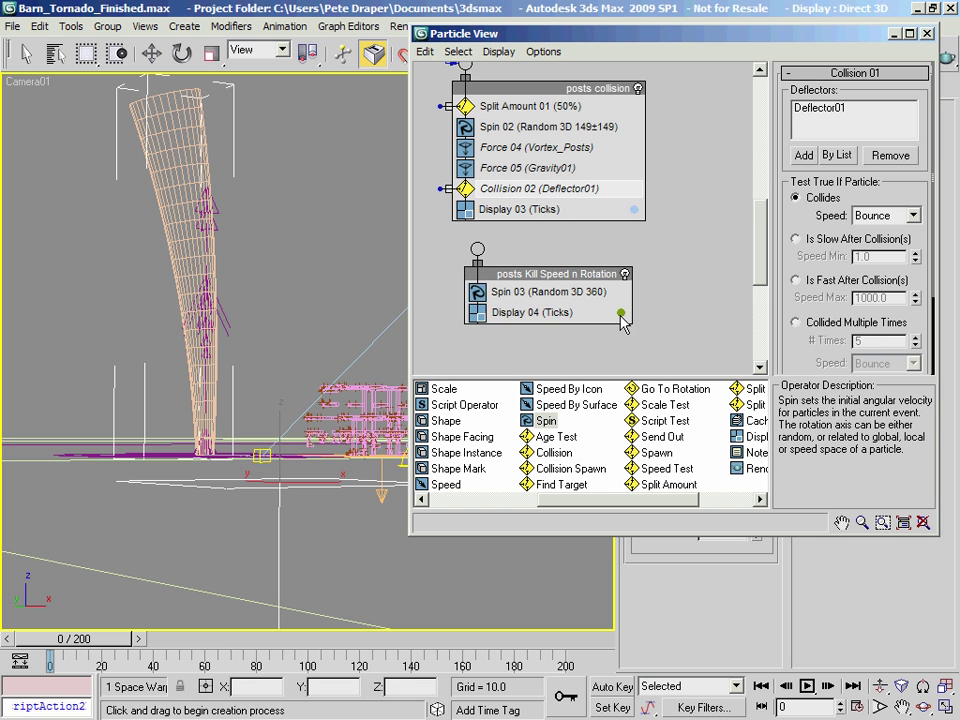
Wire Split Amount 01 and Collision 02 to the posts Kill Speed n Rotation event, with Collision 02's output moved to the event's opposite side.
middle_click_drag(629, 334, 632, 285)
middle_click_drag(705, 170, 718, 231)
left_click_drag(572, 290, 557, 285)
left_click_drag(447, 202, 462, 257)
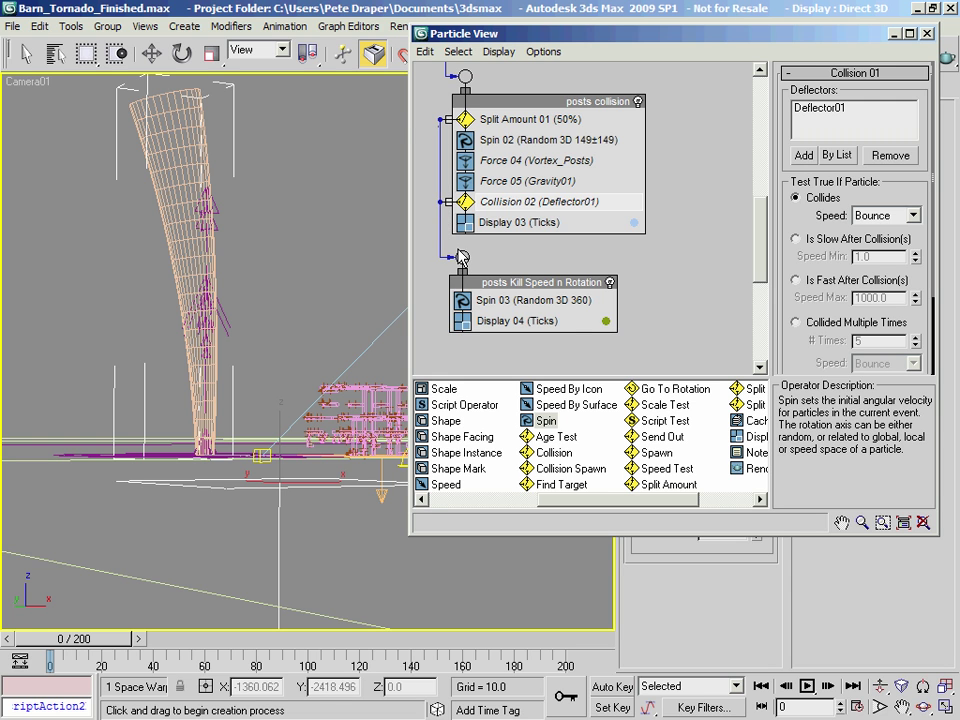
left_click_drag(447, 202, 656, 199)
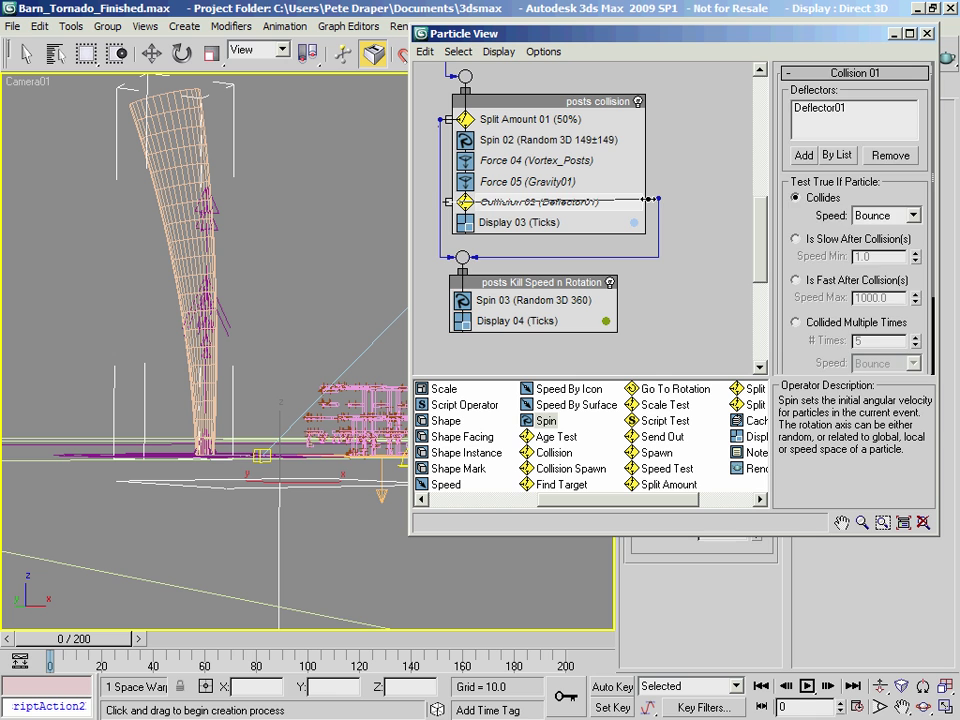
left_click(555, 253)
left_click_drag(520, 284, 526, 288)
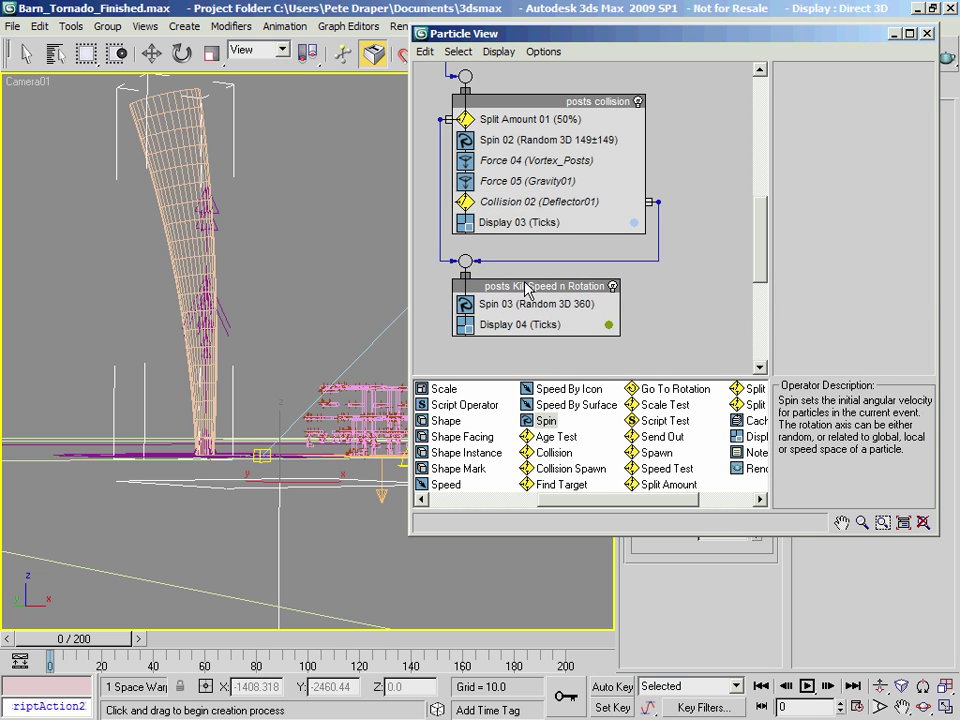
Set Spin 03's spin rate to 0 and add a Speed operator with a speed of 0 below it.
left_click(518, 304)
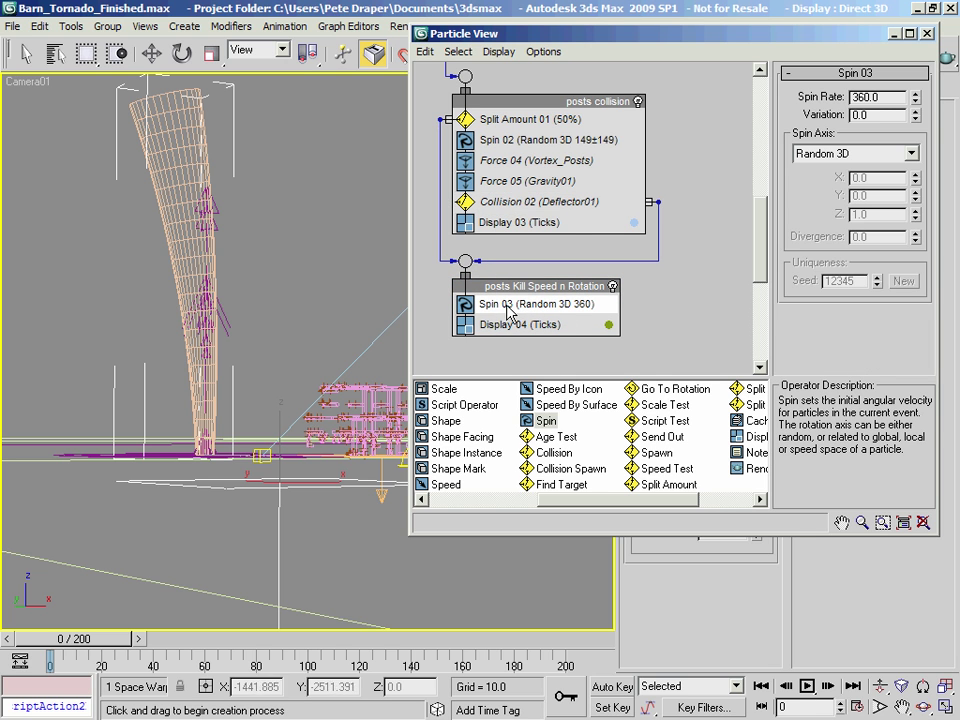
right_click(914, 101)
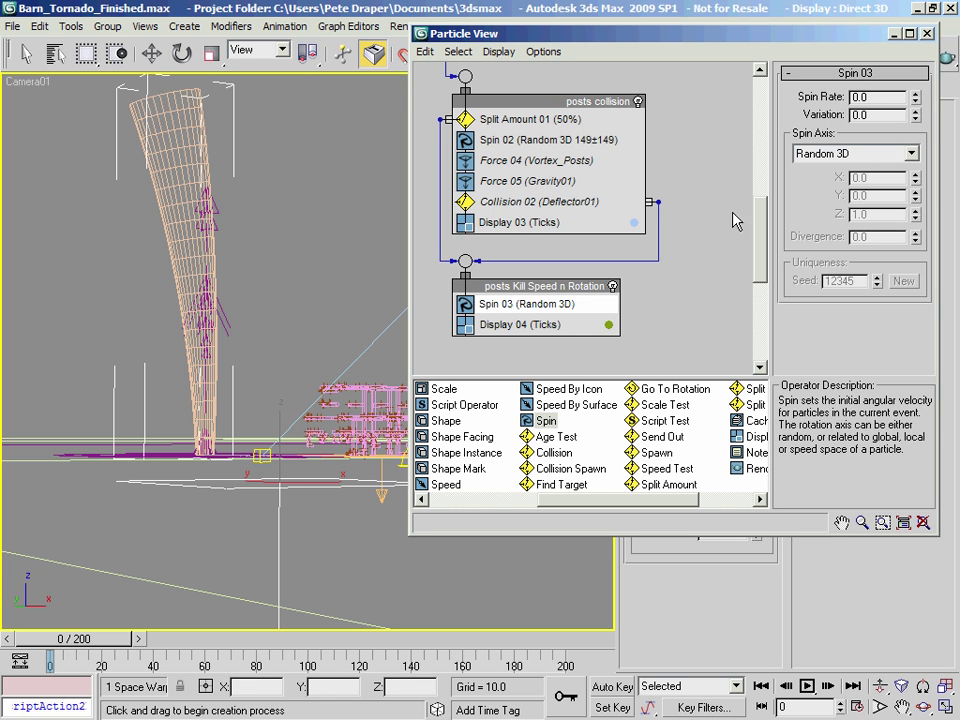
scroll(606, 294, "down", 3)
left_click_drag(446, 484, 520, 250)
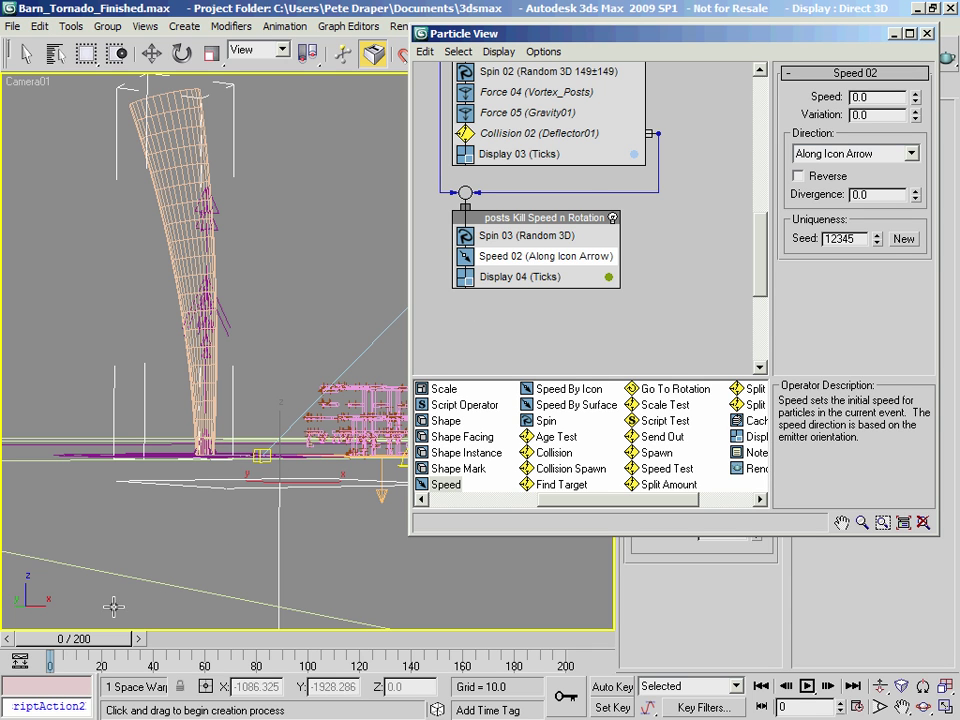
Scrub the animation to frame 130 to check how the posts stop on the ground, and return to frame 0.
left_click_drag(70, 639, 366, 702)
left_click_drag(540, 37, 958, 57)
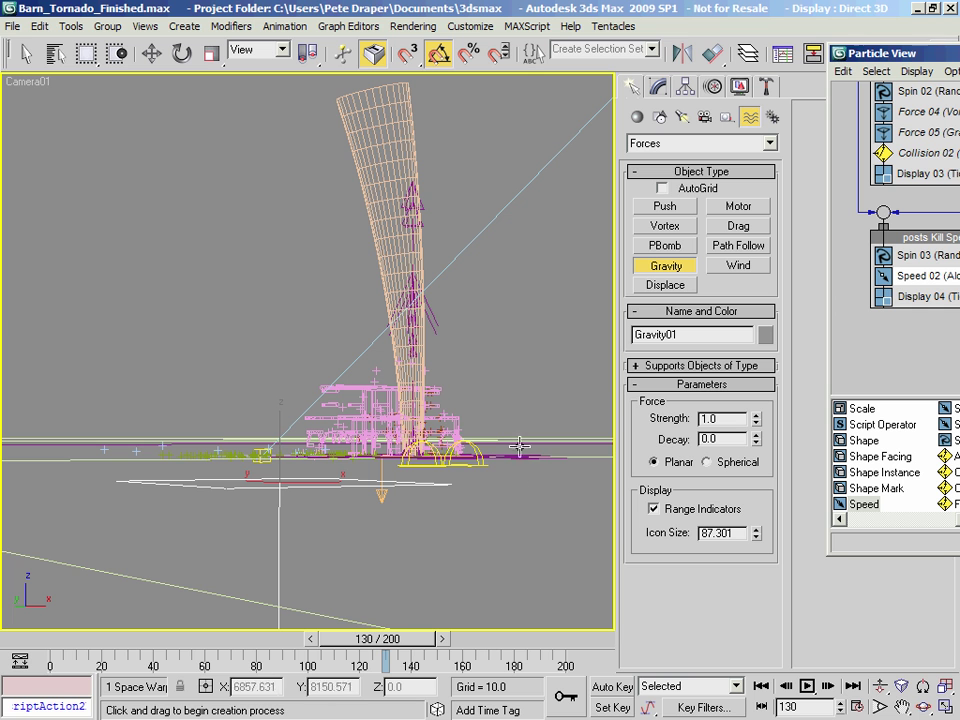
left_click(57, 652)
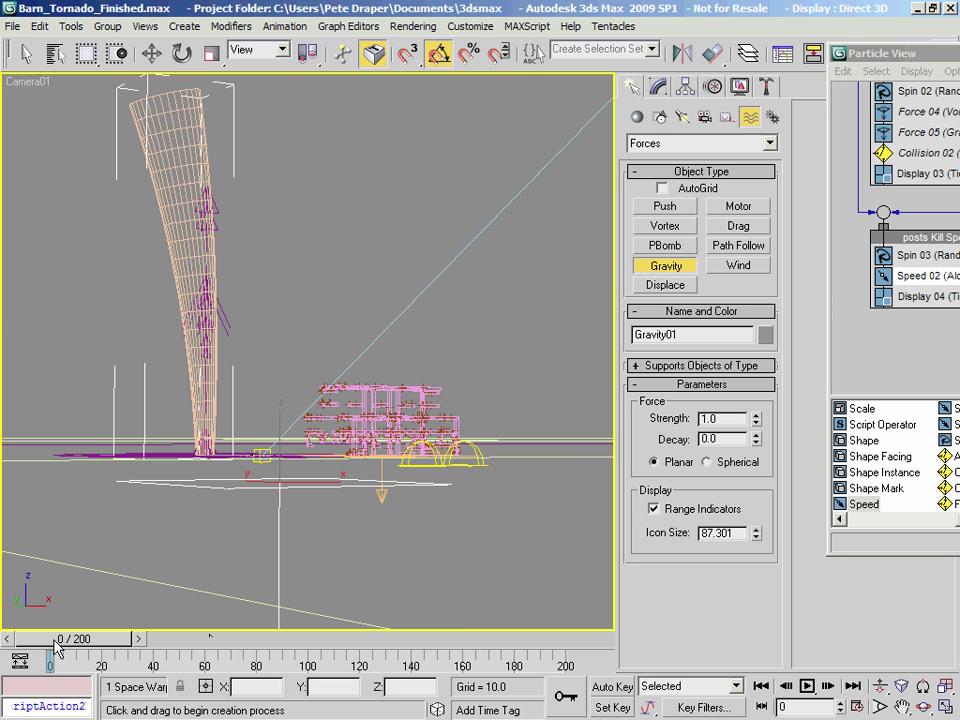
left_click_drag(885, 53, 302, 33)
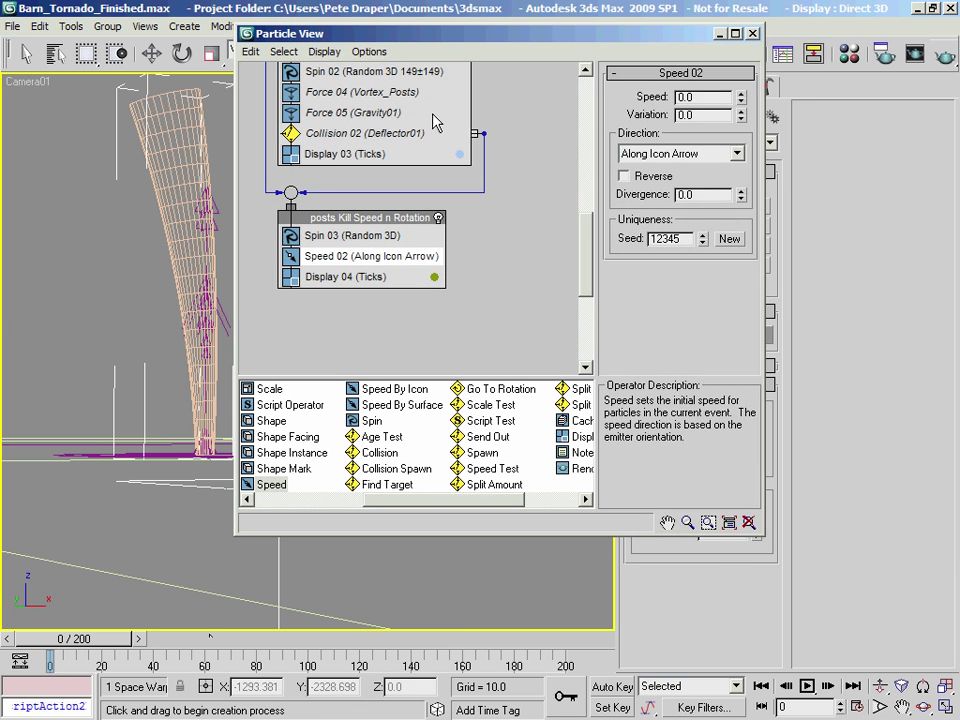
Copy Force 01 (Vortex_Posts) and Speed Test 01 from posts placement and paste them as instances below Speed 02 in posts Kill Speed n Rotation.
middle_click_drag(484, 86, 548, 340)
scroll(508, 251, "up", 4)
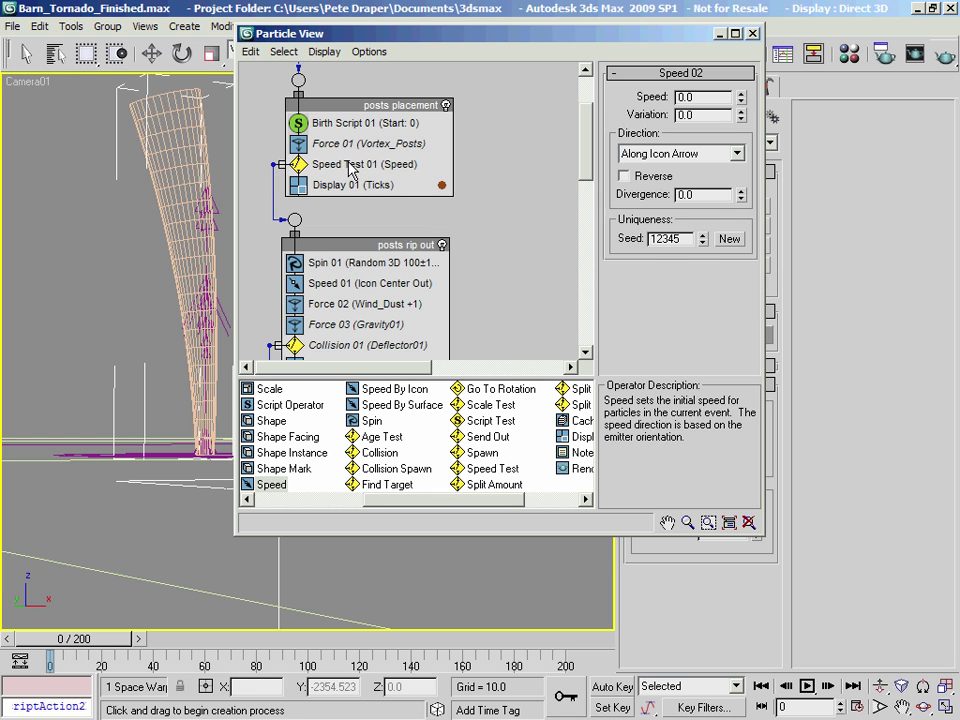
left_click(354, 145)
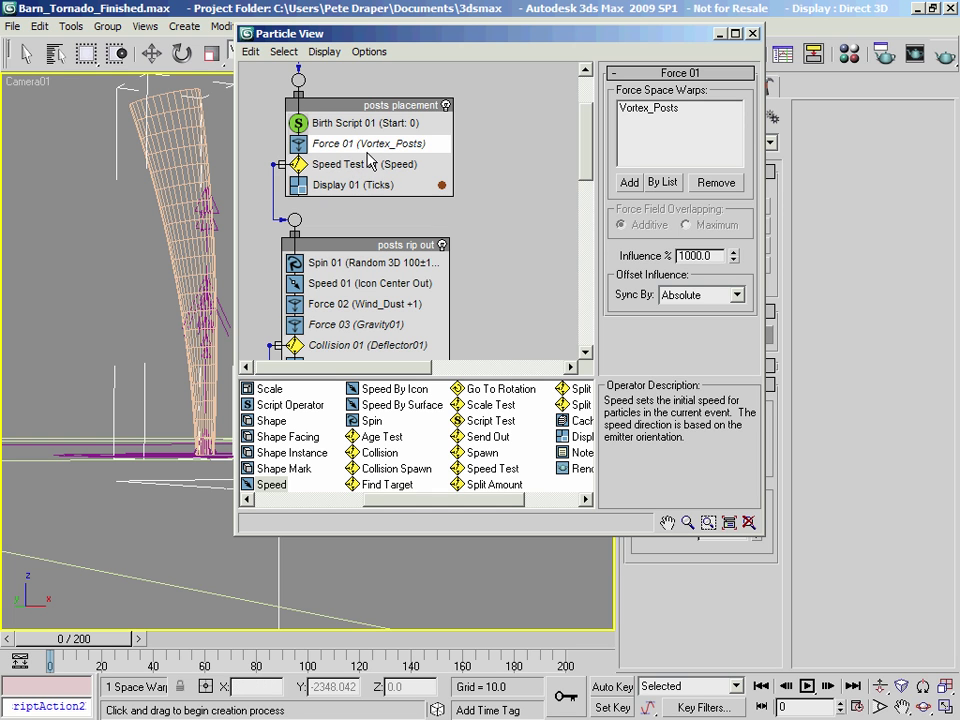
left_click(350, 165)
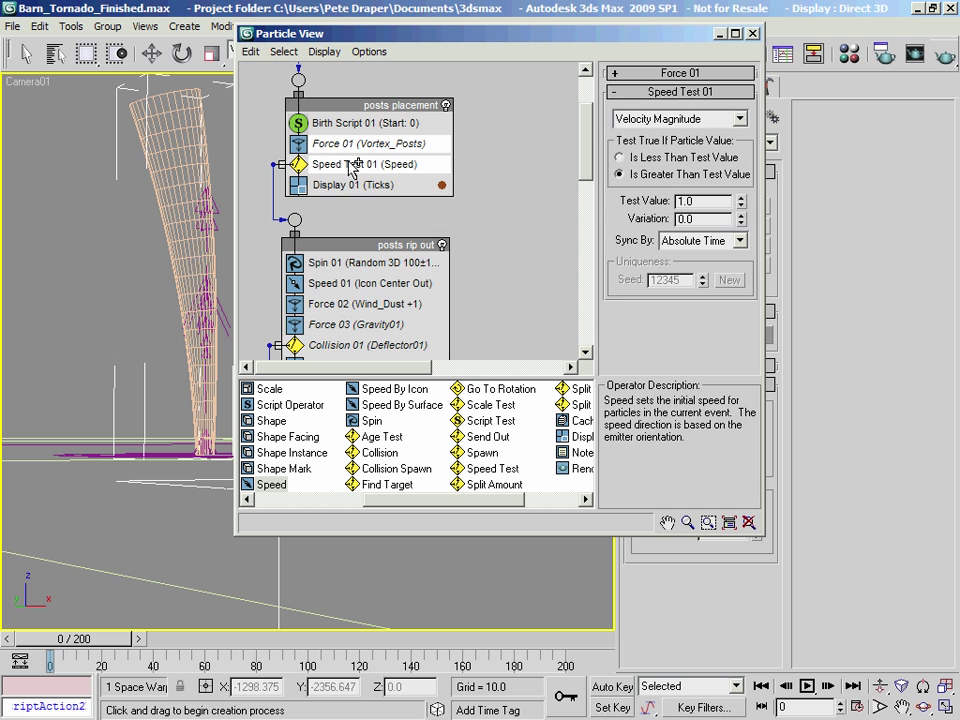
right_click(350, 166)
left_click(405, 285)
scroll(490, 280, "down", 10)
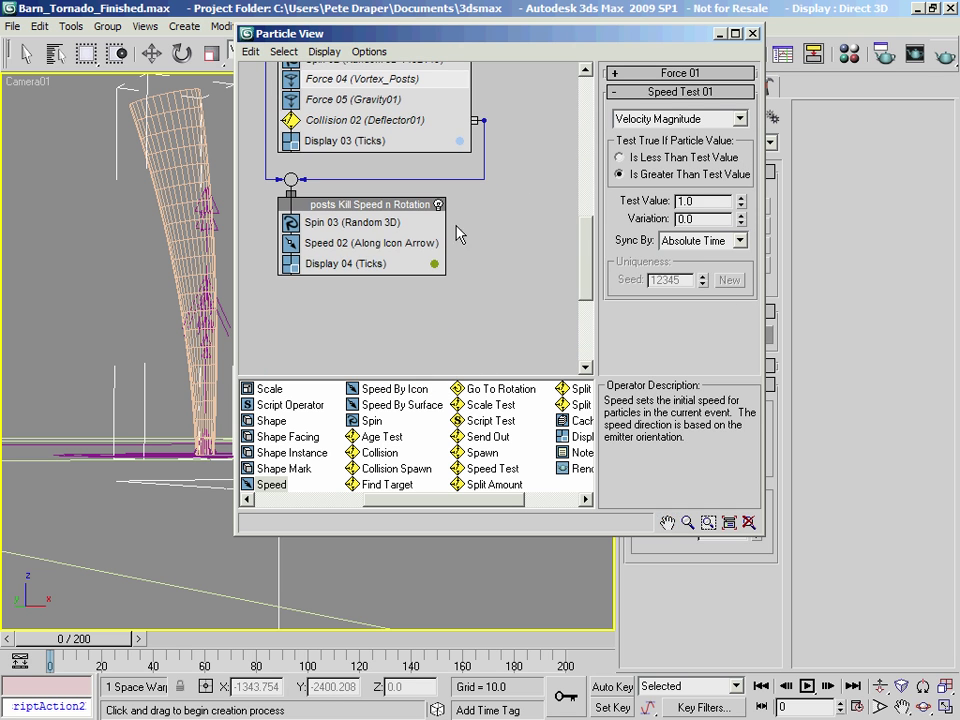
right_click(375, 243)
left_click(441, 398)
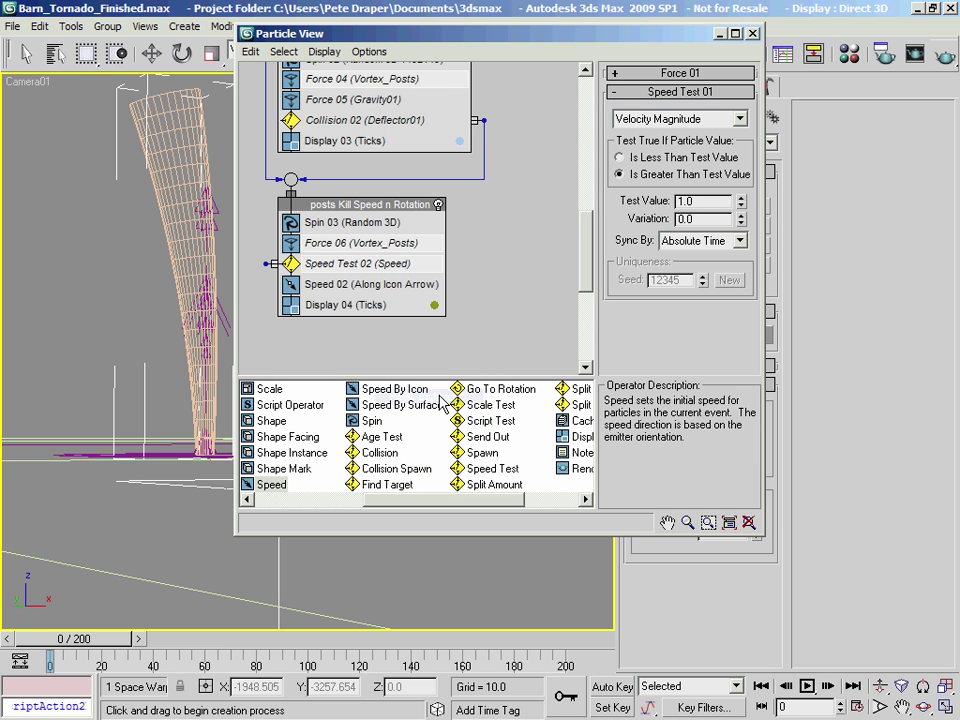
left_click_drag(316, 282, 350, 232)
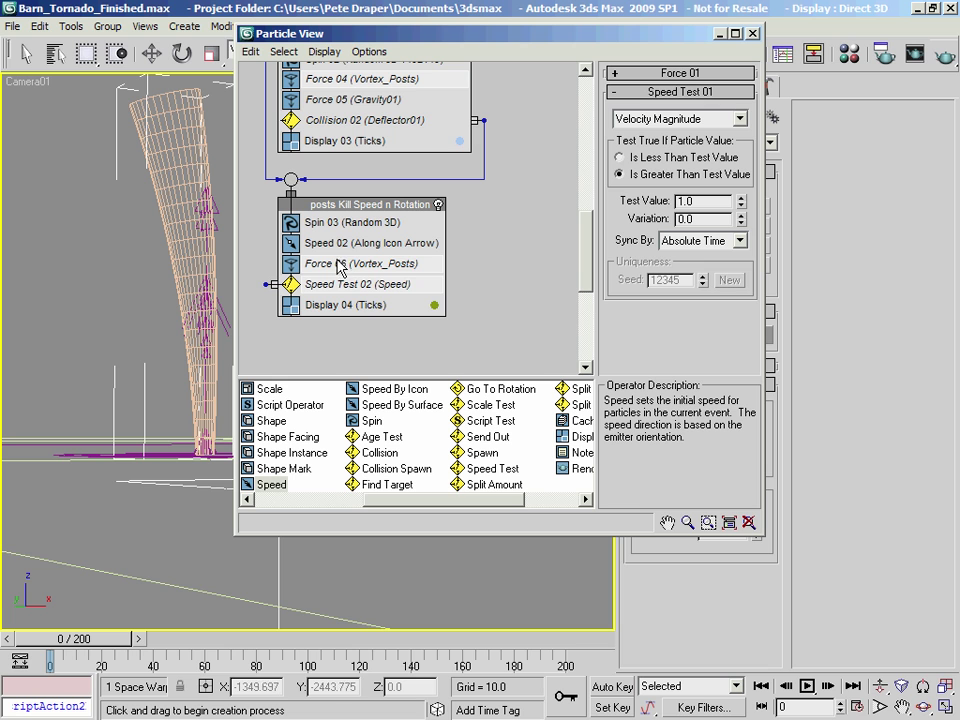
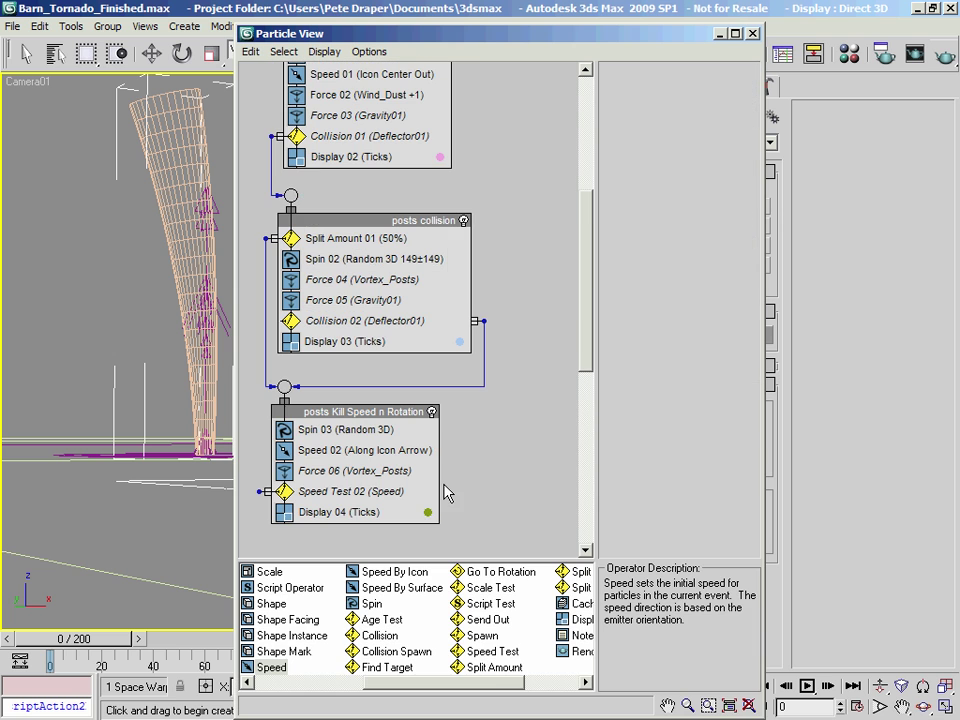
Copy Collision 02 (Deflector01) from posts collision and paste it as an instance above Speed Test 02 in posts Kill Speed n Rotation.
middle_click_drag(485, 430, 501, 366)
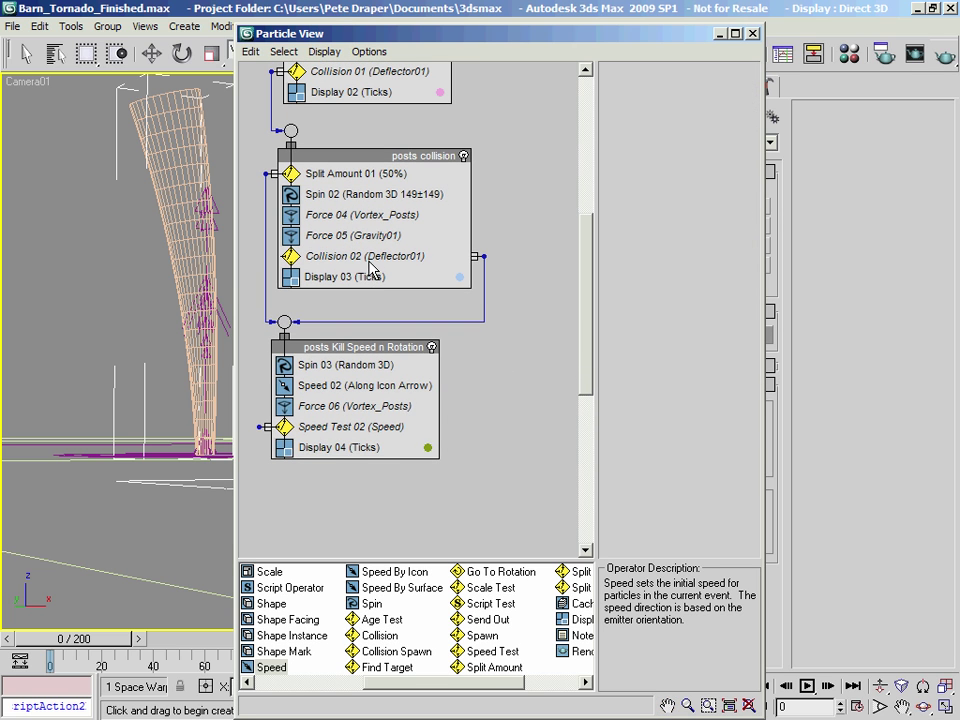
left_click(367, 260)
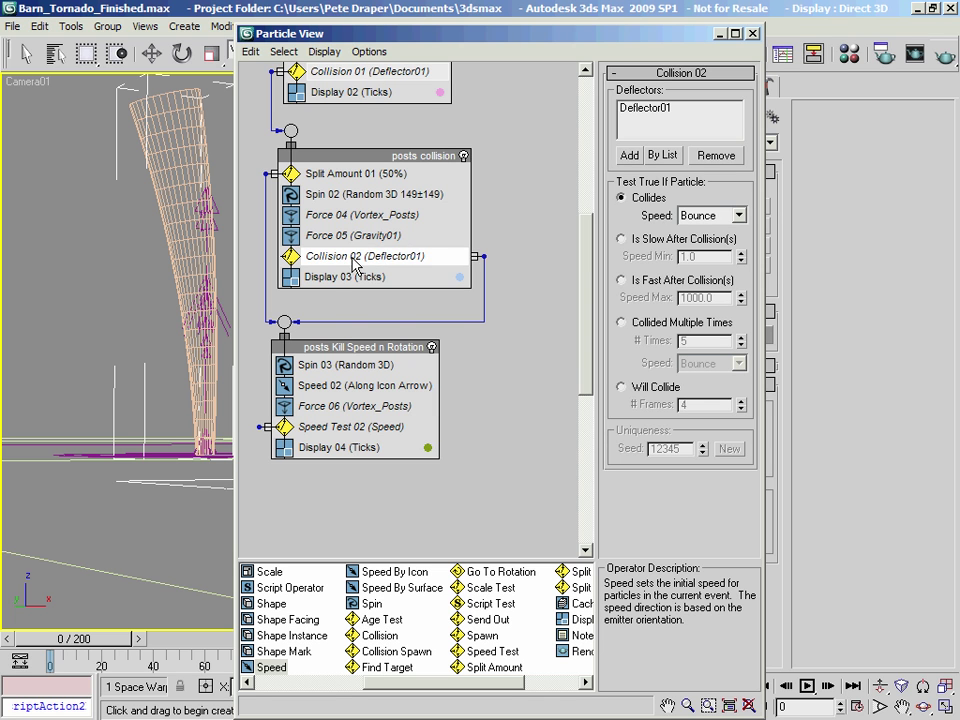
right_click(351, 257)
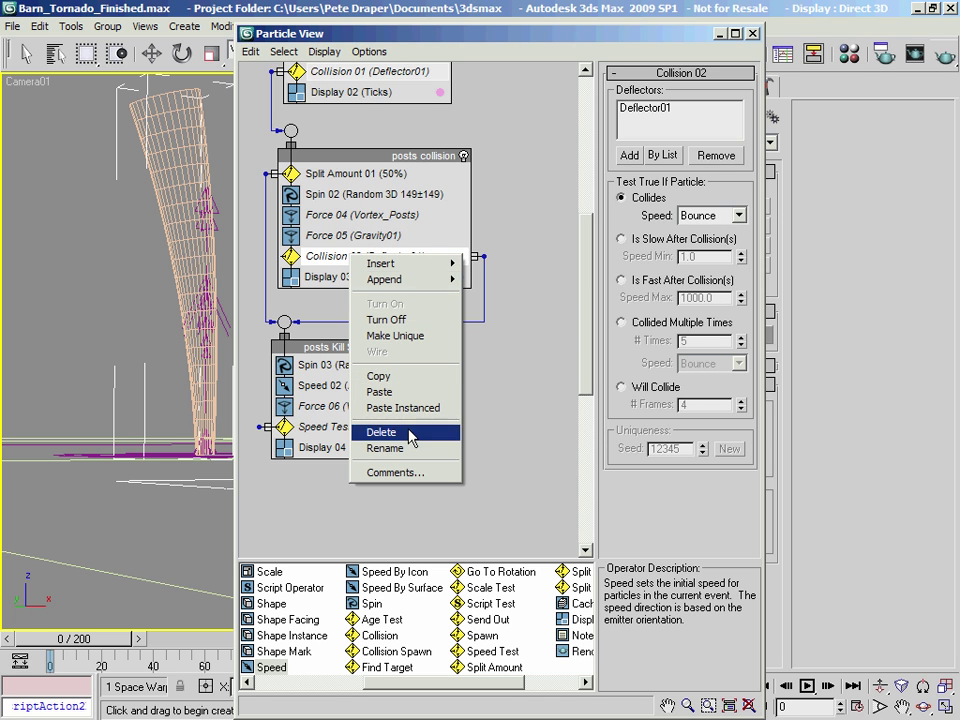
left_click(405, 377)
left_click(300, 427)
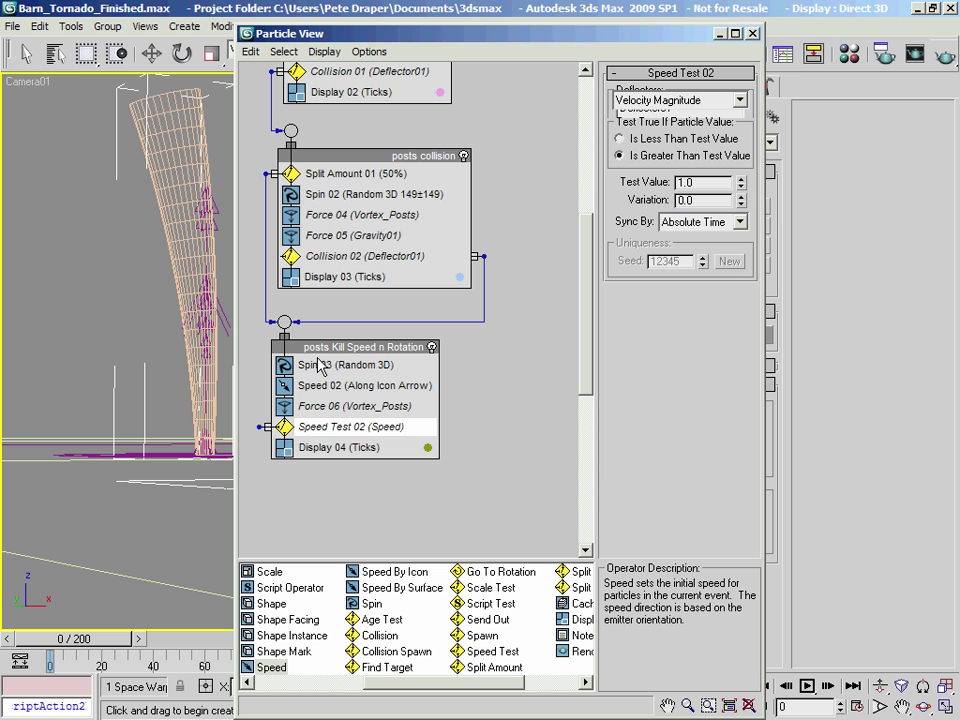
right_click(347, 430)
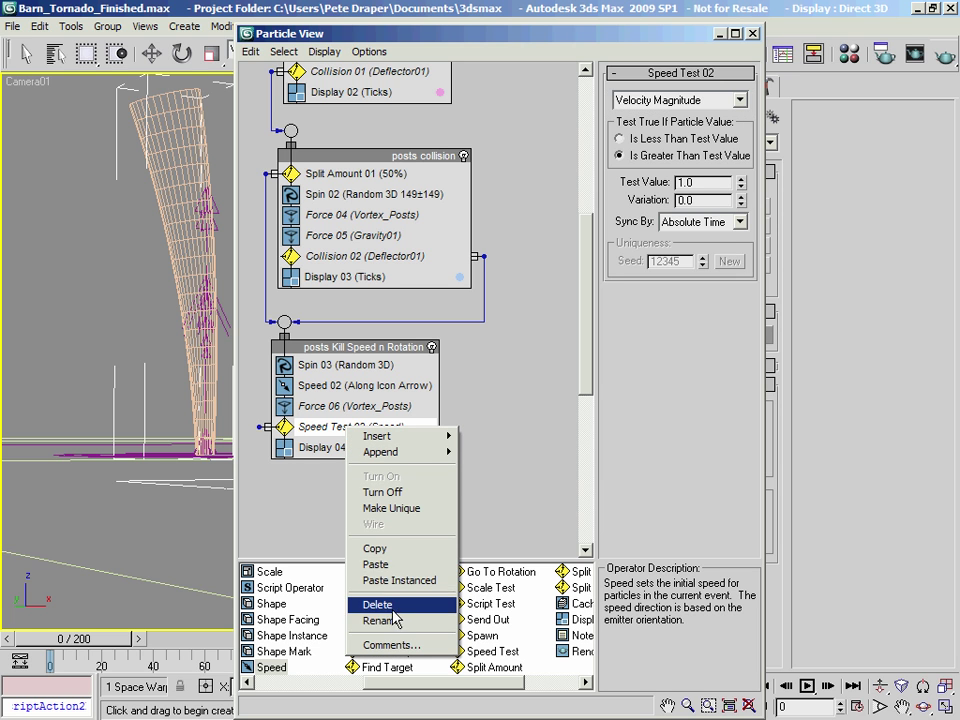
left_click(376, 564)
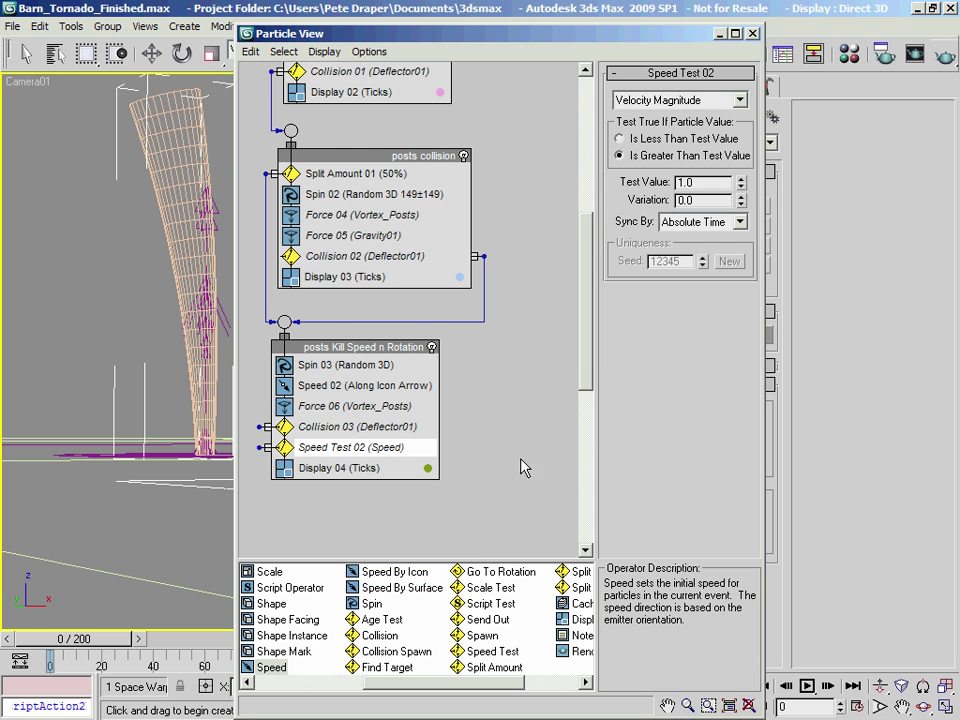
Move Collision 03 below Speed Test 02 in posts Kill Speed n Rotation and place its output on the event's opposite side.
middle_click_drag(519, 447, 514, 451)
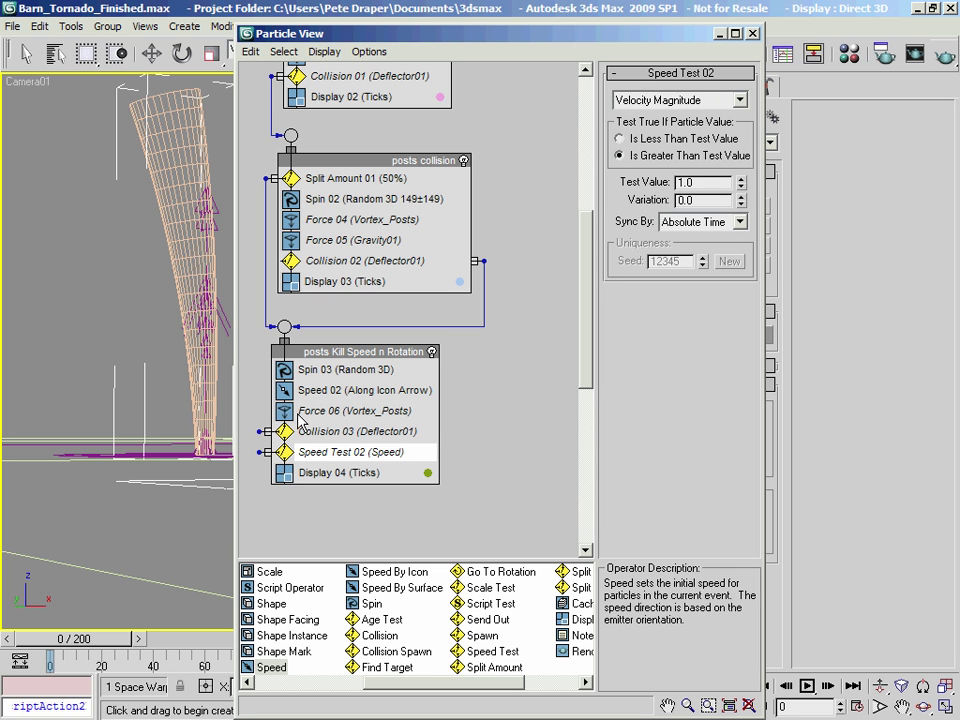
left_click(340, 414)
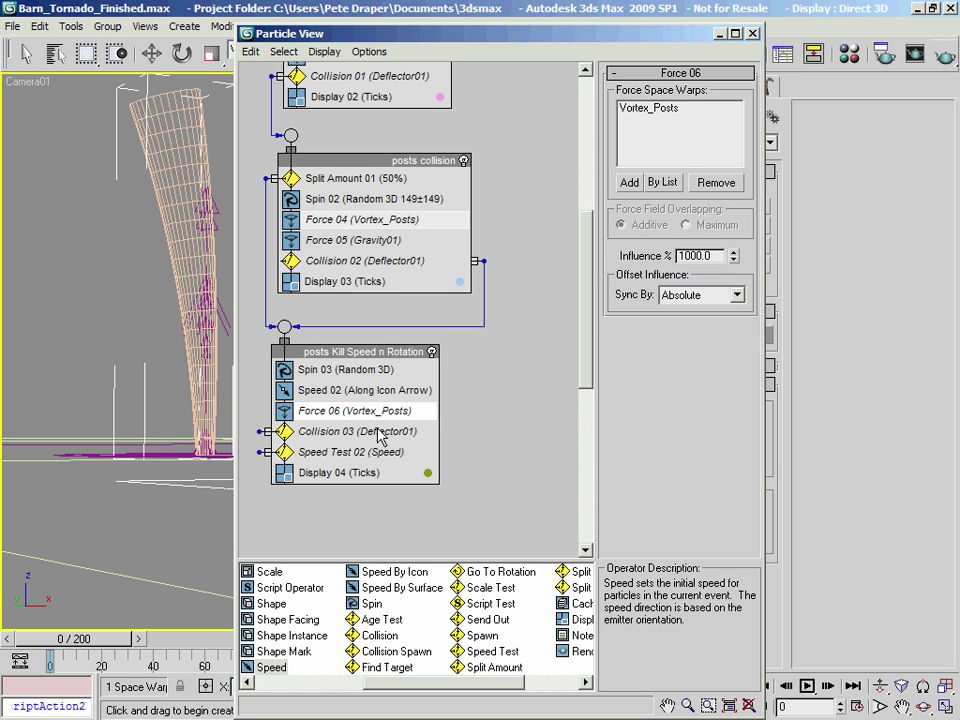
scroll(481, 443, "down", 1)
left_click_drag(284, 430, 305, 450)
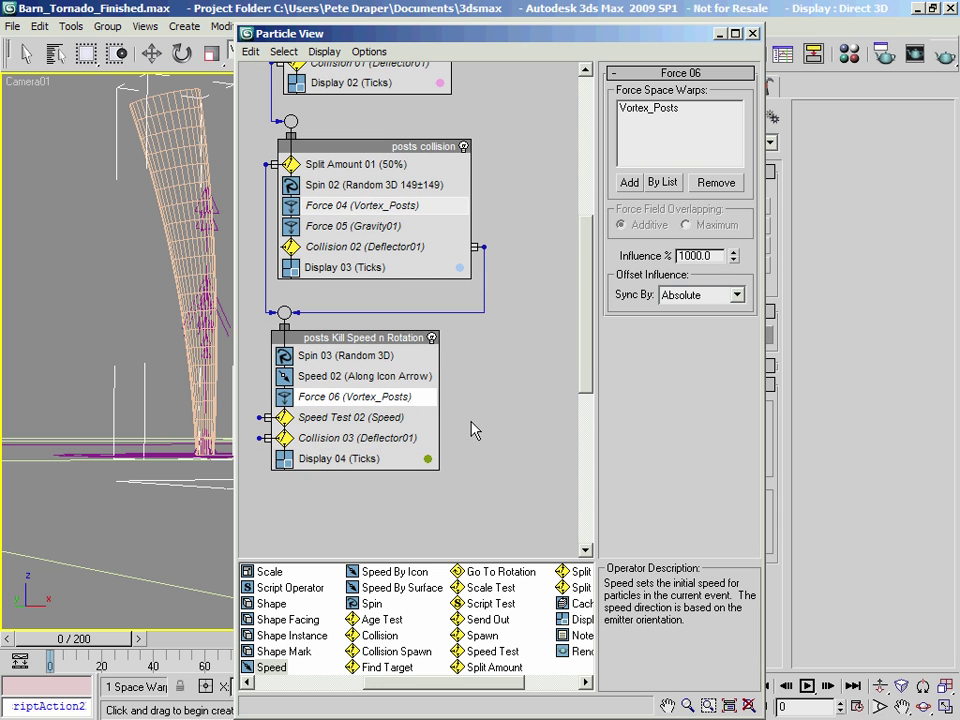
scroll(512, 381, "up", 2)
scroll(526, 333, "down", 1)
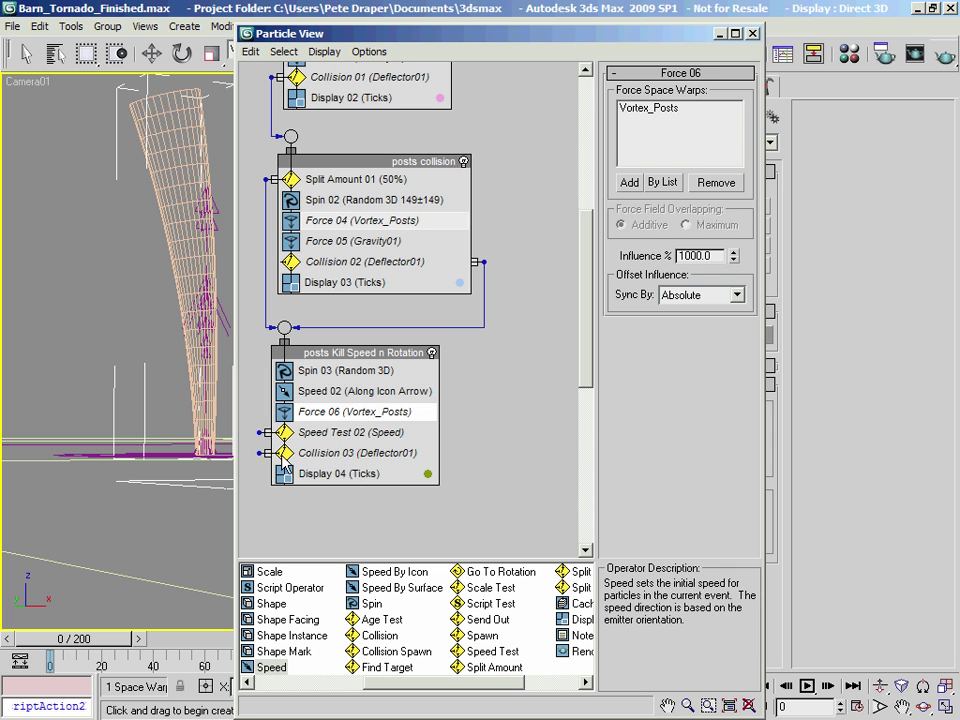
left_click_drag(268, 453, 433, 453)
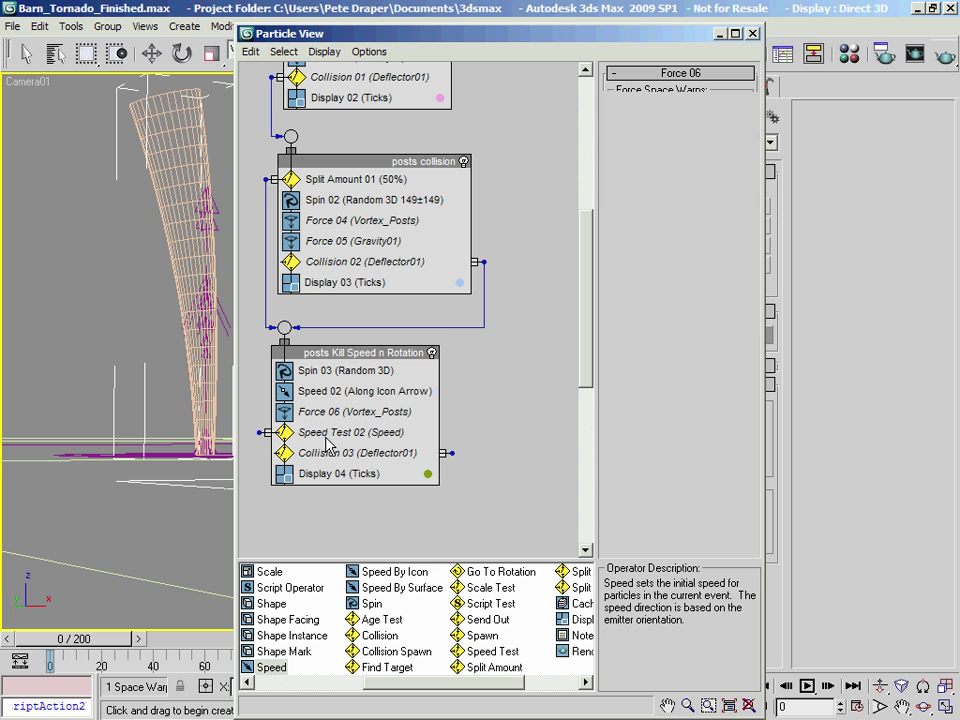
Create a new event from a Speed operator below posts Kill Speed n Rotation.
left_click(387, 432)
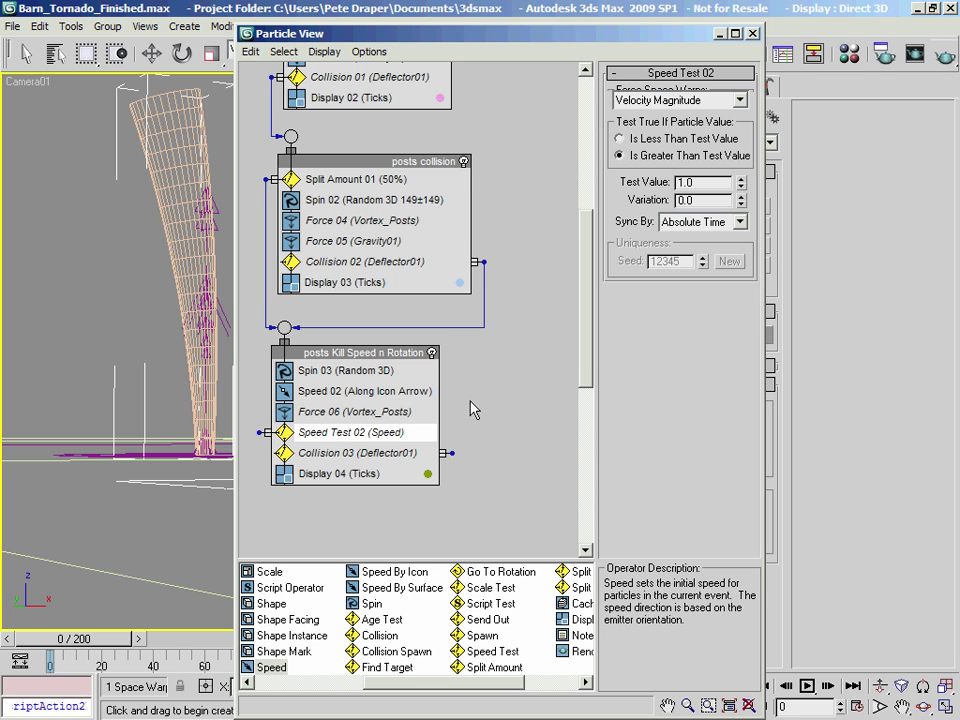
scroll(377, 194, "down", 2)
scroll(364, 499, "down", 5)
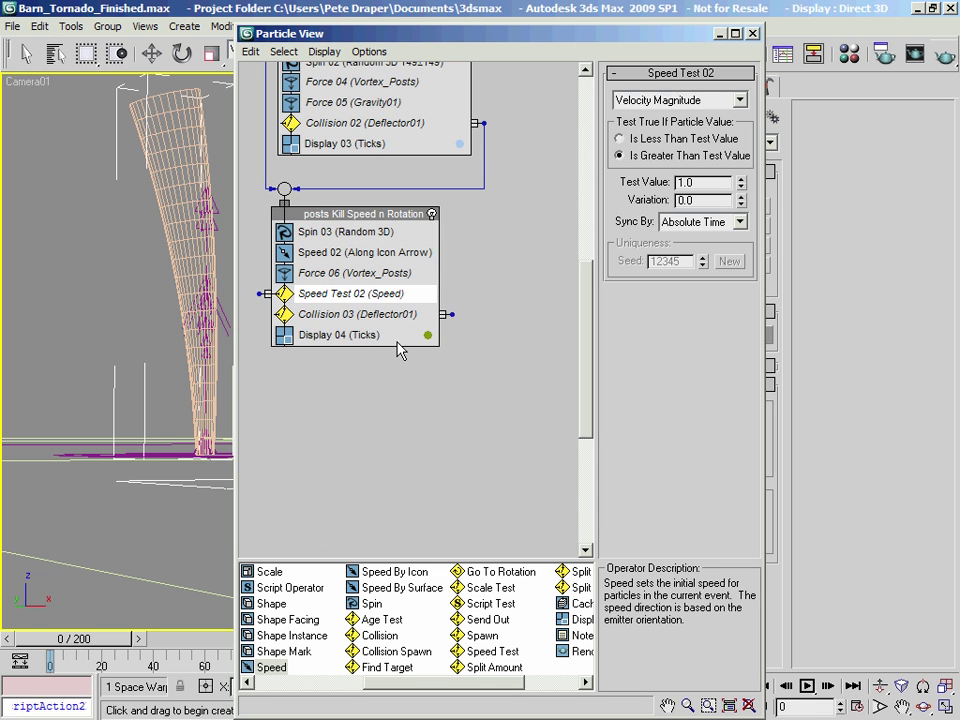
left_click_drag(272, 668, 312, 416)
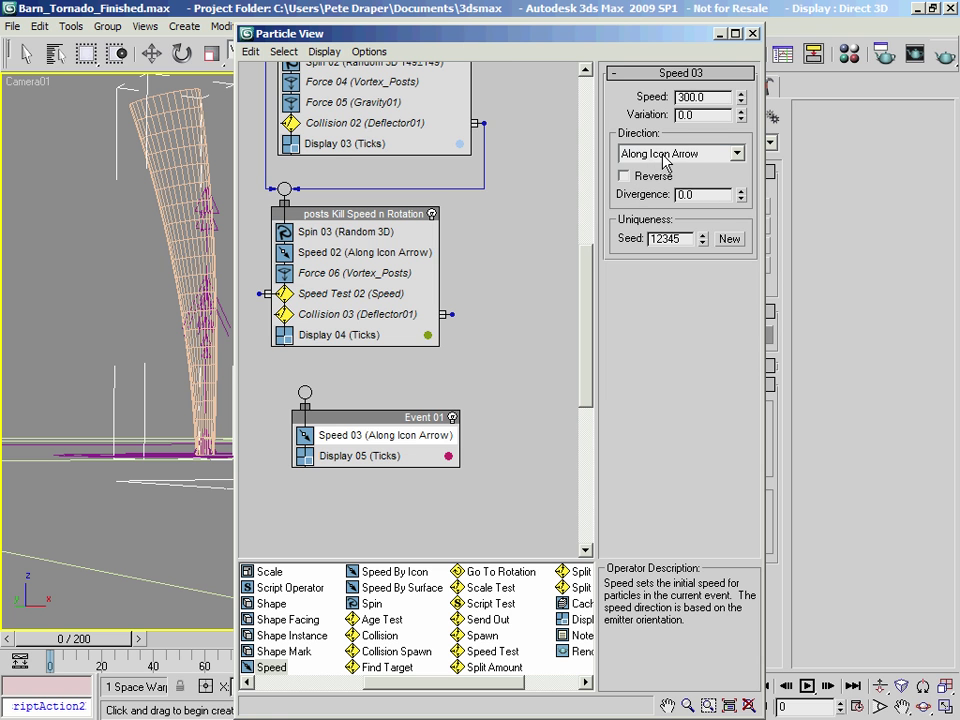
left_click_drag(588, 40, 808, 280)
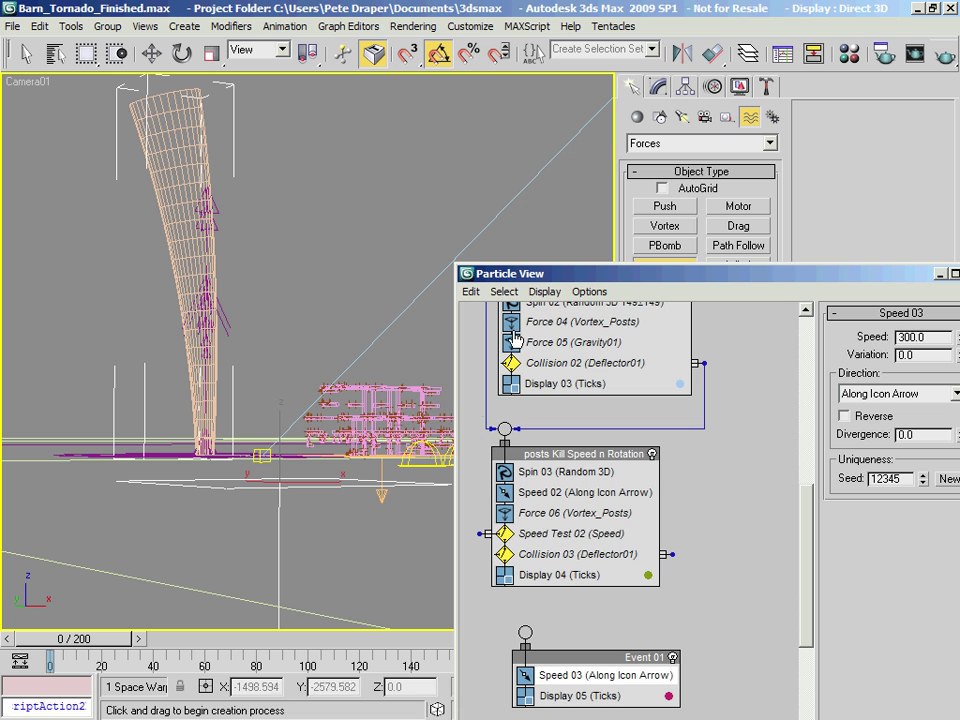
left_click_drag(557, 275, 329, 177)
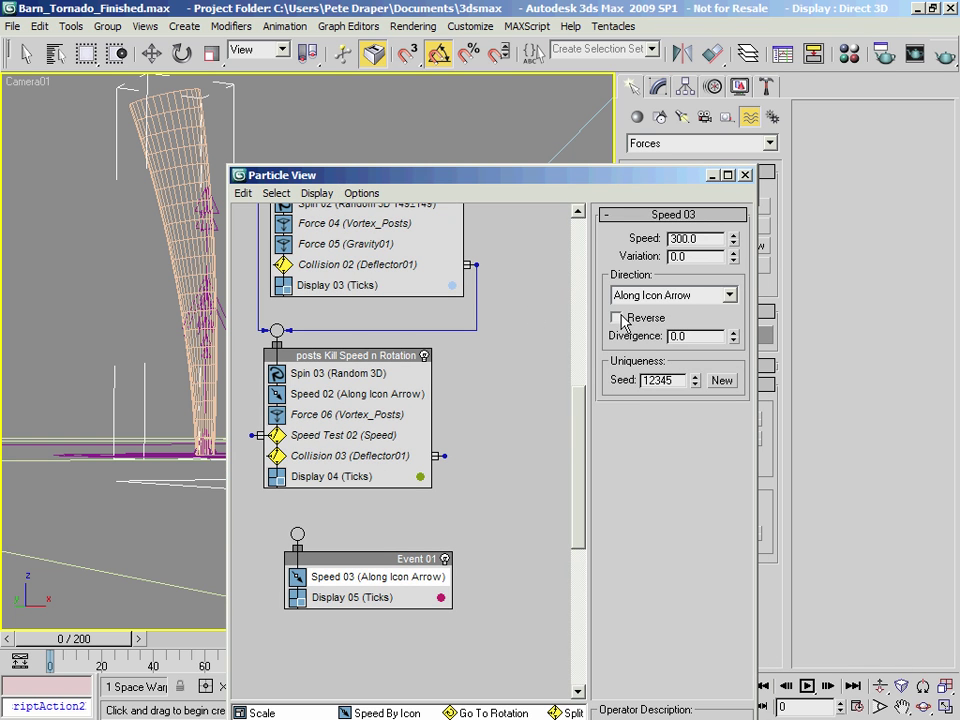
Reverse the direction of Speed 03 and set its speed to 30 and variation to 30.
left_click(617, 318)
double_click(703, 239)
type("30")
key("Tab")
type("3")
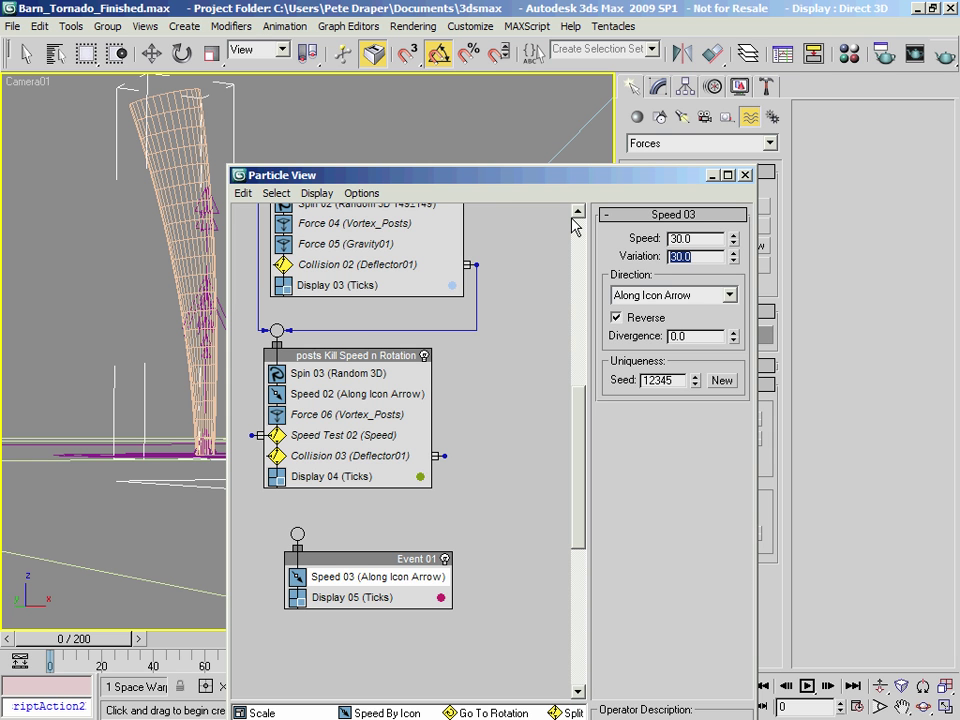
Turn off Reverse on Speed 03 and rotate the particle source icon 180 degrees about X so its arrow points up.
left_click_drag(480, 177, 502, 72)
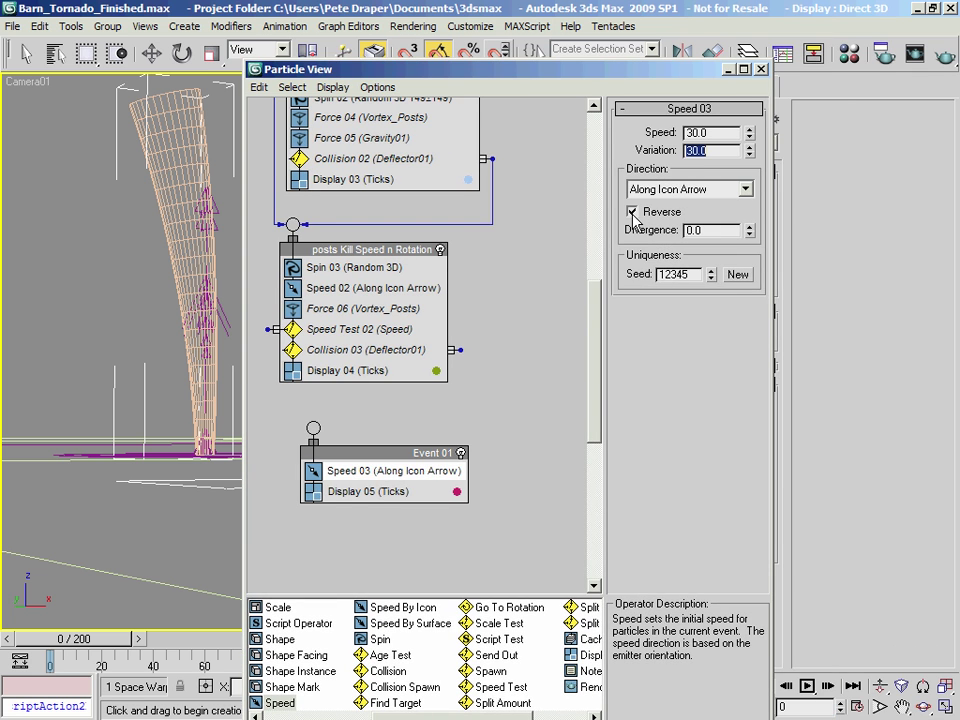
left_click_drag(432, 68, 820, 153)
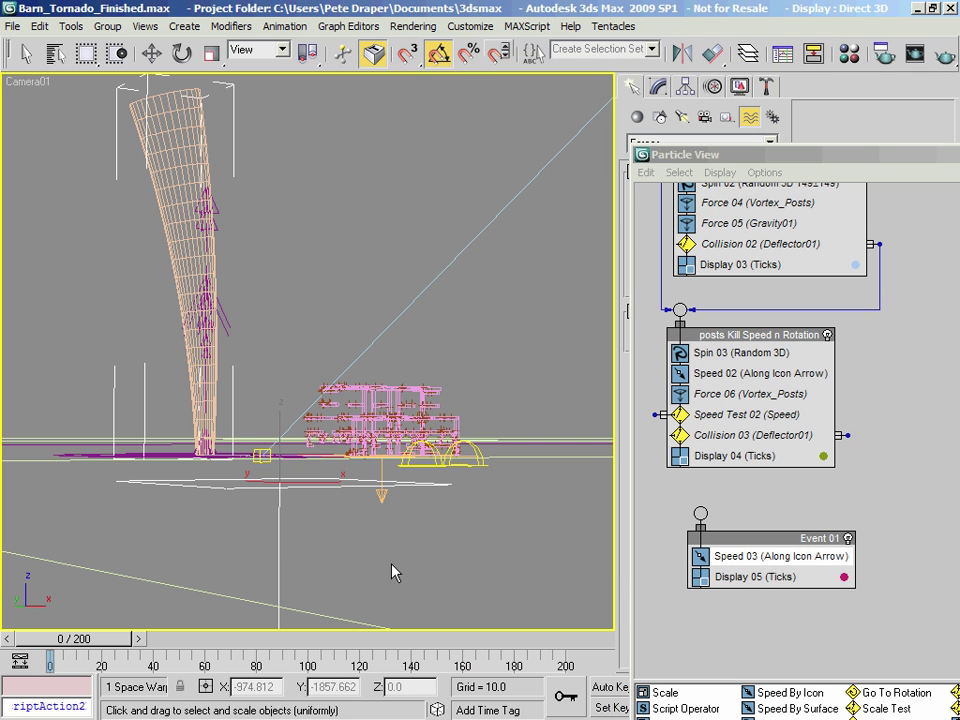
left_click(381, 490)
key("r")
key("r")
left_click(182, 53)
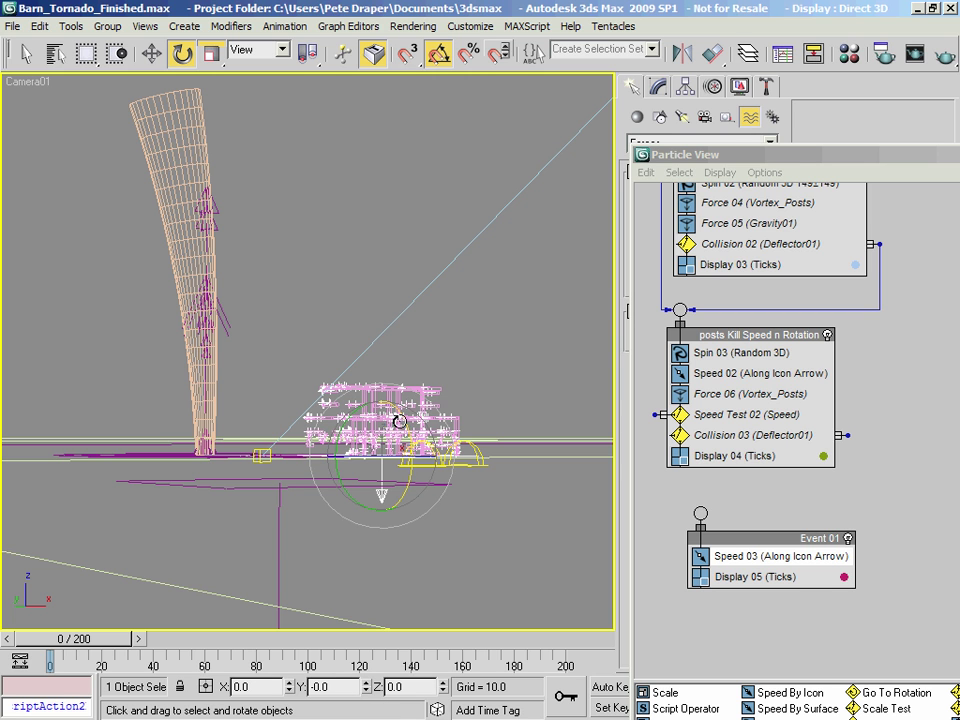
left_click_drag(403, 429, 428, 596)
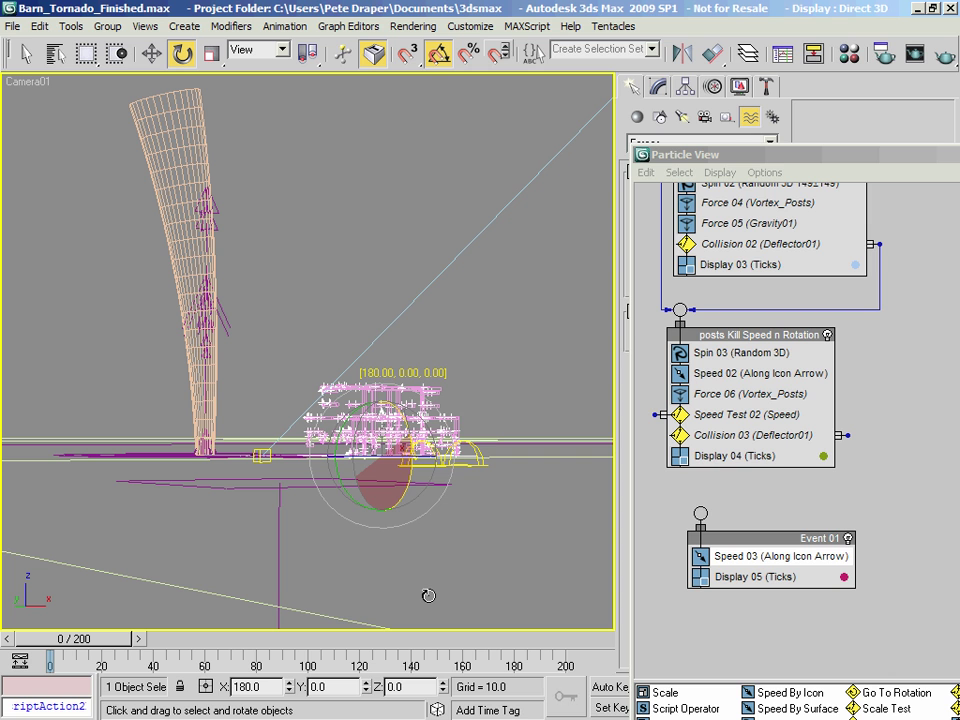
left_click_drag(791, 160, 540, 9)
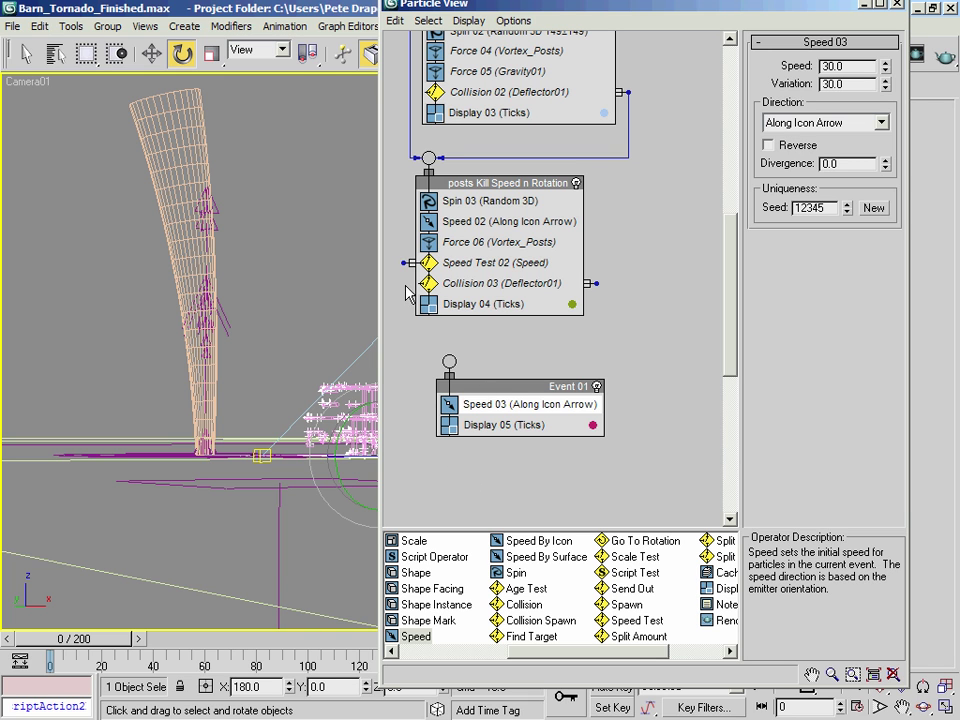
Wire Speed Test 02 to the new Speed event and rename that event as posts moving again.
left_click_drag(406, 262, 450, 364)
mouse_move(501, 388)
left_mouse_down()
mouse_move(482, 386)
mouse_move(487, 379)
left_mouse_up()
left_click(504, 380)
right_click(509, 387)
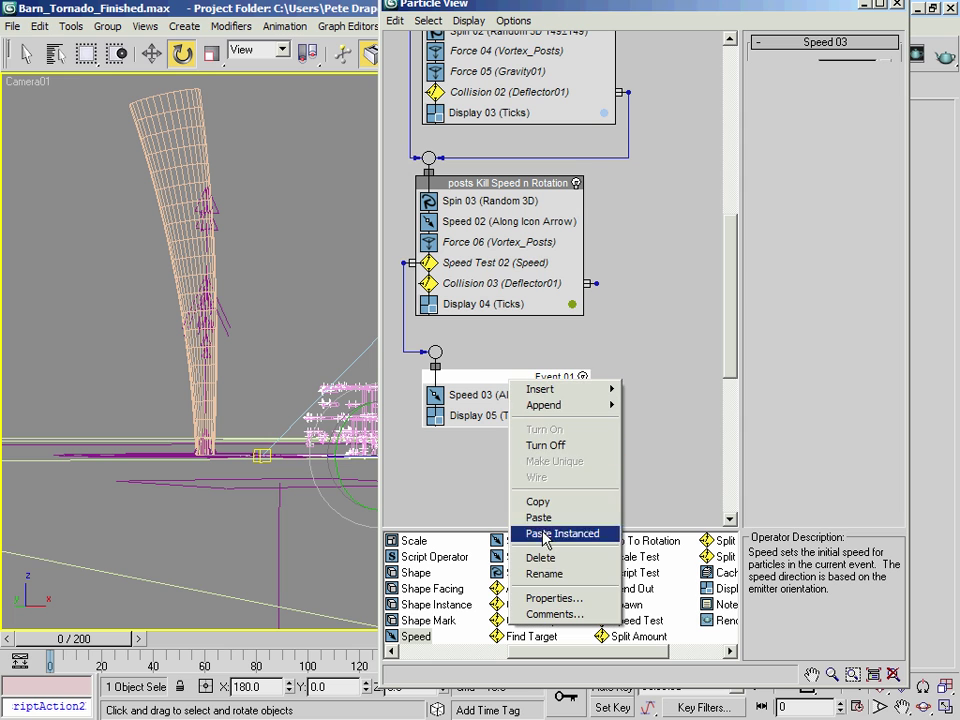
left_click(545, 574)
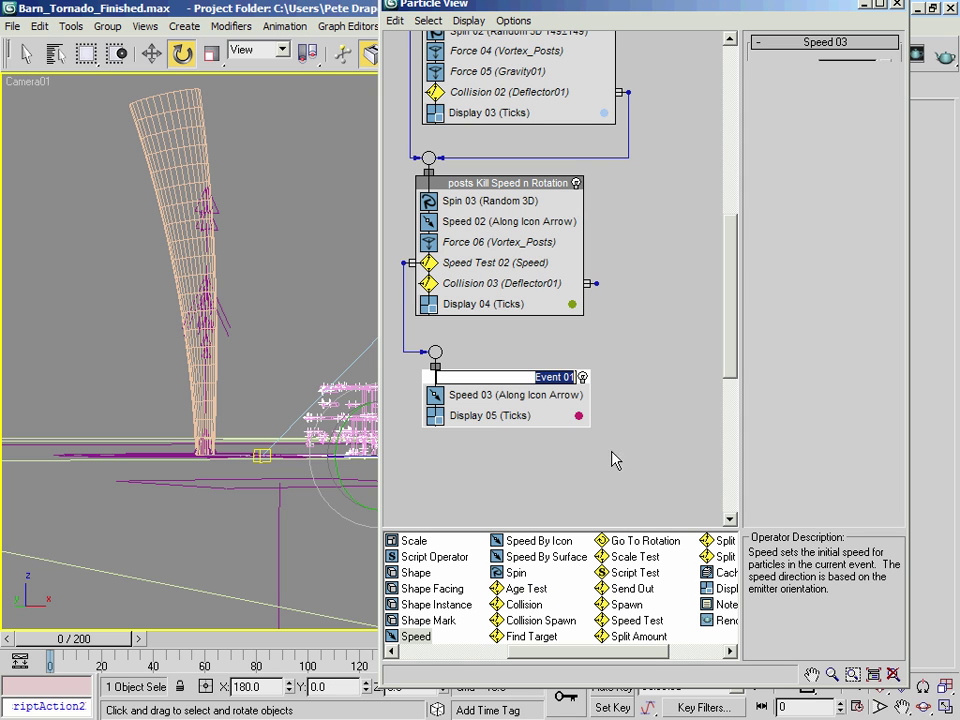
type("posts")
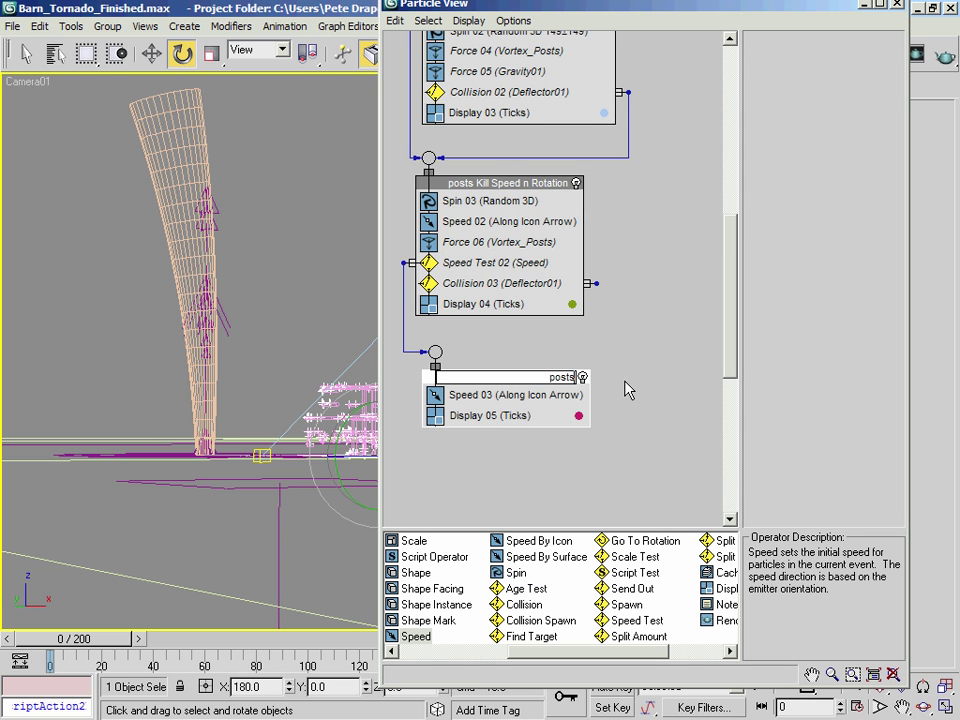
type(" moving again")
key("Return")
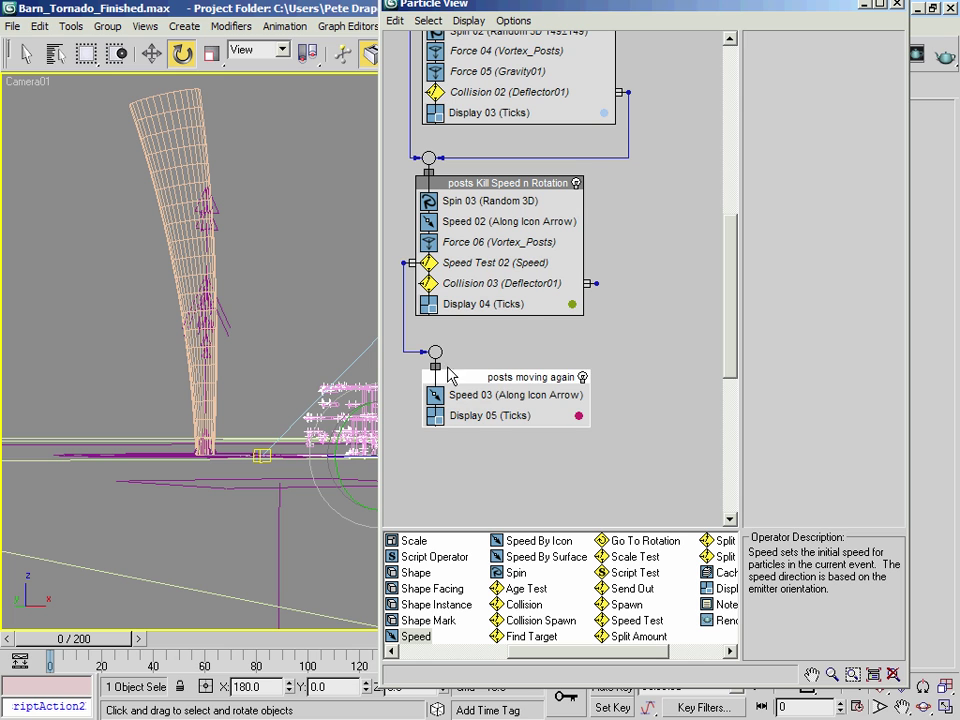
Add a Spin operator below Speed 03 in posts moving again, with a spin rate of 200 and a variation of 200.
left_click(496, 418)
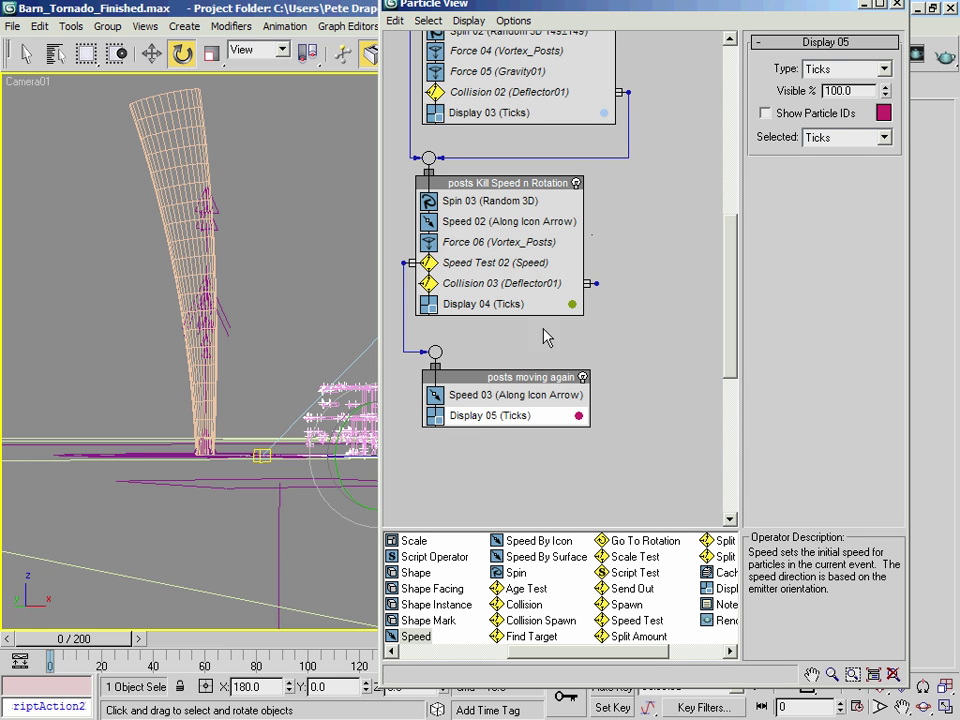
middle_click_drag(636, 348, 658, 355)
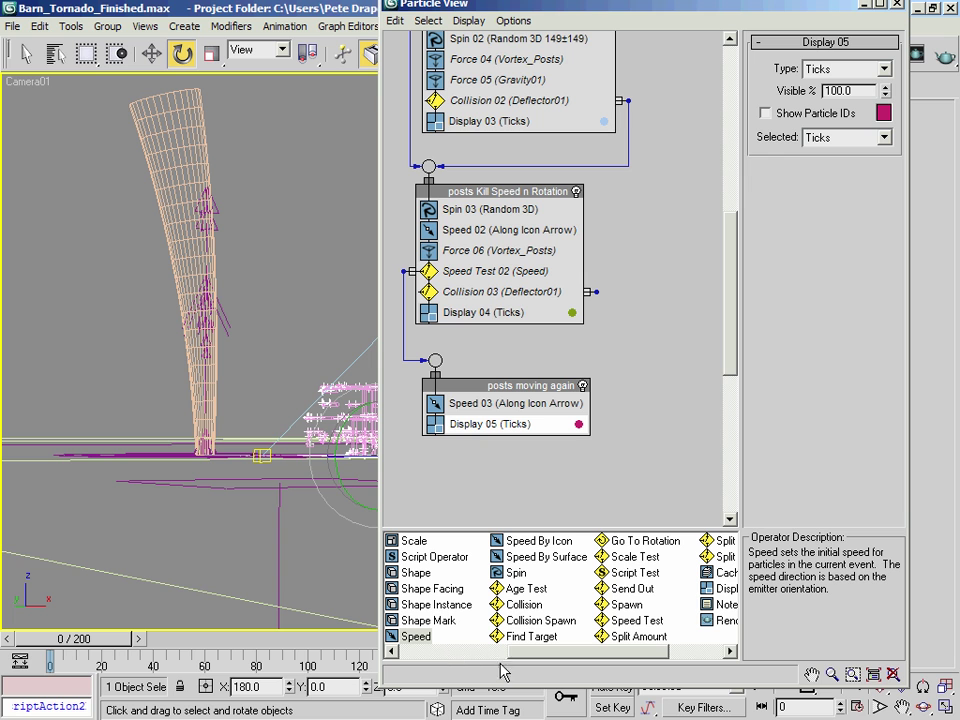
left_click(441, 652)
left_click_drag(448, 653, 501, 657)
left_click_drag(637, 580, 485, 420)
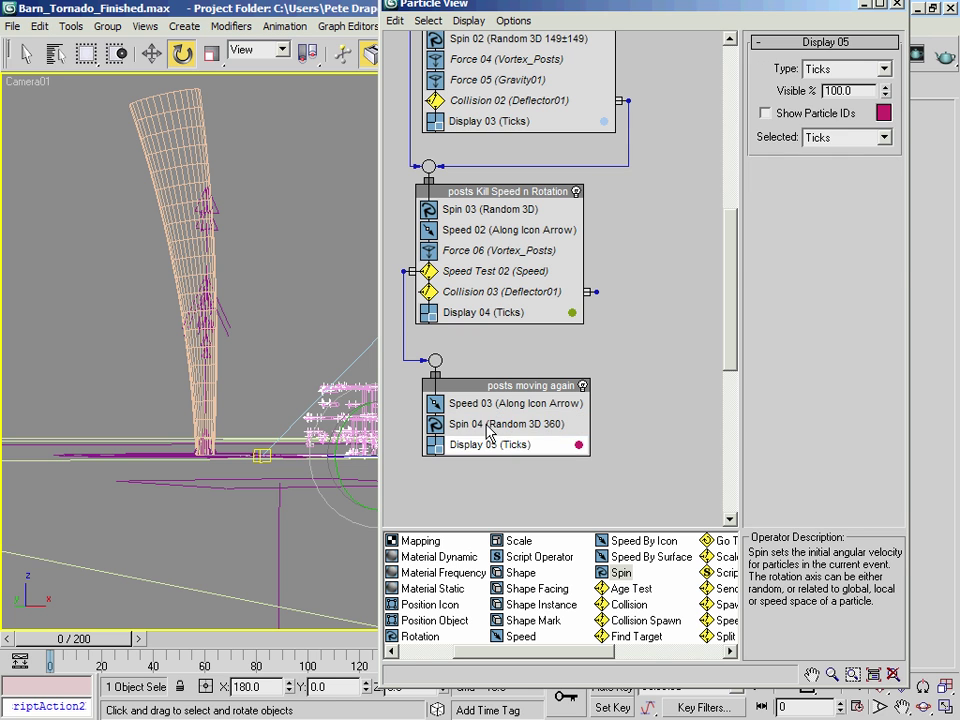
left_click(488, 426)
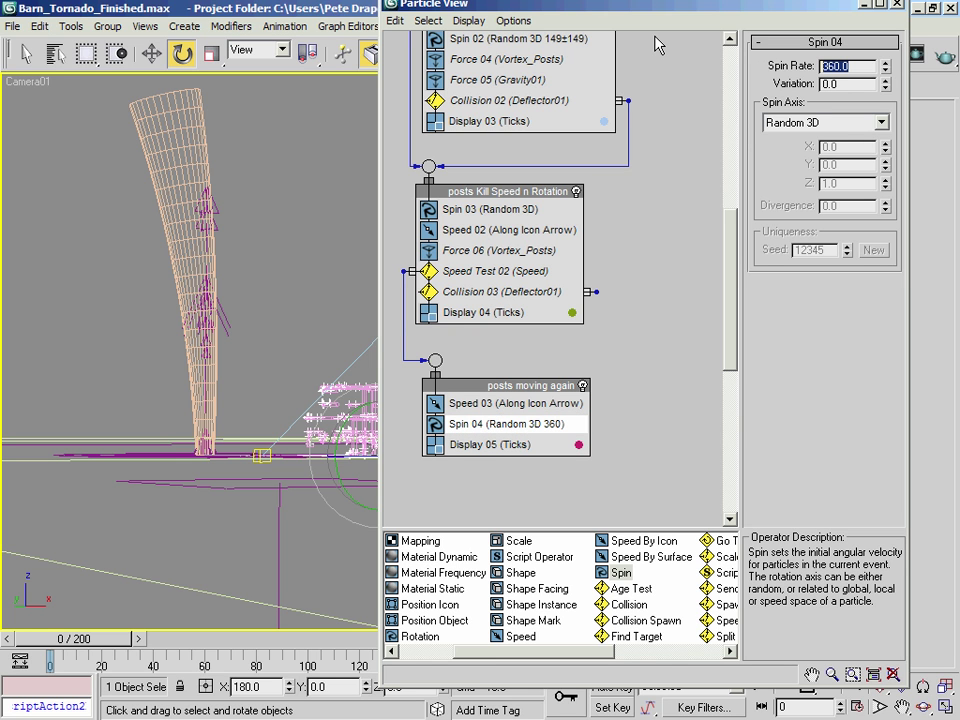
type("200")
key("Tab")
key("Return")
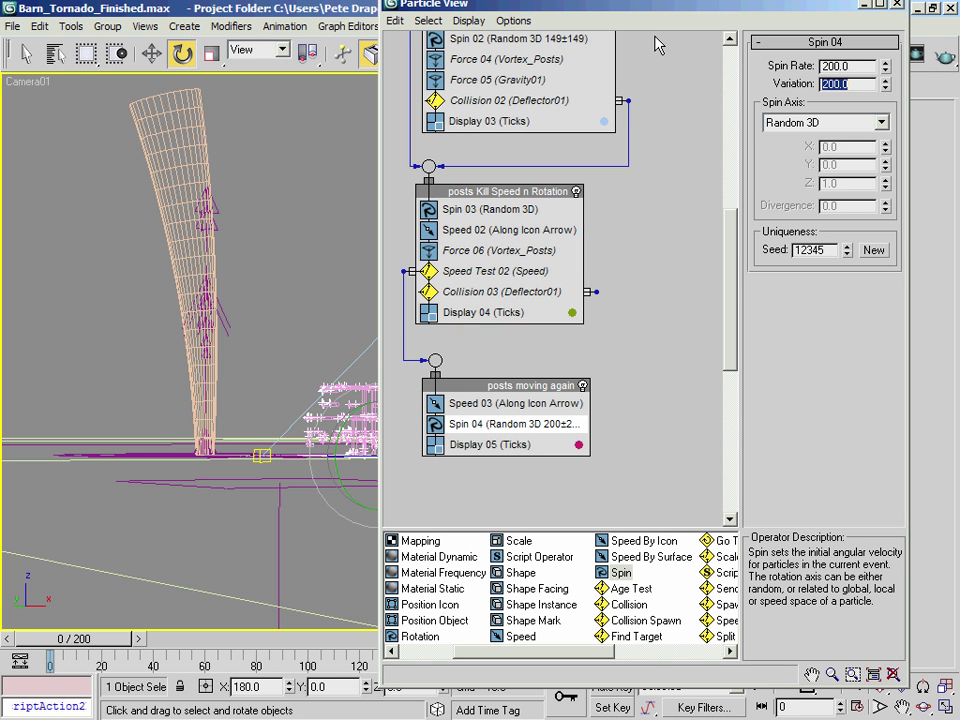
Copy Force 06 (Vortex_Posts) from posts Kill Speed n Rotation and paste it as an instance below Spin 04 in posts moving again.
right_click(515, 252)
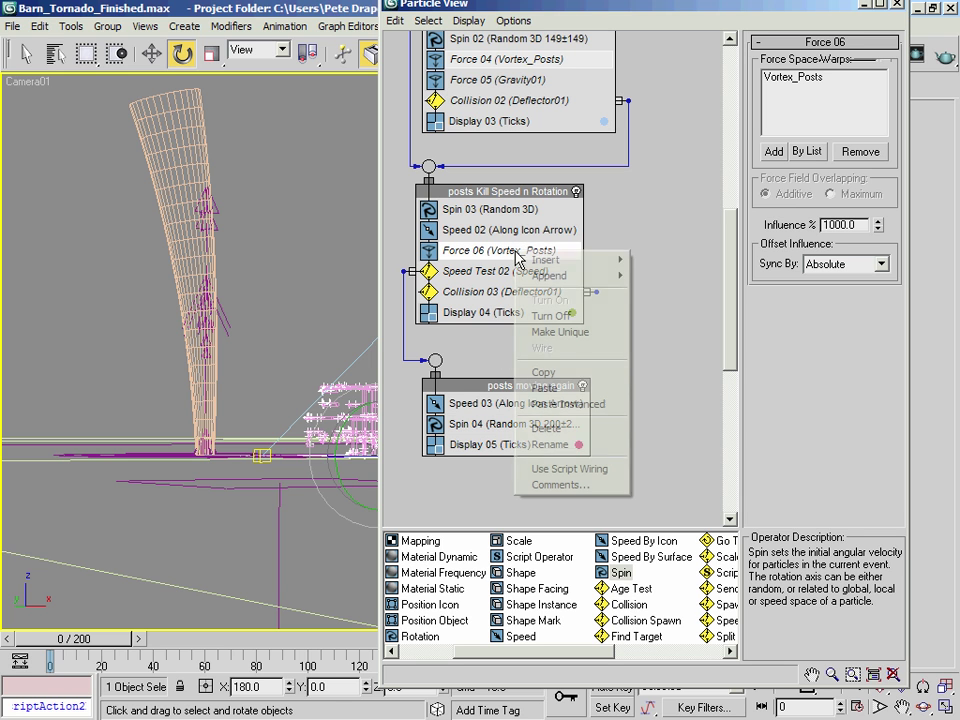
left_click(545, 374)
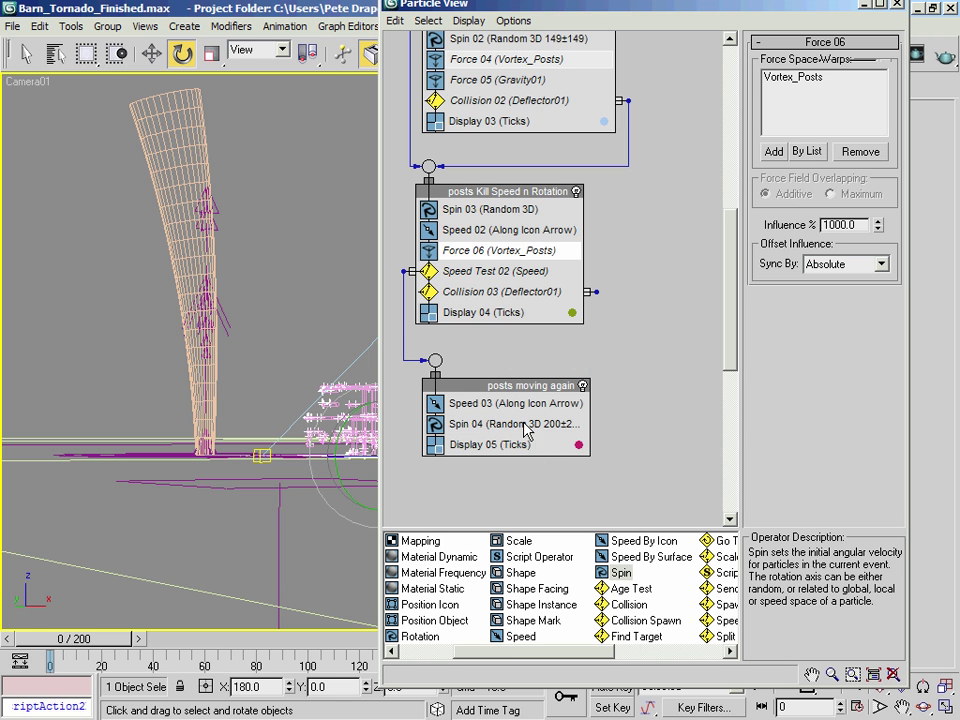
right_click(530, 424)
left_click(604, 576)
left_click_drag(505, 423, 517, 455)
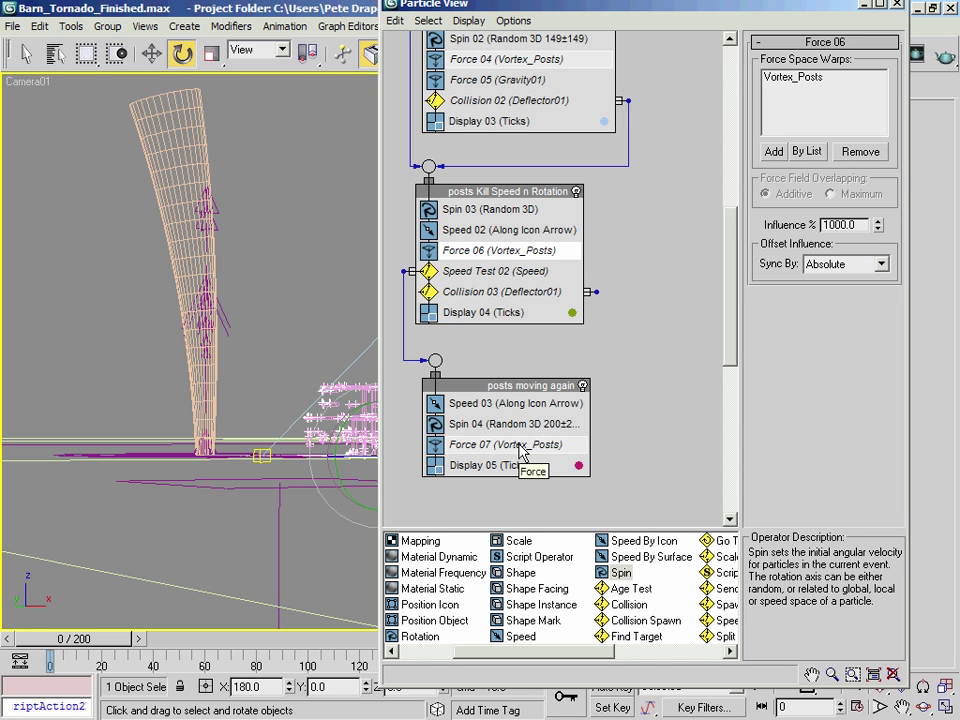
scroll(624, 210, "up", 1)
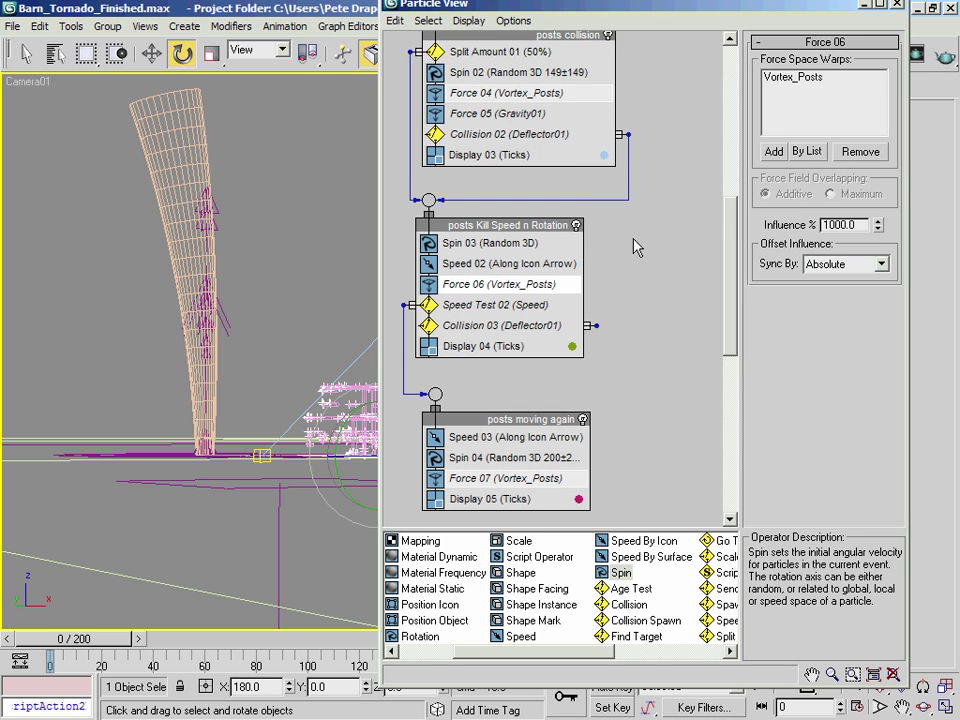
Copy Force 05 (Gravity01) from posts collision and paste it as an instance below Force 07 in posts moving again.
left_click(535, 117)
right_click(535, 117)
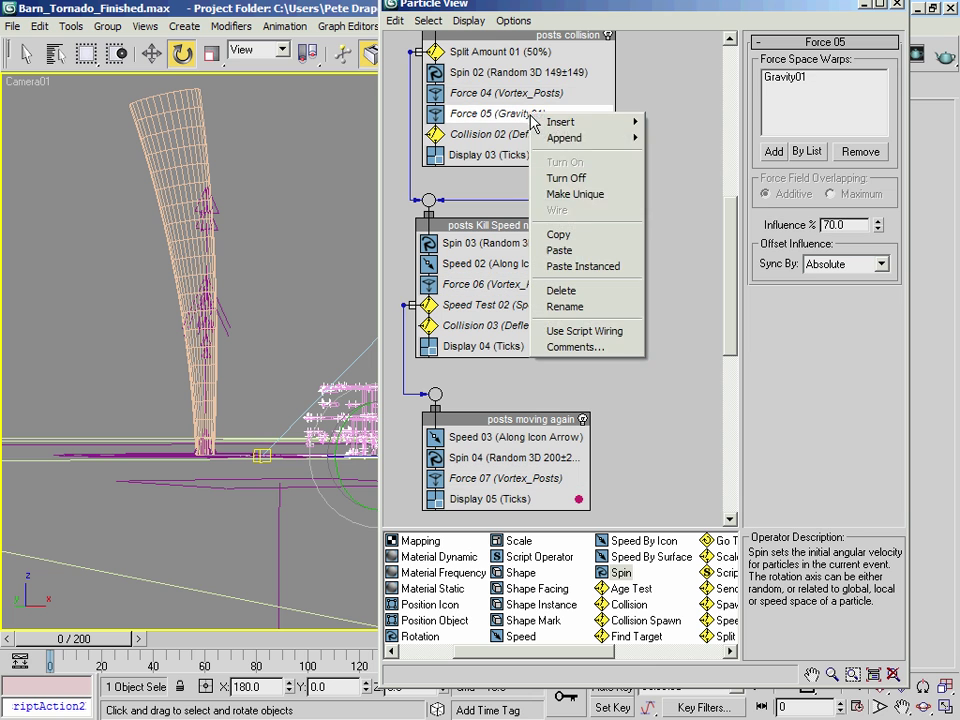
left_click(580, 234)
scroll(626, 379, "down", 3)
right_click(527, 368)
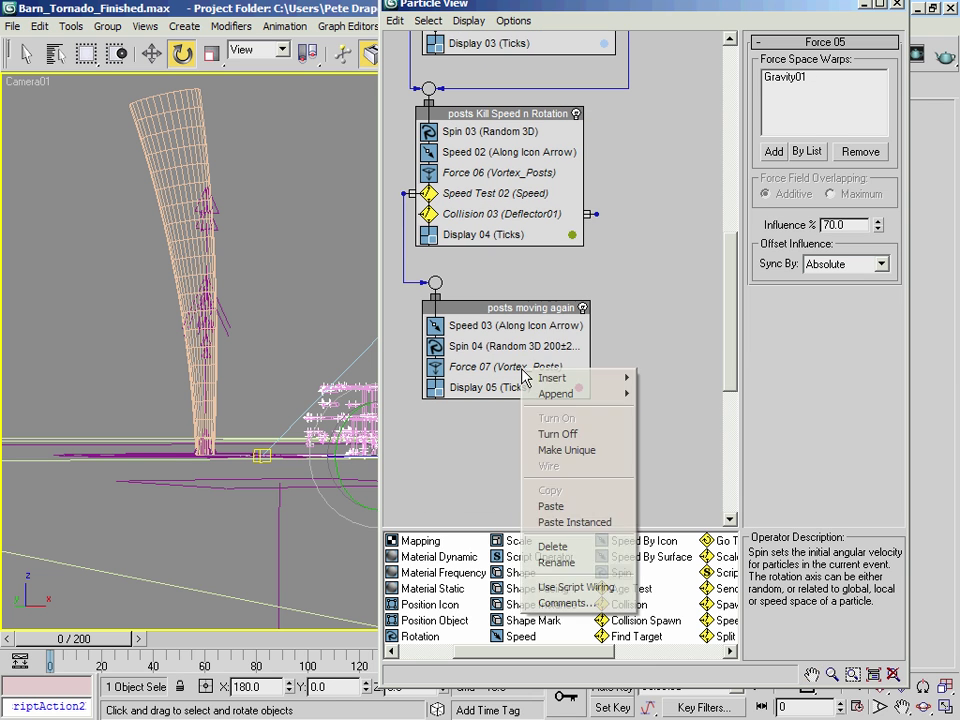
left_click(580, 522)
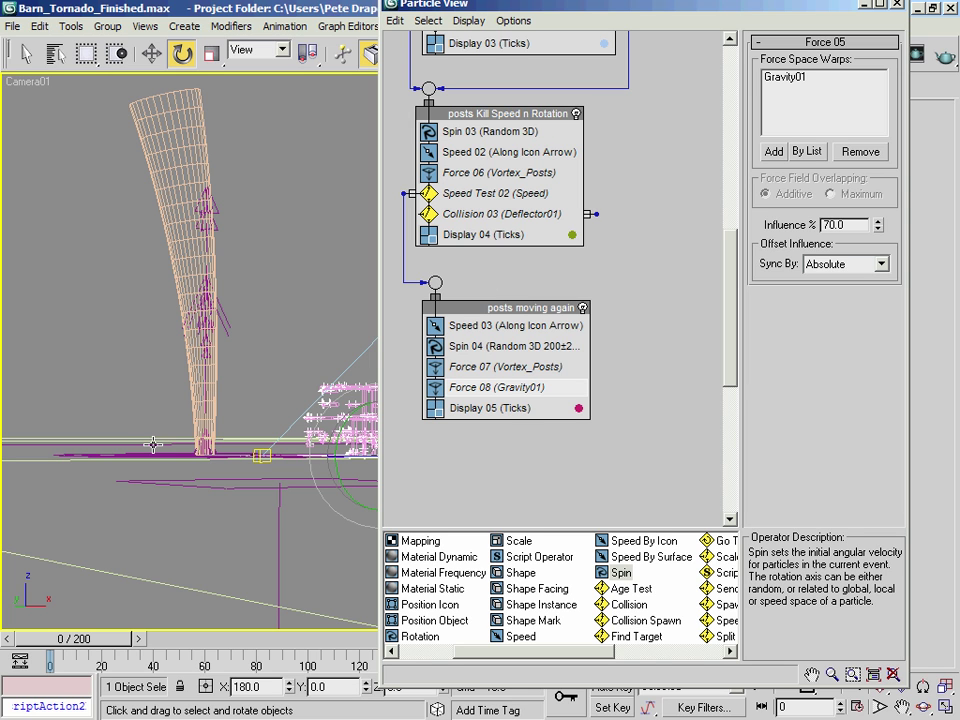
scroll(645, 405, "up", 1)
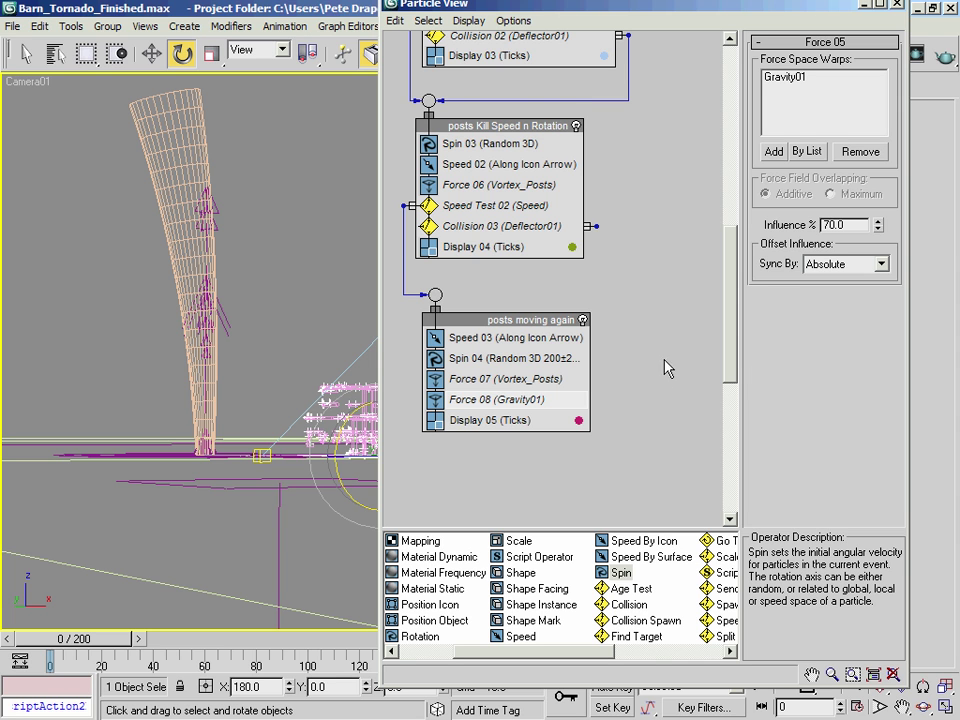
right_click(510, 400)
mouse_move(560, 422)
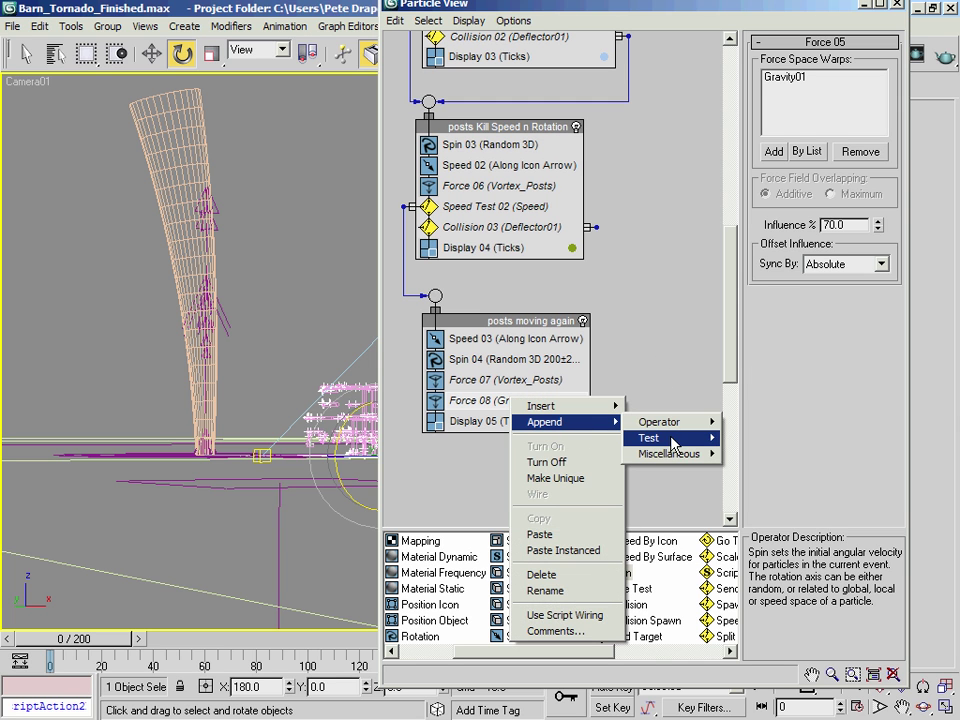
left_click(812, 359)
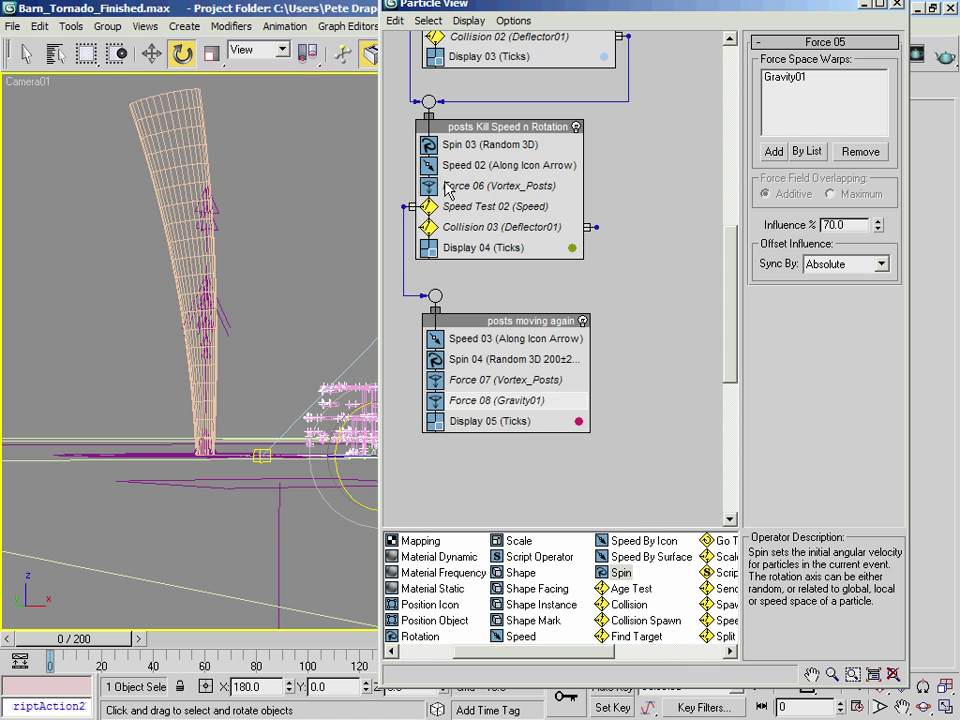
Copy Collision 03 (Deflector01) from posts Kill Speed n Rotation and paste it as an independent copy below Force 08 in posts moving again.
right_click(476, 237)
left_click(486, 364)
right_click(516, 404)
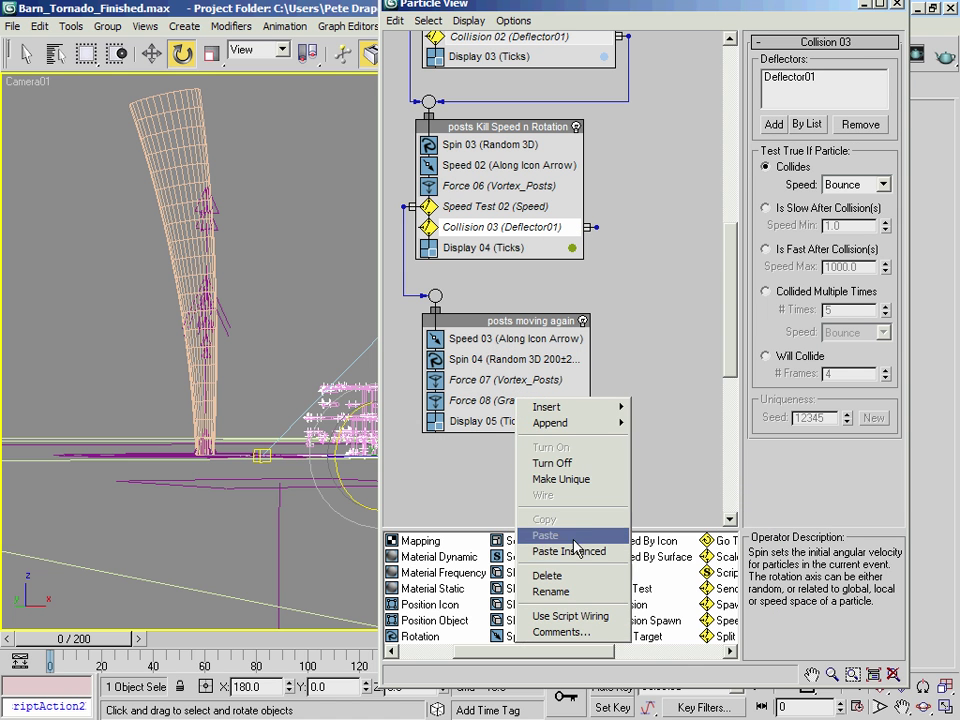
left_click(548, 535)
left_click_drag(470, 400, 490, 441)
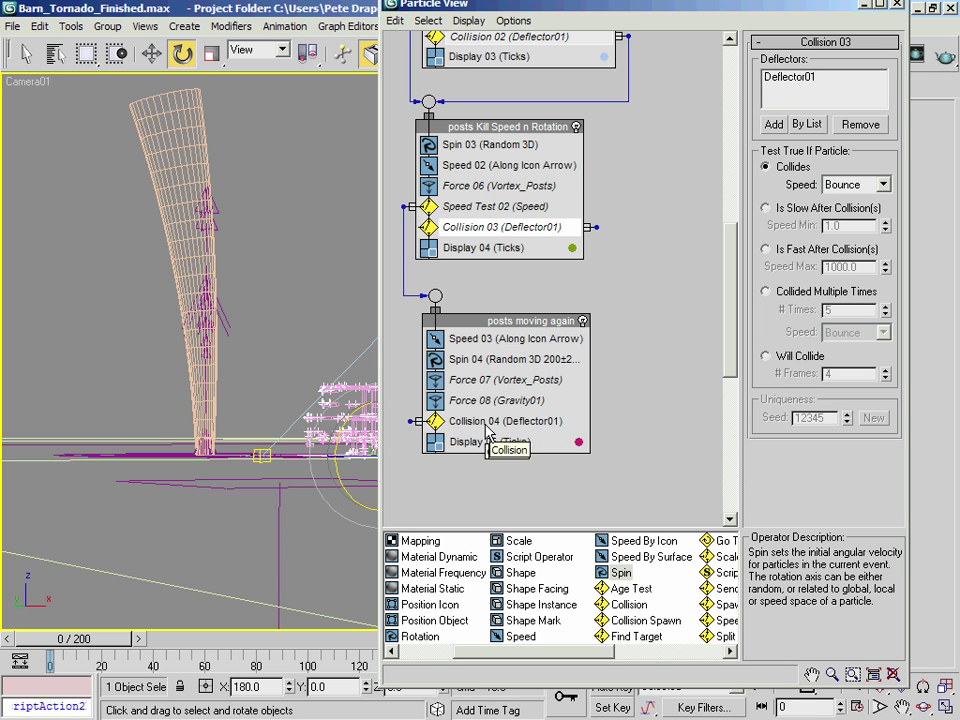
Set Collision 04 to test true after colliding 2 times with Bounce, and wire it to the posts Kill Speed n Rotation event.
left_click(462, 421)
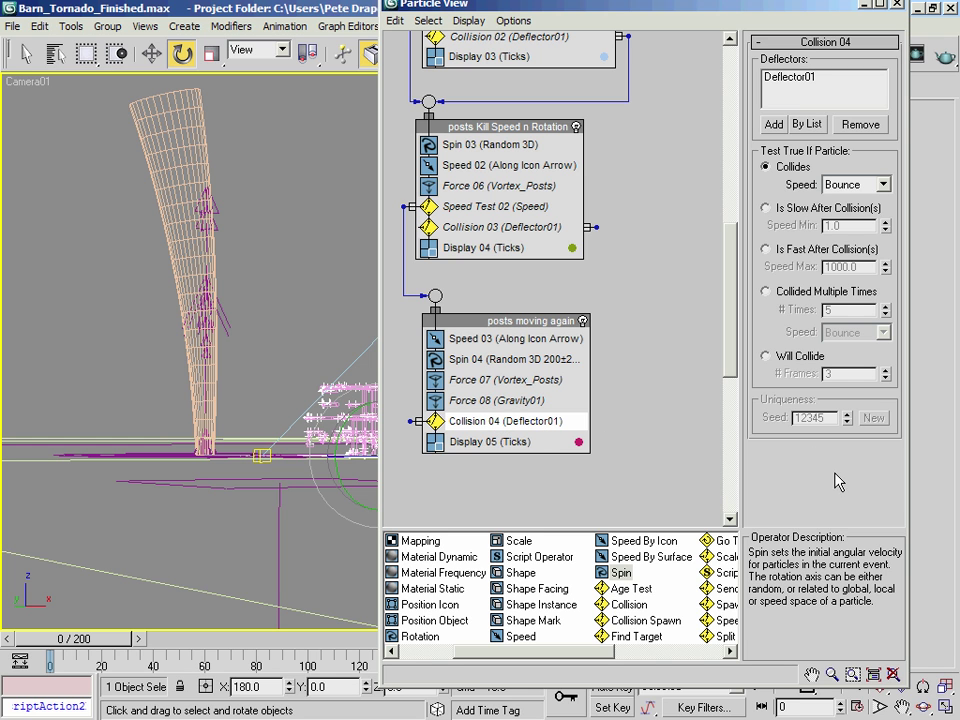
left_click(777, 296)
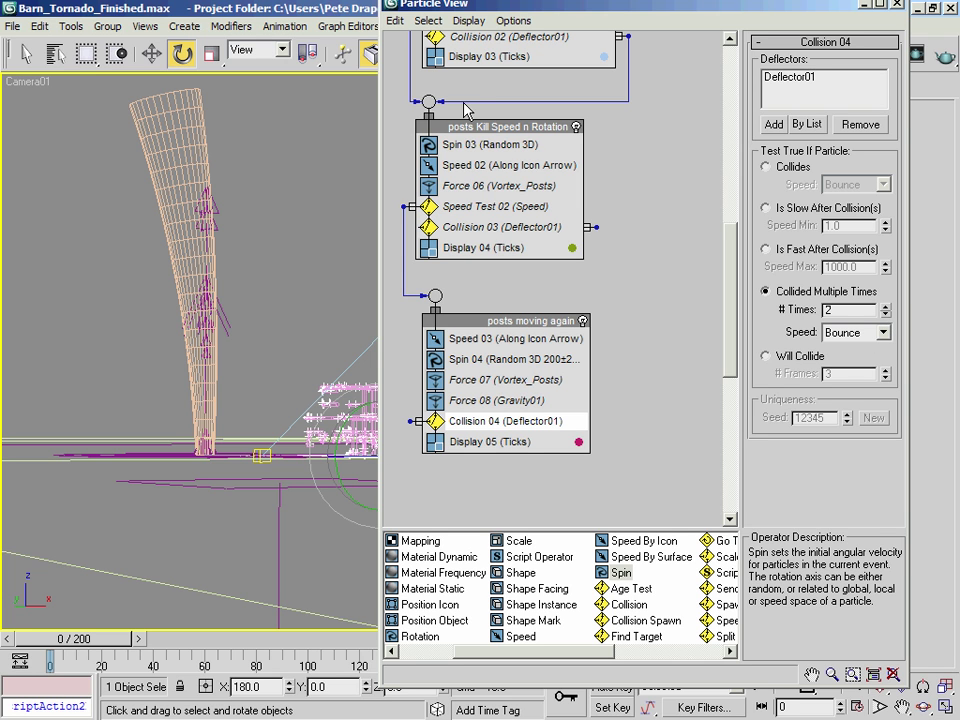
left_click_drag(421, 421, 431, 102)
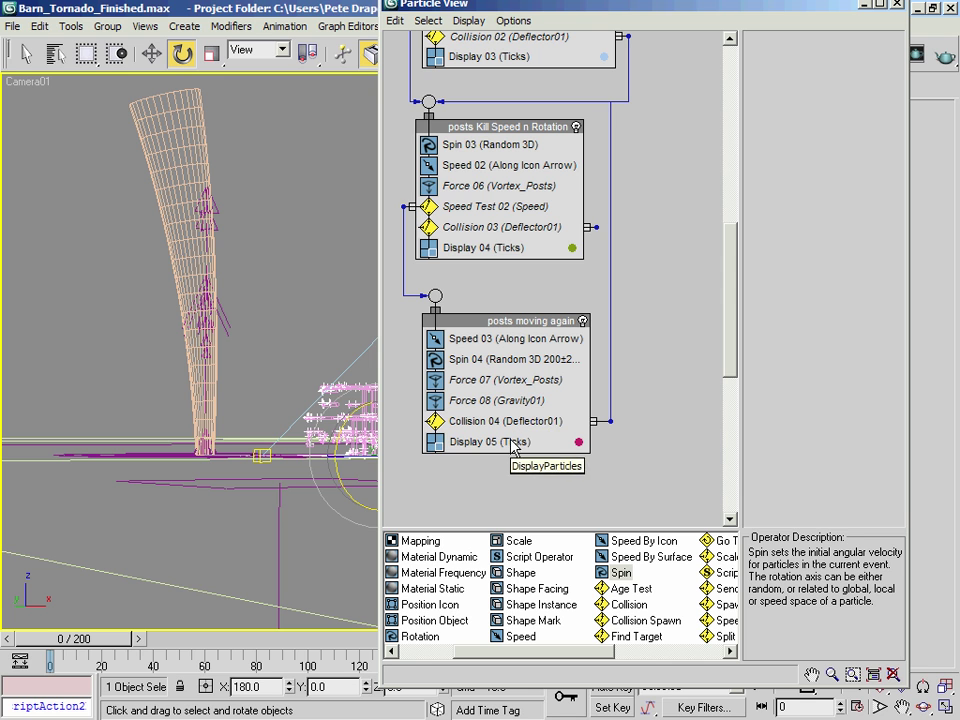
Copy Speed Test 02 from posts Kill Speed n Rotation and paste it as an independent copy above Collision 04 in posts moving again.
left_click(510, 206)
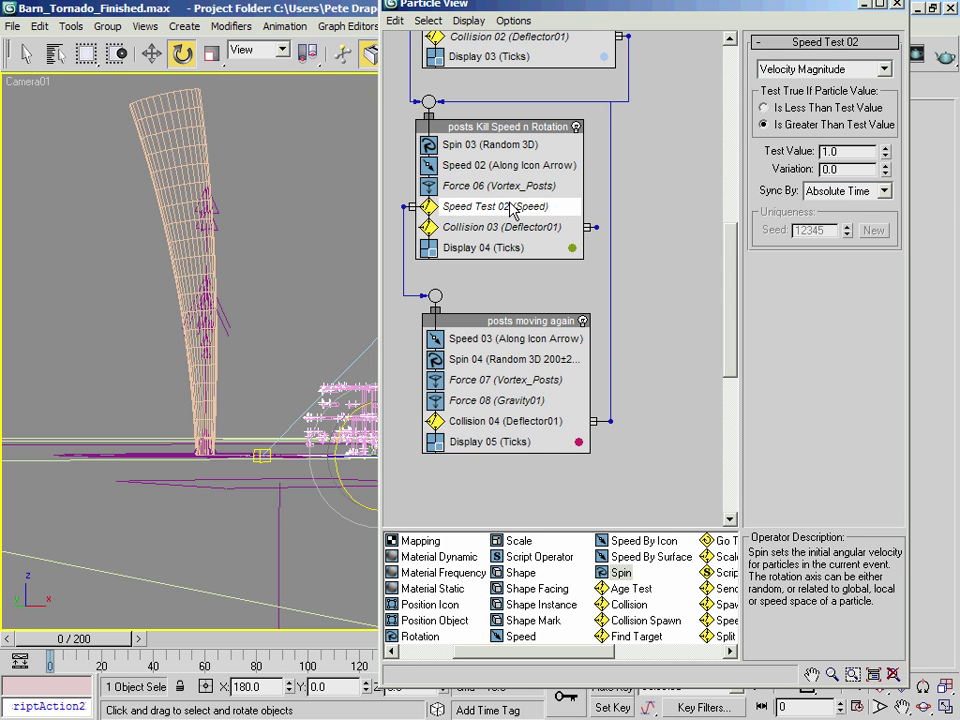
right_click(477, 207)
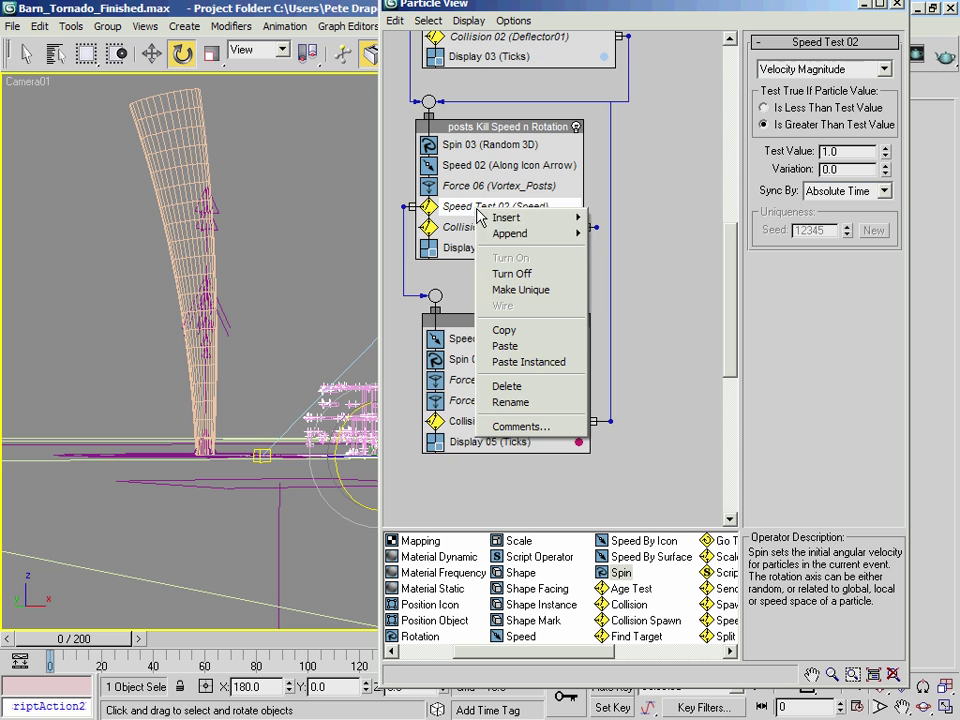
left_click(520, 330)
right_click(503, 404)
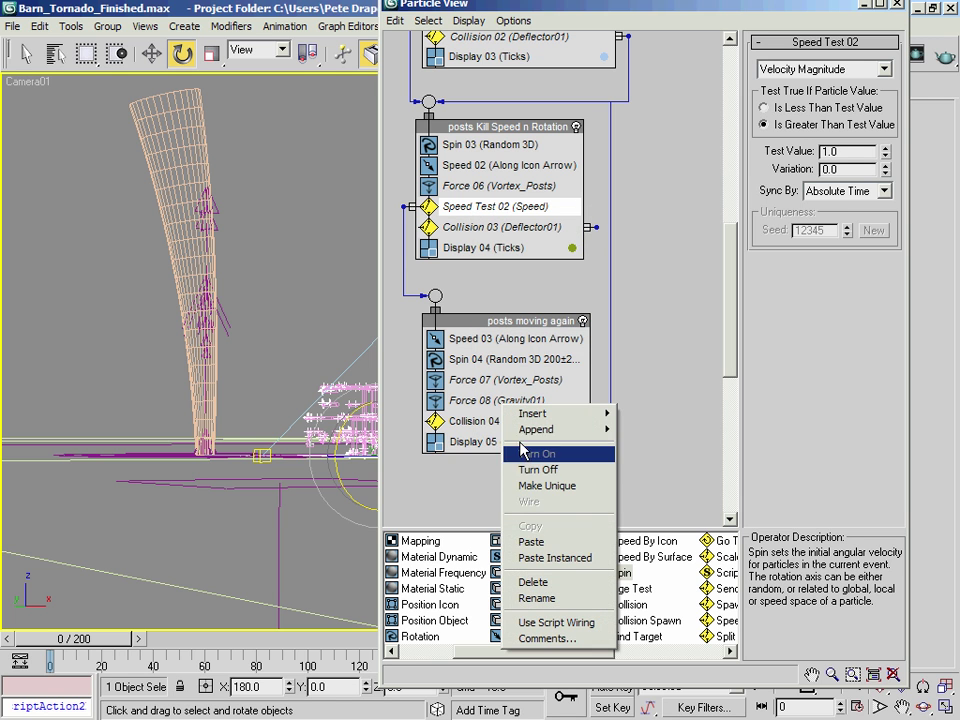
left_click(556, 542)
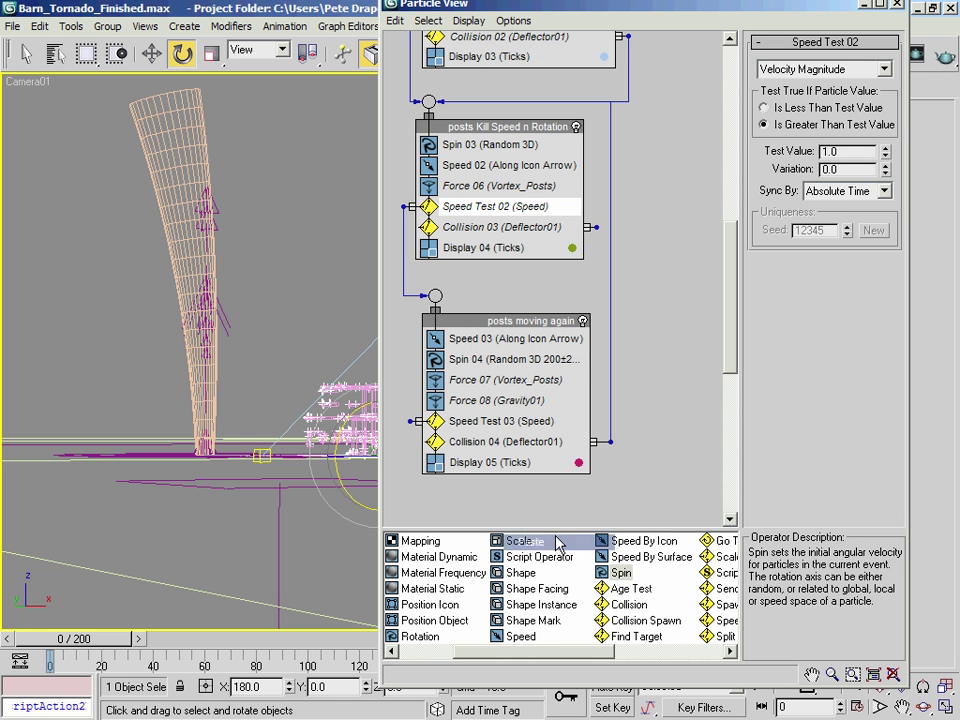
Set Speed Test 03 to test true when the velocity magnitude is less than a test value of 2.0.
left_click(505, 424)
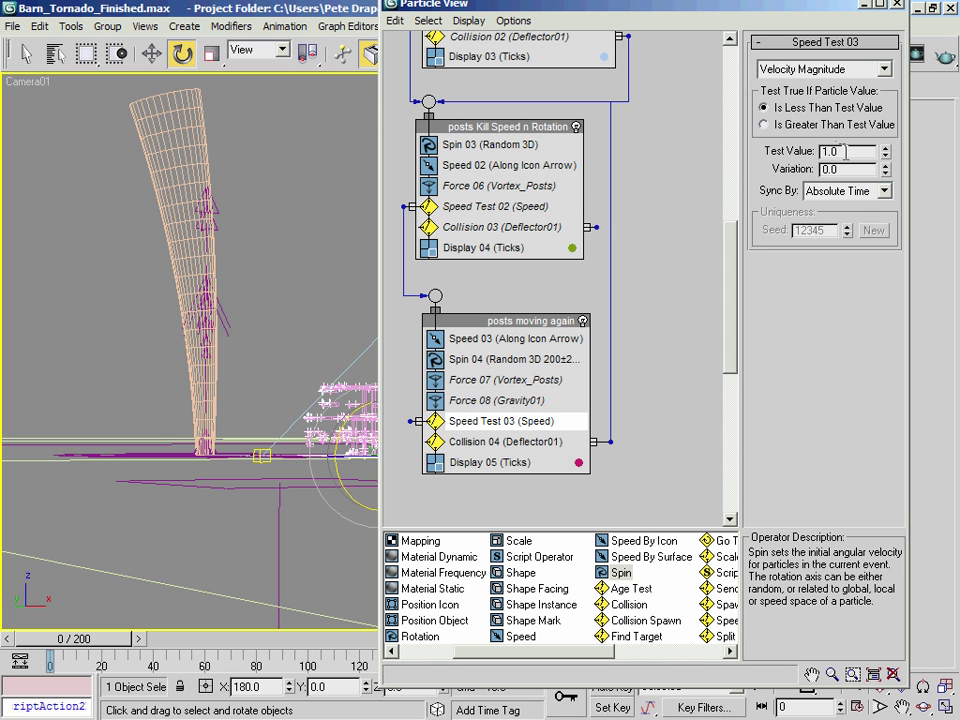
left_click_drag(845, 151, 799, 158)
left_click(486, 209)
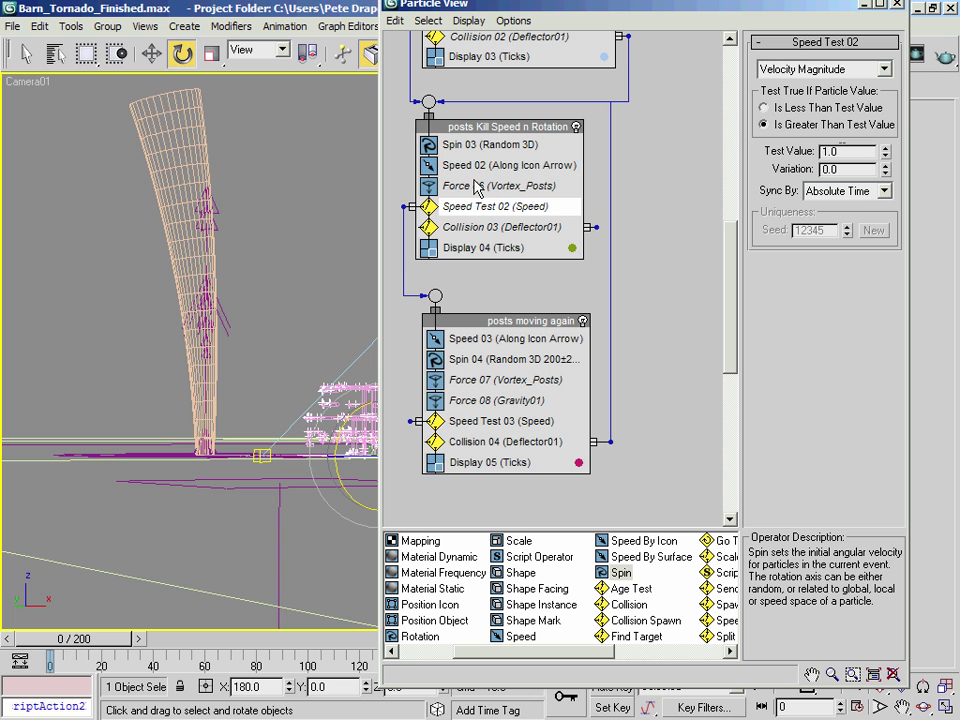
left_click_drag(485, 321, 489, 316)
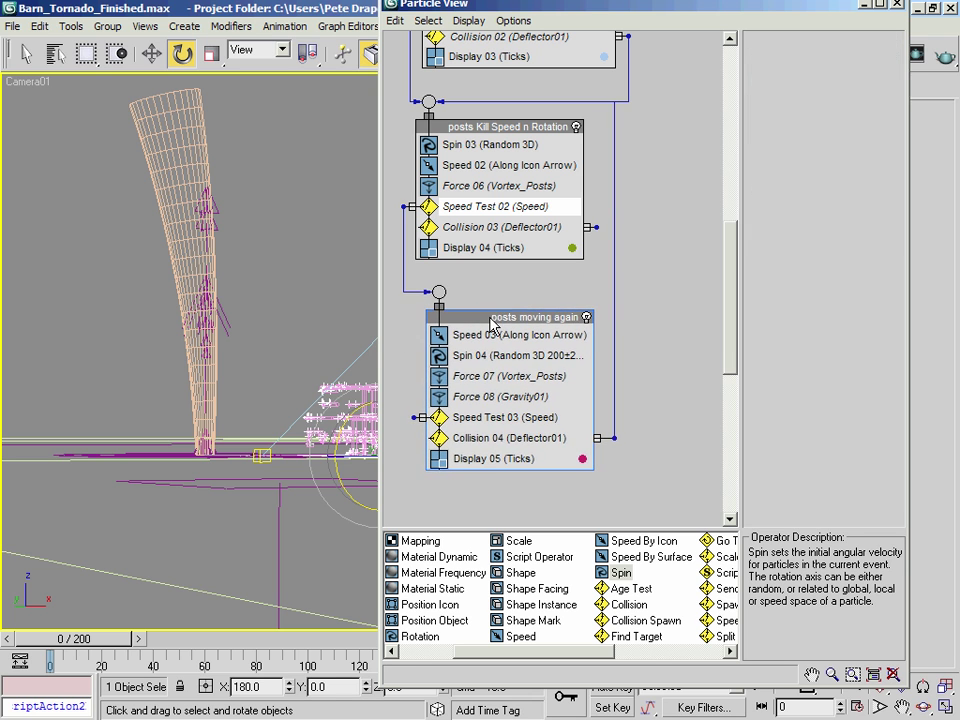
left_click(503, 338)
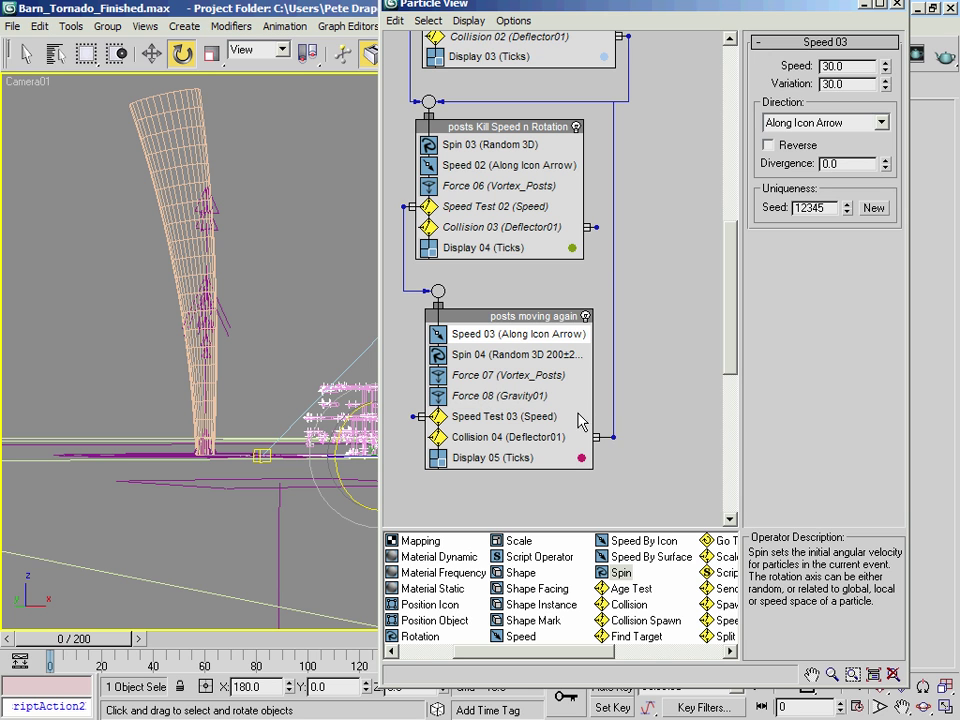
left_click(497, 421)
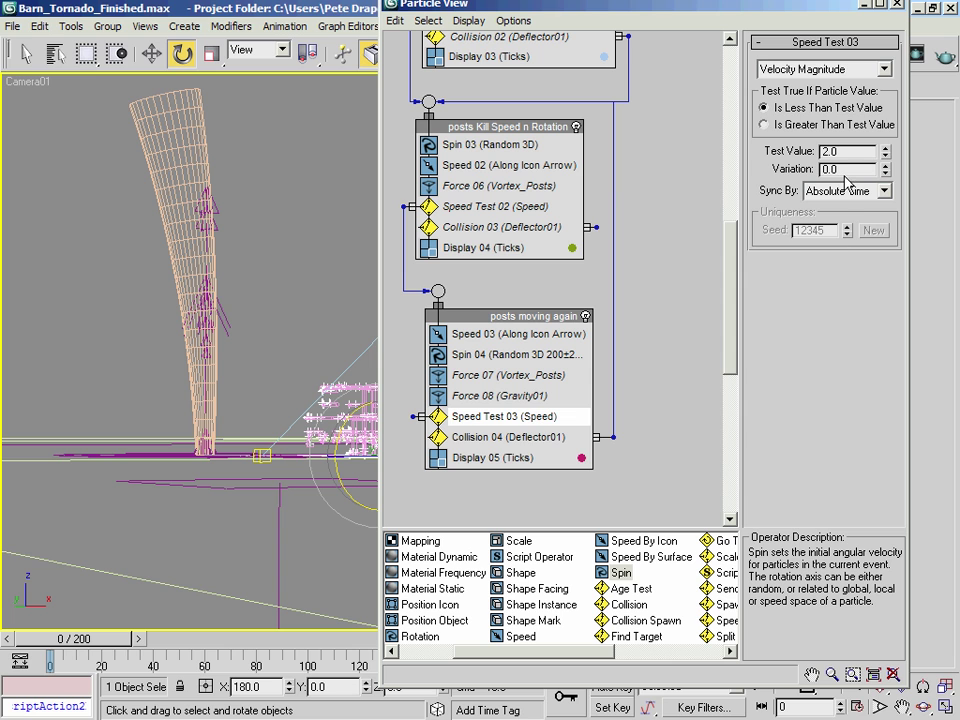
Wire Speed Test 03 back to posts Kill Speed n Rotation, and tidy the wire and the position of the posts moving again event.
left_click(505, 437)
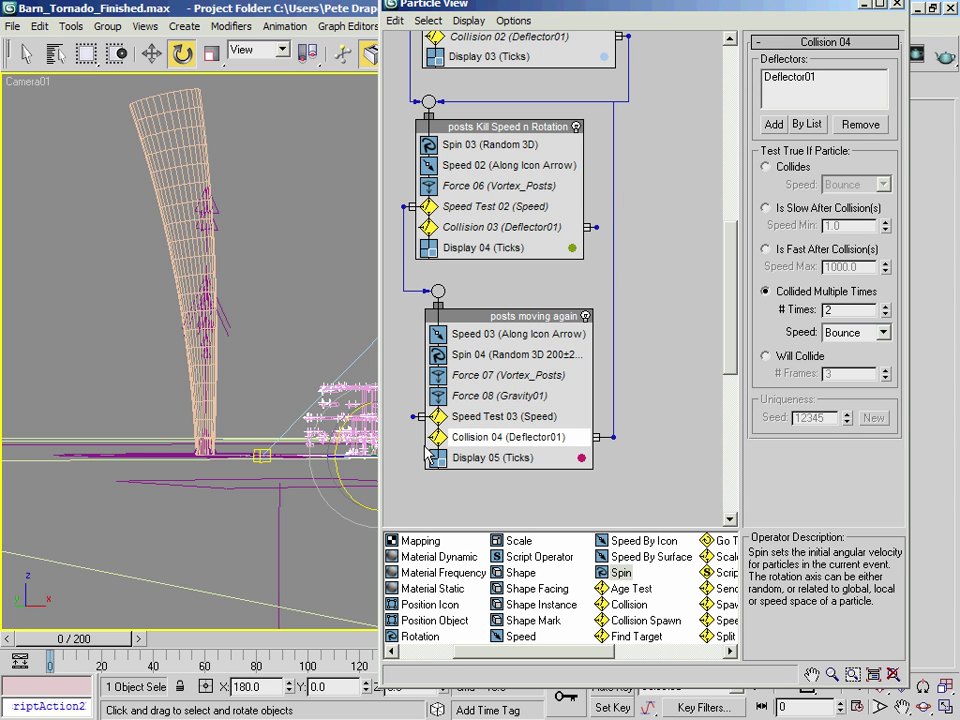
left_click_drag(410, 418, 428, 101)
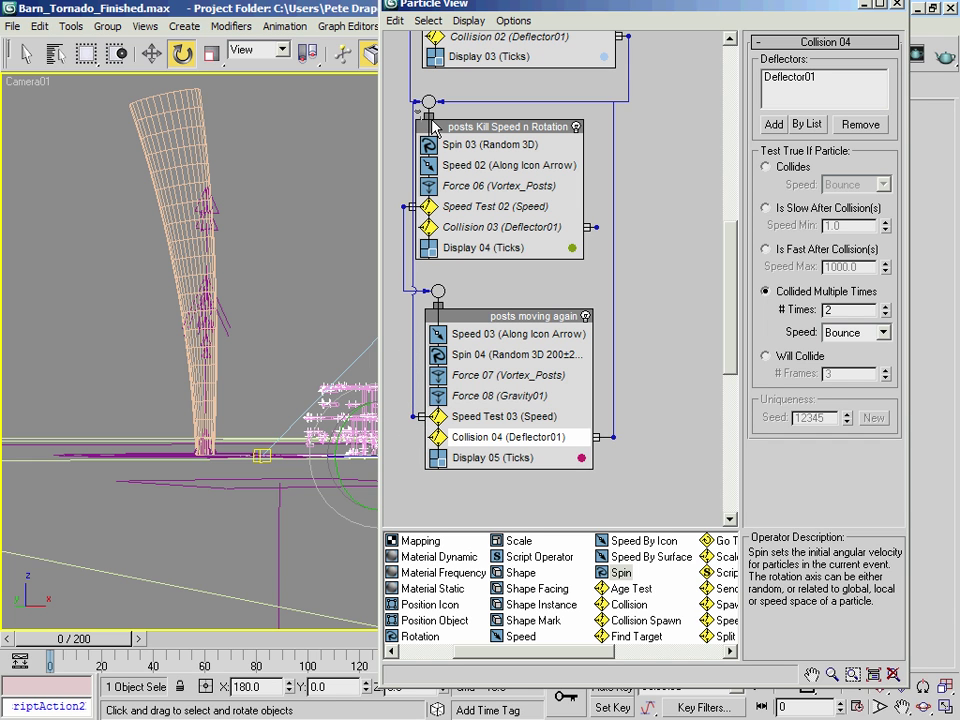
left_click_drag(413, 416, 399, 417)
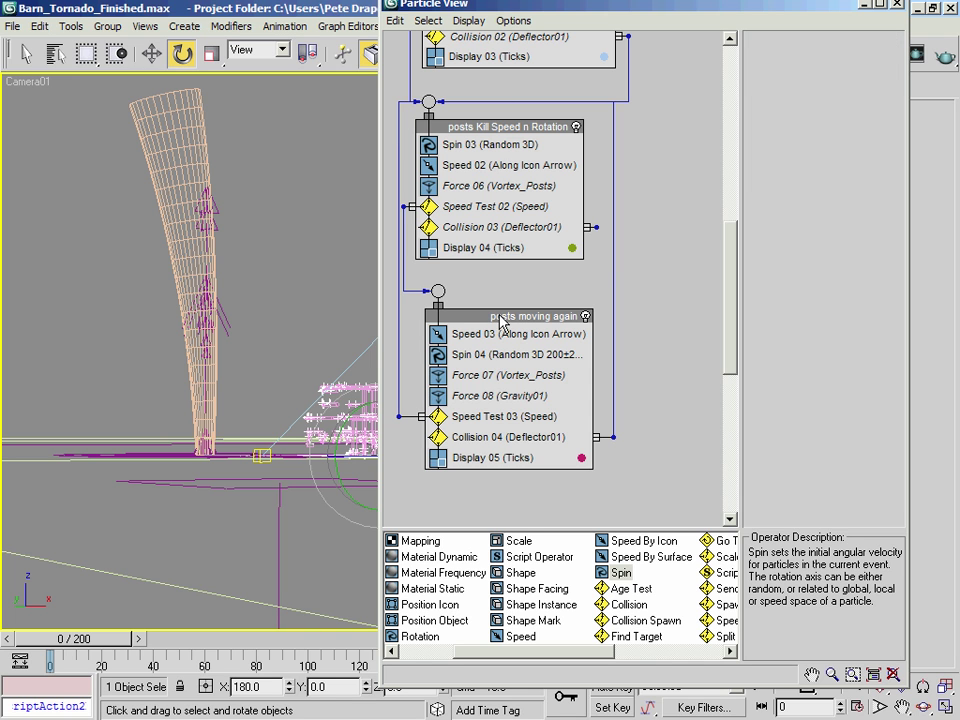
left_click_drag(503, 319, 495, 322)
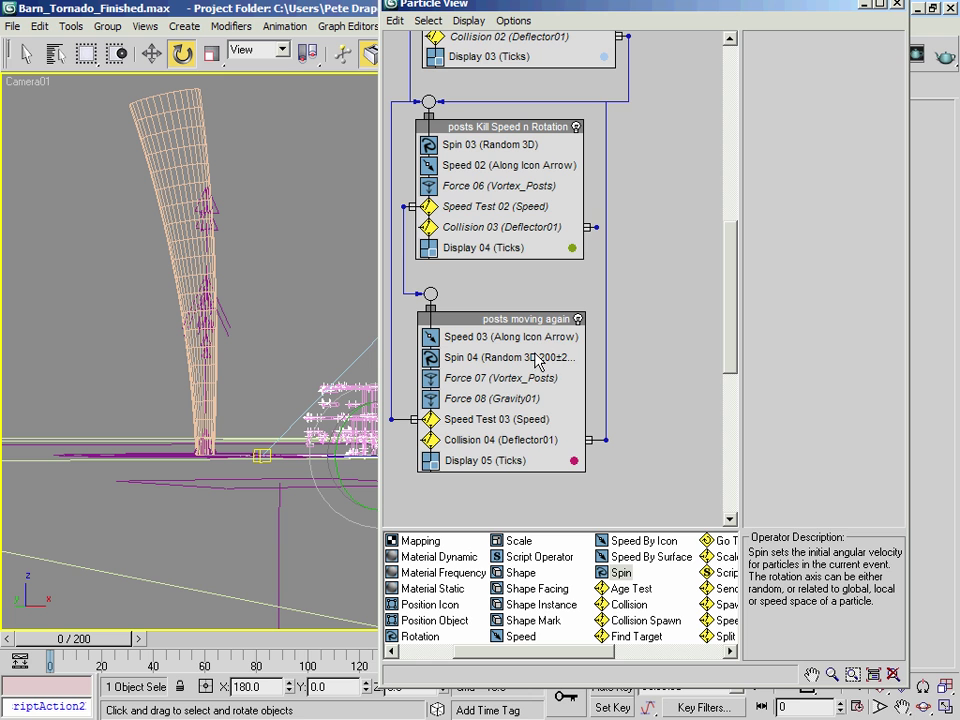
Move Particle View aside, deselect the particle source and scrub the animation through to frame 200 in the camera view, returning to frame 0.
left_click_drag(386, 6, 844, 6)
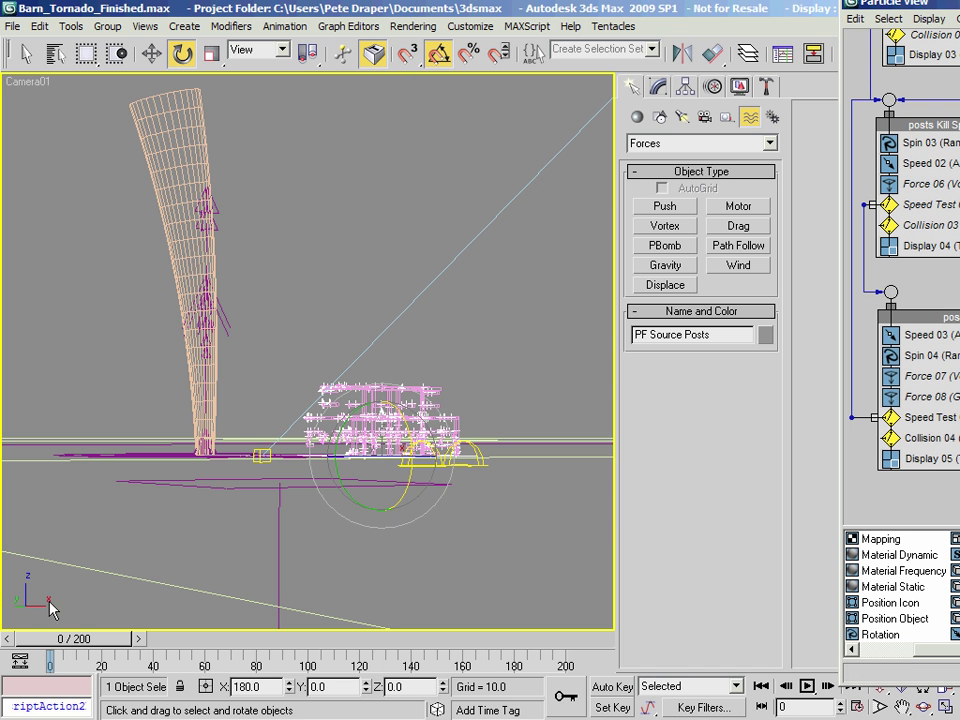
left_click_drag(35, 645, 170, 651)
left_click(375, 580)
left_click_drag(140, 652, 530, 677)
key("e")
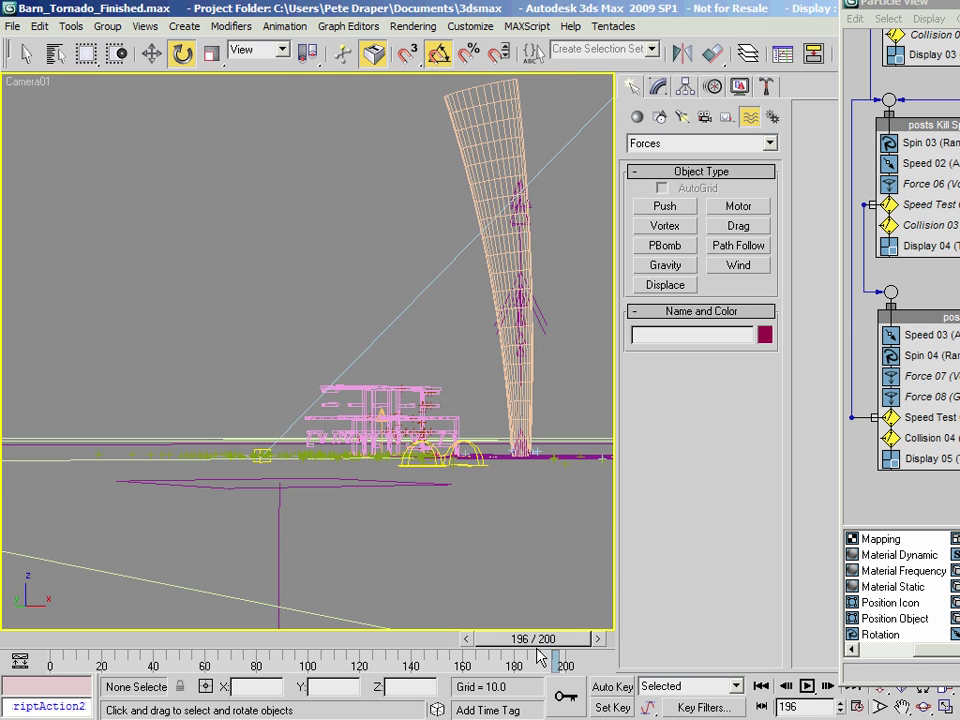
left_click_drag(536, 639, 546, 639)
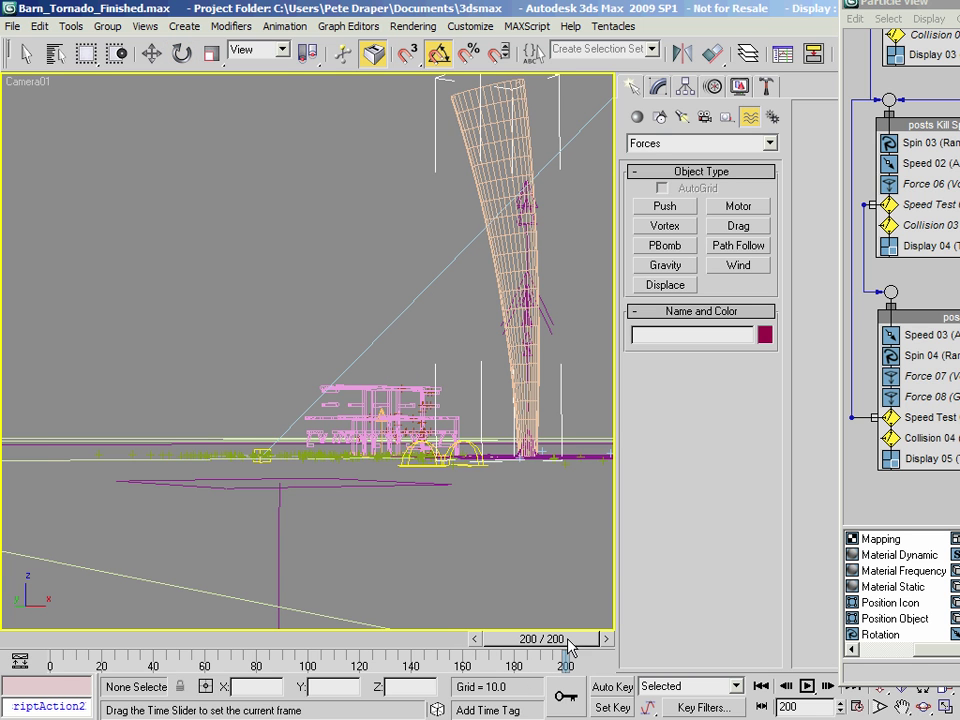
left_click(75, 640)
Switch to the Top view with the whole tornado path in frame and scrub to frame 200 to check the posts' movement.
left_click_drag(913, 8, 720, 50)
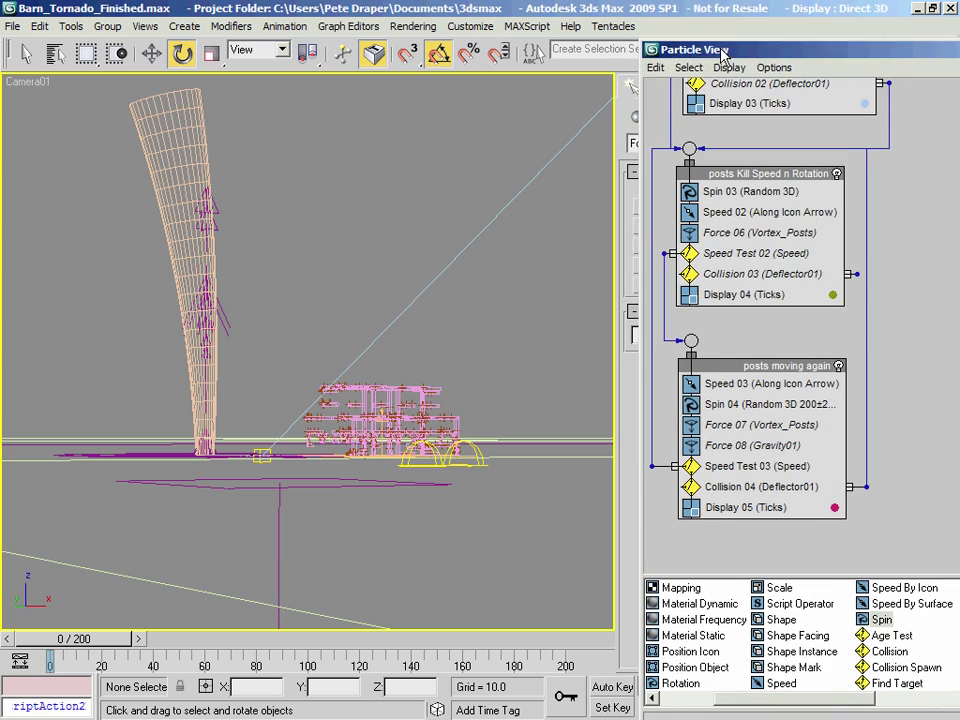
key("t")
scroll(250, 340, "down", 6)
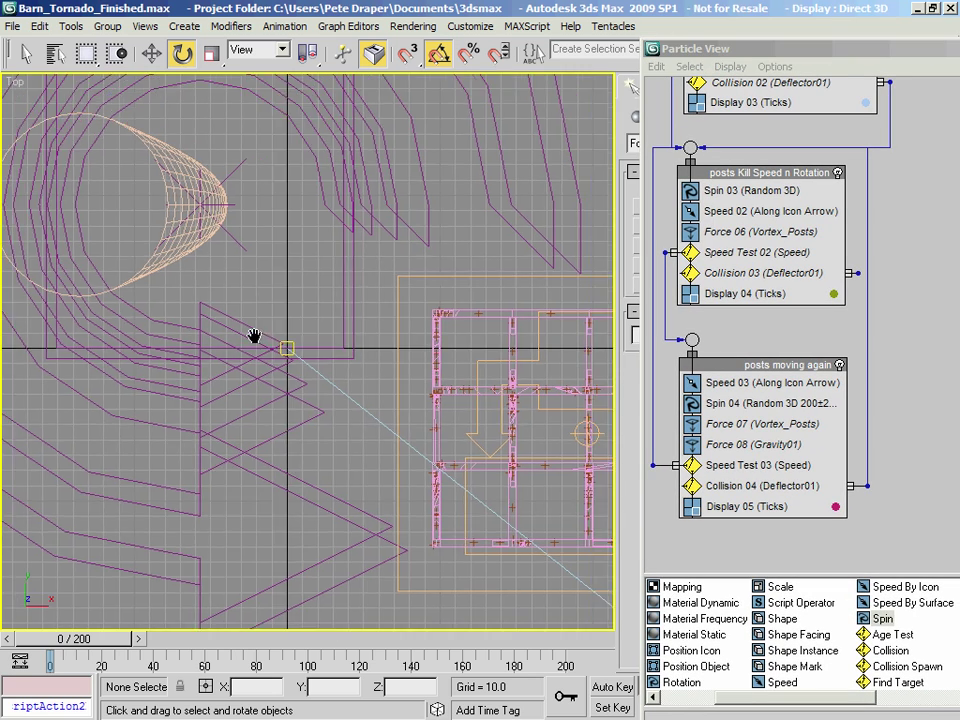
middle_click_drag(294, 370, 152, 279)
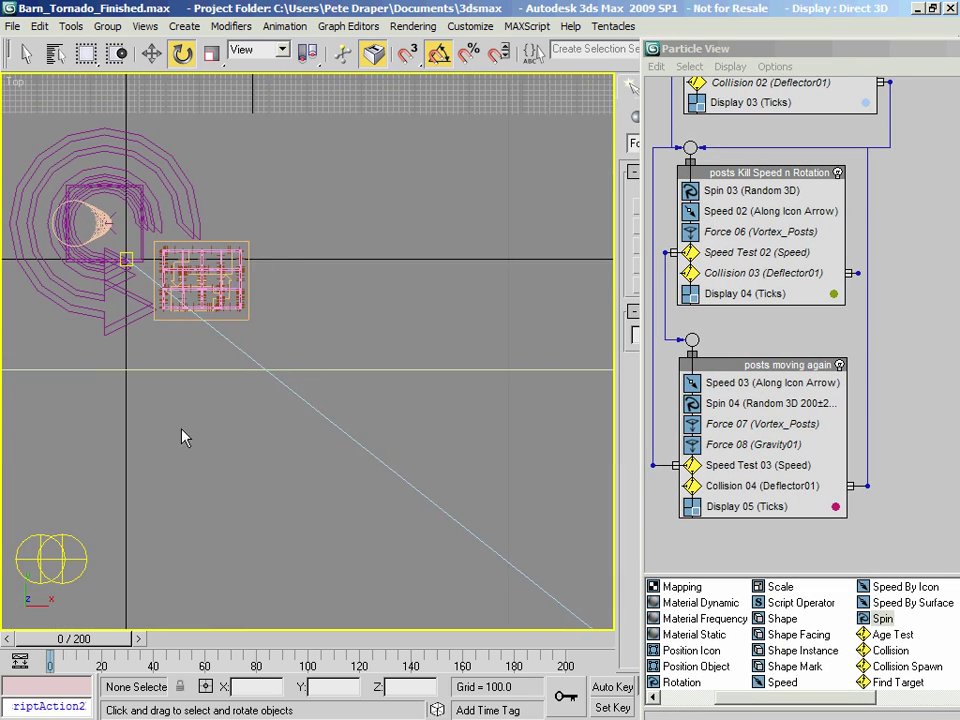
left_click_drag(65, 641, 567, 645)
key("e")
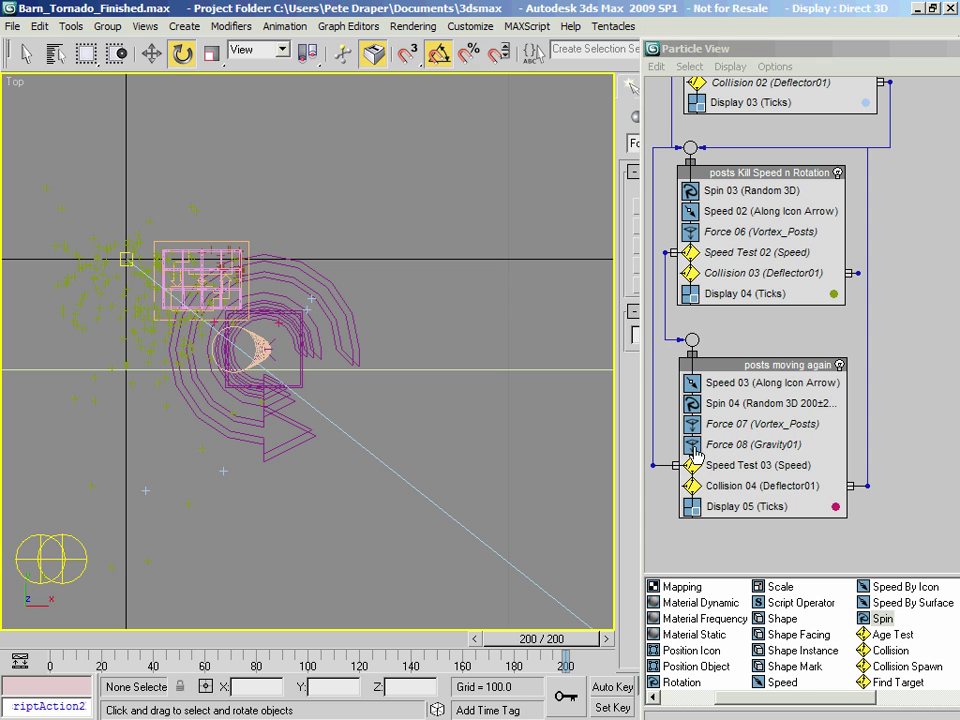
left_click(805, 366)
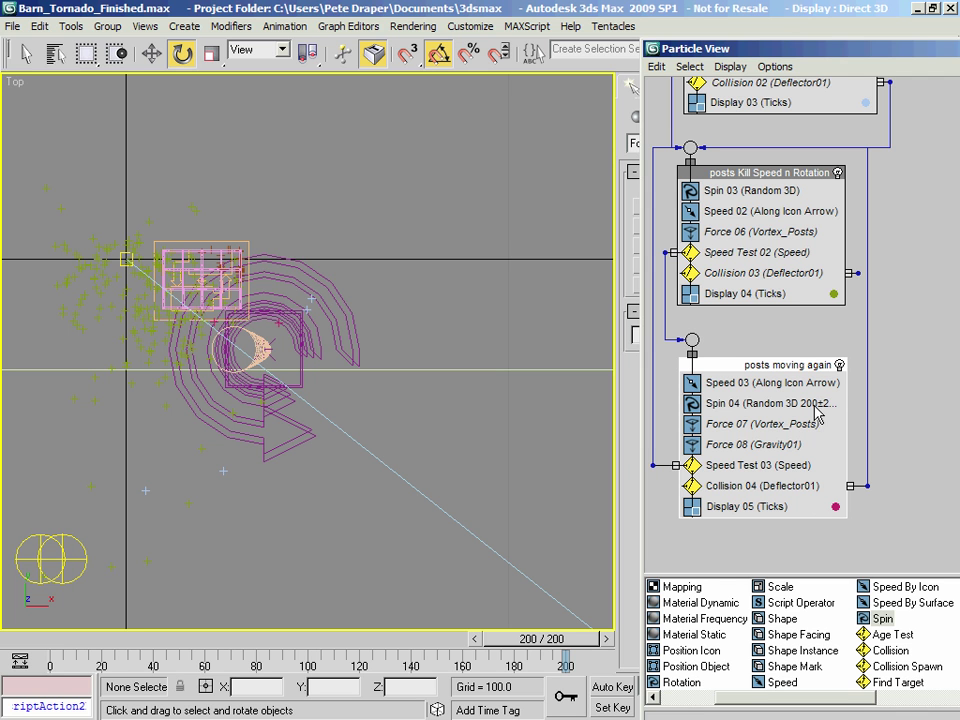
left_click_drag(71, 652, 570, 706)
Review the post events in Particle View from posts Kill Speed n Rotation back up to PF Source Posts.
middle_click_drag(711, 304, 713, 543)
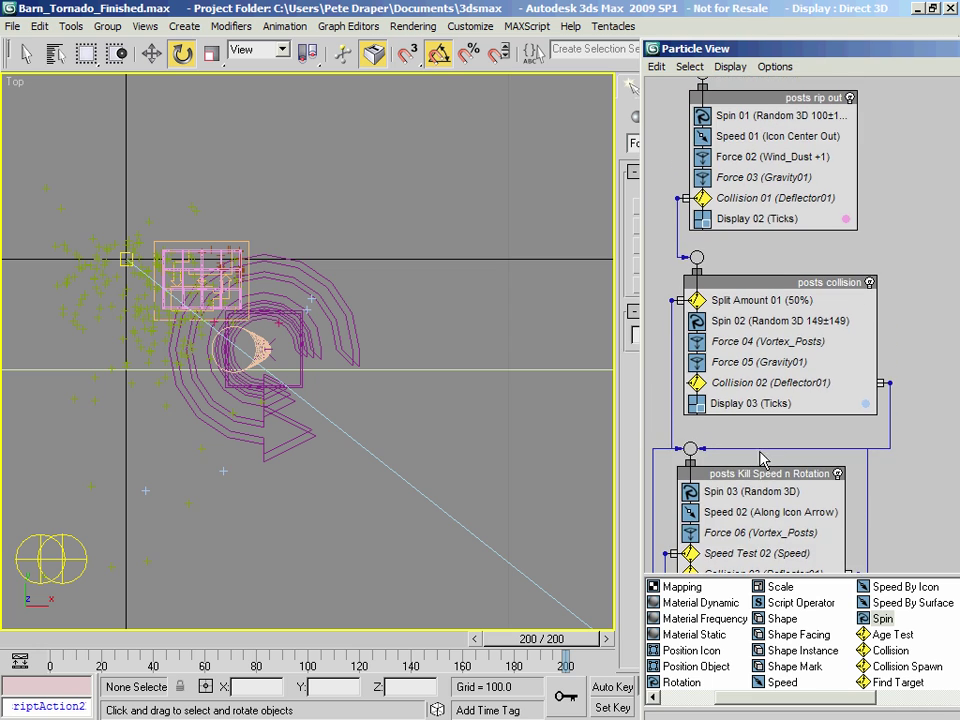
left_click_drag(766, 50, 532, 14)
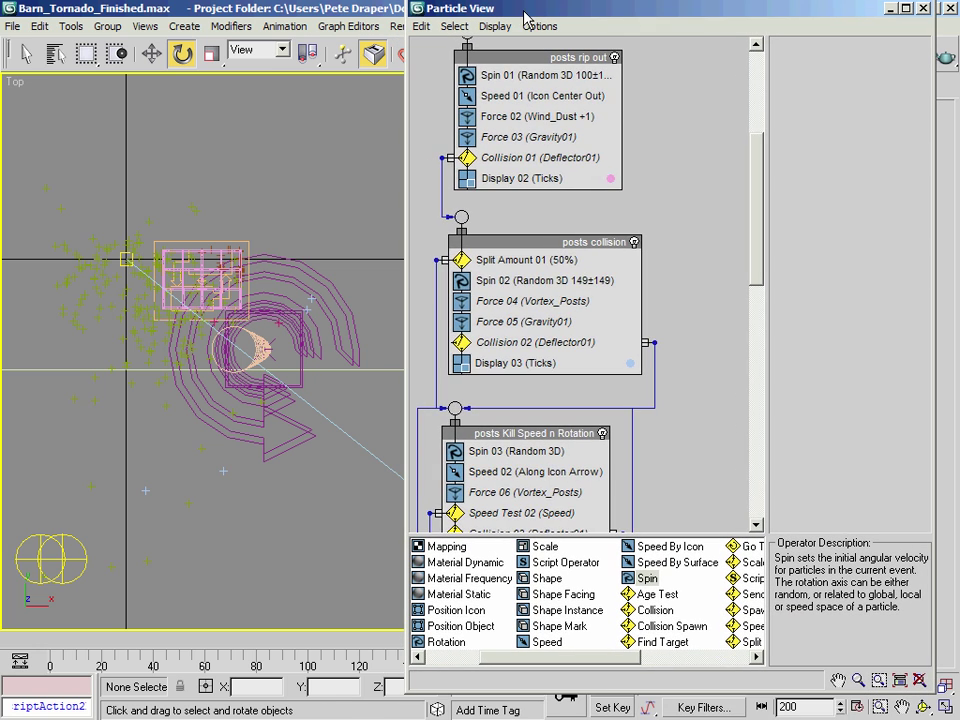
middle_click_drag(615, 56, 713, 417)
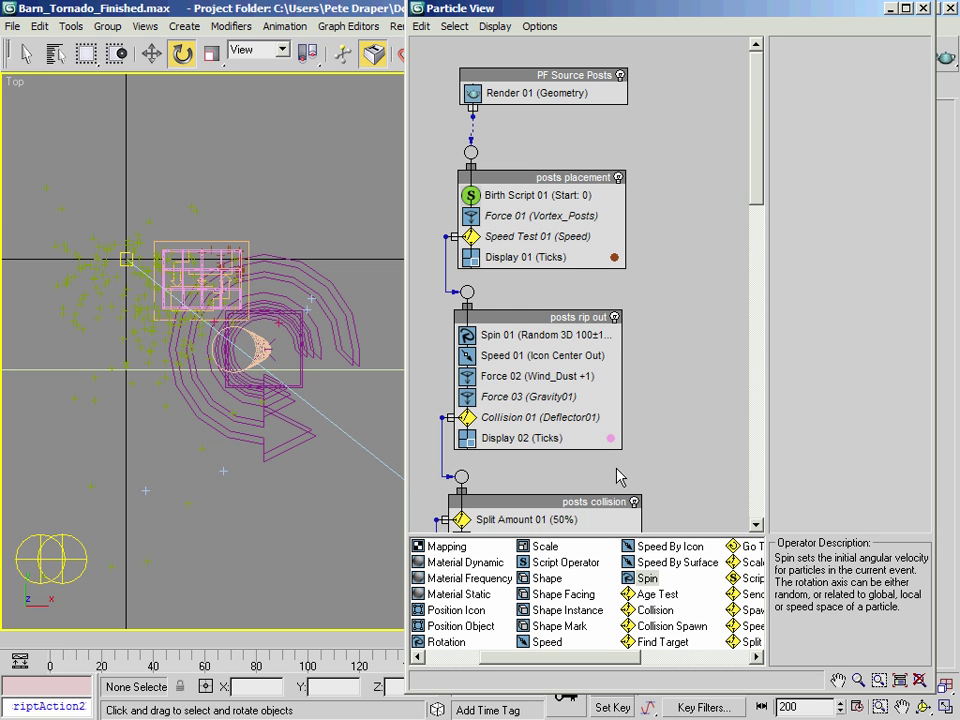
Return the animation to frame 0, close Particle View and save the scene.
middle_click_drag(627, 481, 737, 209)
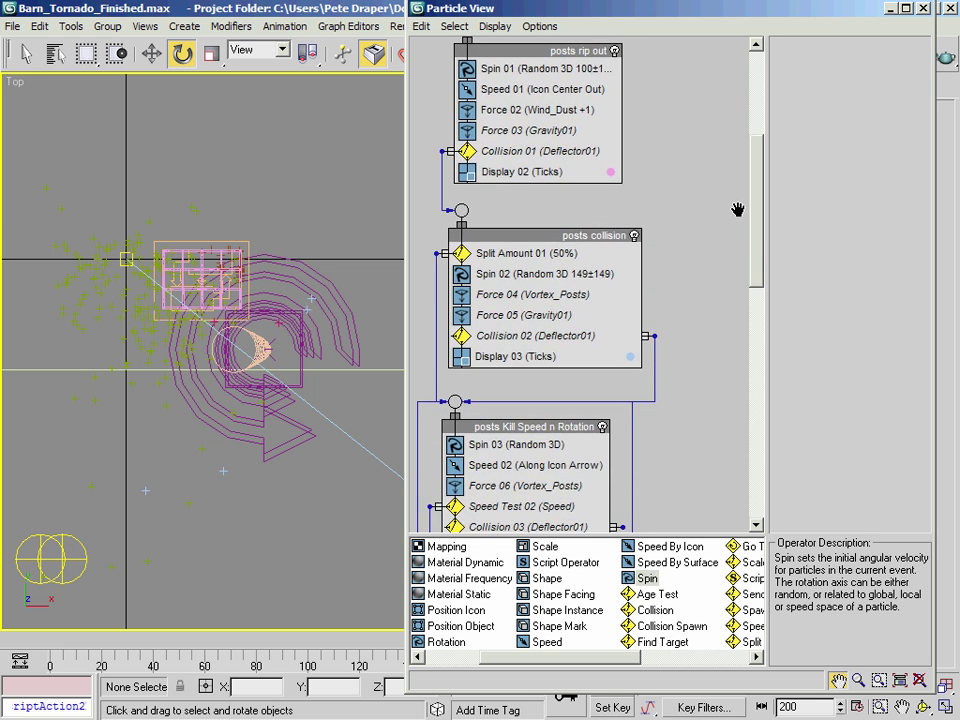
left_click(44, 636)
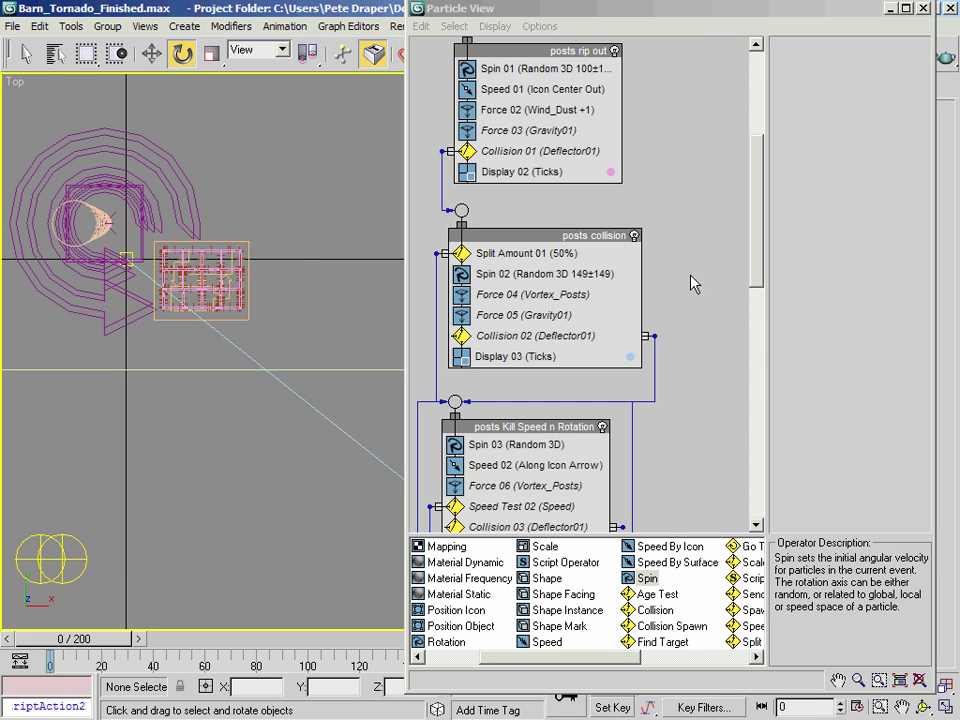
left_click_drag(573, 8, 560, 22)
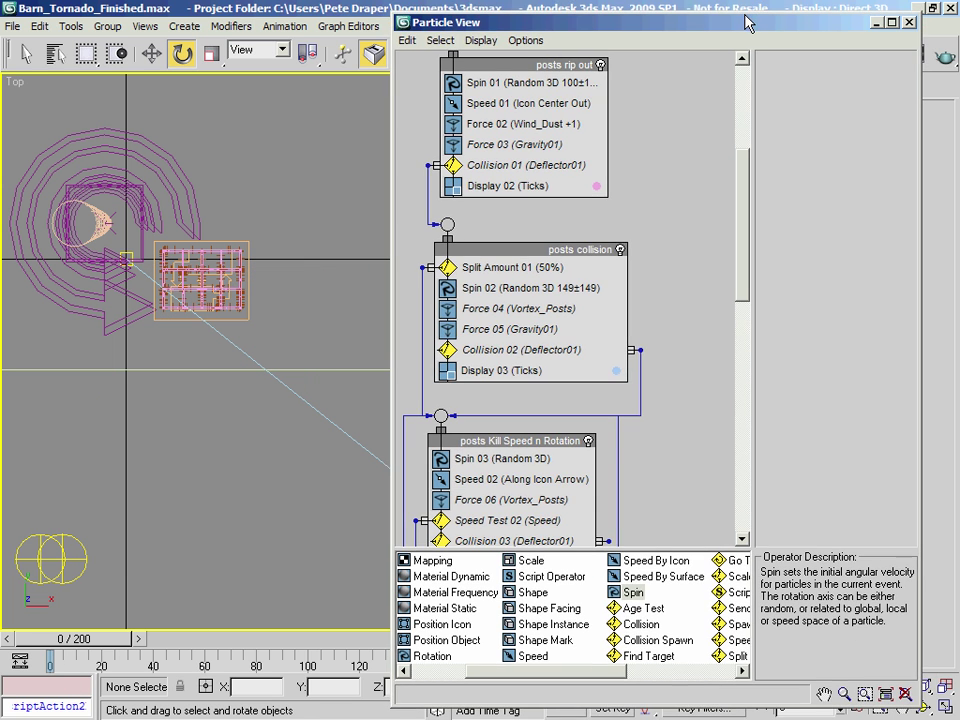
left_click(909, 21)
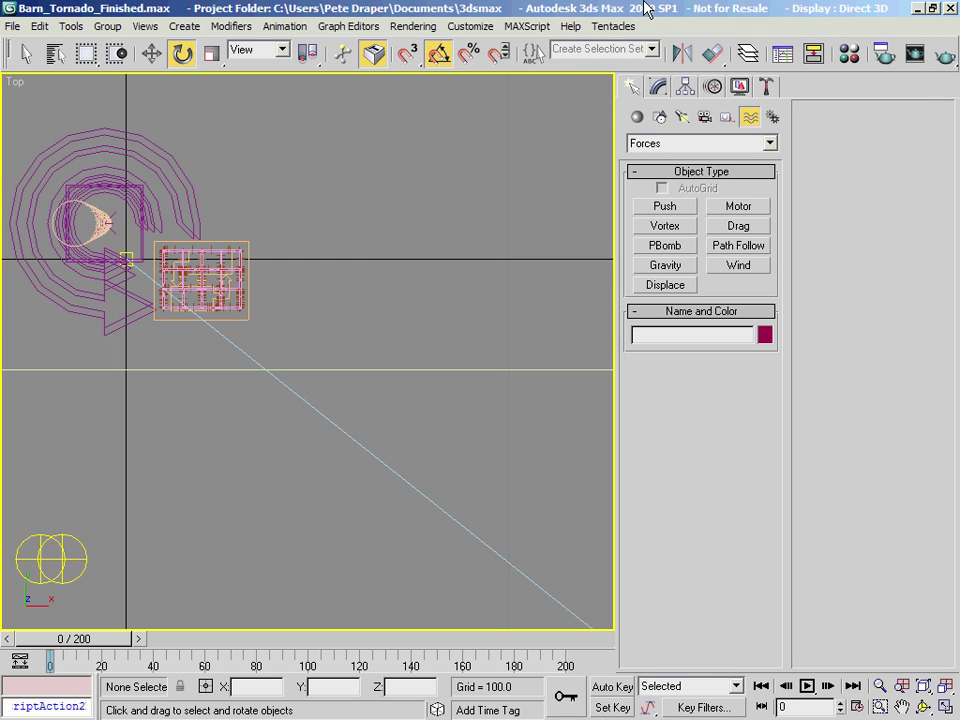
key("ctrl+s")
middle_click_drag(215, 268, 367, 352)
scroll(365, 338, "up", 2)
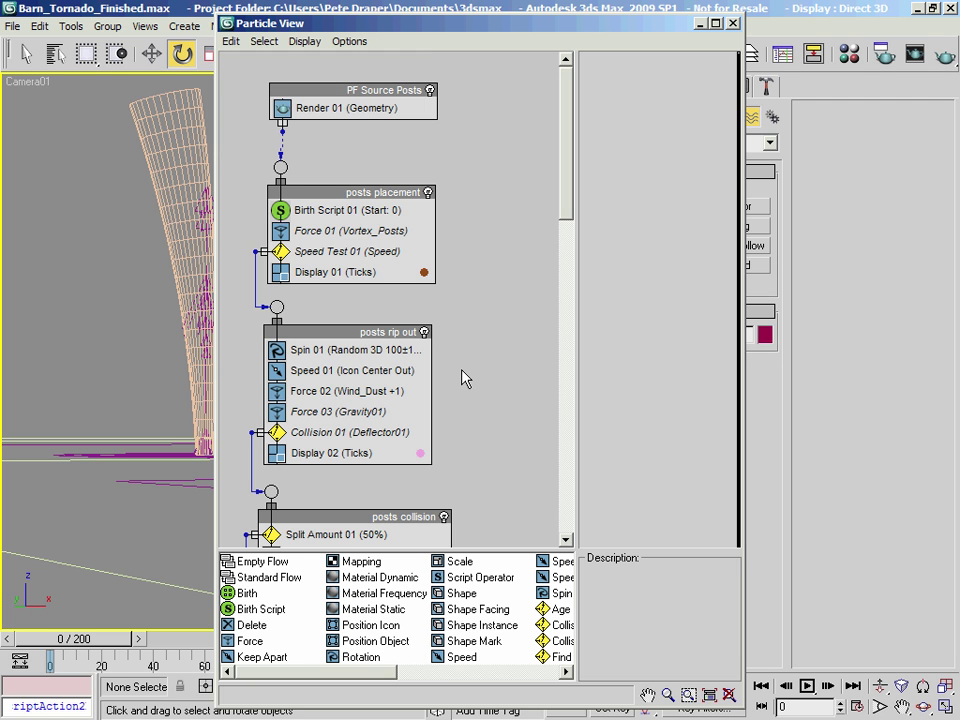
Review the chain of post events in Particle View, from posts placement down to posts moving again.
middle_click_drag(463, 444, 539, 244)
middle_click_drag(540, 467, 549, 289)
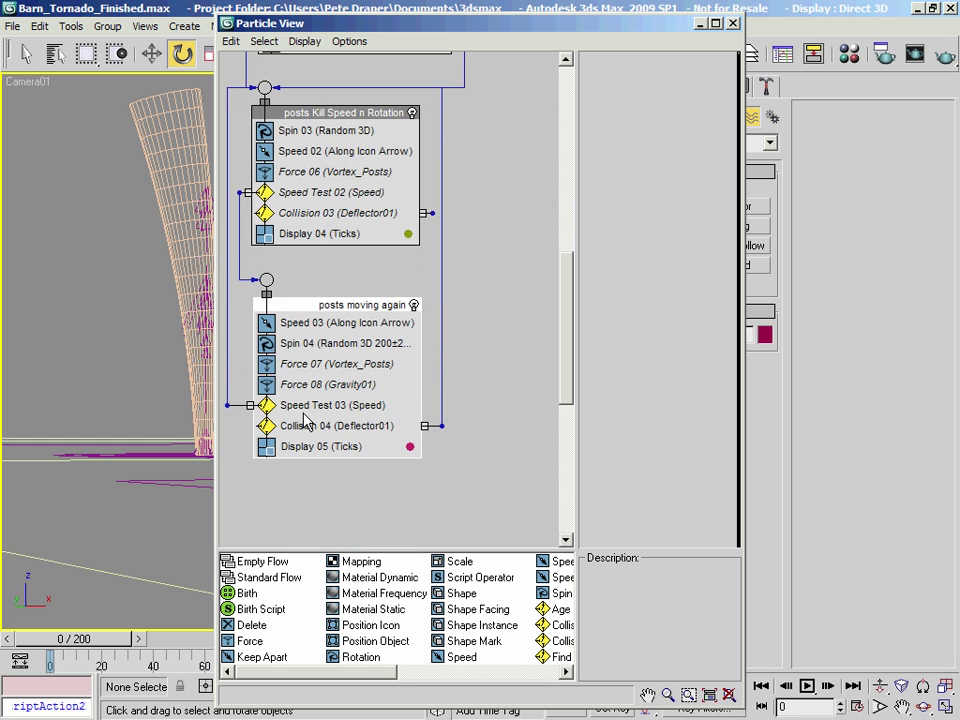
scroll(534, 407, "up", 5)
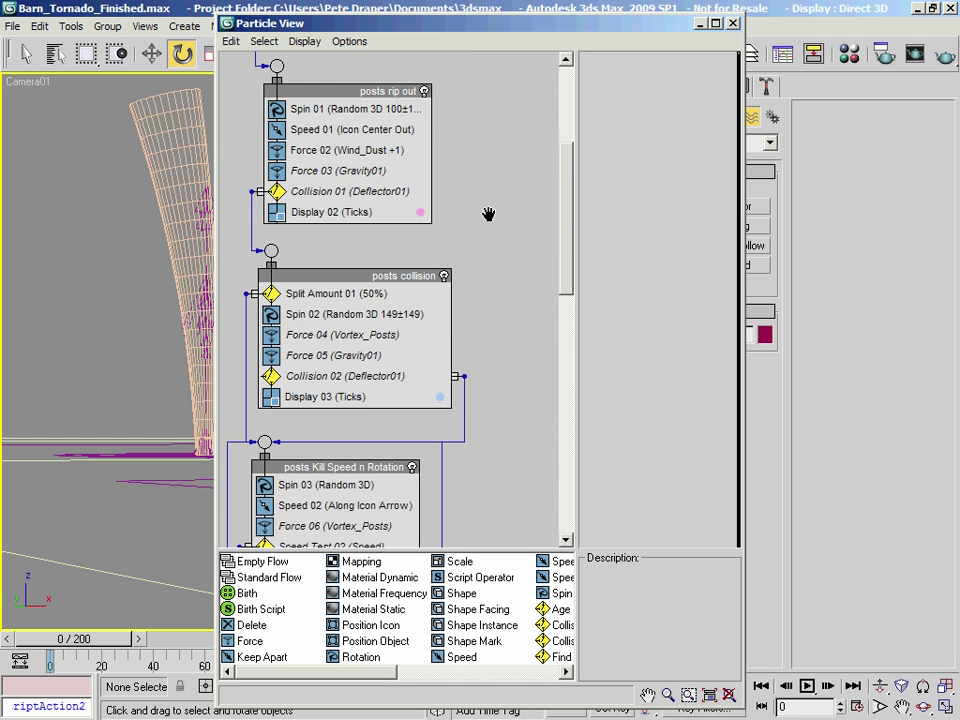
scroll(488, 214, "up", 3)
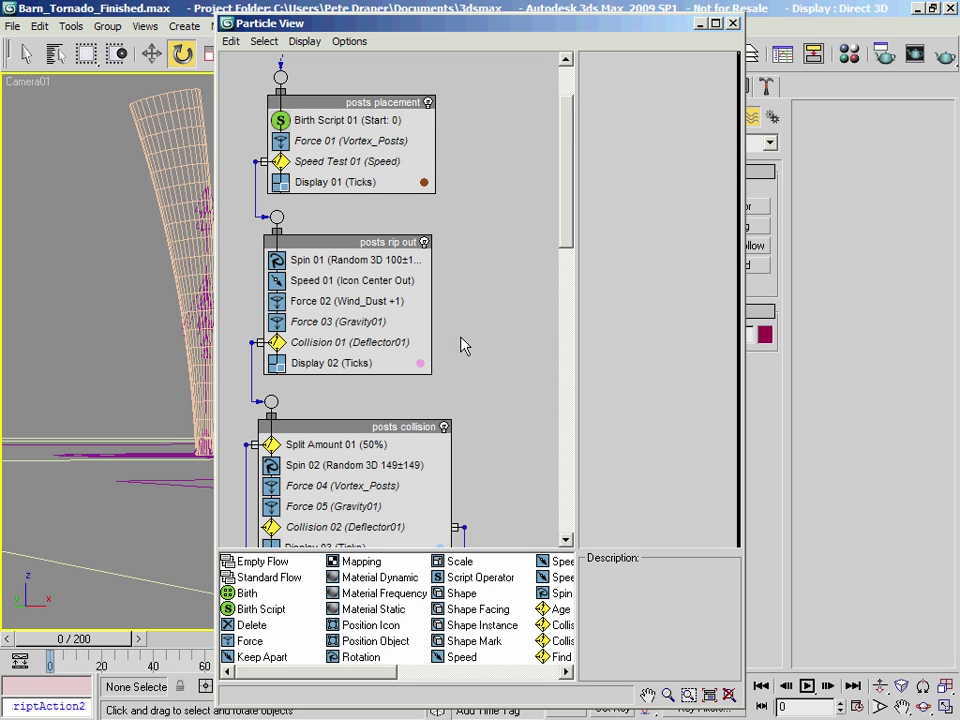
scroll(490, 462, "down", 2)
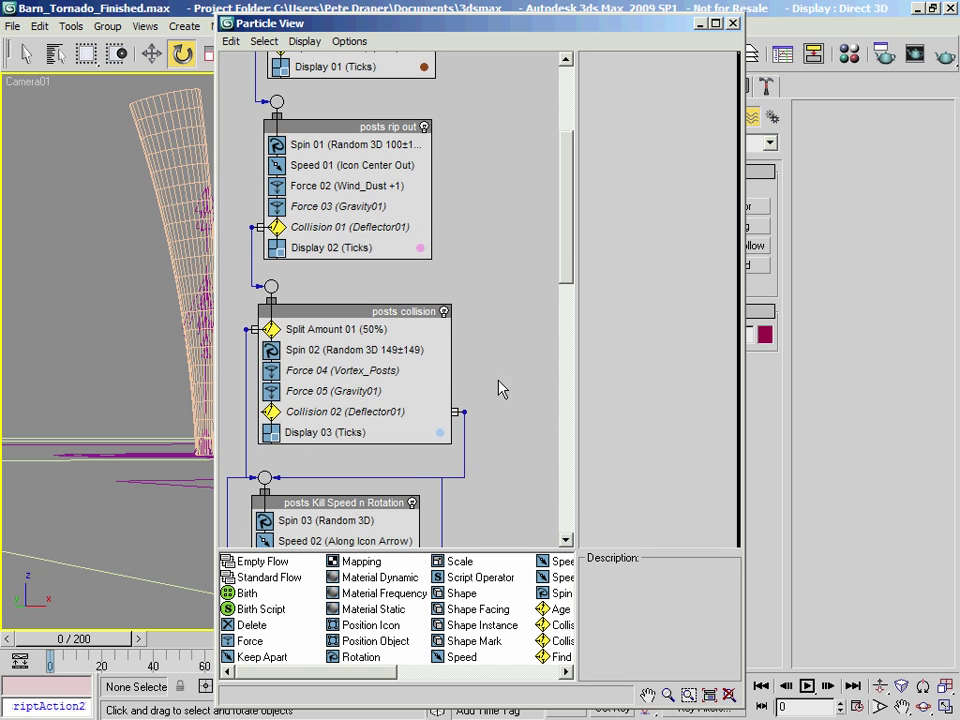
scroll(500, 388, "down", 4)
scroll(467, 435, "up", 6)
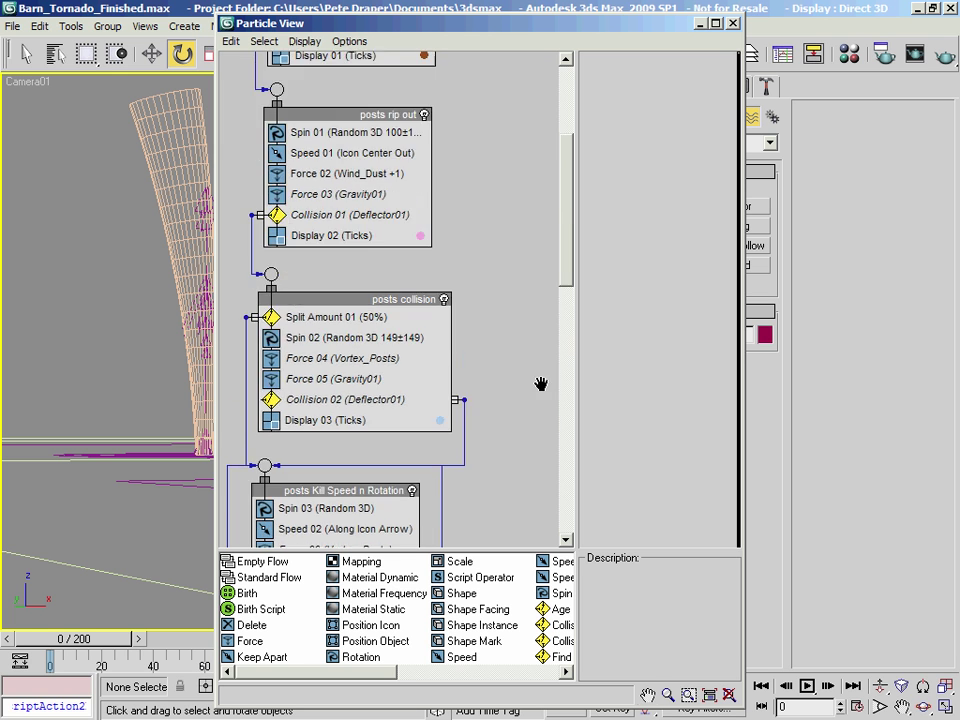
scroll(376, 432, "down", 10)
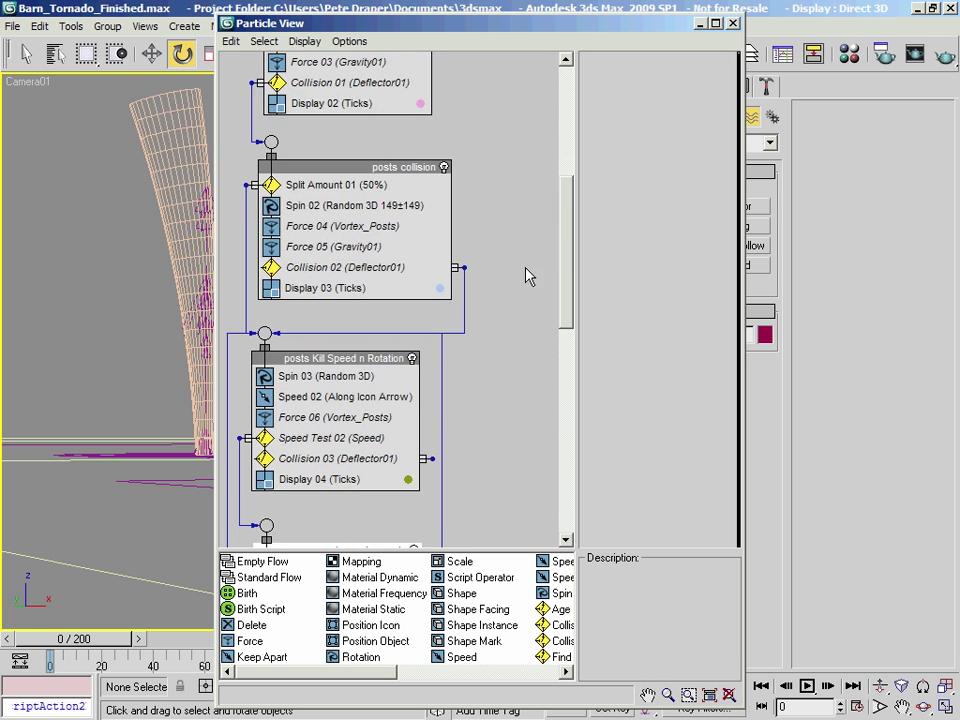
scroll(510, 414, "up", 7)
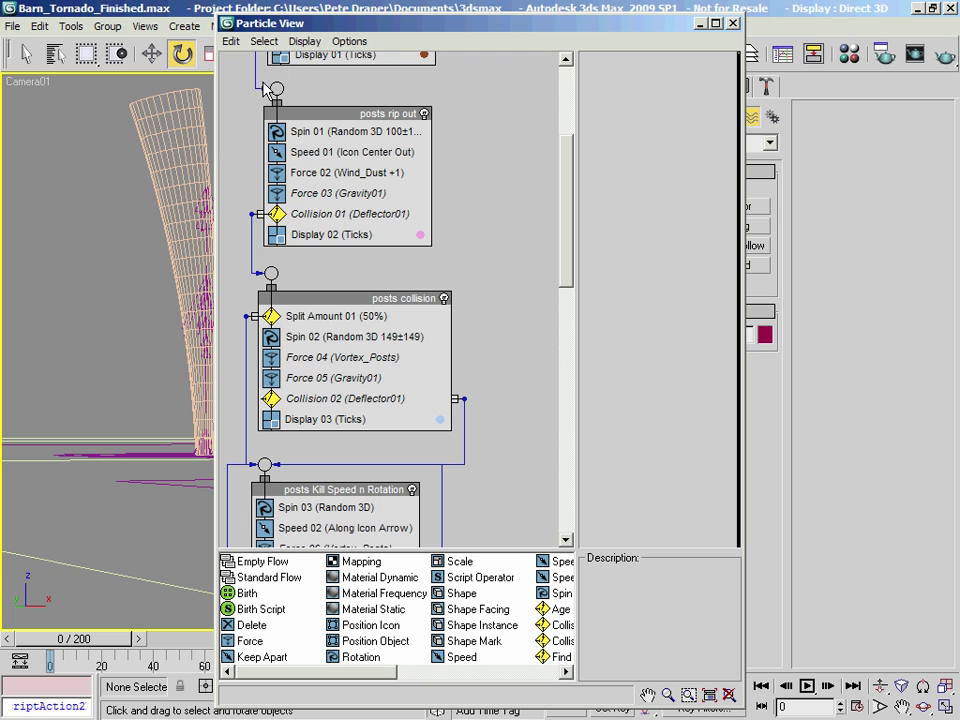
Check Spin 01, Speed 01, Force 02 and Force 03 in posts rip out, and line the event up above posts collision.
left_click(288, 133)
left_click(318, 153)
left_click(292, 173)
left_click(320, 195)
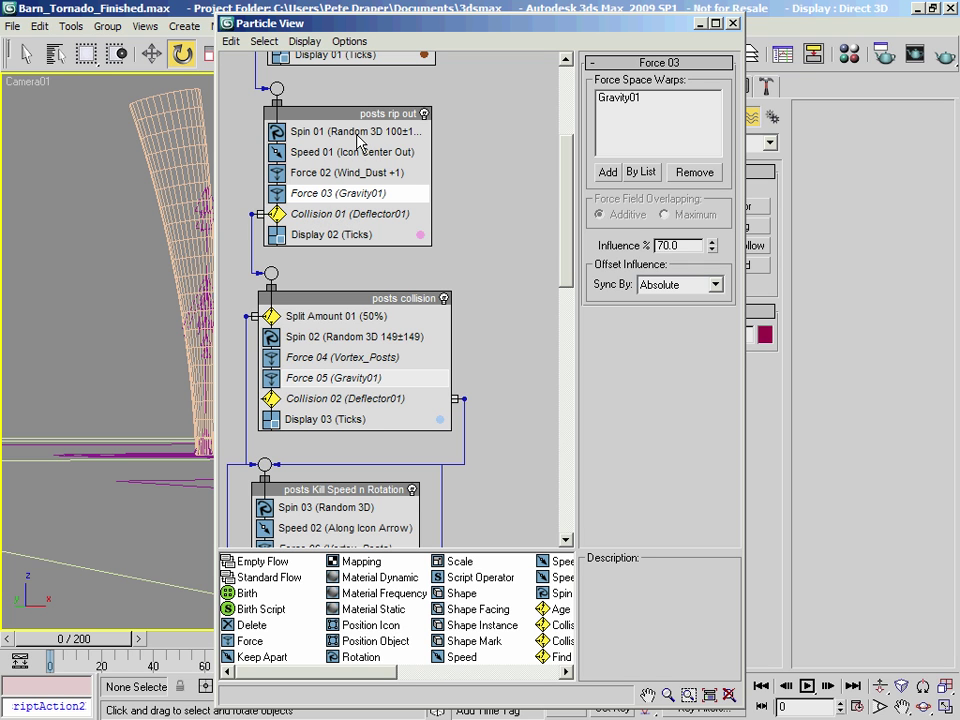
left_click_drag(358, 113, 353, 113)
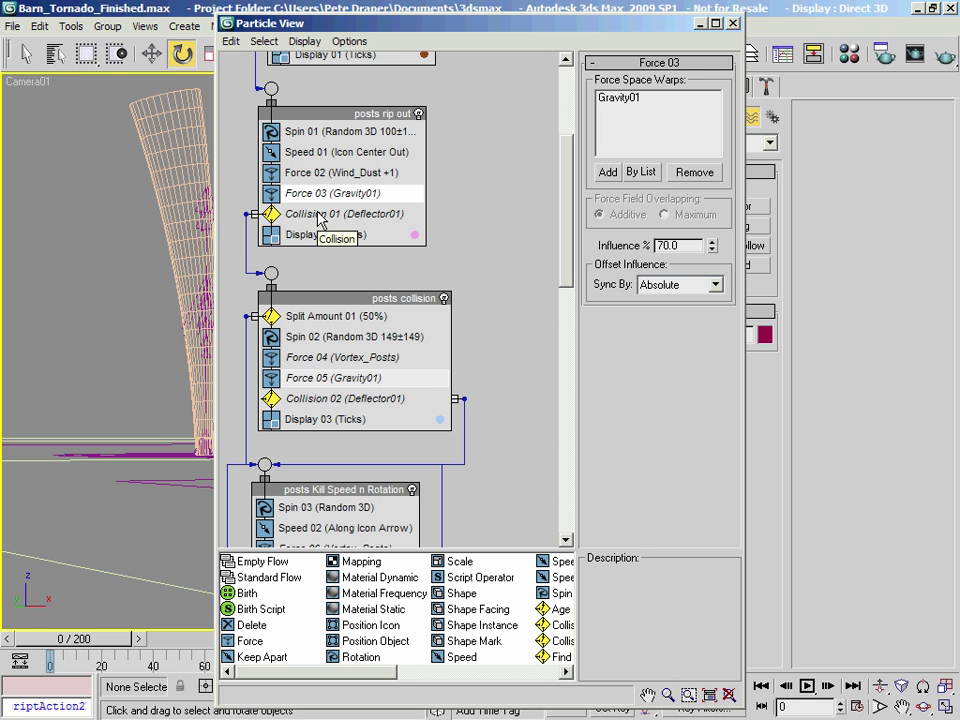
Add a Script Operator to the posts rip out event, directly between Force 03 and Collision 01.
middle_click_drag(465, 191, 515, 292)
right_click(334, 287)
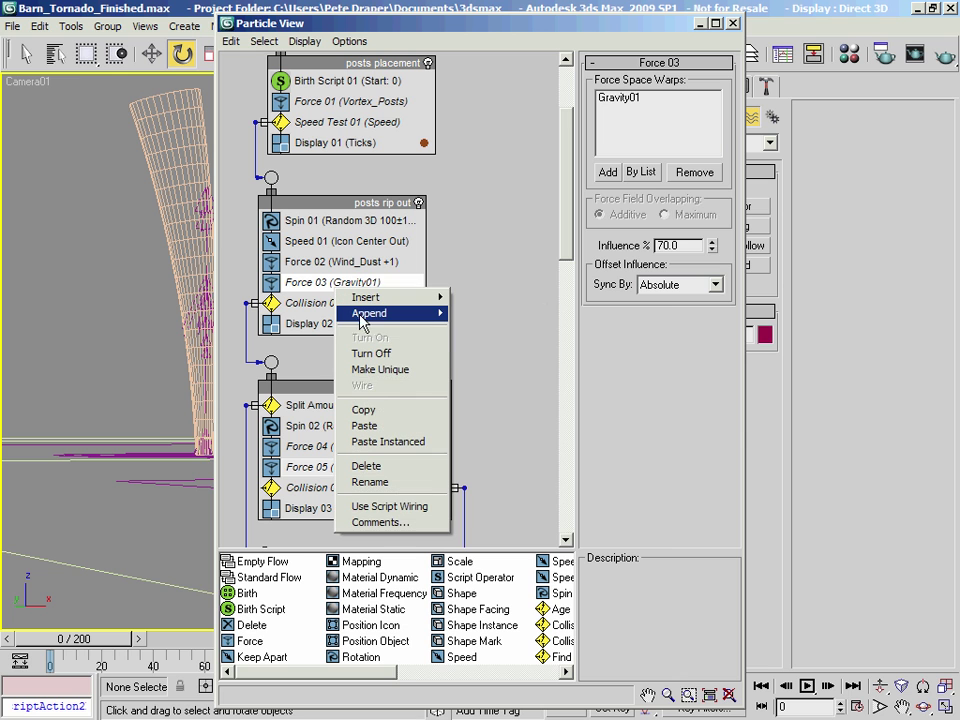
mouse_move(395, 313)
mouse_move(485, 313)
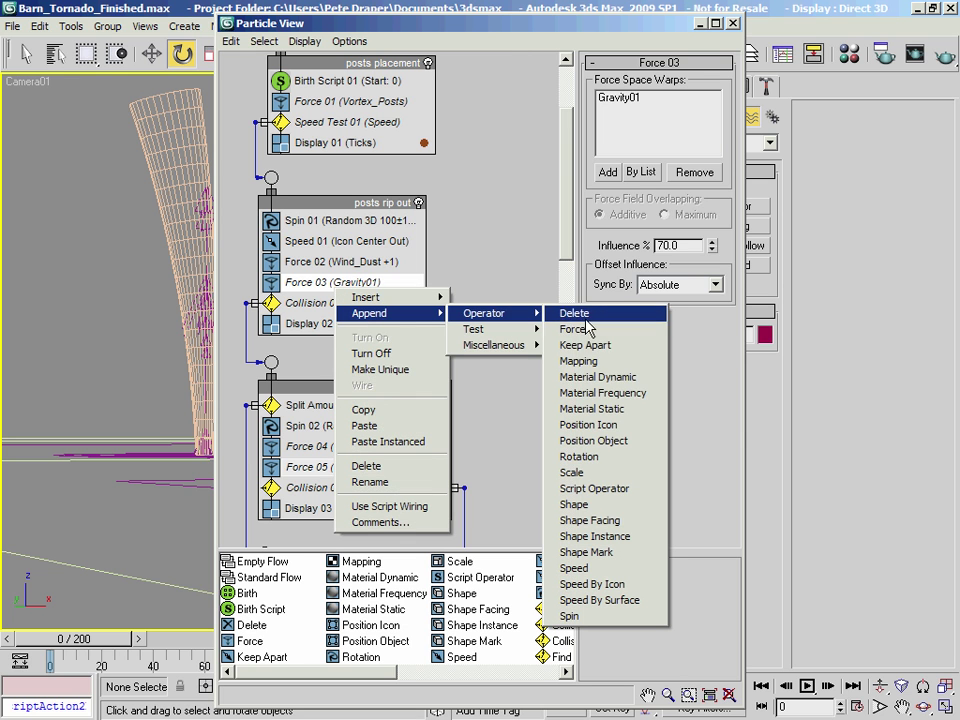
left_click(594, 488)
left_click_drag(335, 345, 340, 295)
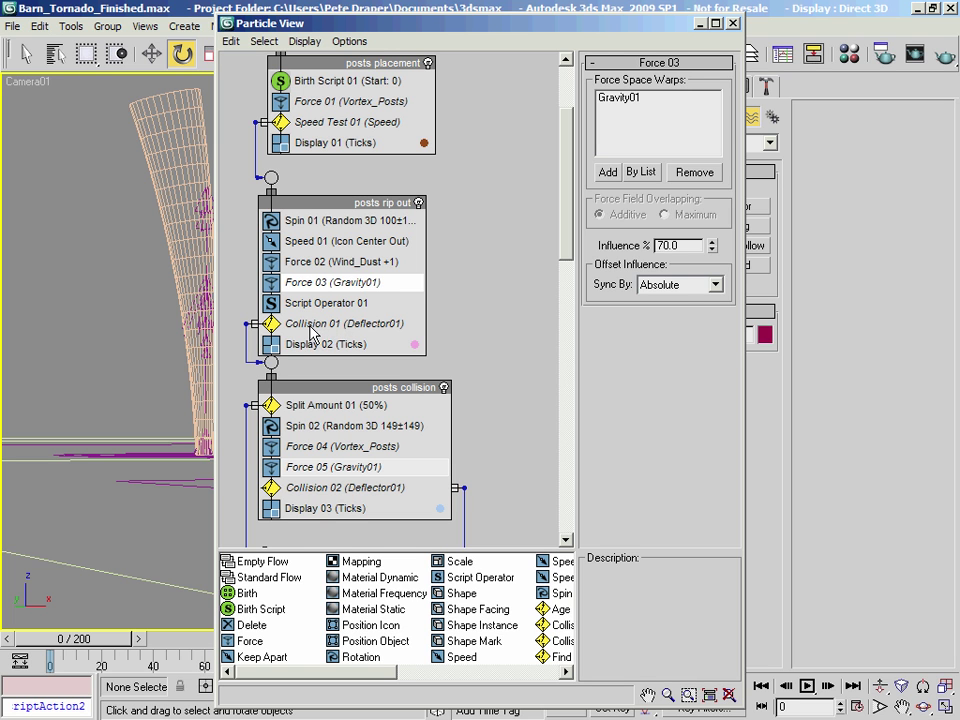
Open the script of Script Operator 01 in posts rip out for editing and delete all of its default code.
left_click(329, 303)
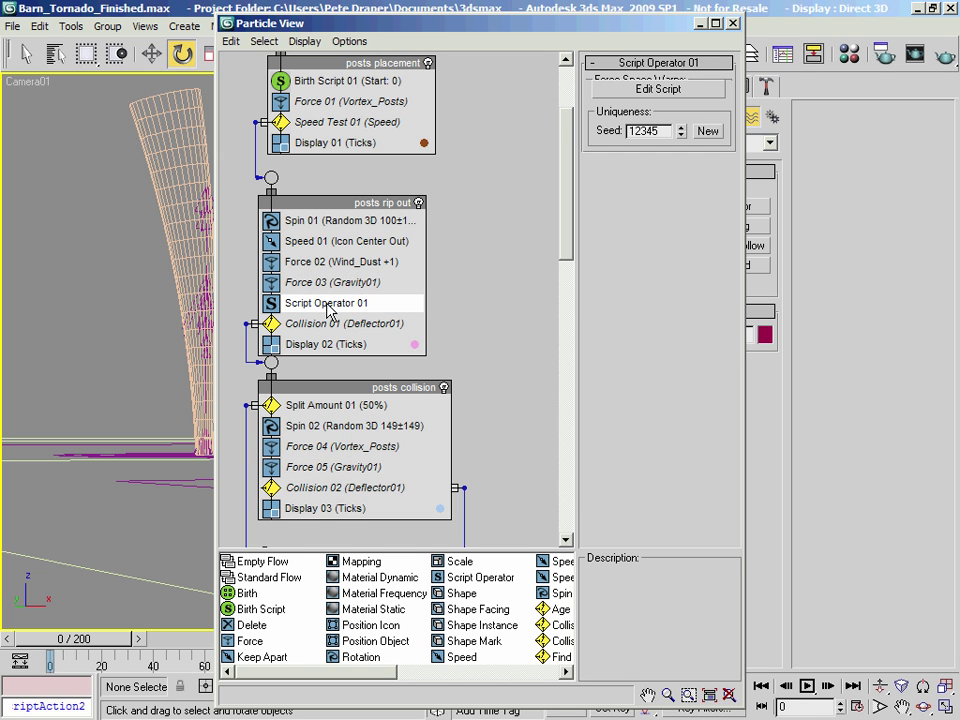
left_click(638, 94)
left_click_drag(430, 116, 523, 127)
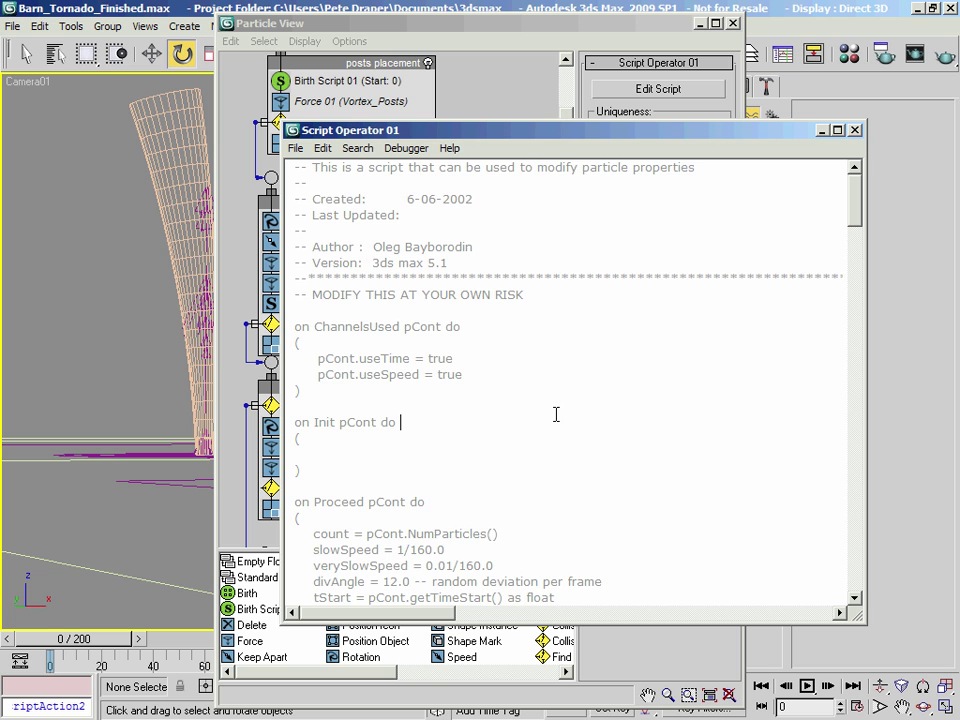
key("ctrl+a")
key("Delete")
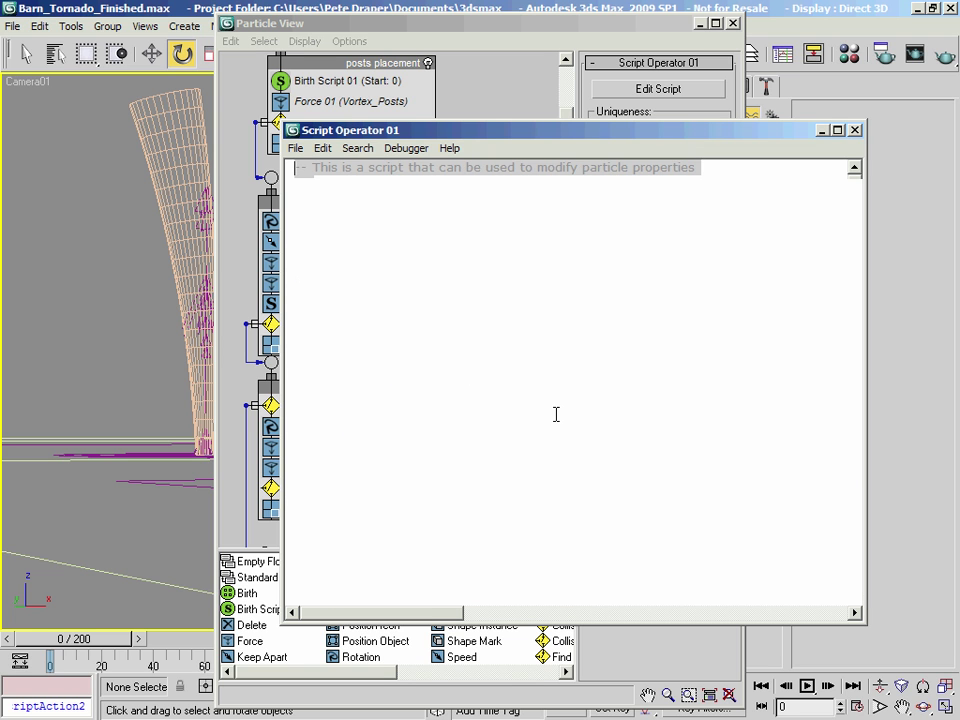
left_click_drag(496, 120, 596, 180)
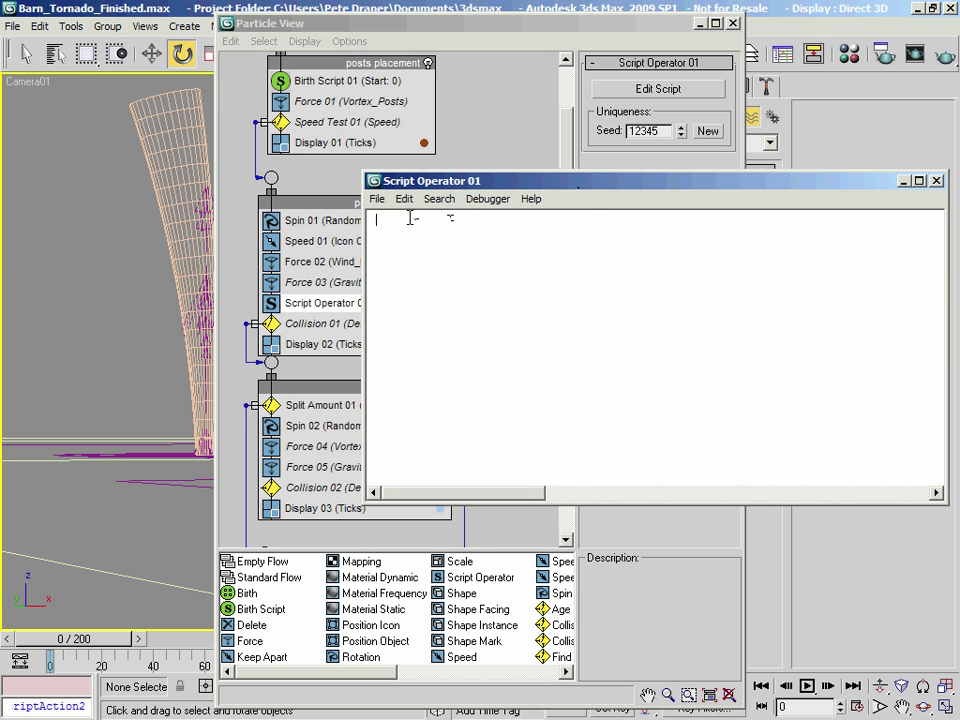
Load Barn_Tornado_Particle_Baker.ms into the empty script and enlarge the editor window to show more of the code.
left_click(377, 198)
left_click(398, 236)
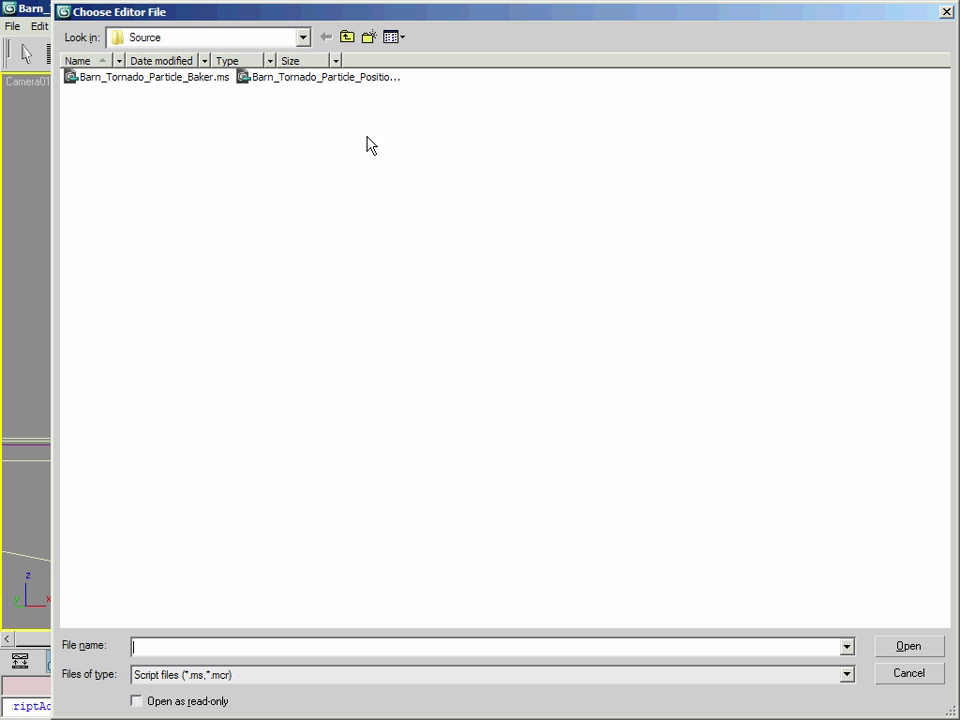
left_click(166, 80)
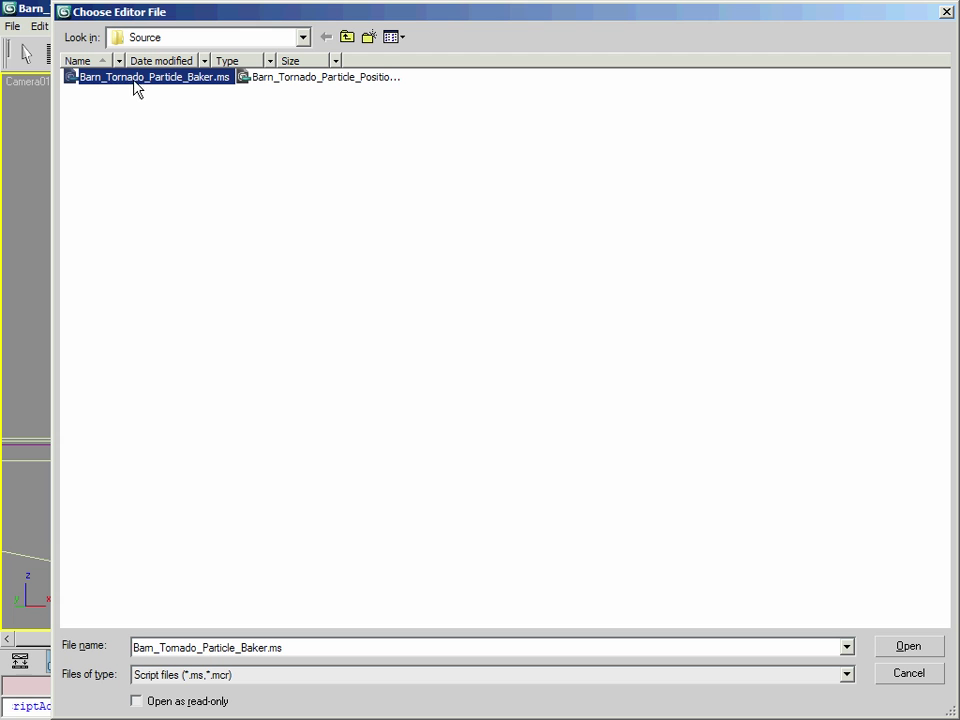
left_click(908, 645)
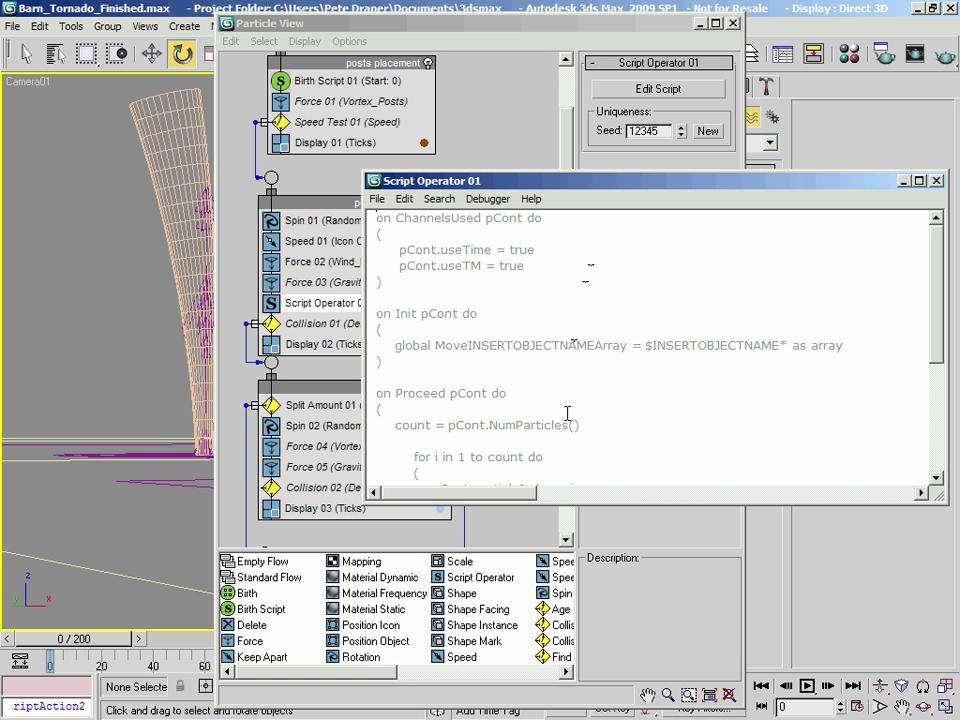
left_click_drag(597, 501, 596, 698)
mouse_move(575, 185)
left_mouse_down()
mouse_move(591, 141)
mouse_move(555, 163)
mouse_move(474, 167)
mouse_move(549, 185)
mouse_move(557, 177)
left_mouse_up()
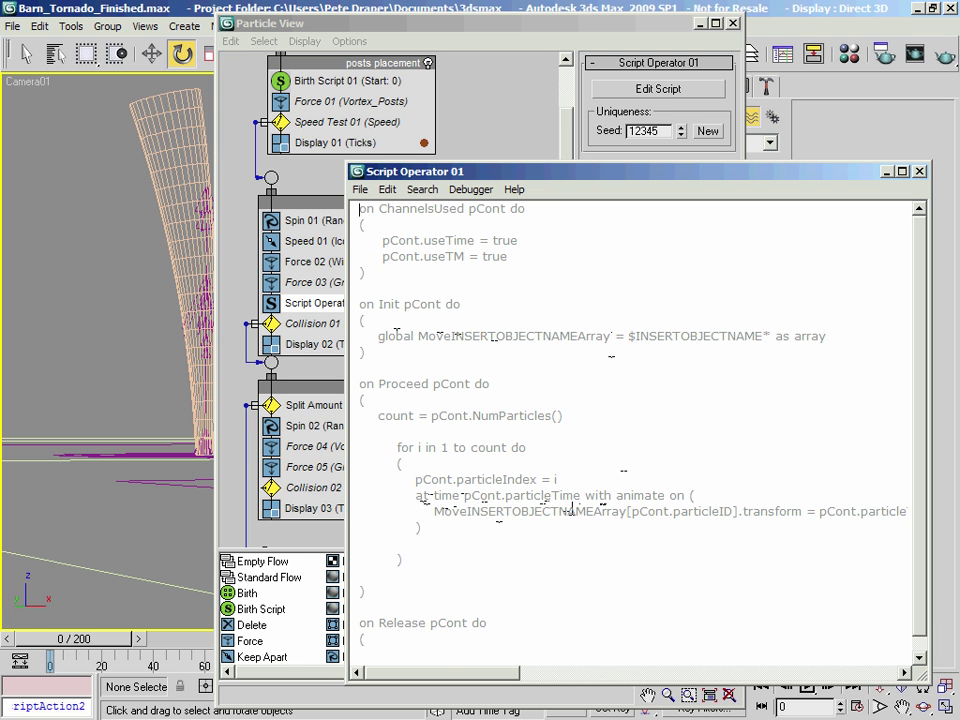
Examine the script line that assigns each particle's transform, pCont.particleTM, to the matching object in the array.
mouse_move(450, 677)
left_mouse_down()
mouse_move(480, 677)
mouse_move(465, 678)
left_mouse_up()
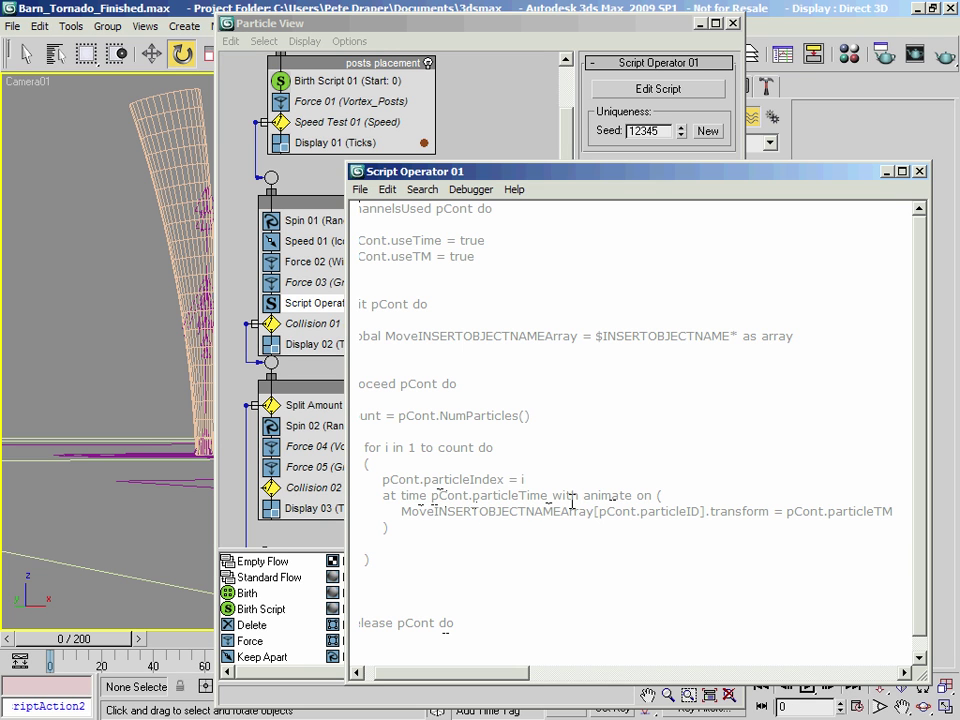
left_click_drag(710, 514, 763, 517)
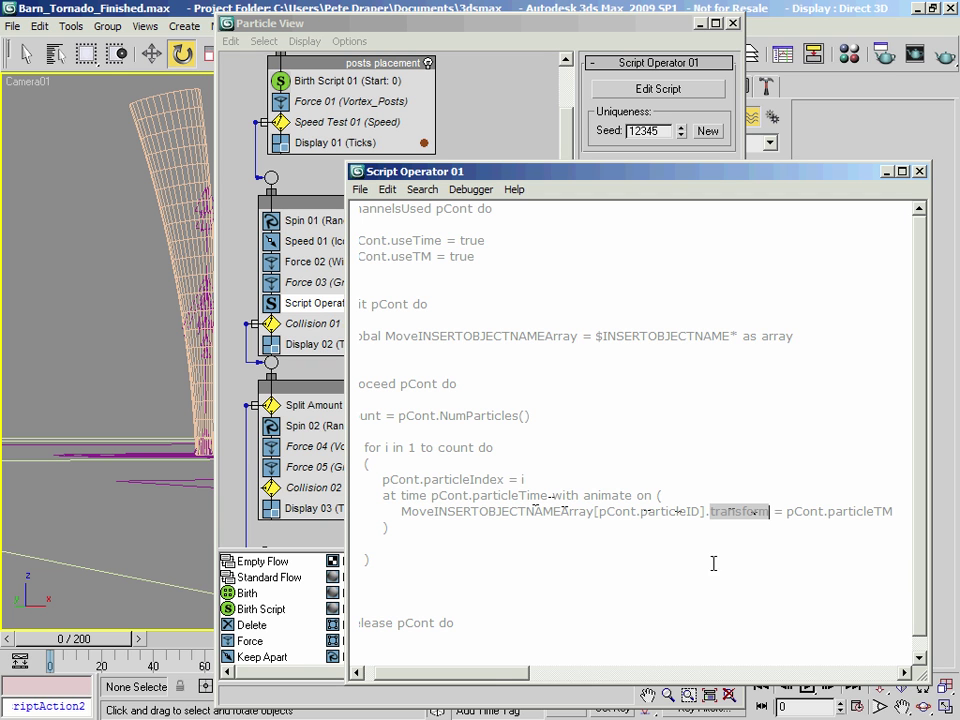
left_click_drag(490, 680, 536, 688)
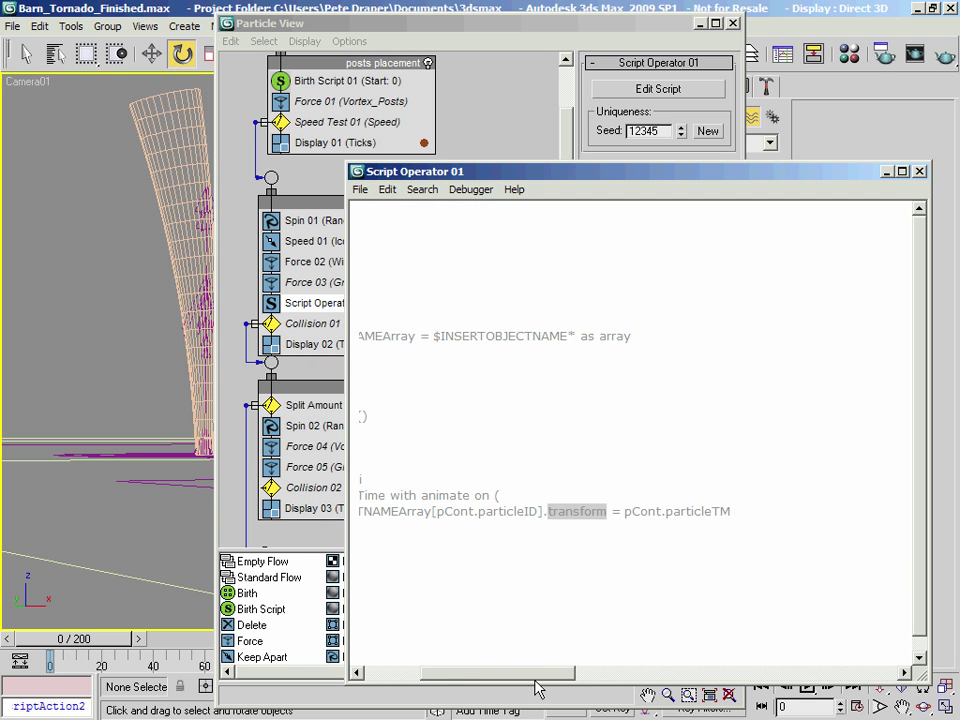
left_click_drag(731, 511, 625, 514)
left_click_drag(508, 677, 408, 674)
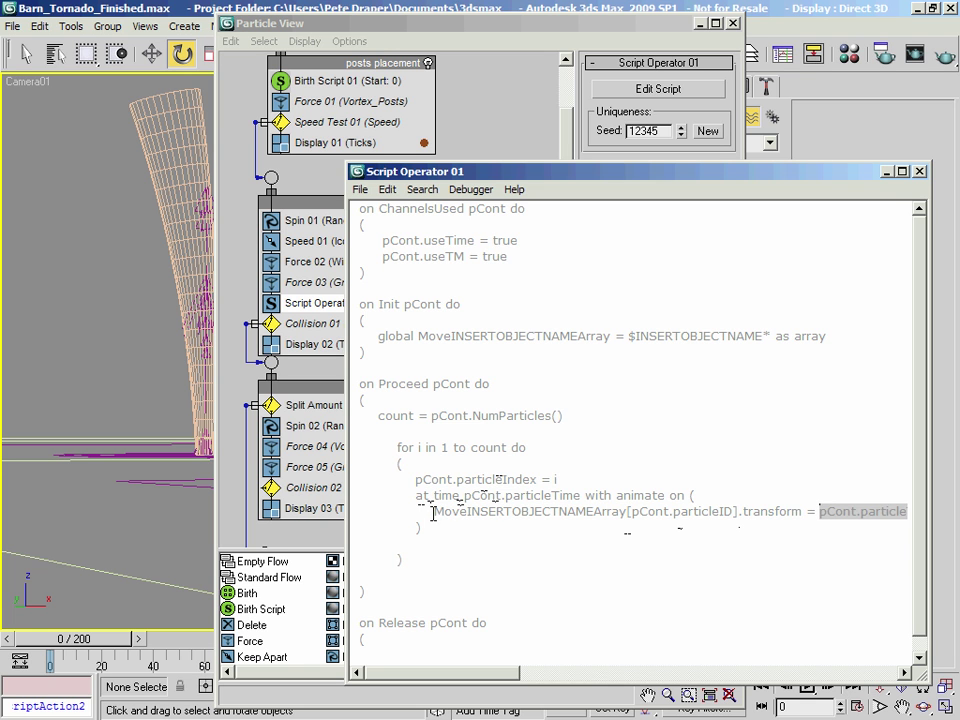
Replace both INSERTOBJECTNAME placeholders in the global array line under on Init with postsbeams.
left_click(452, 336)
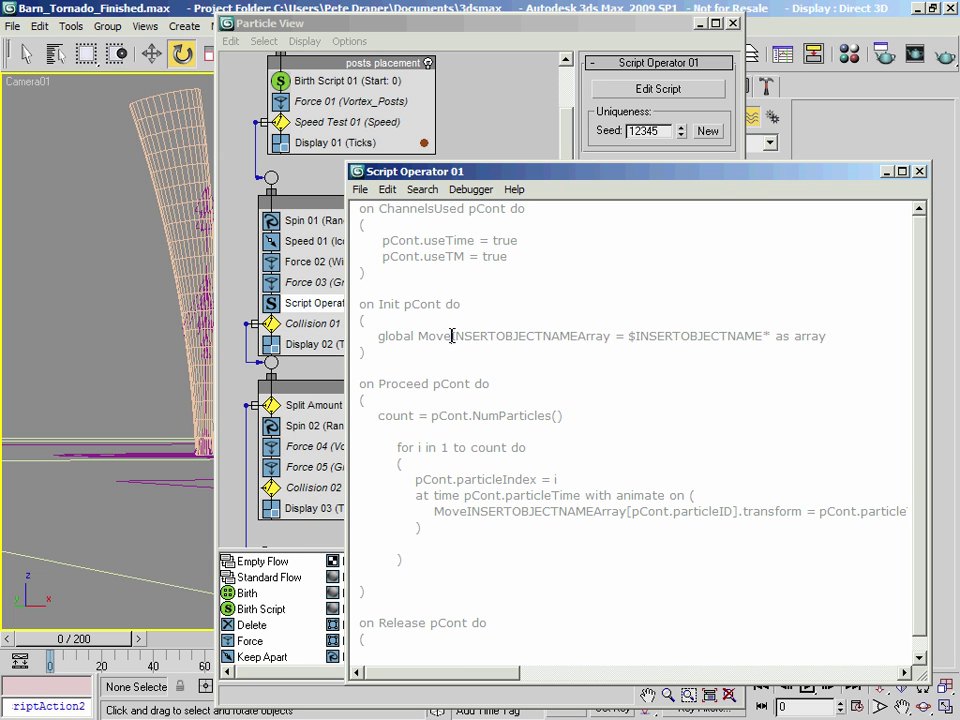
left_click_drag(452, 336, 576, 340)
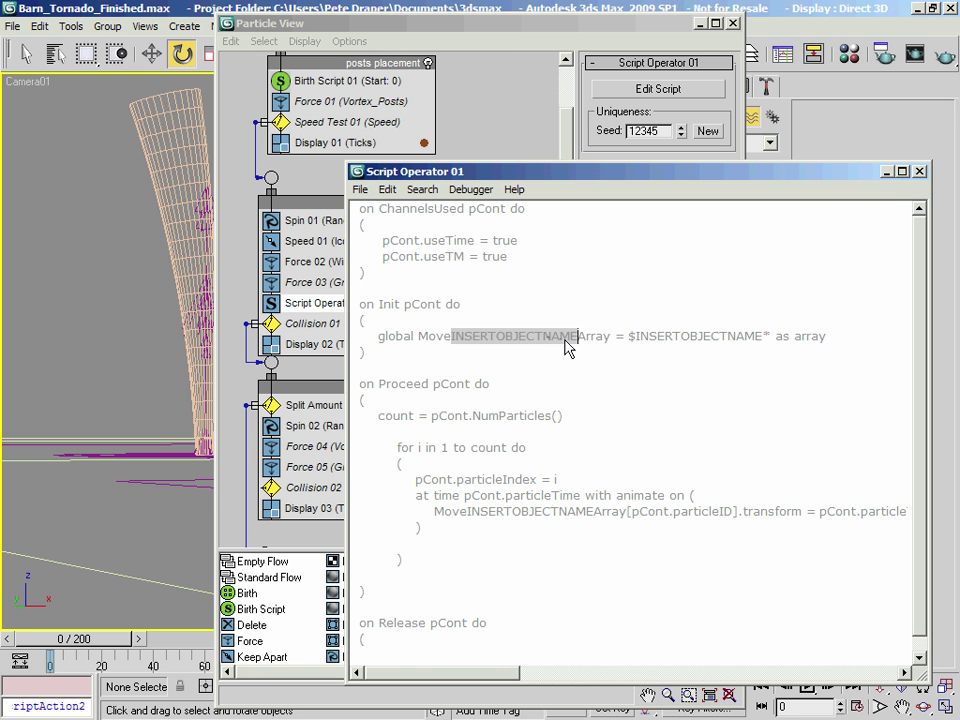
type("posts")
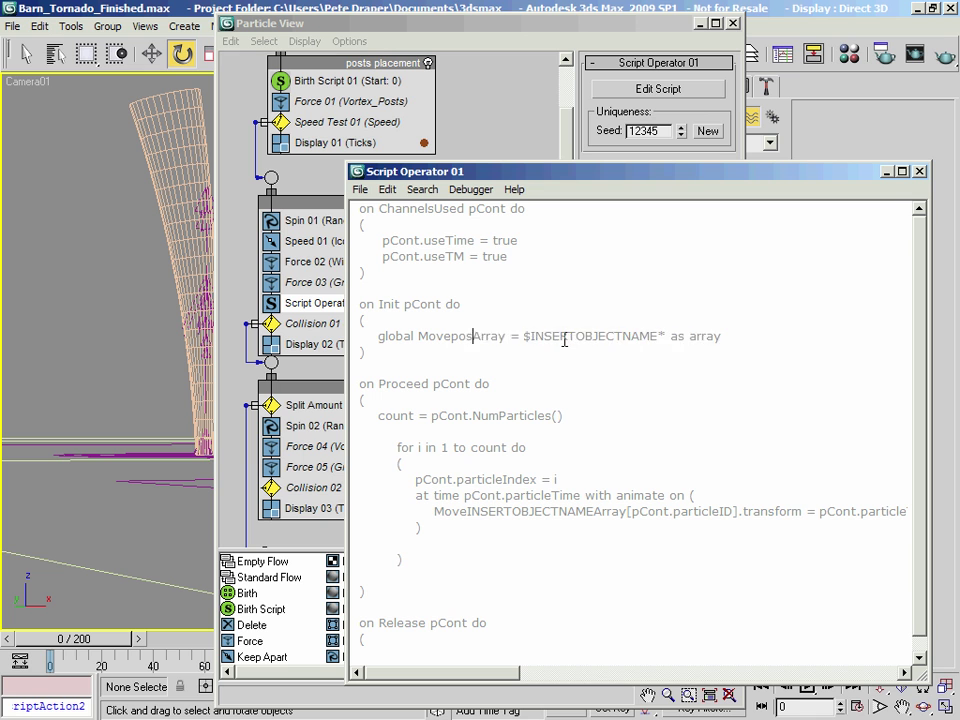
type("beams")
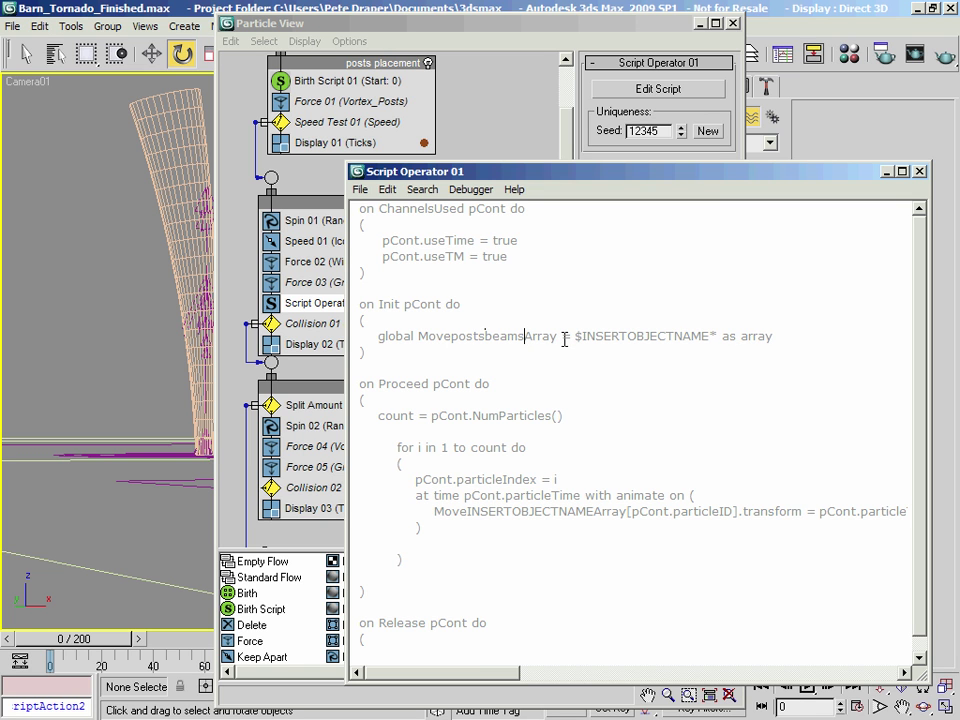
left_click_drag(581, 338, 710, 343)
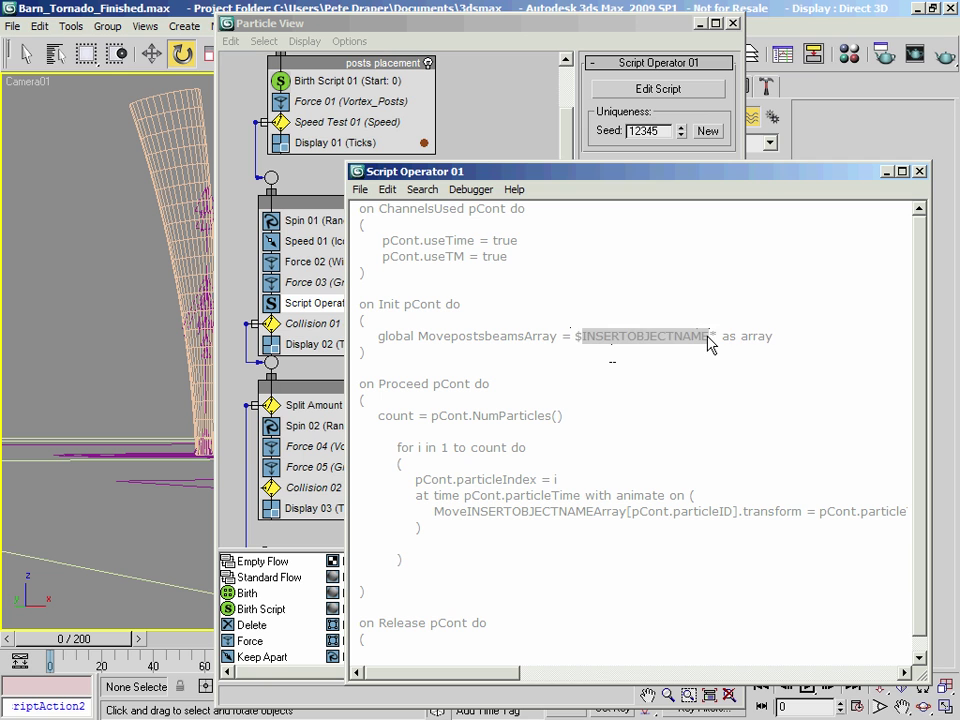
type("postsbeams")
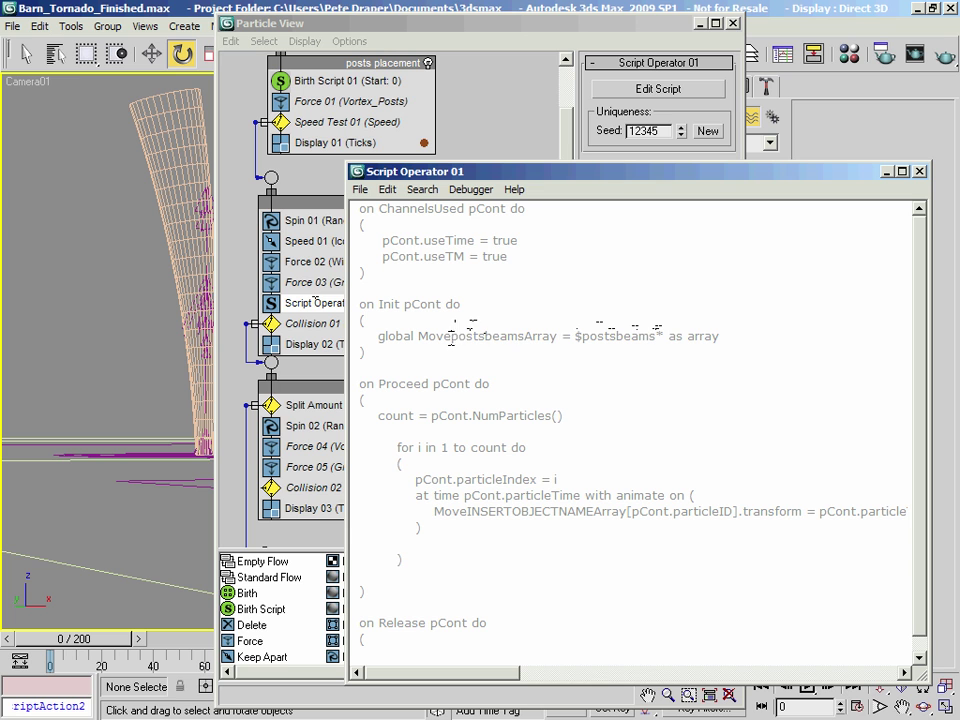
Replace the INSERTOBJECTNAME placeholder in the transform line under on Proceed with postsbeams to match the global array name.
left_click_drag(451, 330, 523, 330)
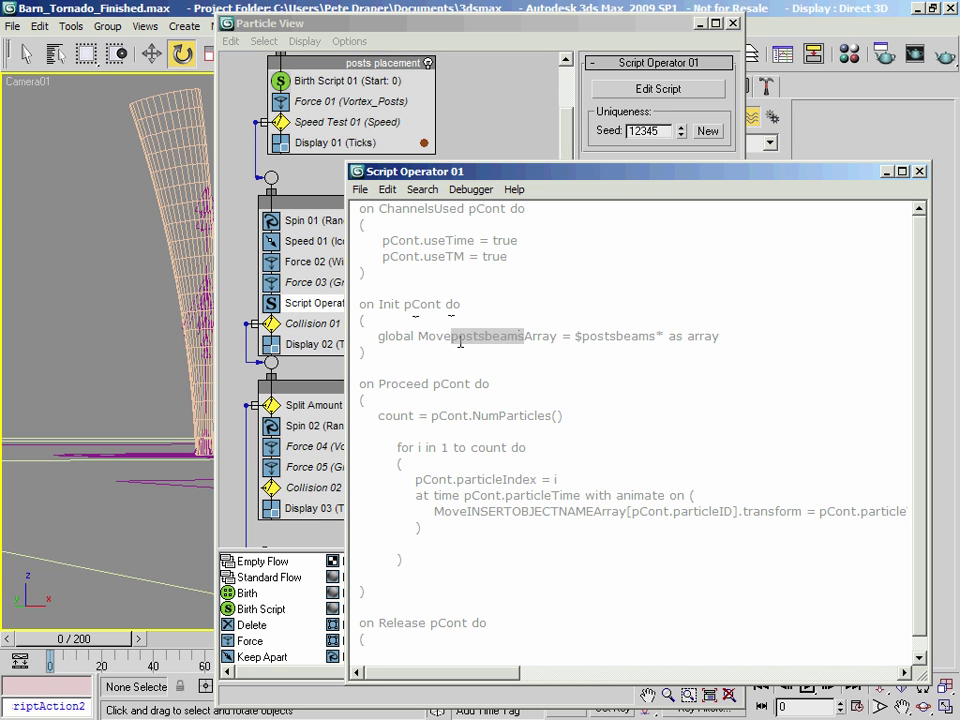
left_click_drag(418, 336, 555, 340)
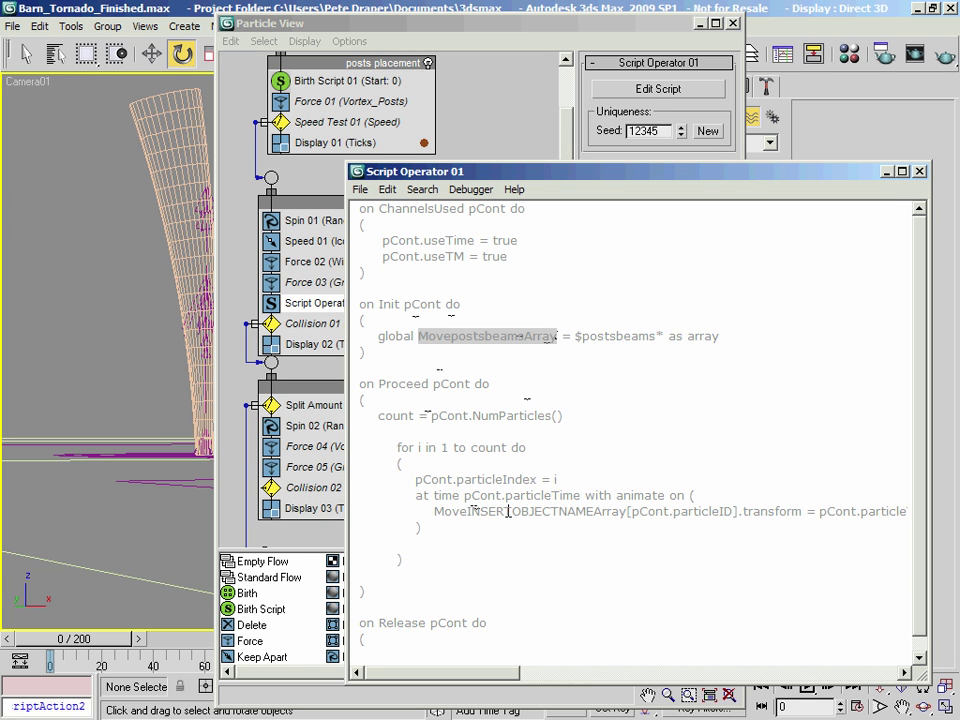
left_click_drag(466, 515, 595, 520)
type("posts")
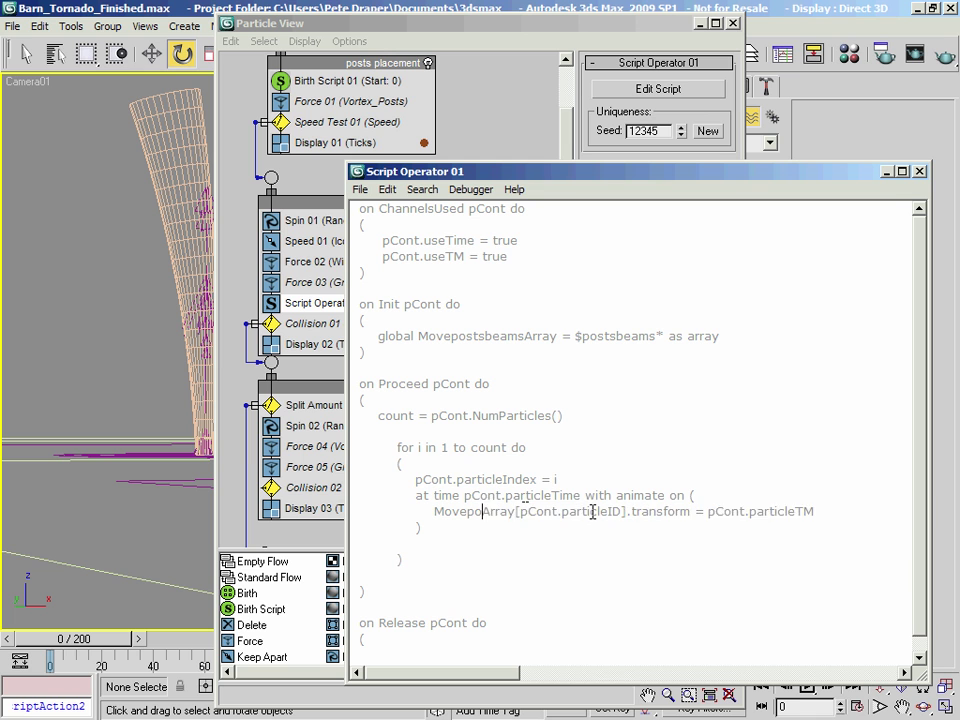
type("beams")
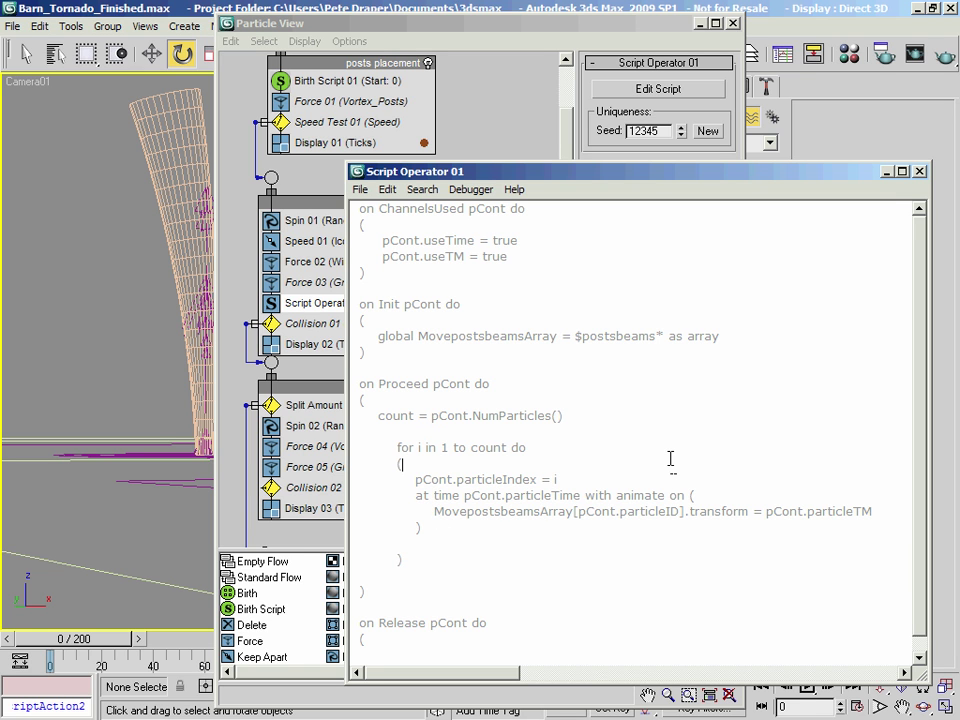
Review the particle loop with its animate on block in the edited script against the scene, and close the script editor.
scroll(671, 458, "down", 1)
scroll(672, 458, "up", 1)
double_click(624, 496)
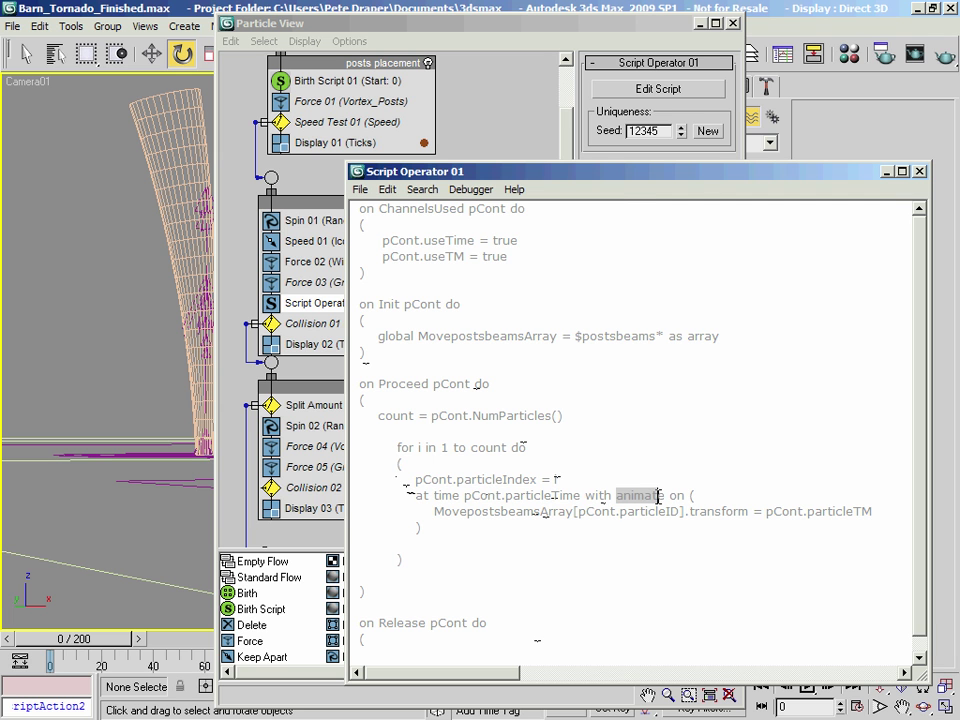
left_click_drag(608, 178, 364, 9)
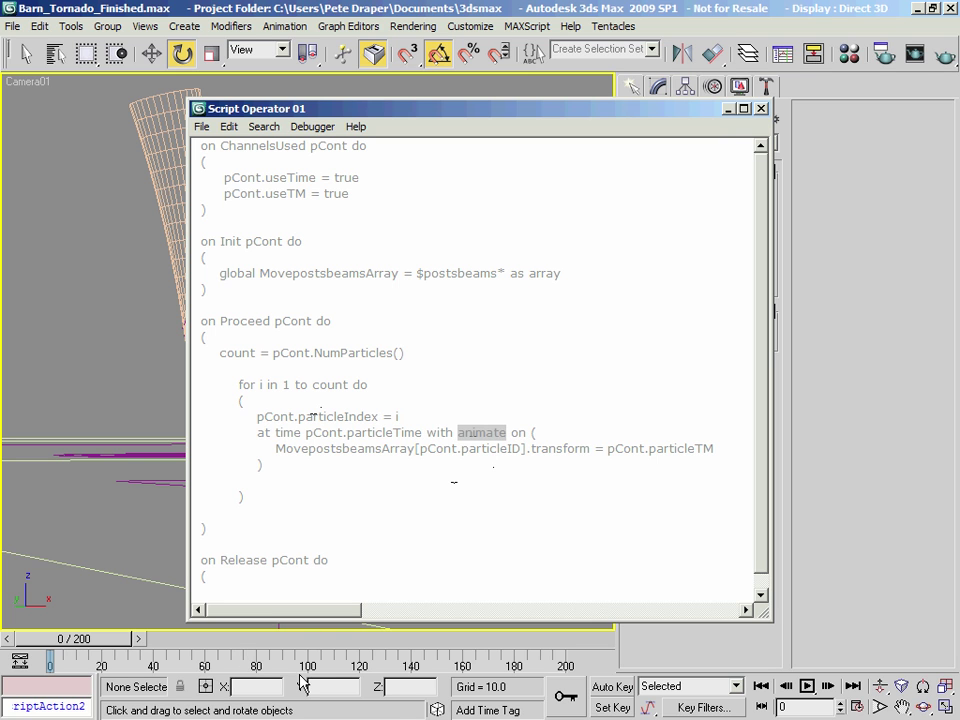
left_click(585, 510)
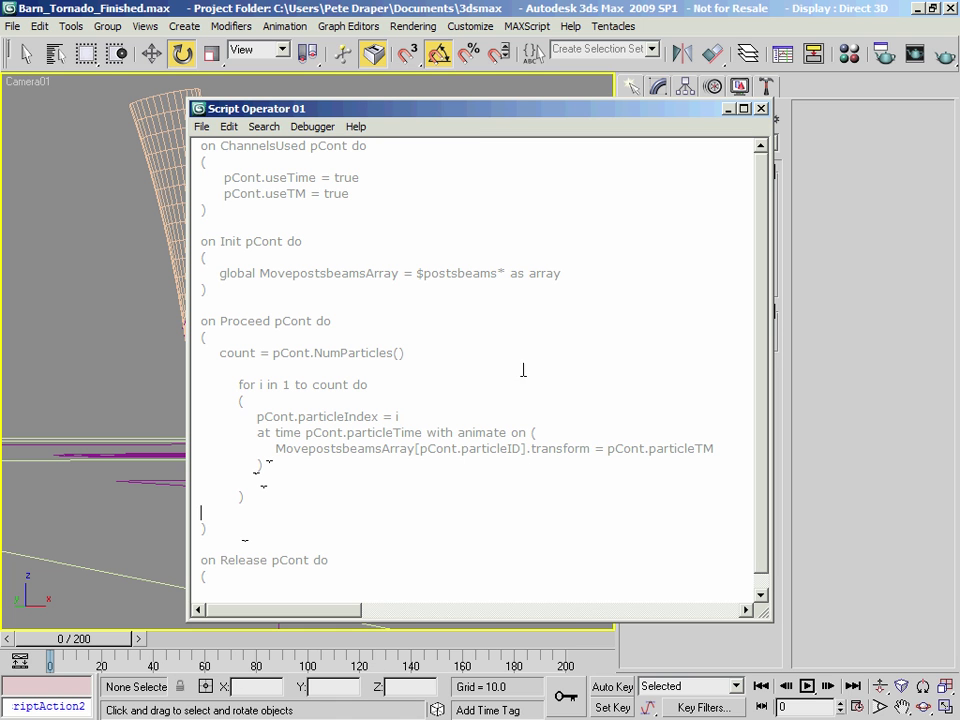
left_click_drag(400, 113, 490, 60)
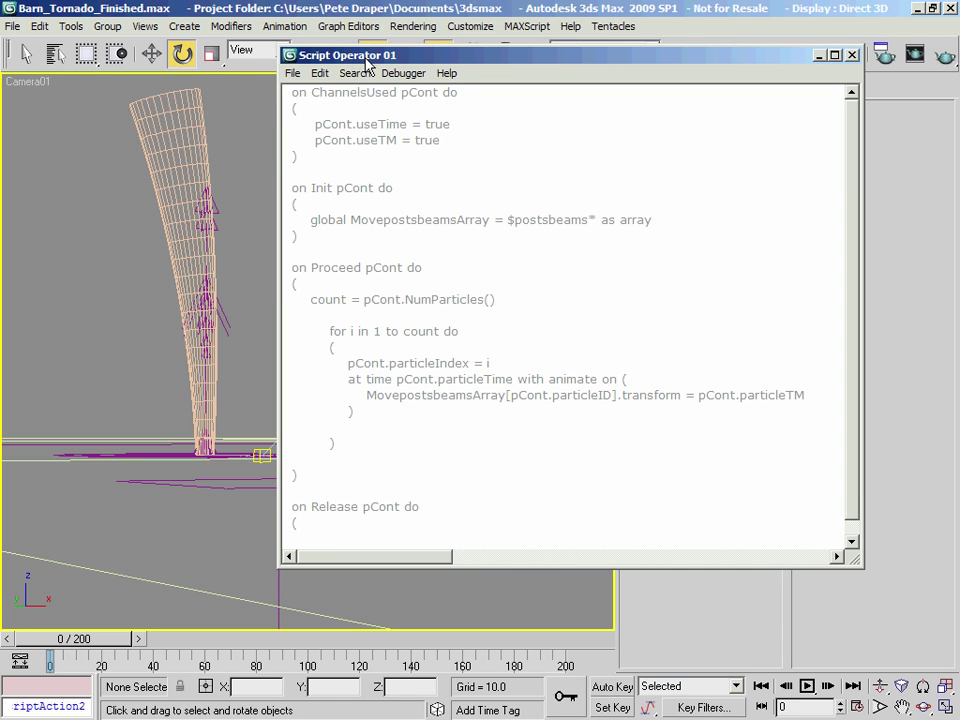
left_click_drag(368, 62, 388, 65)
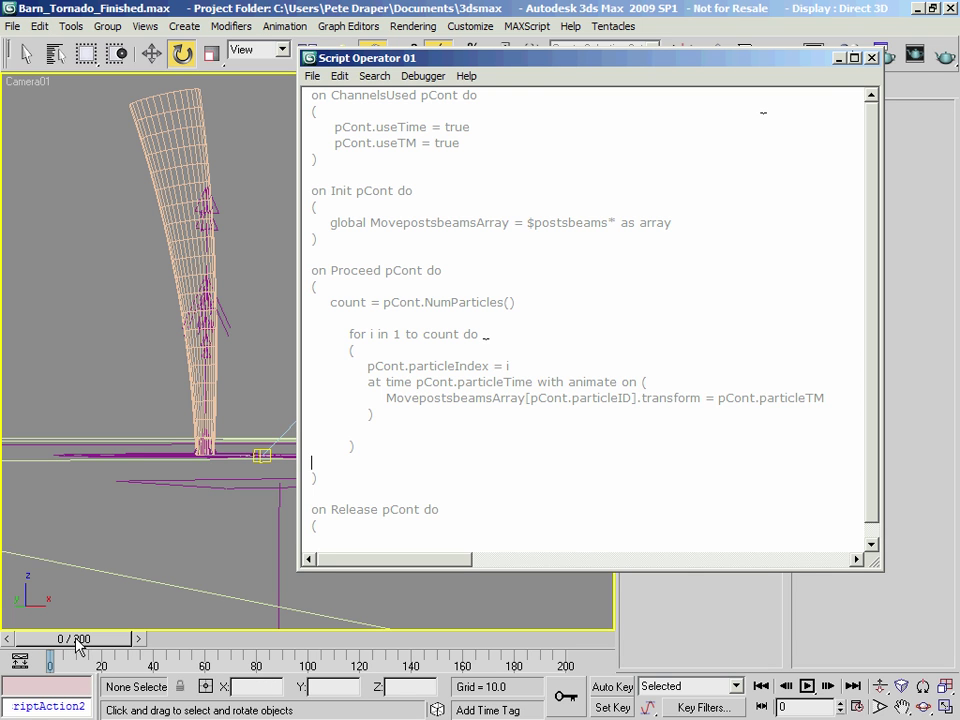
left_click_drag(552, 58, 575, 57)
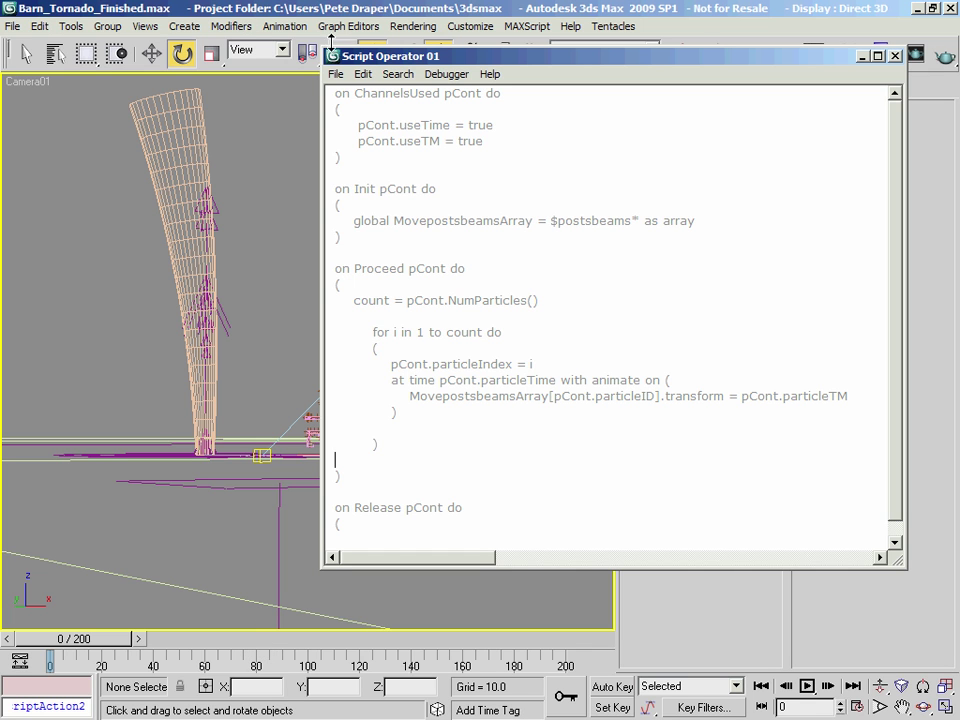
left_click_drag(381, 60, 372, 87)
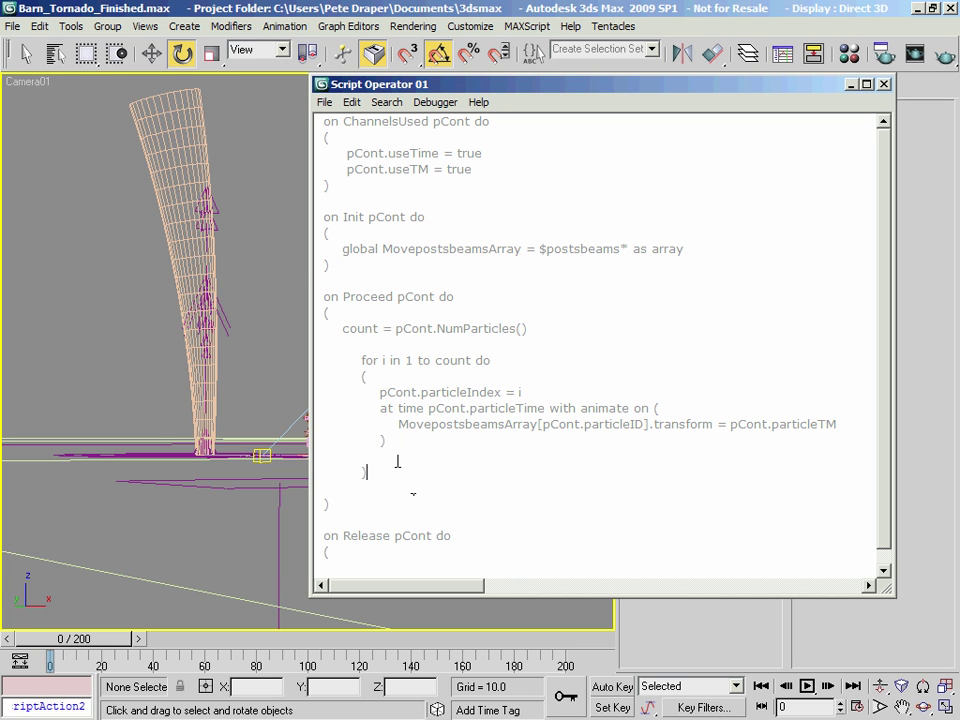
left_click(388, 377)
left_click(374, 347)
left_click(366, 280)
left_click_drag(400, 84, 795, 45)
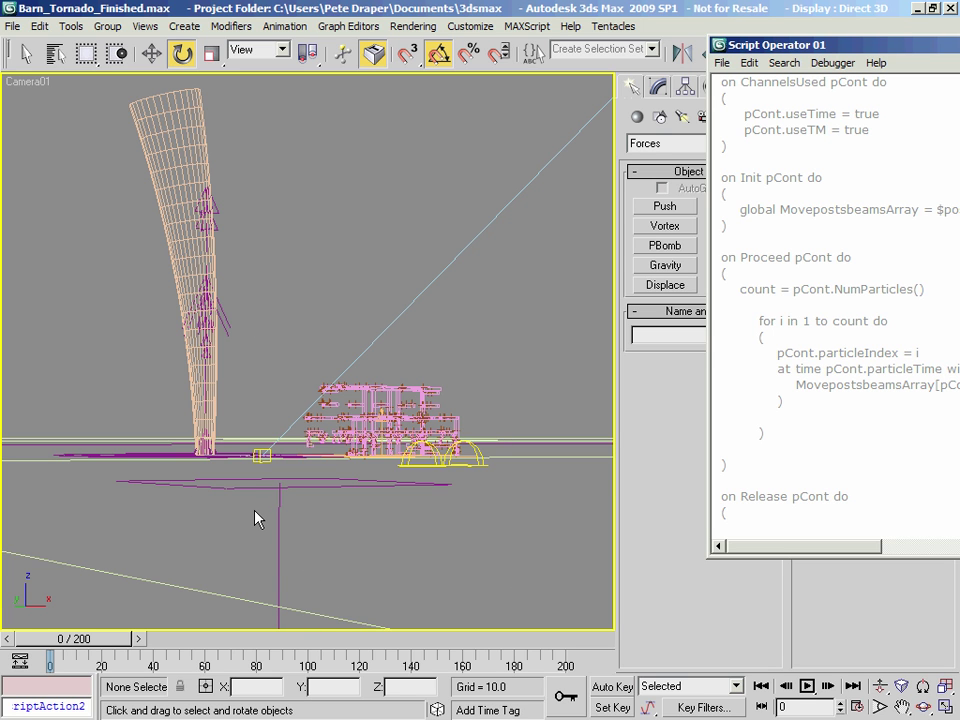
left_click_drag(843, 44, 366, 70)
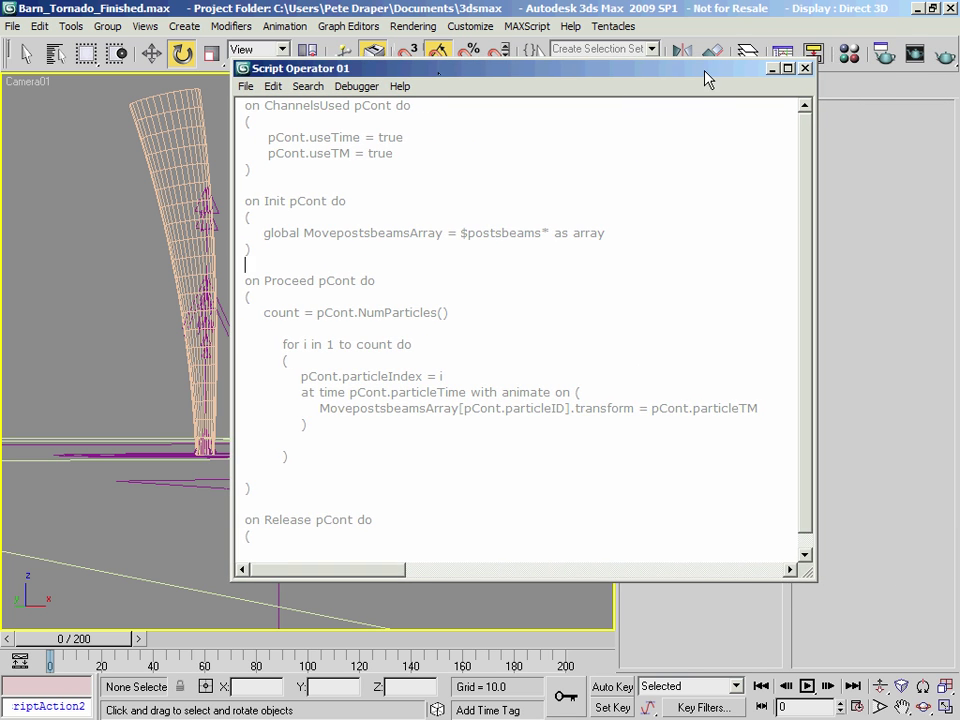
left_click_drag(704, 70, 730, 70)
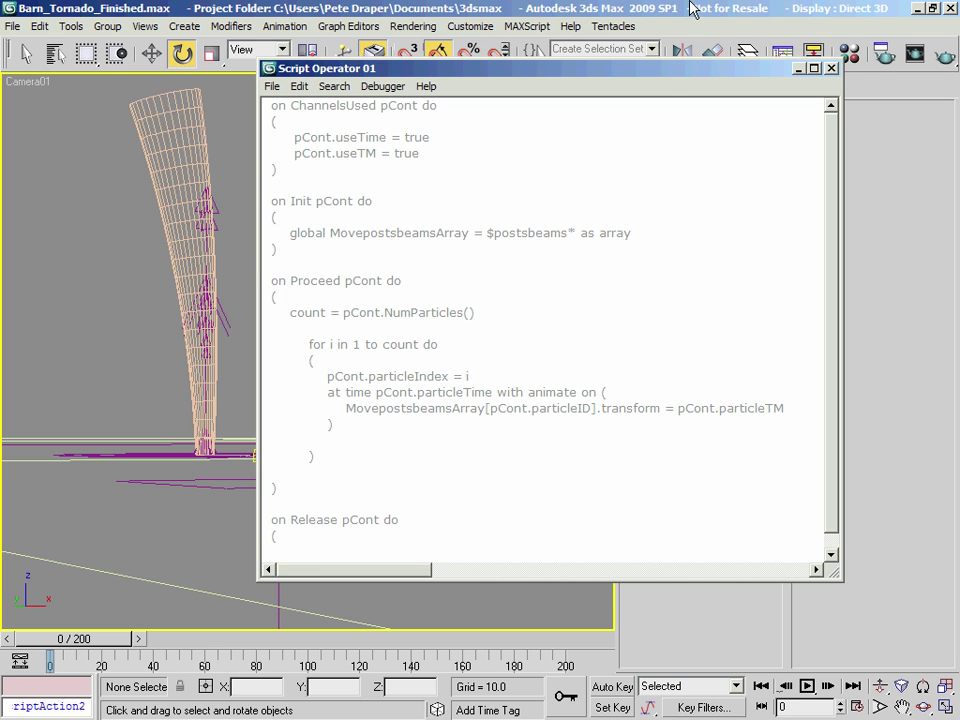
left_click_drag(660, 82, 692, 76)
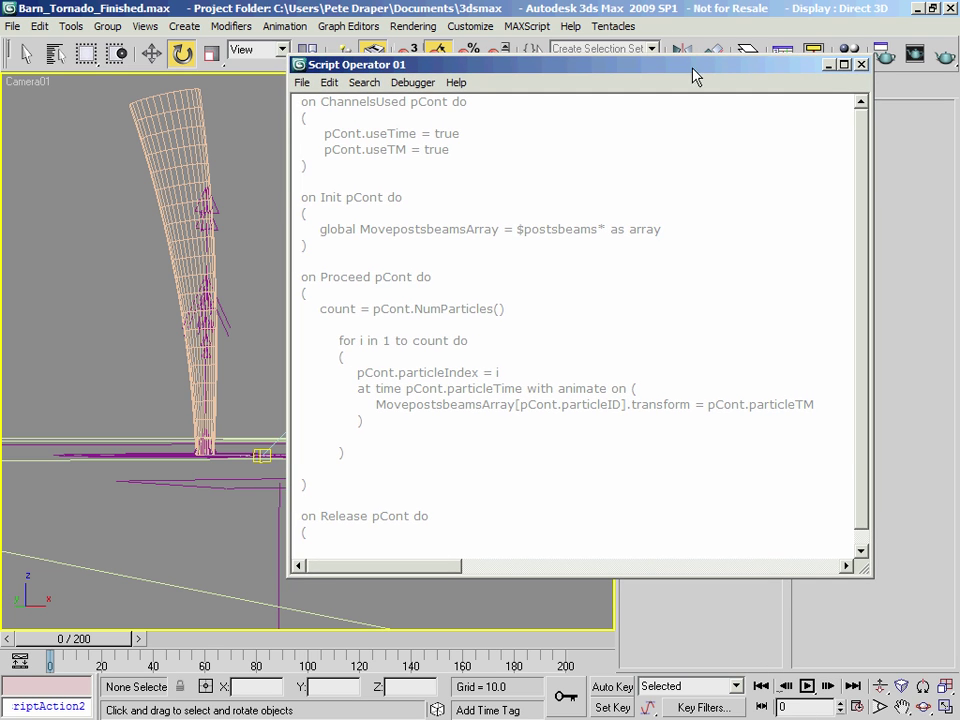
left_click(859, 65)
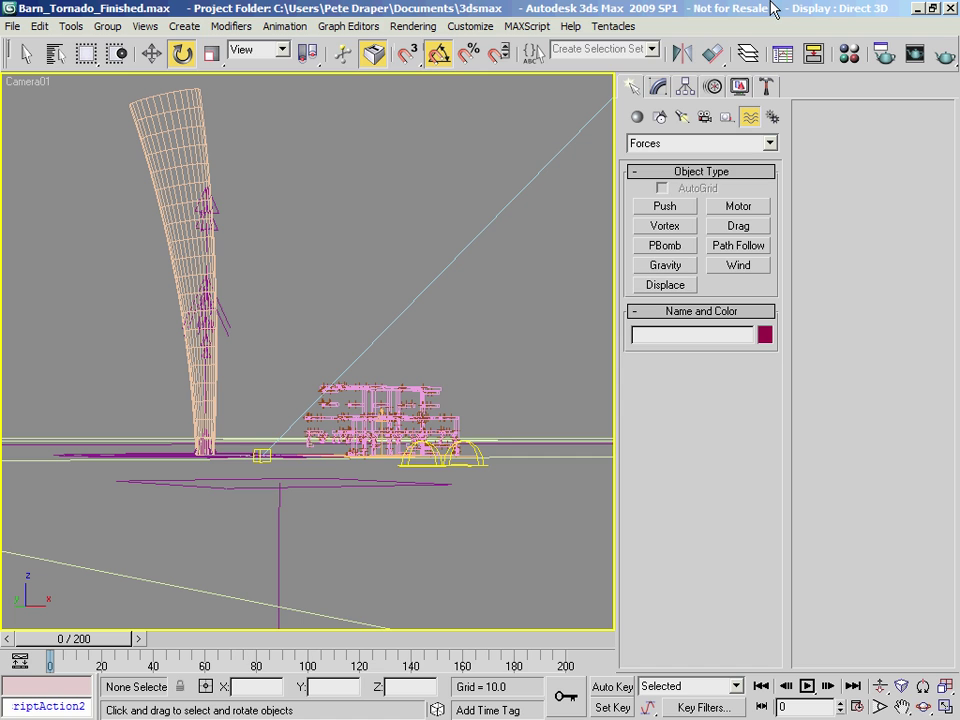
Copy Script Operator 01 from posts rip out and paste it as an instance into posts collision near Force 05.
key("6")
scroll(450, 300, "down", 4)
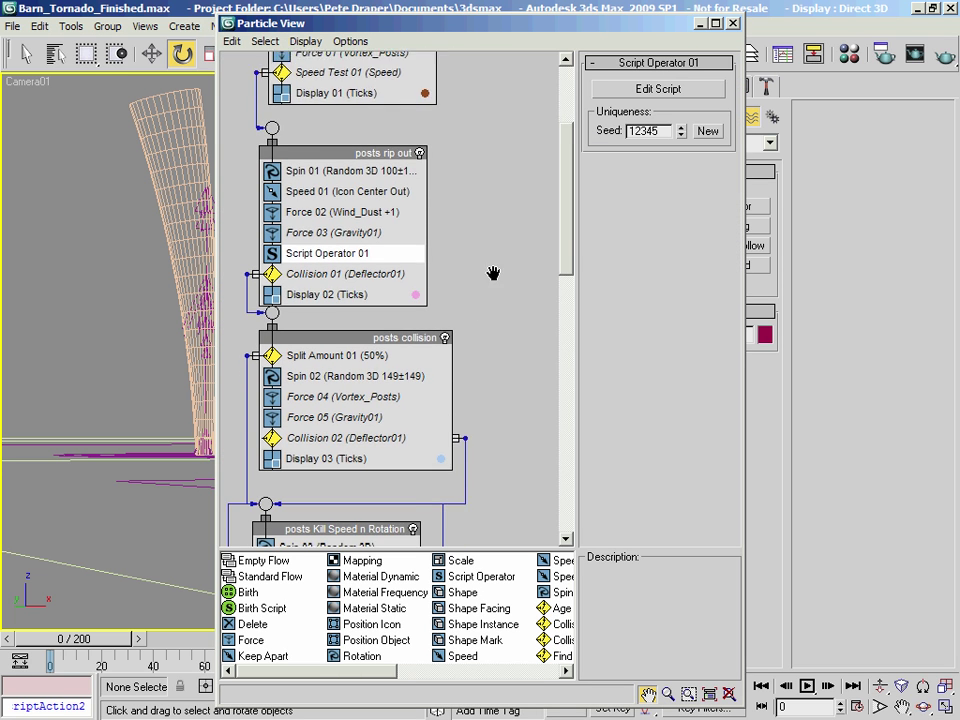
right_click(356, 145)
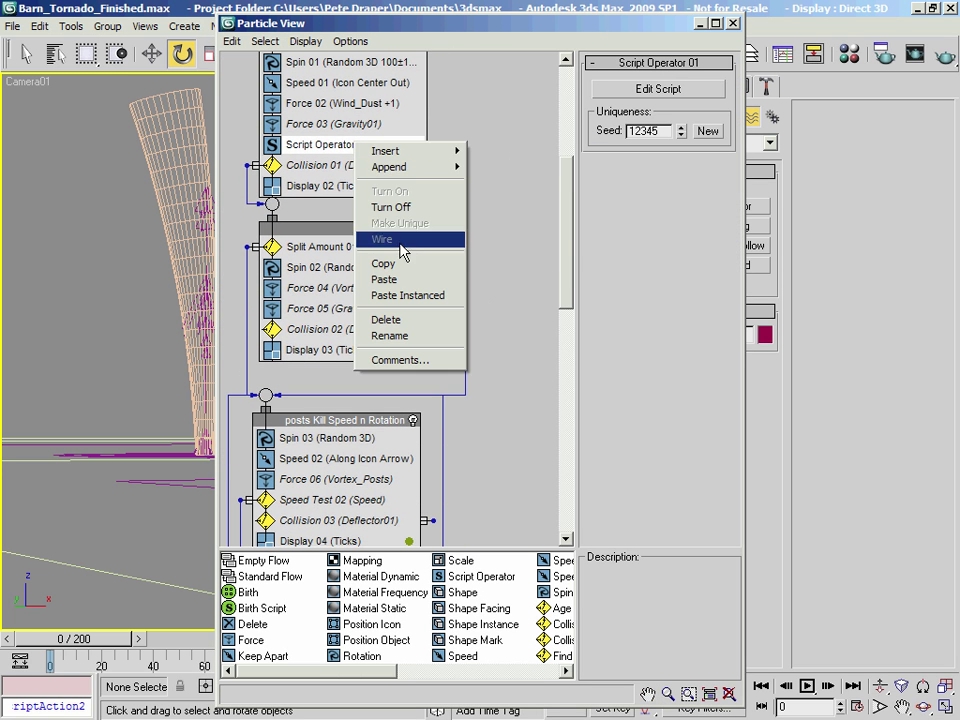
left_click(385, 263)
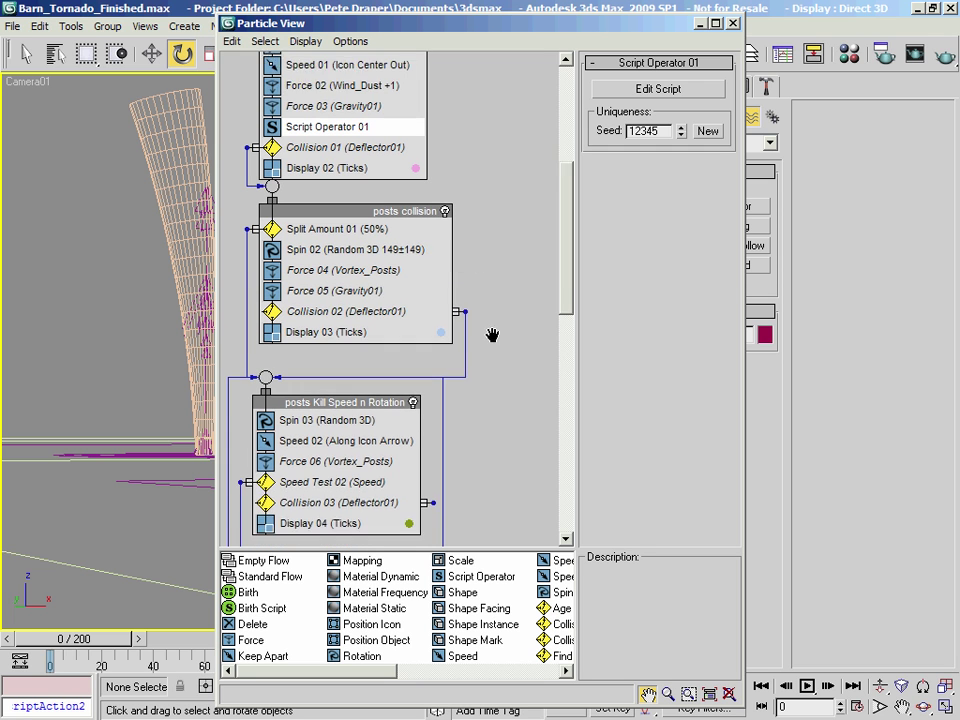
scroll(490, 330, "down", 2)
right_click(338, 244)
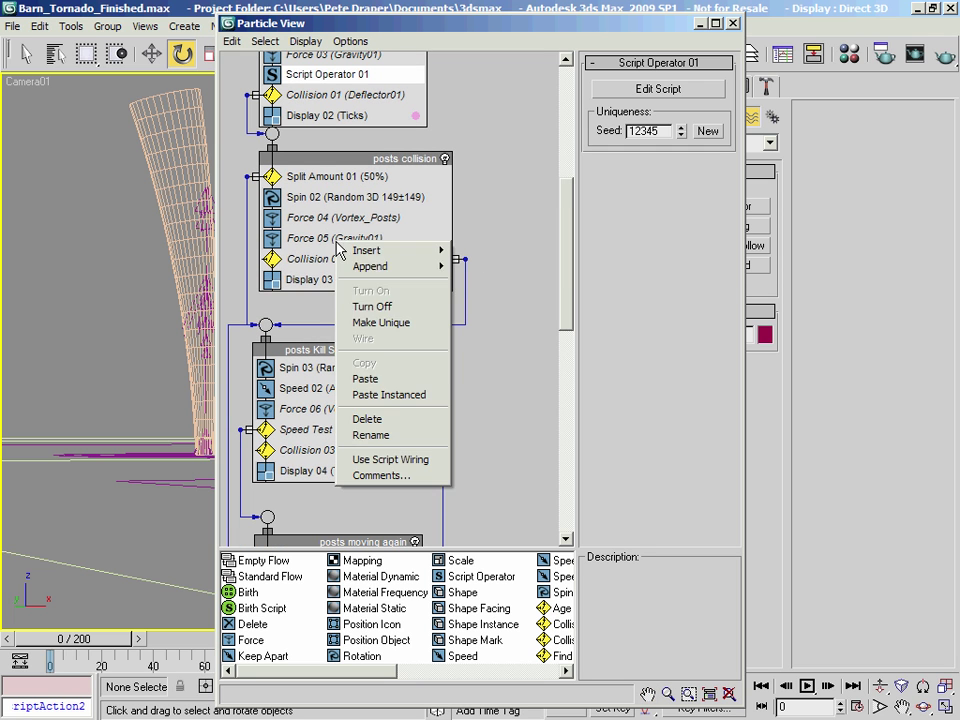
left_click(408, 395)
Paste another instance of the copied script operator into posts moving again and place it between Force 08 and Speed Test 03.
middle_click_drag(452, 441, 453, 208)
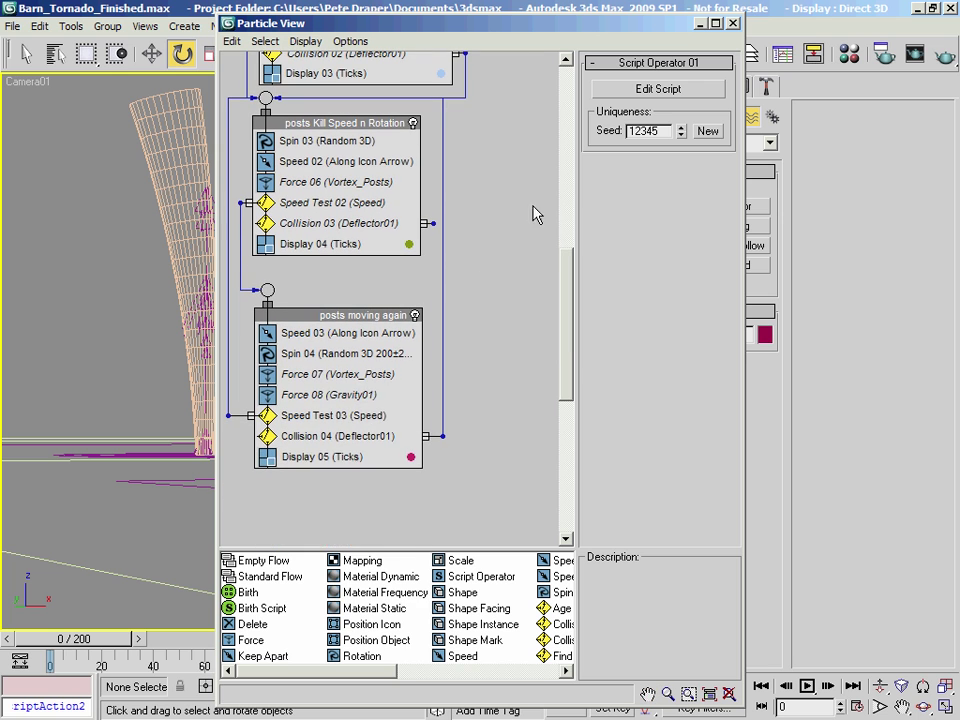
right_click(312, 396)
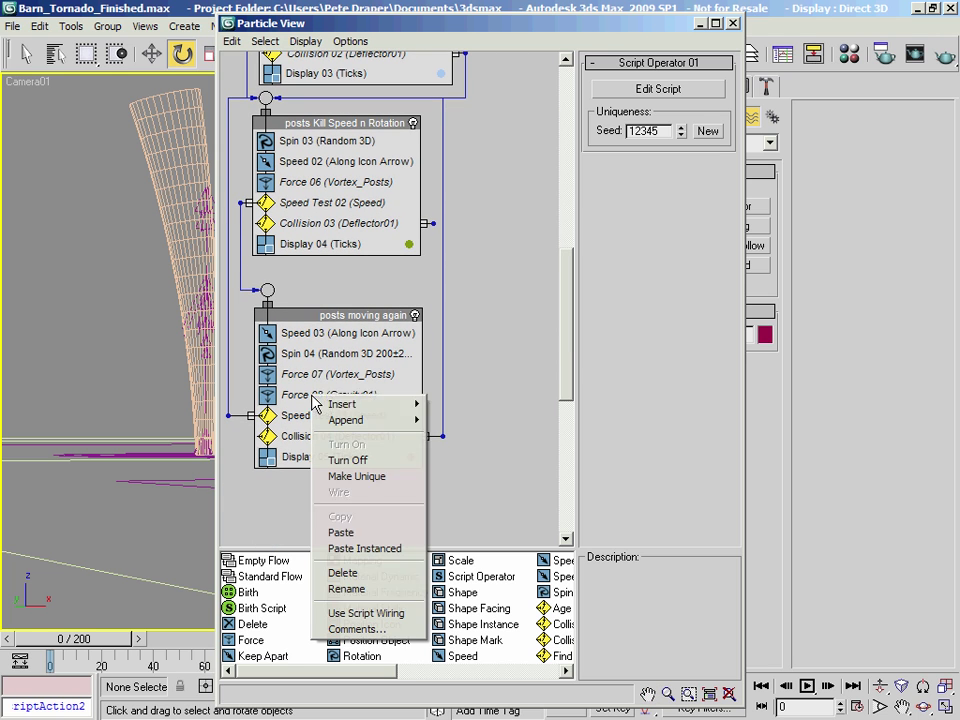
left_click(368, 549)
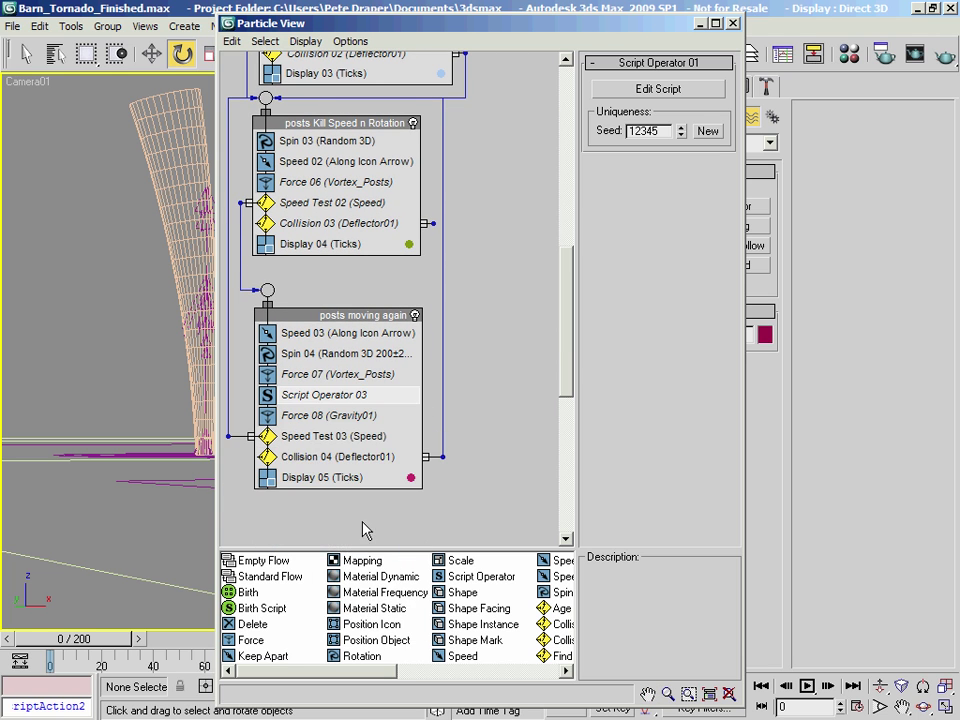
left_click_drag(315, 392, 317, 420)
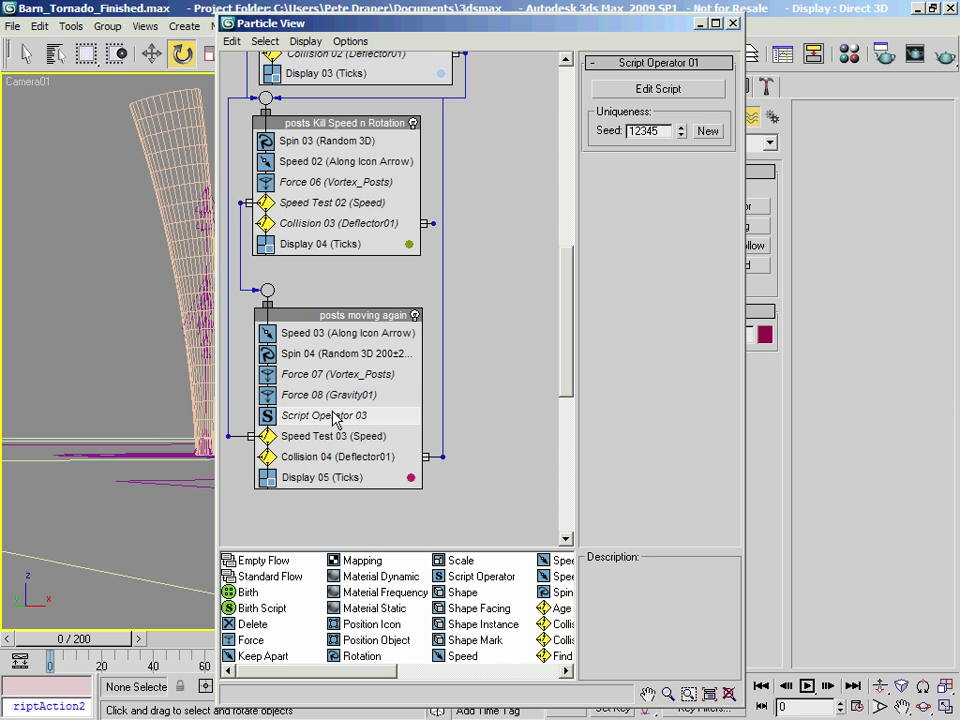
Move the posts Kill Speed n Rotation event slightly down from posts collision, check the whole posts flow, and close Particle View.
middle_click_drag(508, 227, 515, 329)
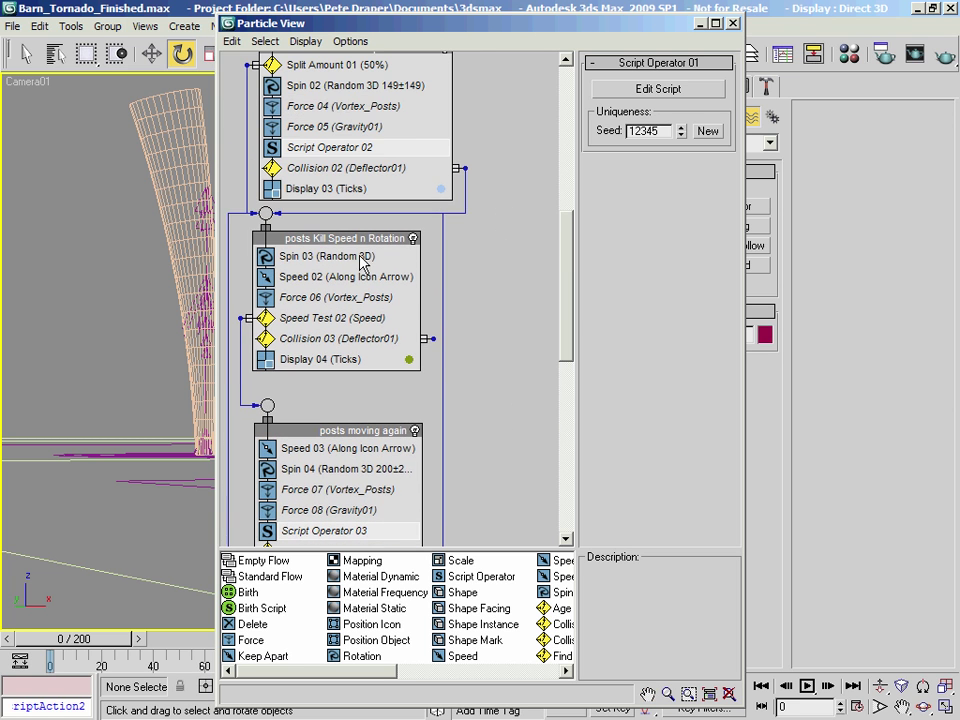
left_click_drag(340, 238, 345, 249)
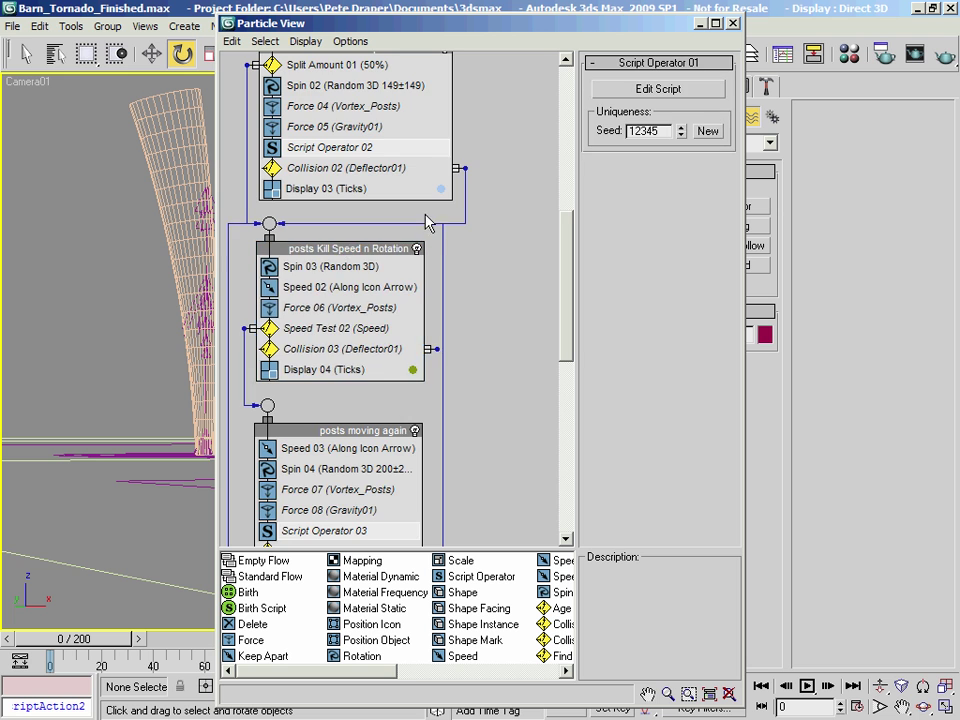
scroll(463, 339, "up", 10)
middle_click_drag(521, 488, 545, 333)
scroll(415, 475, "down", 9)
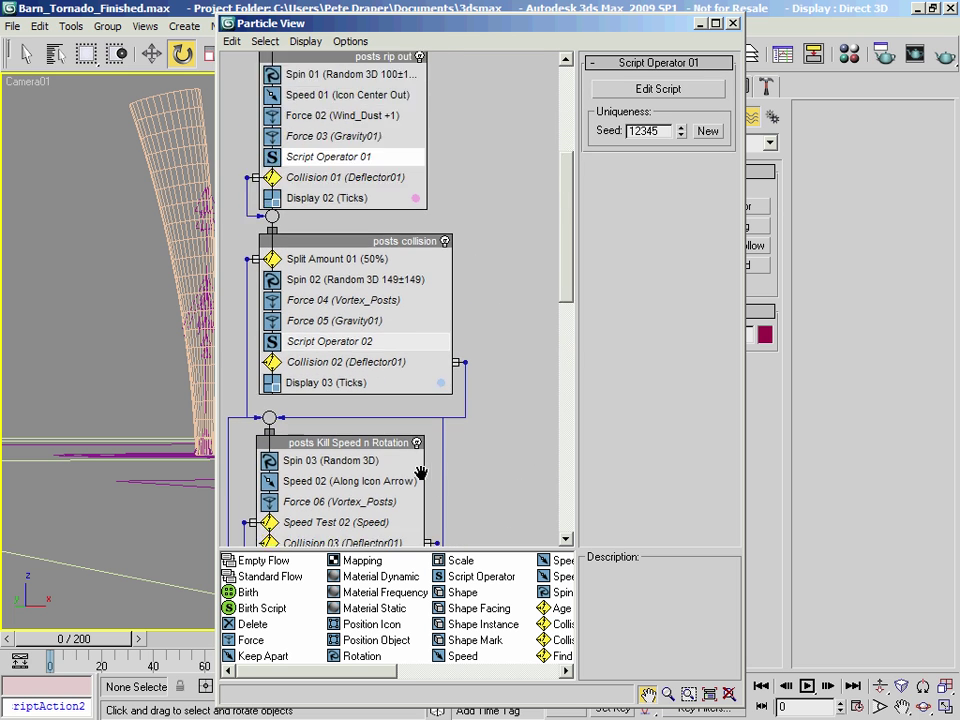
middle_click_drag(475, 206, 486, 507)
middle_click_drag(498, 265, 509, 495)
middle_click_drag(493, 292, 495, 366)
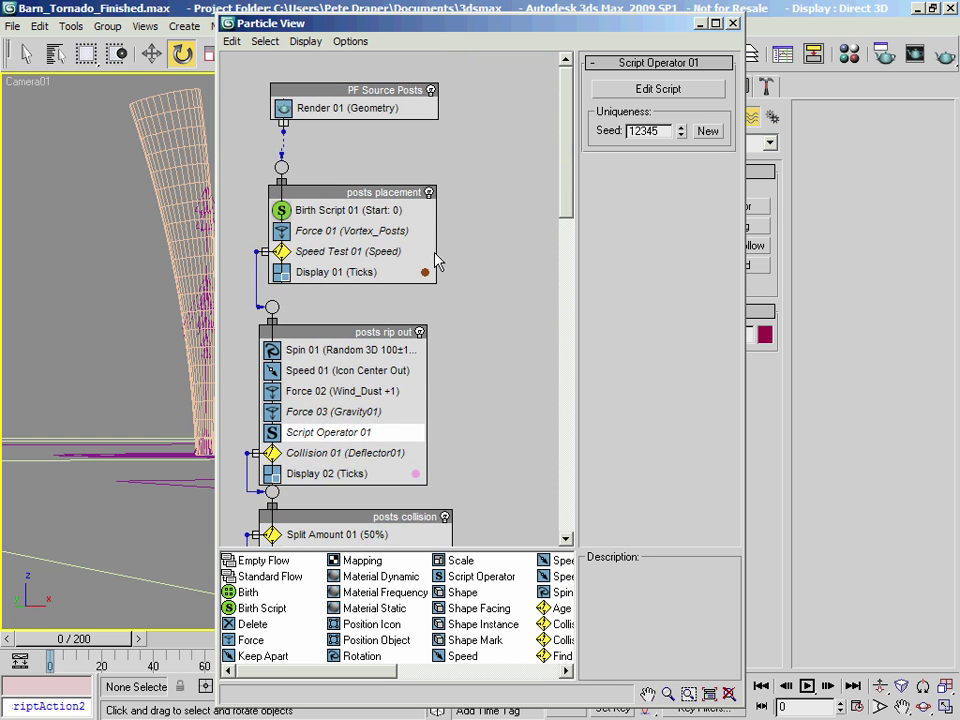
left_click_drag(665, 30, 696, 30)
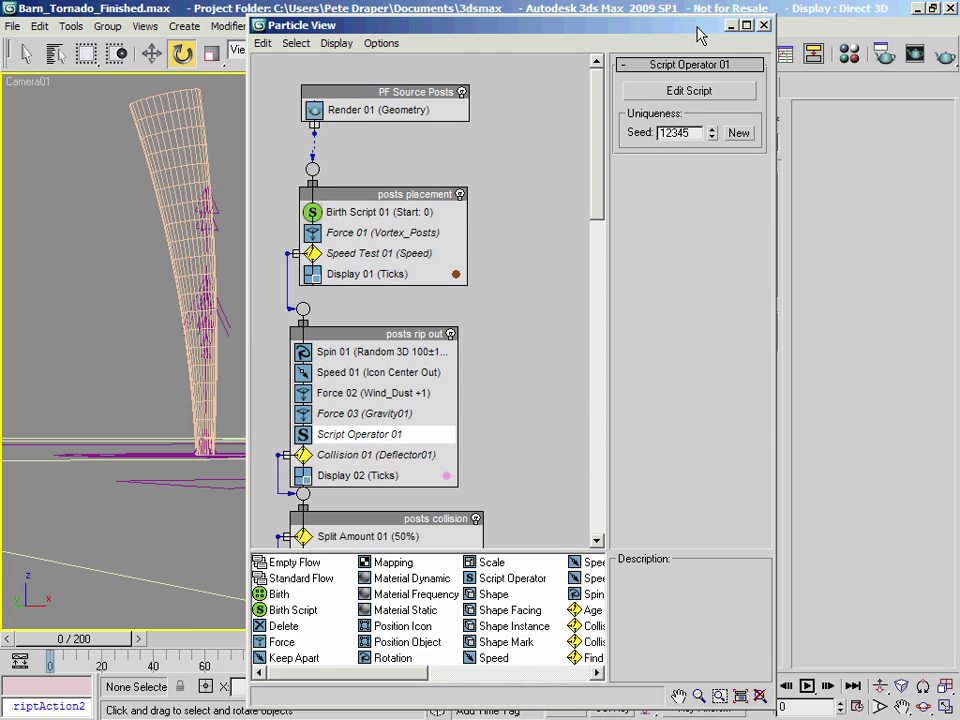
left_click(764, 26)
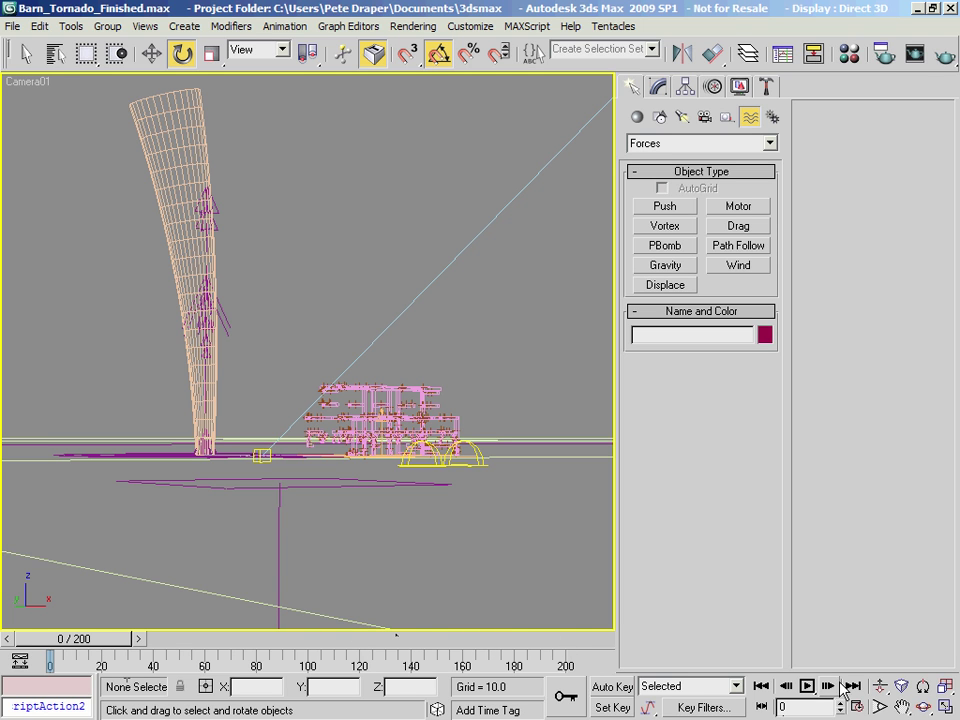
Check the Real Time and Loop playback options in the Time Configuration and accept the settings.
right_click(811, 691)
left_click_drag(502, 167, 790, 156)
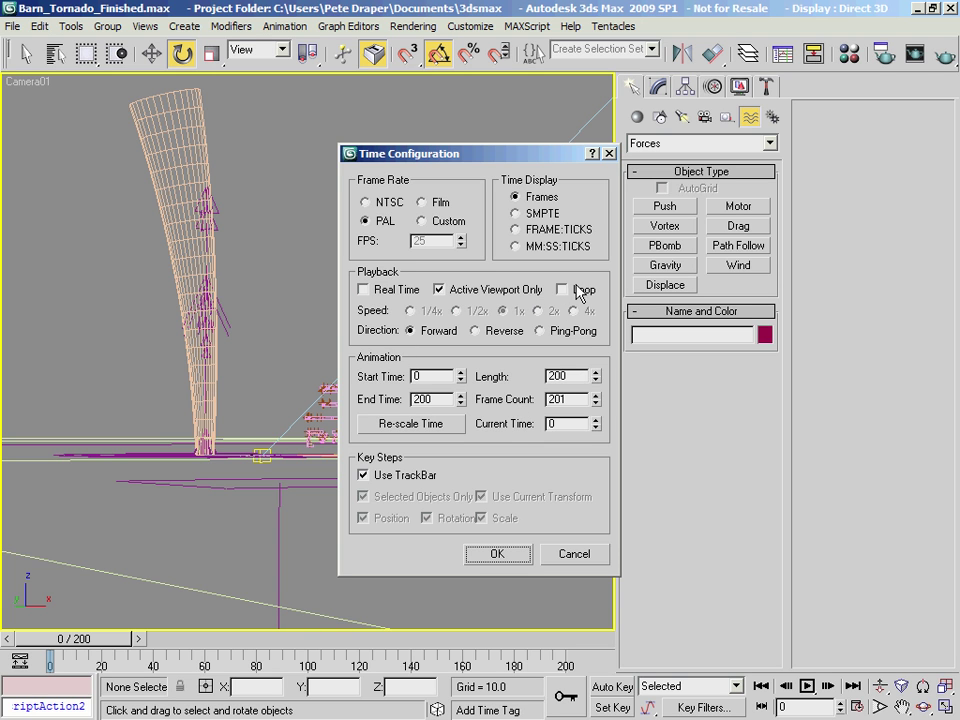
left_click(496, 555)
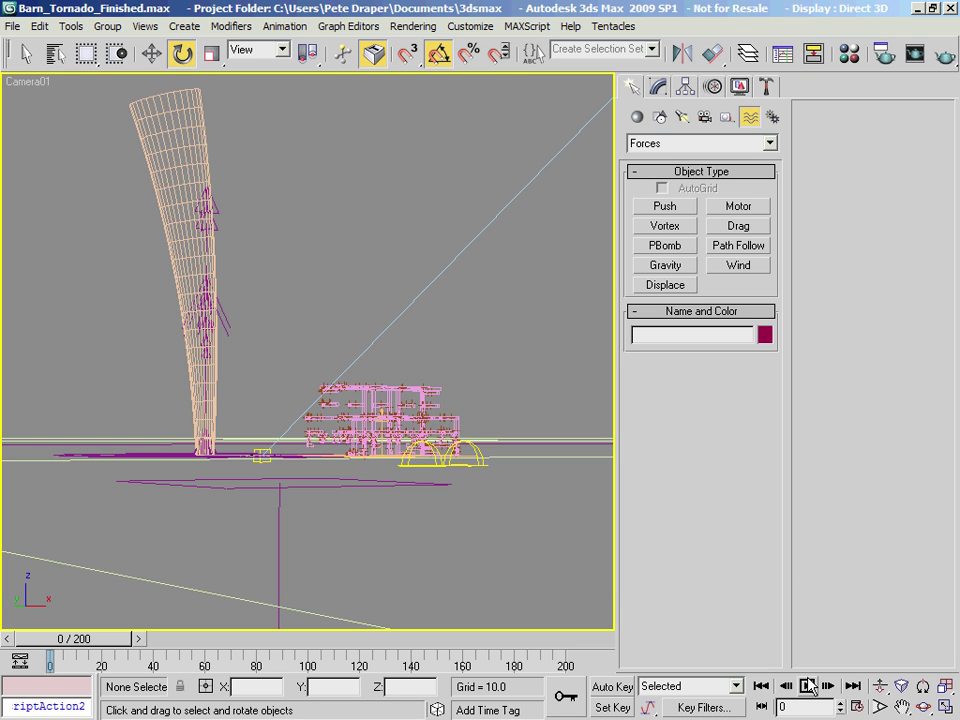
Review the default in and out tangent types available for new animation keys.
left_click(650, 708)
left_click_drag(650, 710, 727, 617)
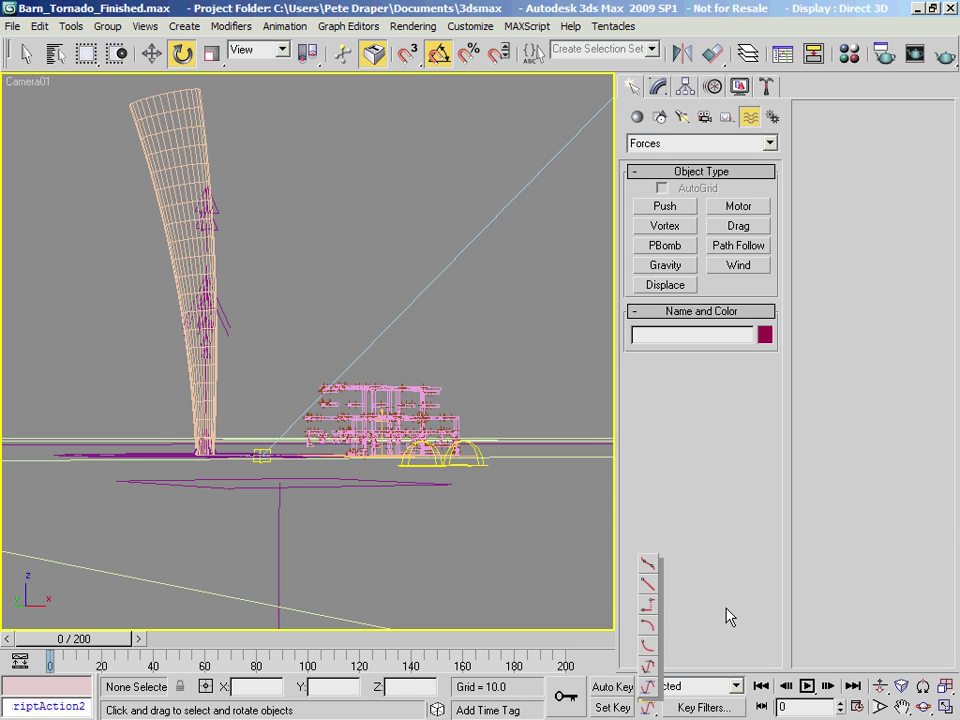
left_click(648, 585)
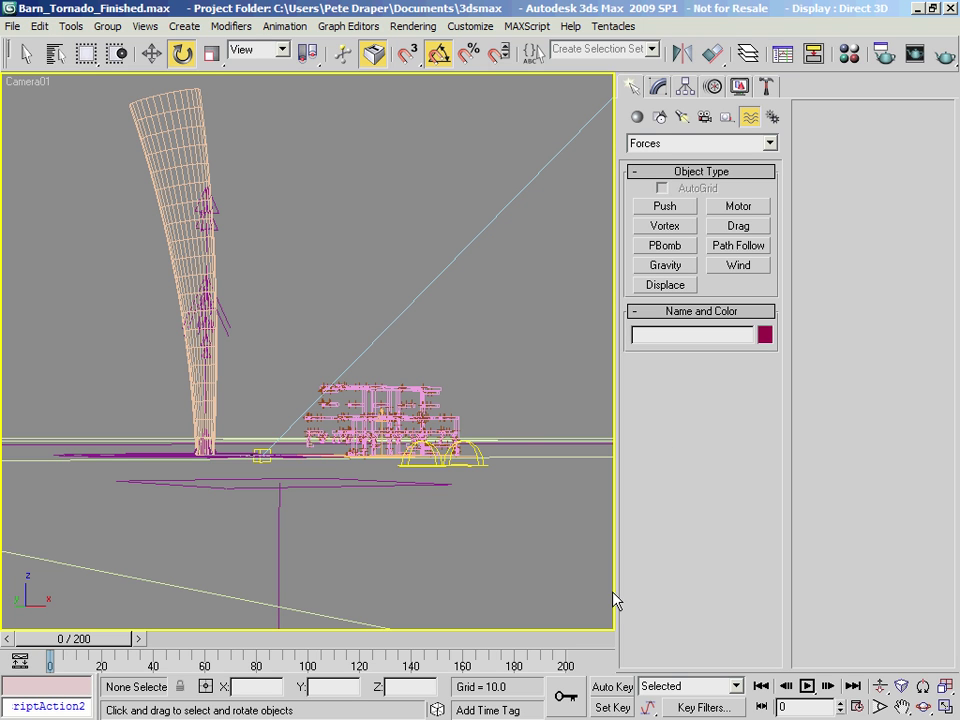
left_click_drag(650, 710, 651, 690)
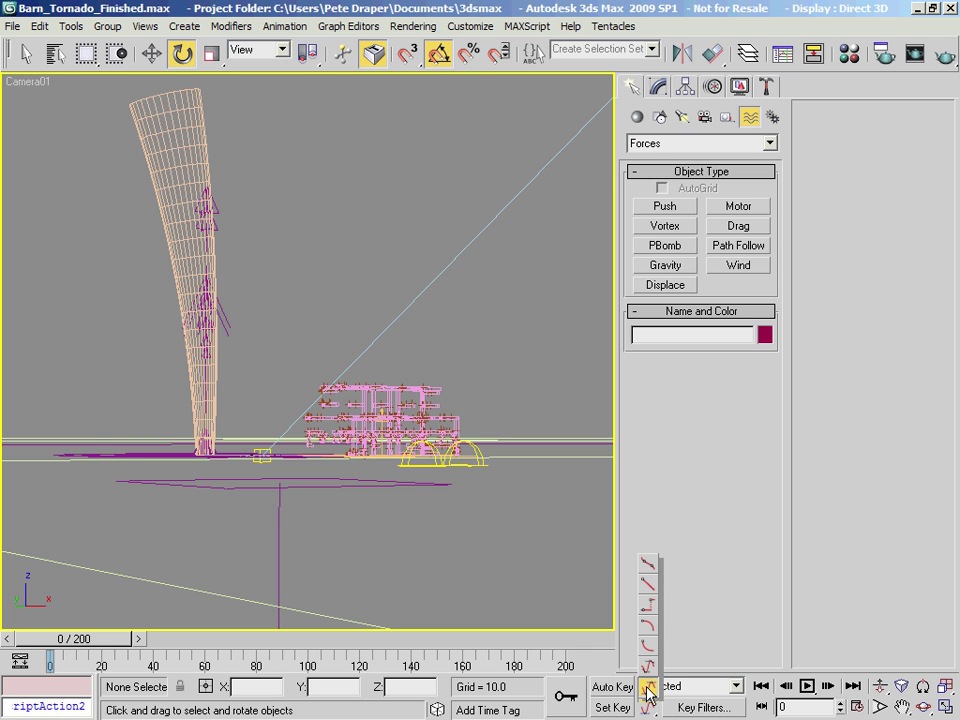
left_click_drag(651, 690, 649, 689)
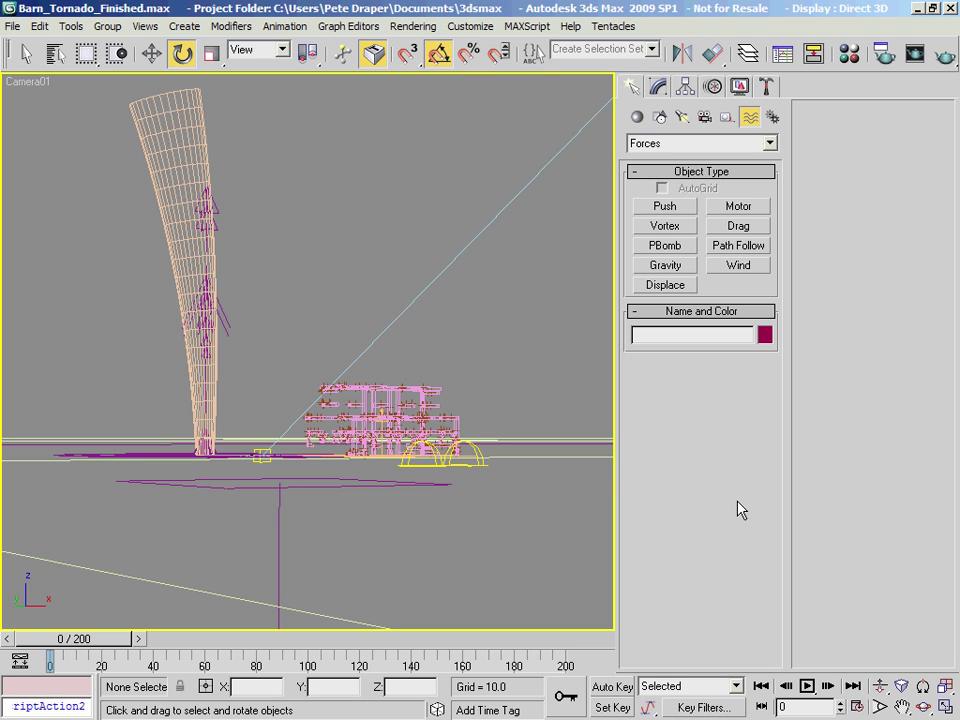
Save the scene and play the animation through to frame 200 to bake the posts' particle motion into keys.
key("ctrl+s")
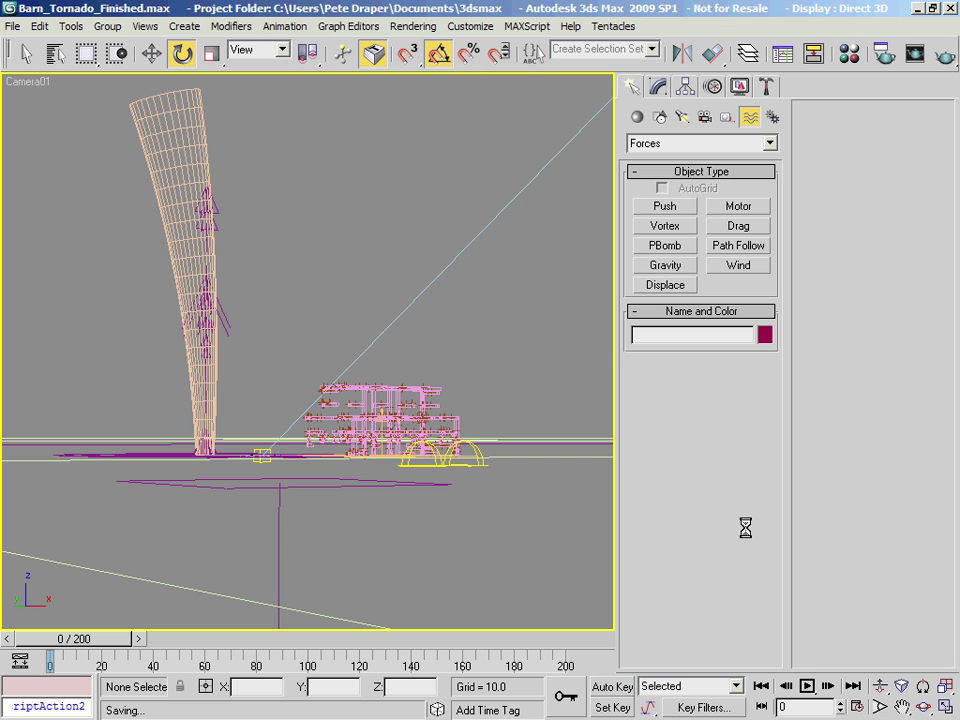
left_click(807, 686)
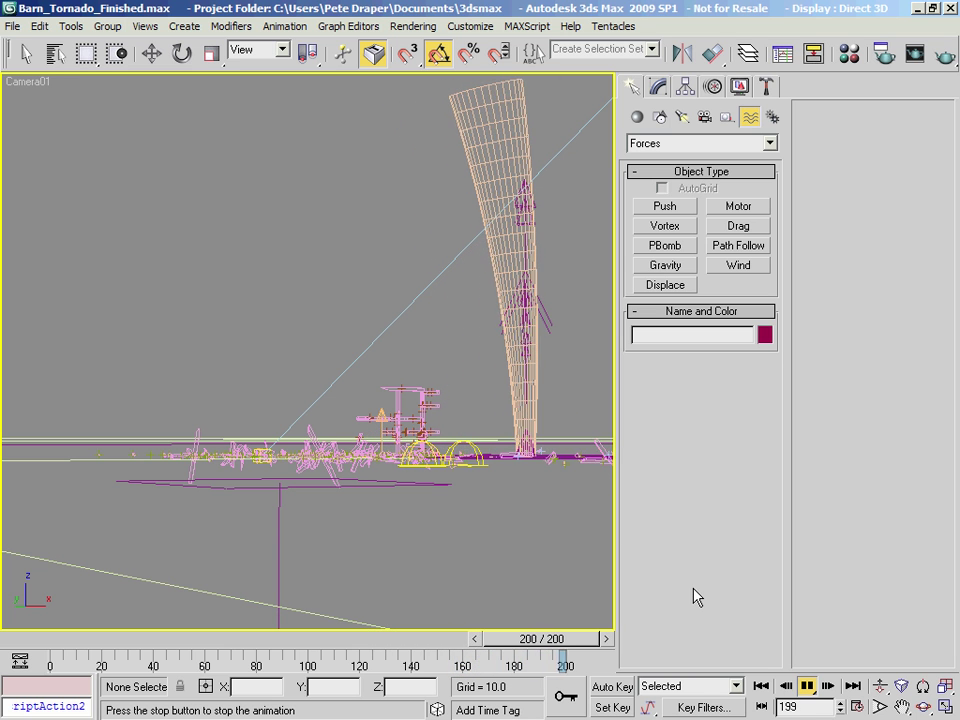
key("e")
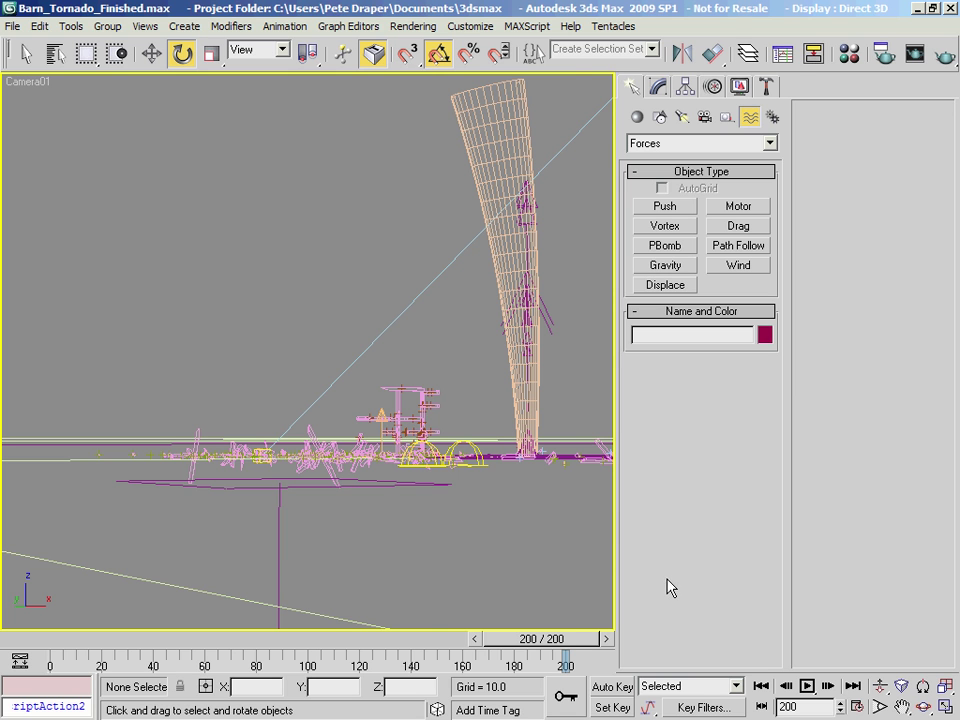
Turn off the PF Source Posts event in Particle View and scrub the baked animation back to frame 0.
key("6")
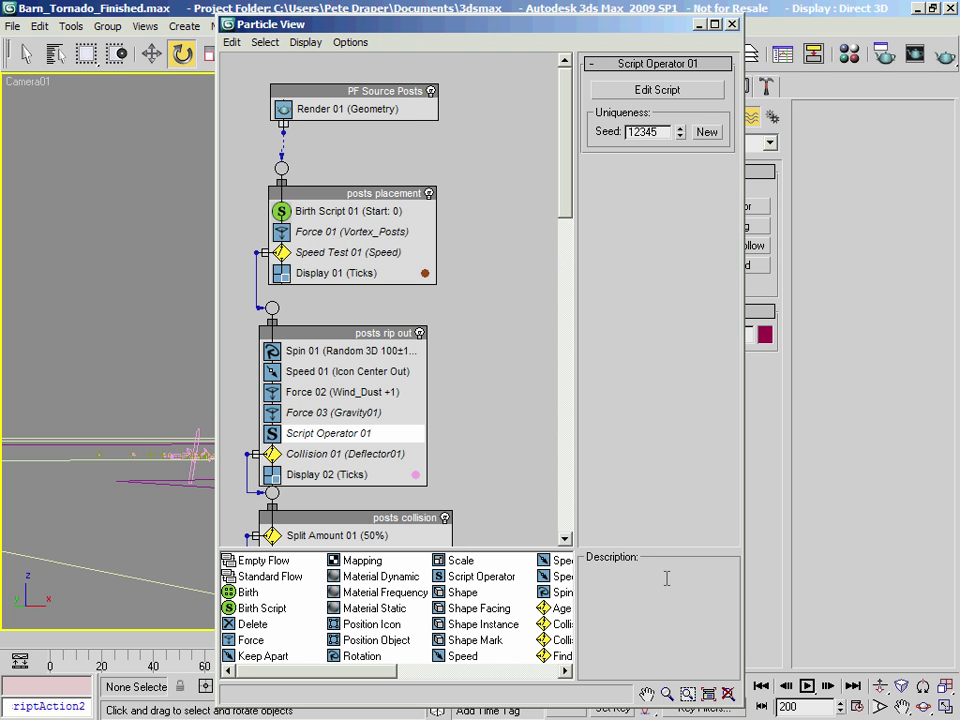
left_click(431, 91)
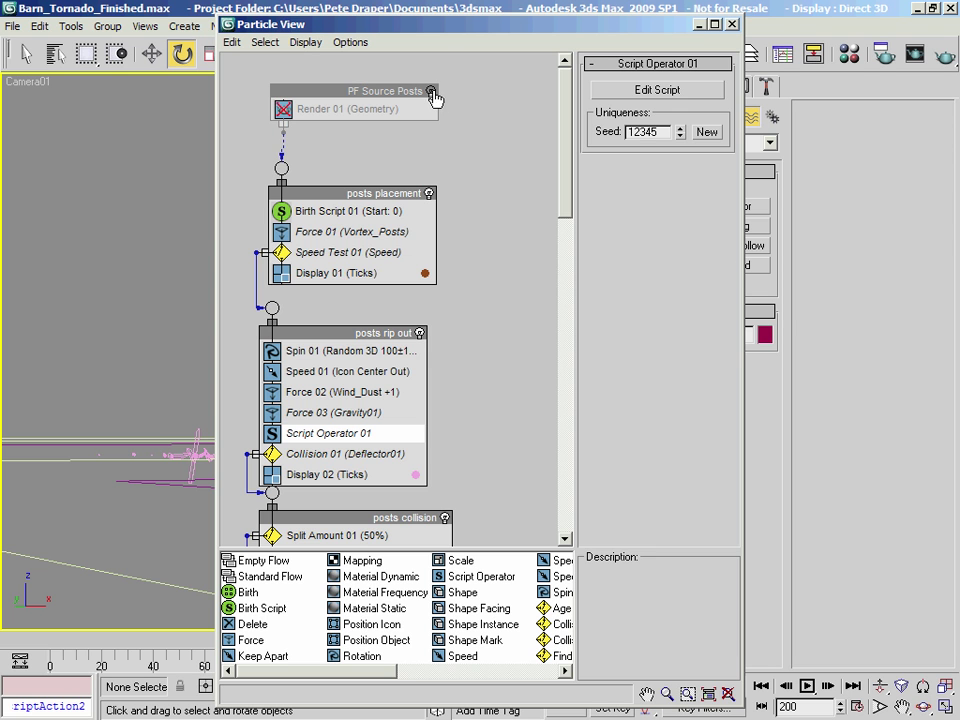
left_click(699, 24)
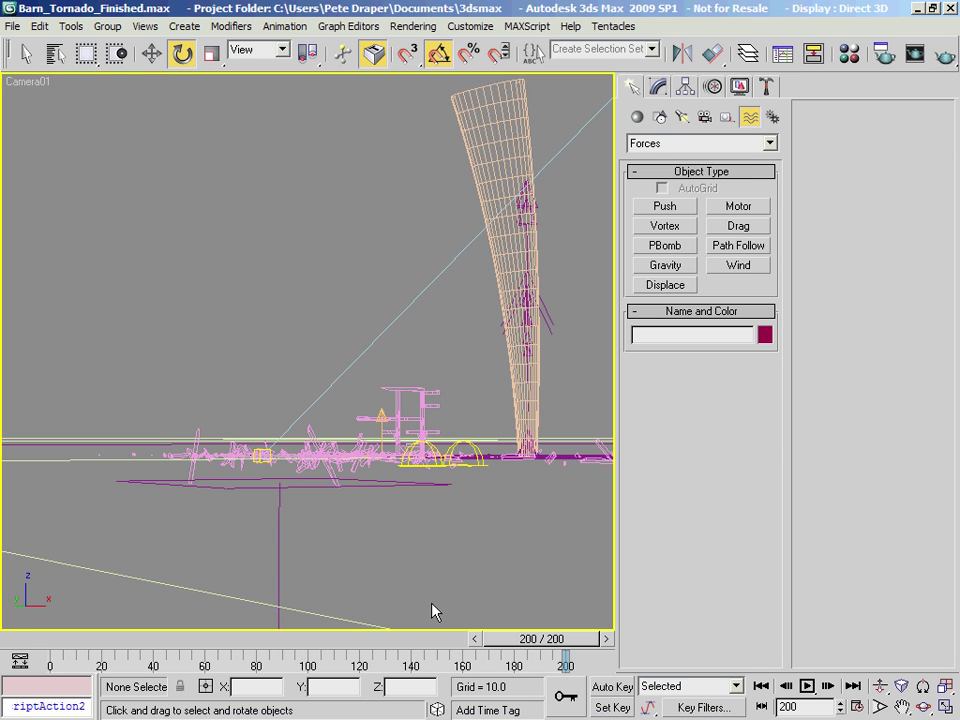
left_click_drag(83, 645, 10, 630)
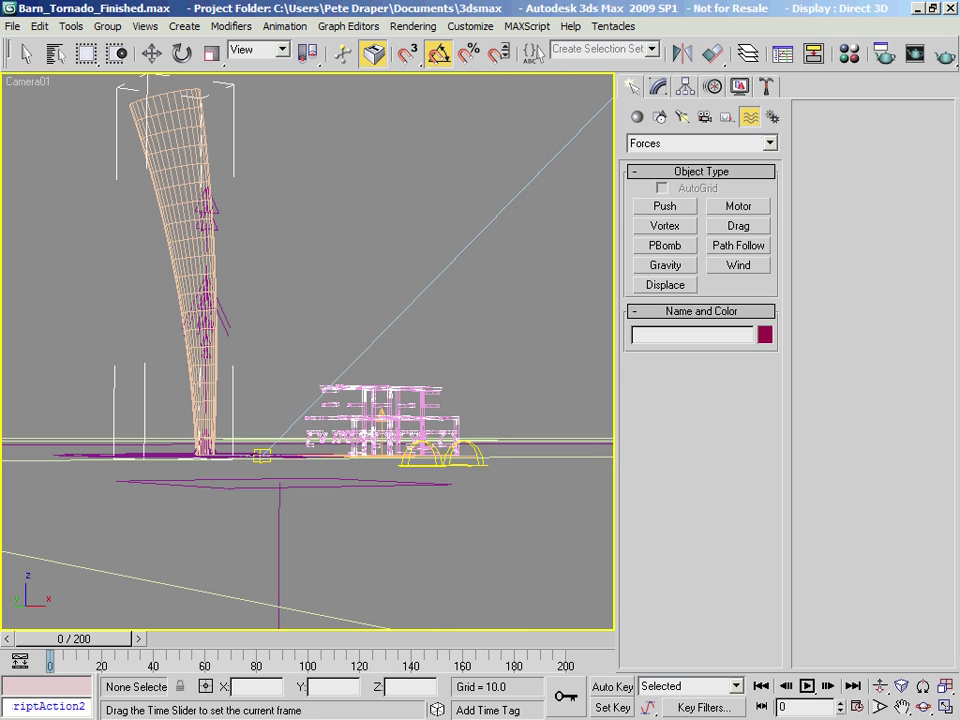
key("e")
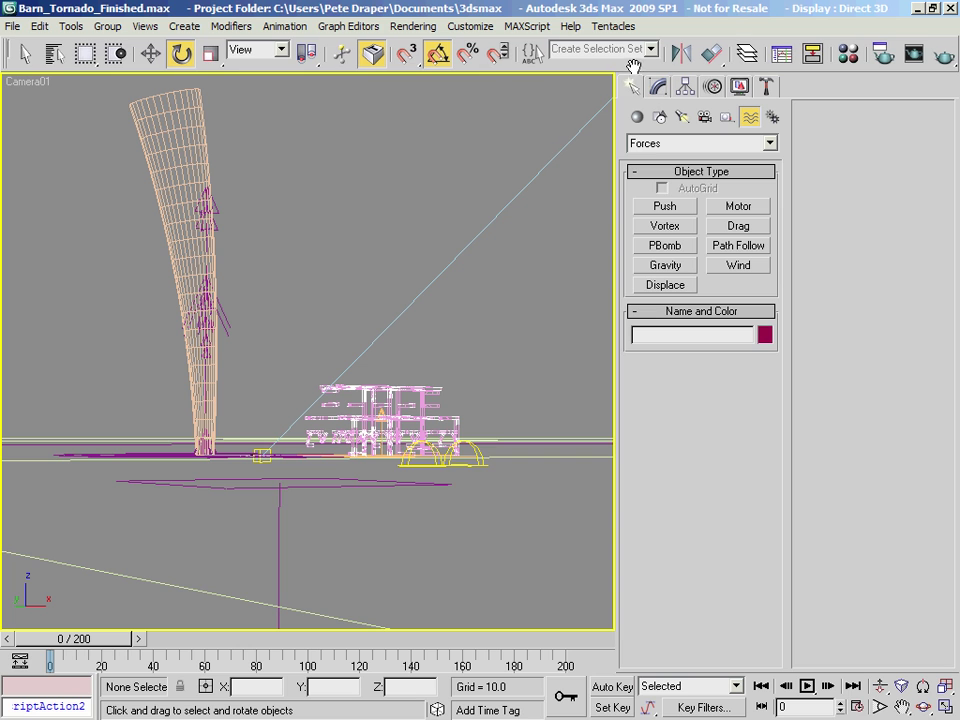
Hide the _destroy Building - posts & beams layer and unhide the _destroy Building - inner posts & beams layer.
left_click(748, 55)
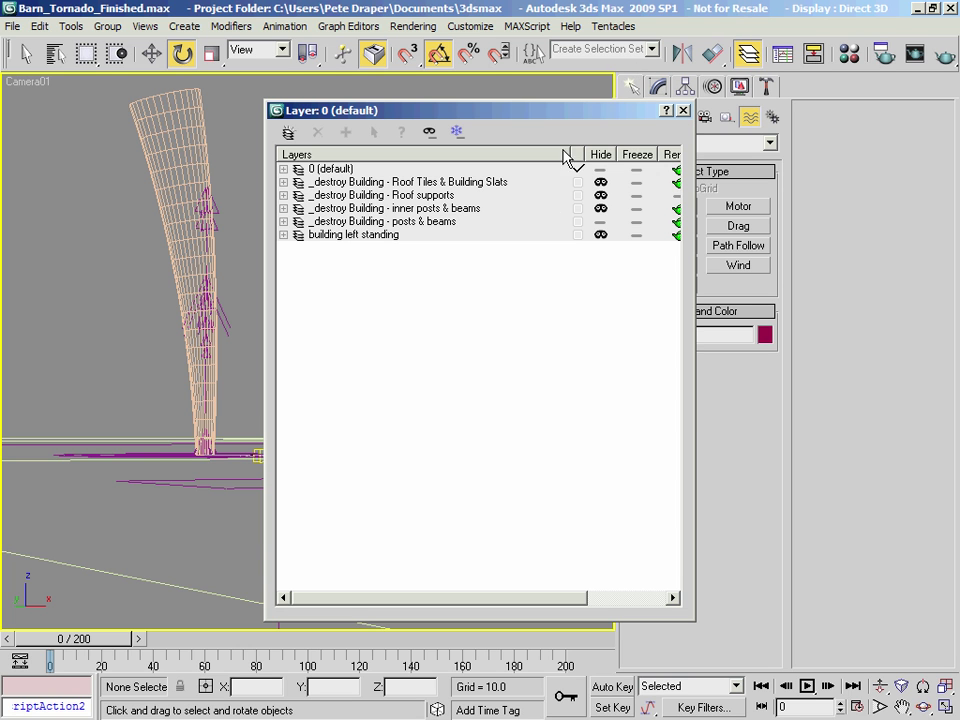
left_click(600, 222)
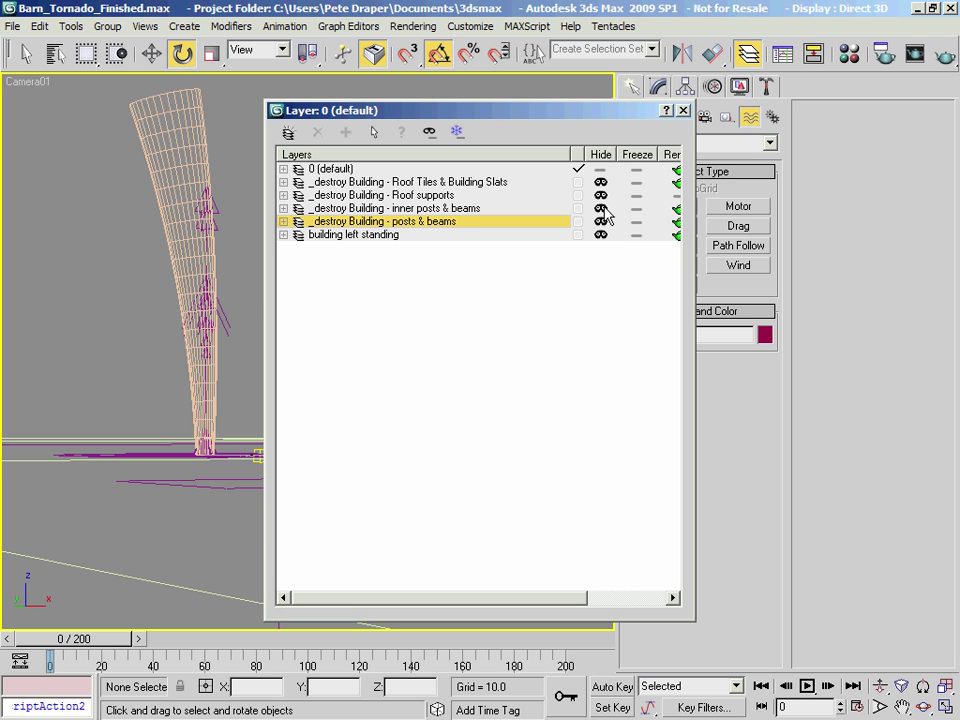
left_click(600, 208)
left_click_drag(455, 114, 661, 70)
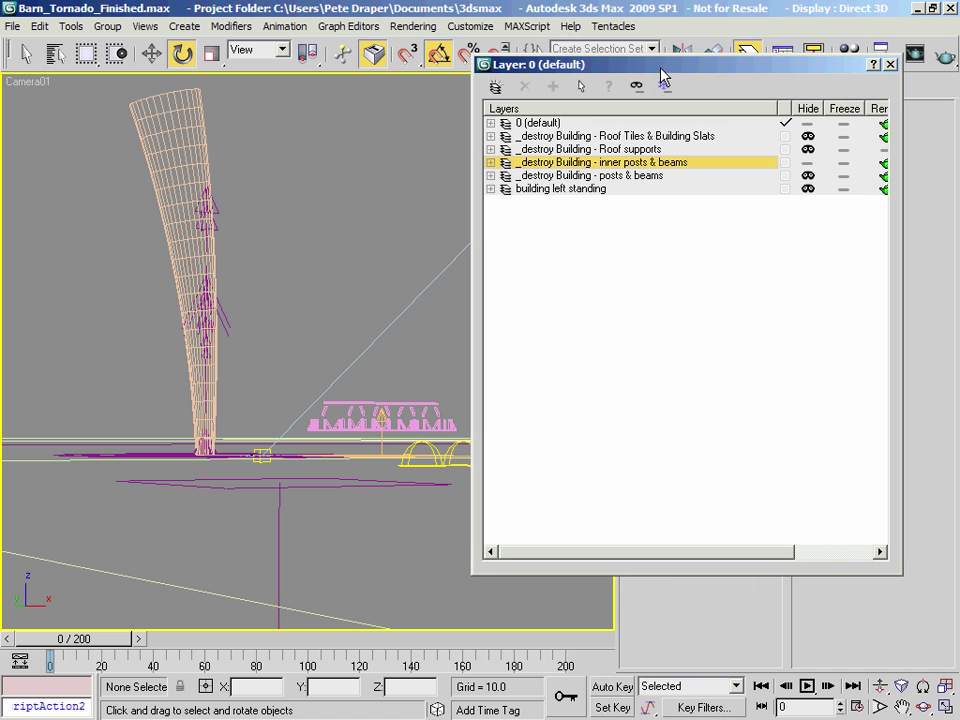
Reopen Particle View and review the posts flow from PF Source Posts through the posts moving again event.
key("6")
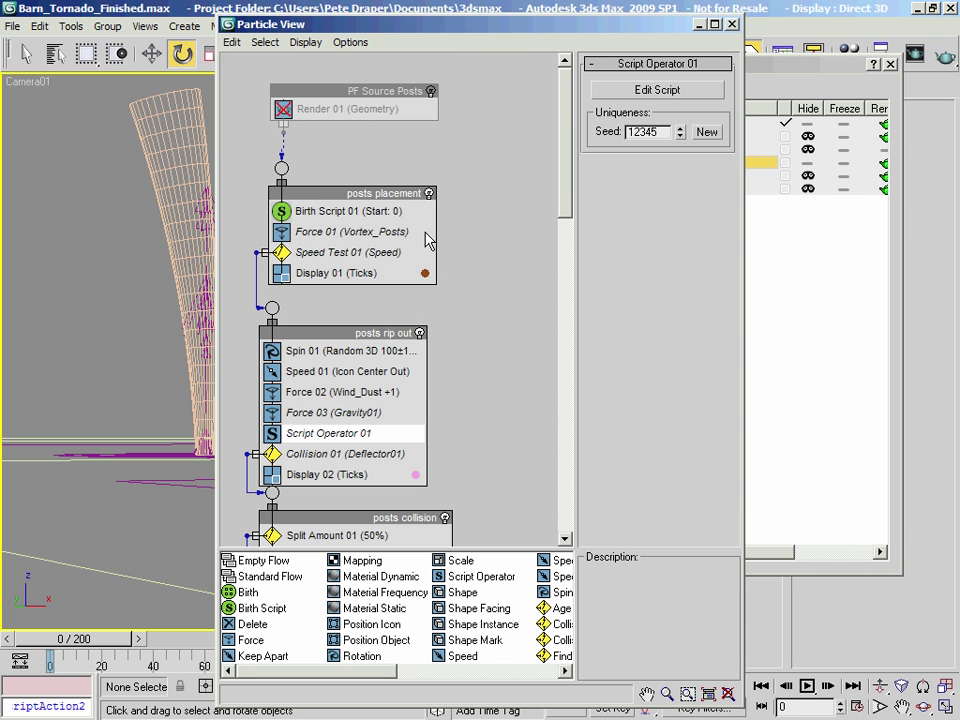
scroll(508, 133, "down", 3)
scroll(505, 265, "down", 9)
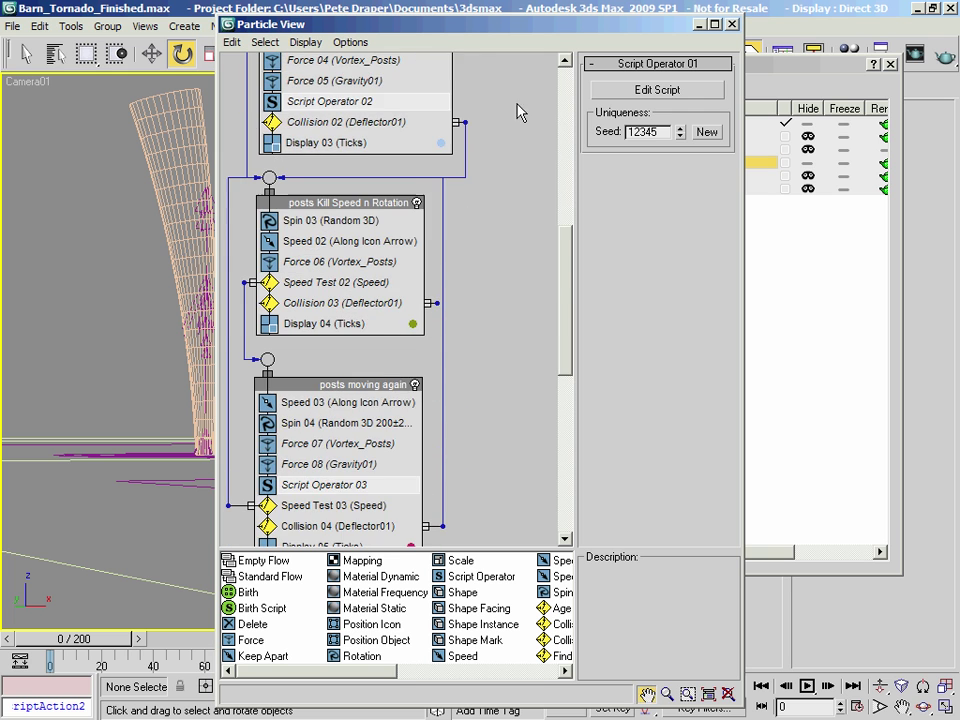
scroll(521, 261, "up", 9)
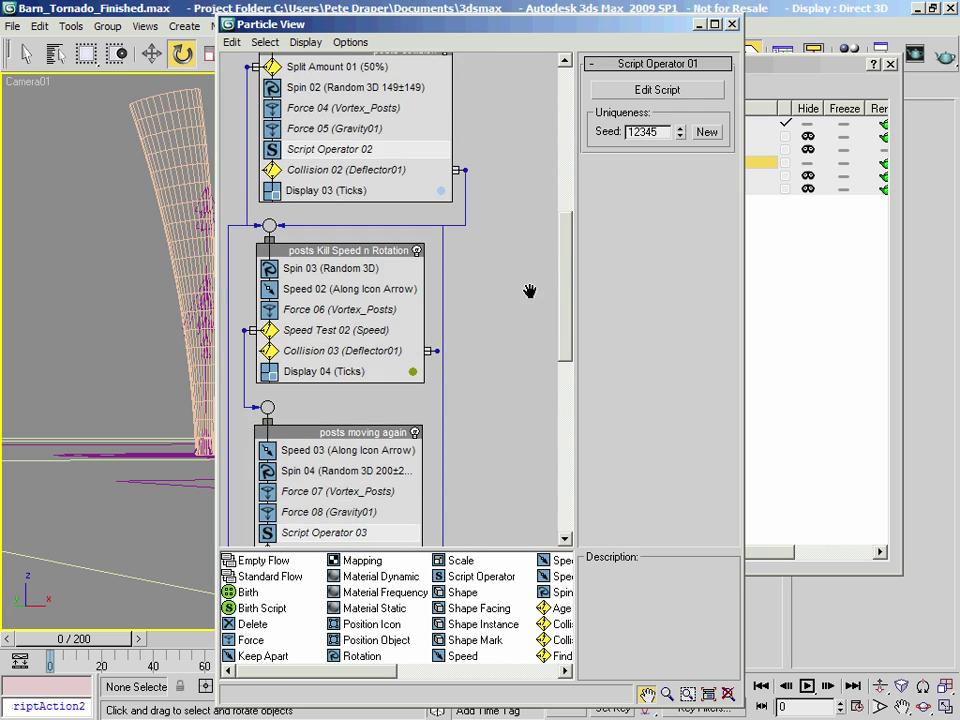
scroll(506, 336, "up", 3)
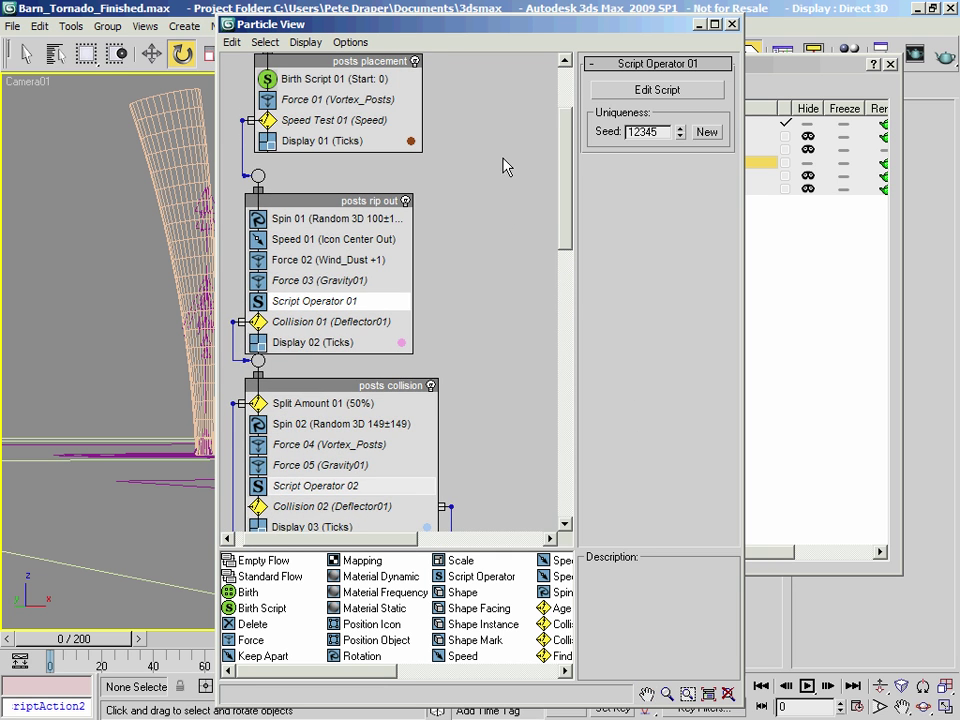
scroll(505, 167, "up", 2)
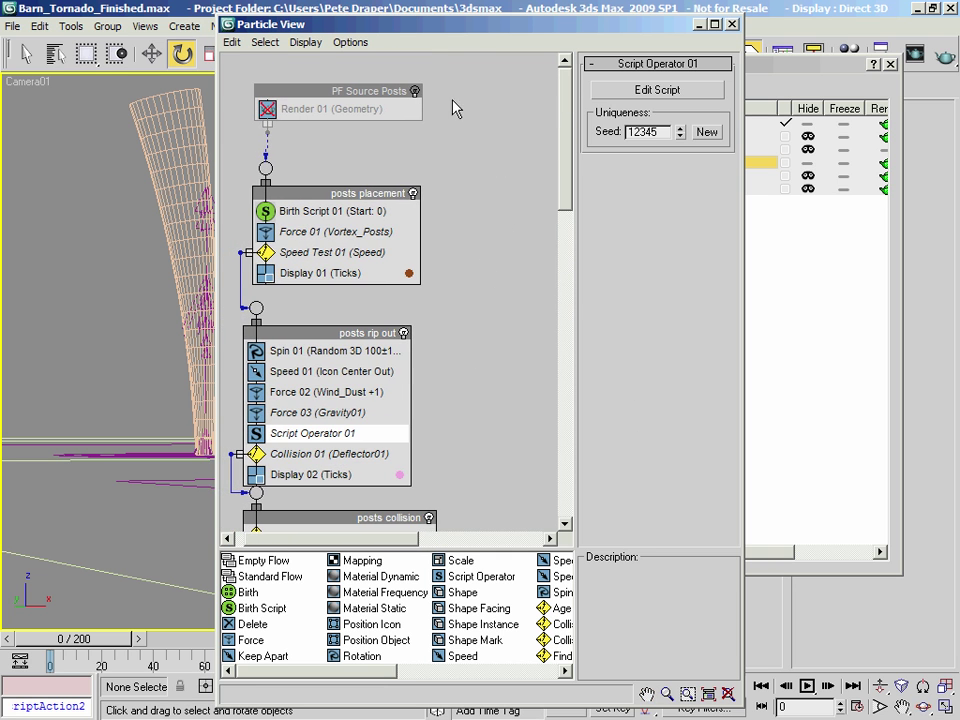